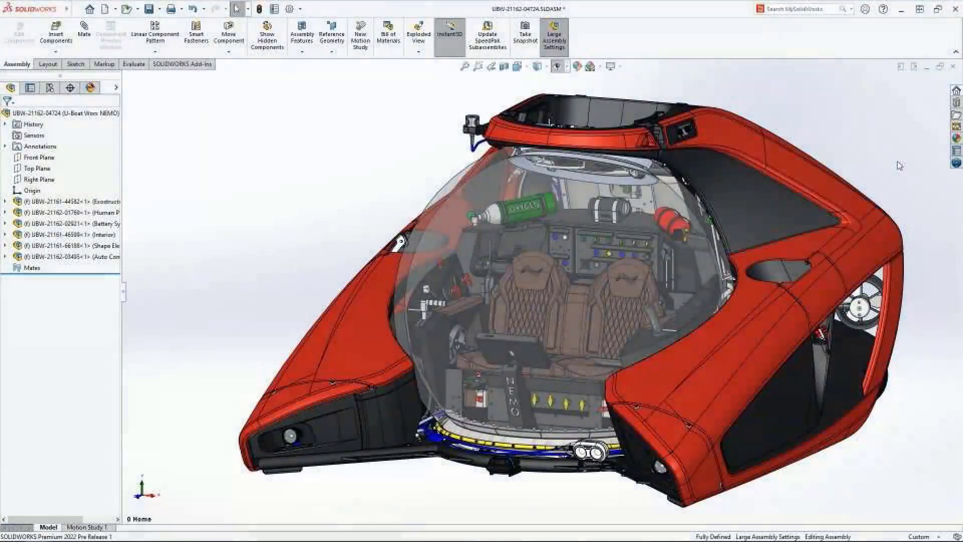
# Hide the dark cover around the thruster mount on the submarine's rear side, and restore the previous view.
pyautogui.moveTo(899, 165); pyautogui.dragTo(883, 180, button='middle')
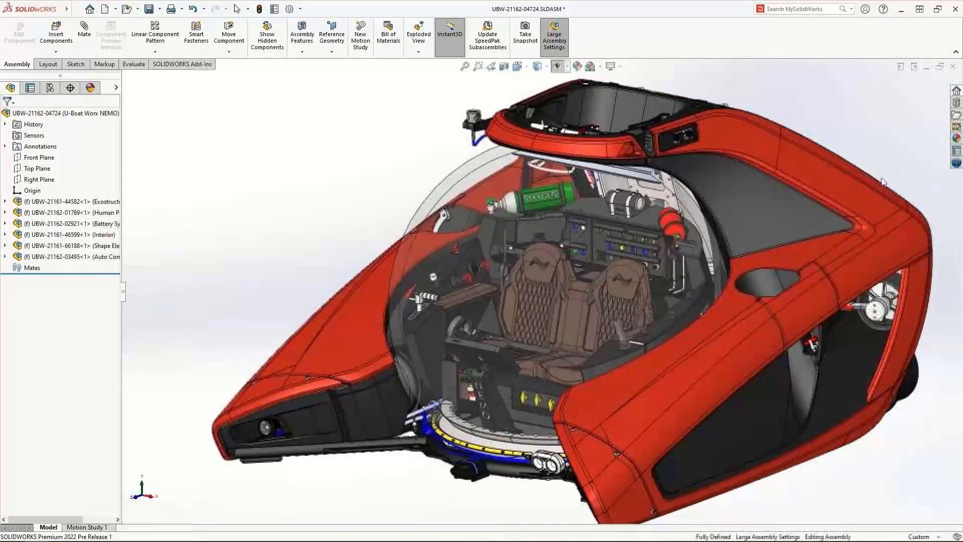
pyautogui.press('Tab')
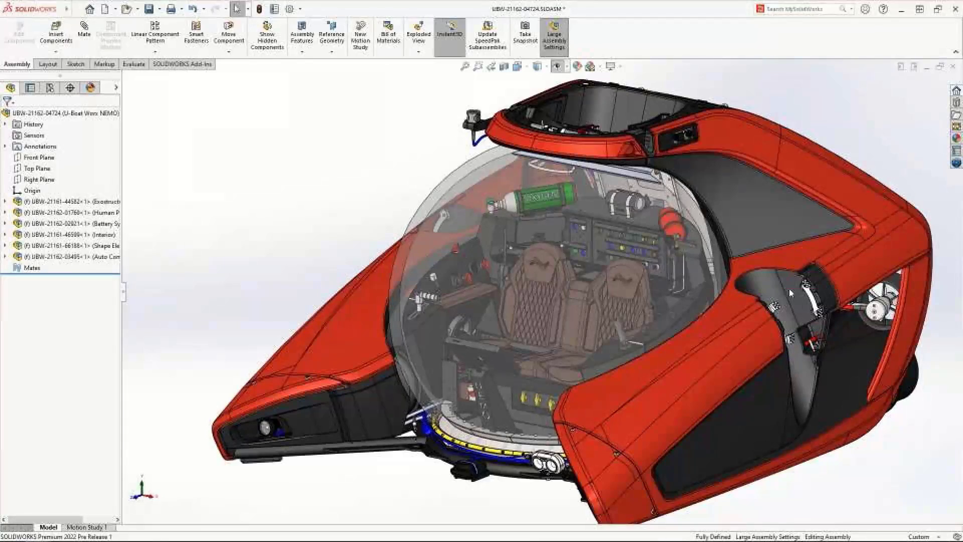
pyautogui.click(491, 68)
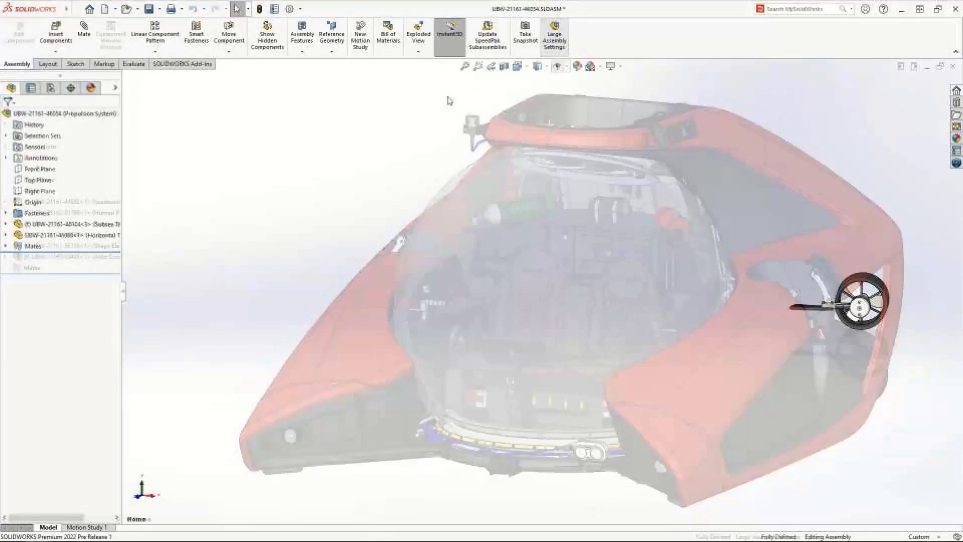
# Search the commands for "coord" and locate where the Coordinate System command sits in the interface.
pyautogui.hotkey('ctrl', 'shift', 'z')
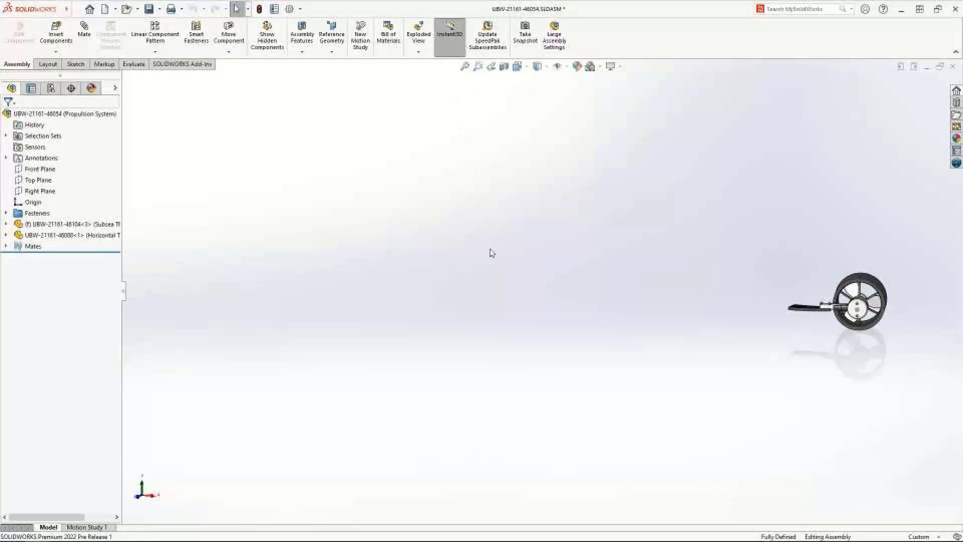
pyautogui.write('s')
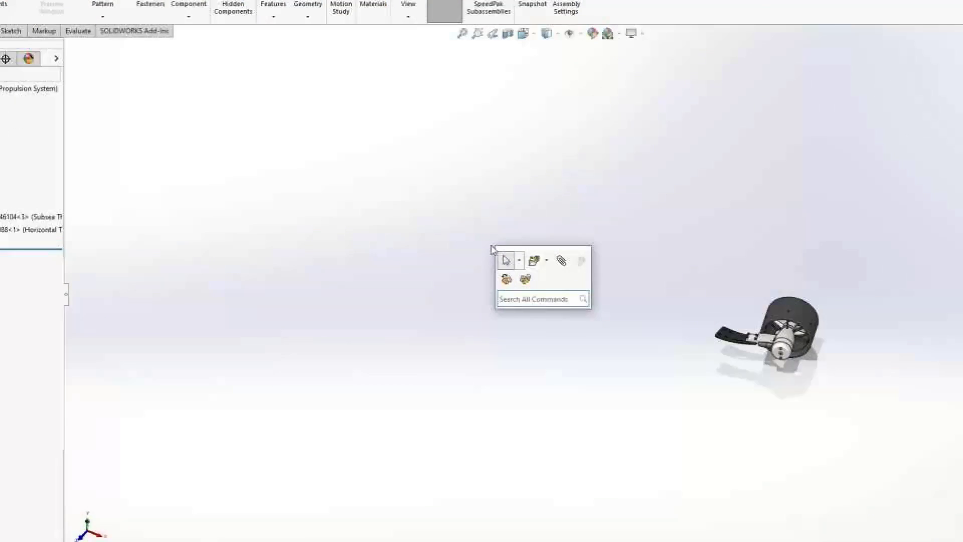
pyautogui.write('coord')
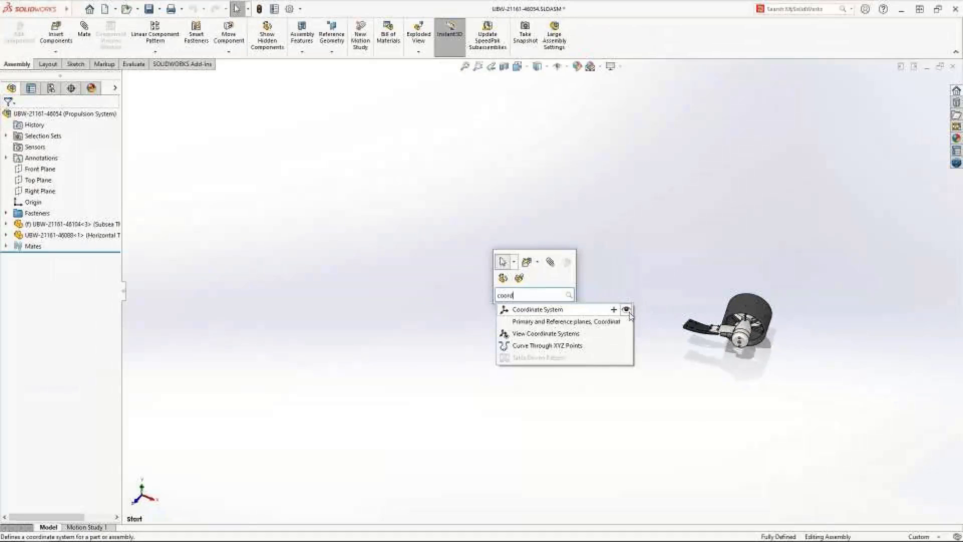
pyautogui.click(626, 310)
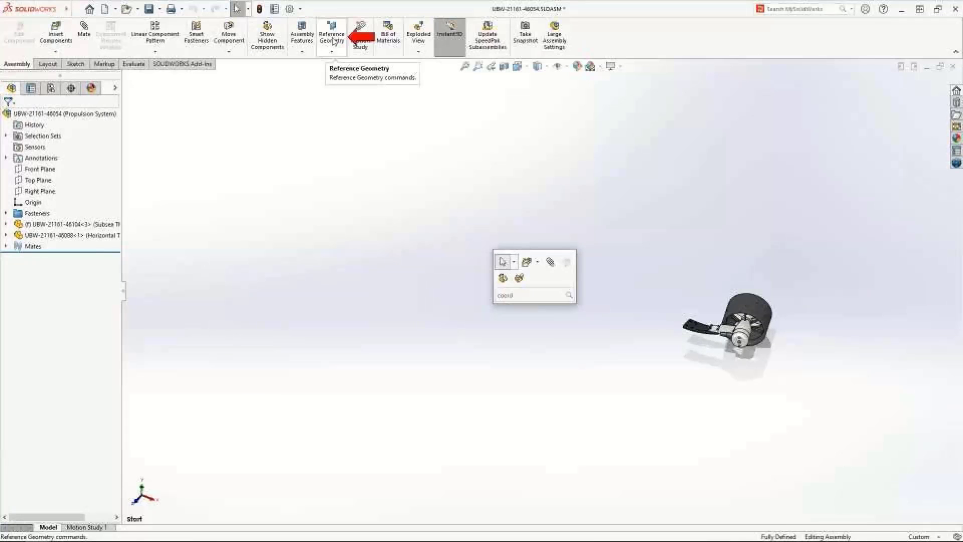
# Start a reference coordinate system with its position defined numerically at X 1055 mm, Y -110 mm and Z -375 mm.
pyautogui.click(335, 51)
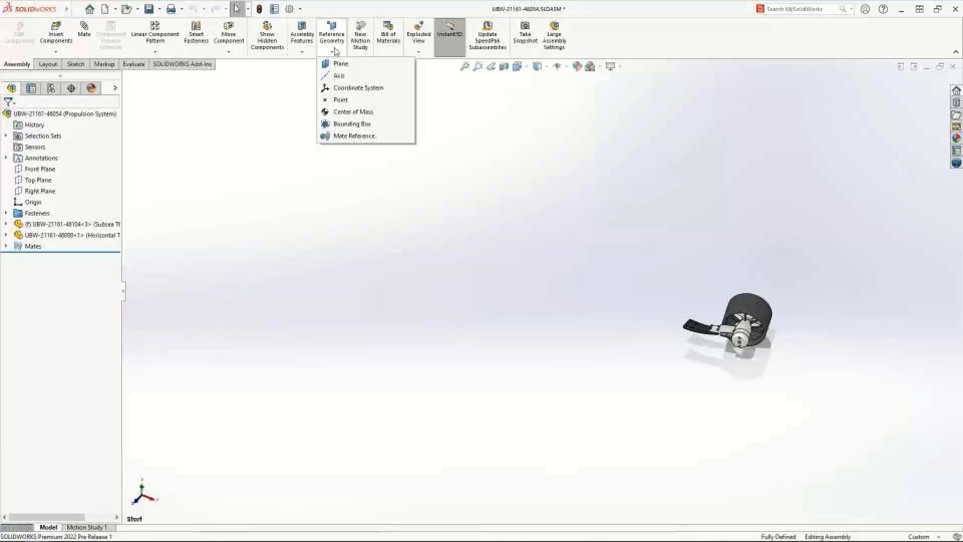
pyautogui.click(391, 90)
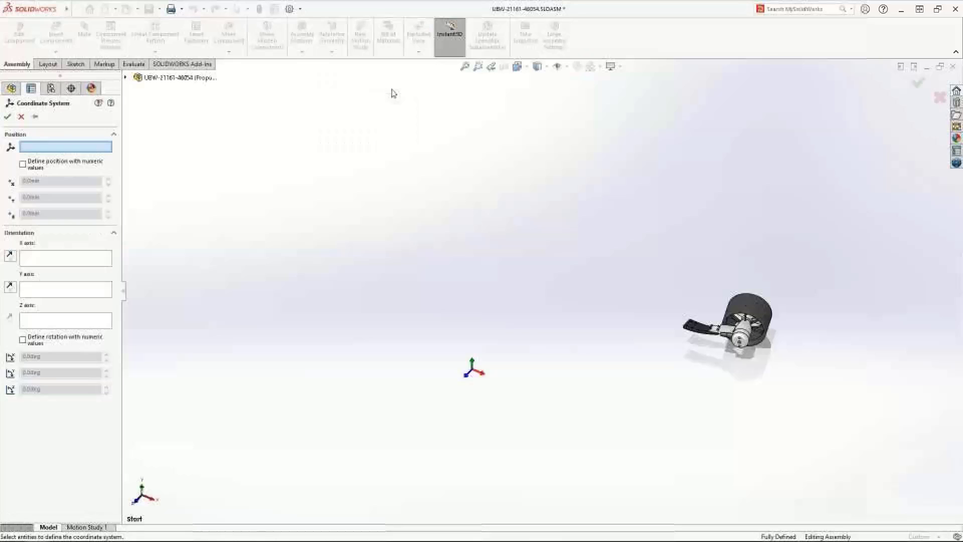
pyautogui.click(97, 164)
pyautogui.doubleClick(91, 180)
pyautogui.write('1065')
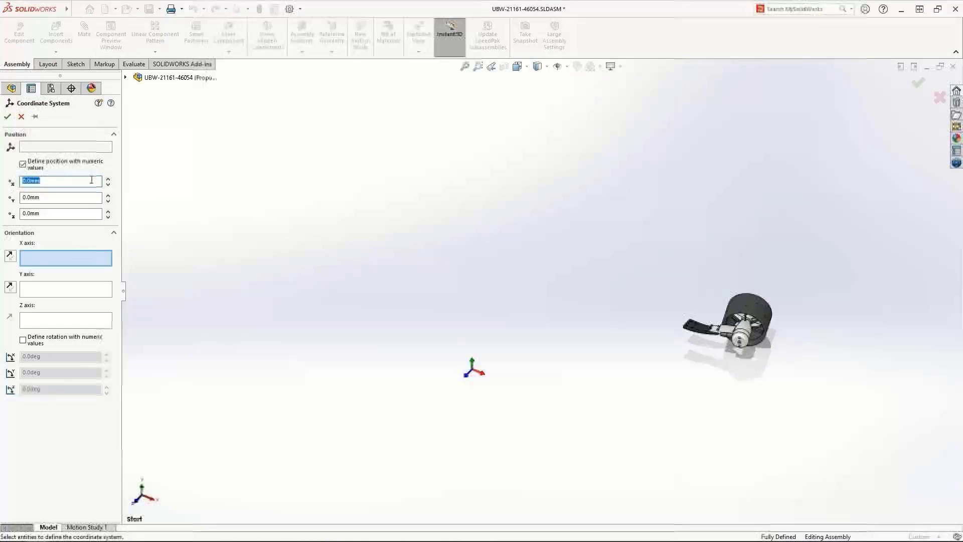
pyautogui.press('Tab')
pyautogui.write('-110')
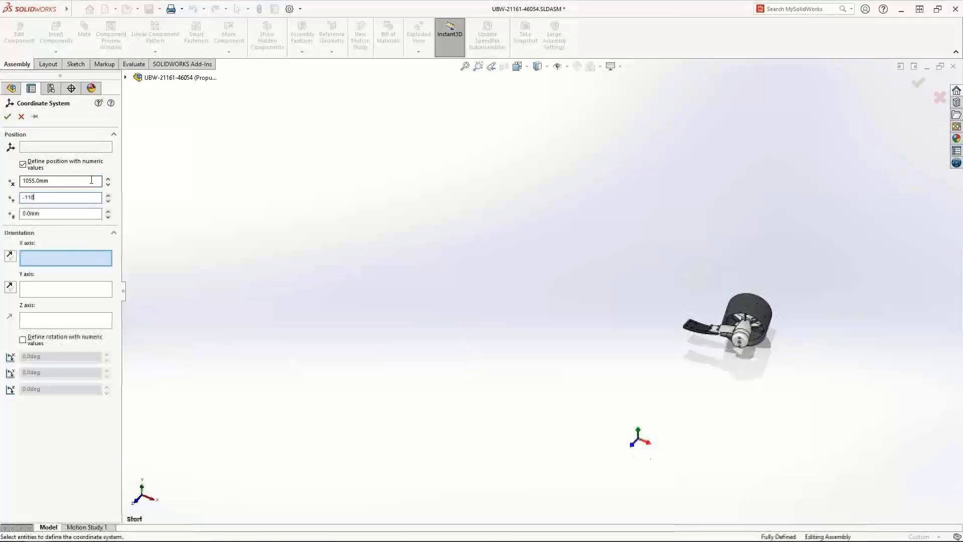
pyautogui.press('Tab')
pyautogui.write('-375')
pyautogui.press('Tab')
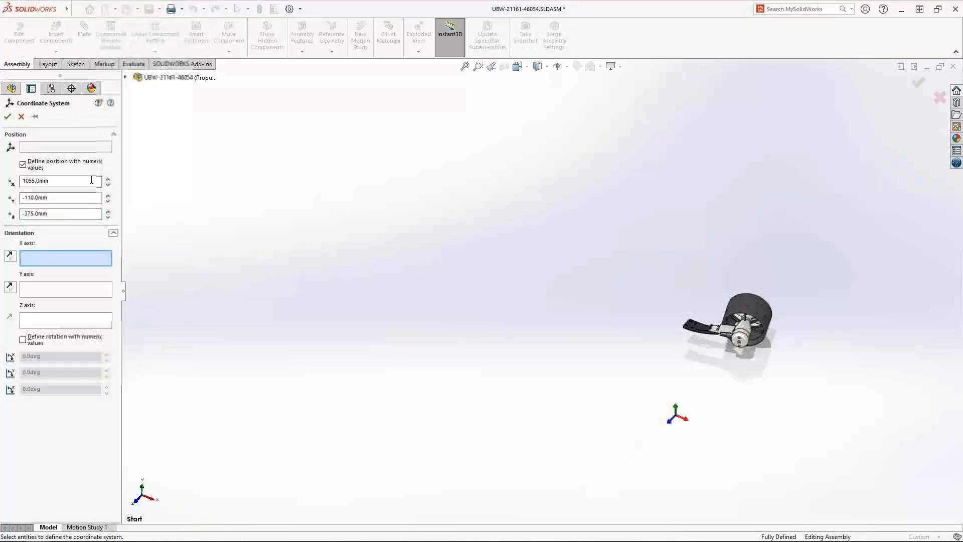
# Define the coordinate system's rotation numerically as 112° about X, 120° about Y and -20° about Z, and create it.
pyautogui.click(23, 339)
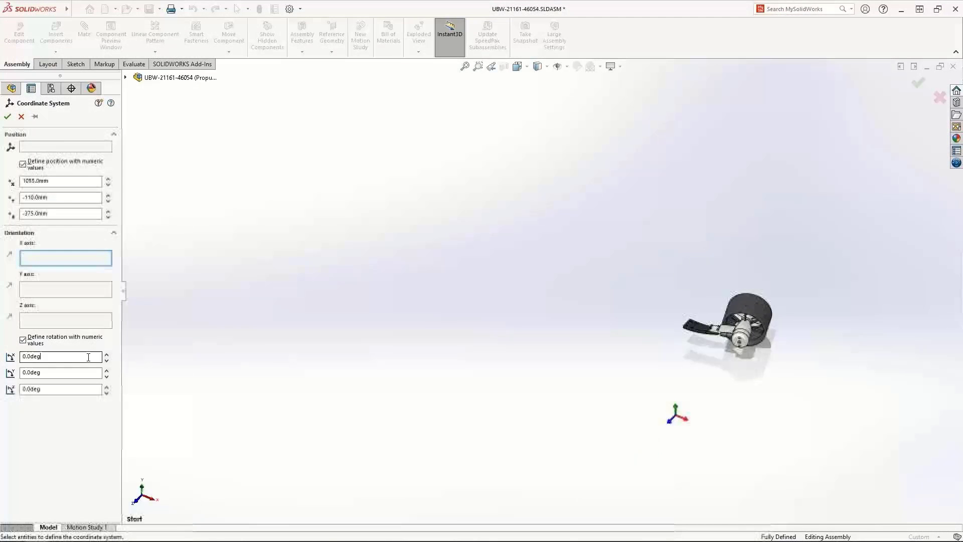
pyautogui.doubleClick(75, 356)
pyautogui.write('112')
pyautogui.press('Tab')
pyautogui.write('120')
pyautogui.press('Tab')
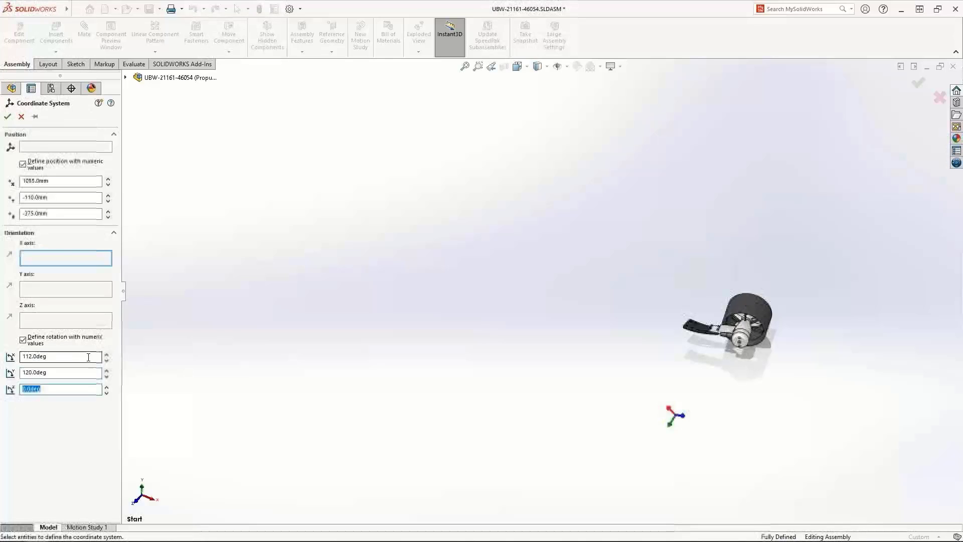
pyautogui.write('-20')
pyautogui.press('Tab')
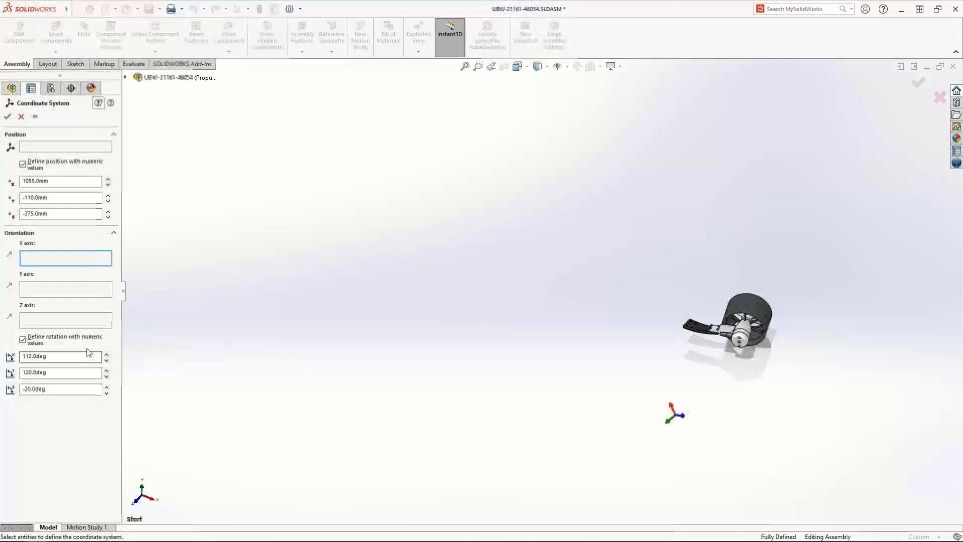
pyautogui.click(8, 116)
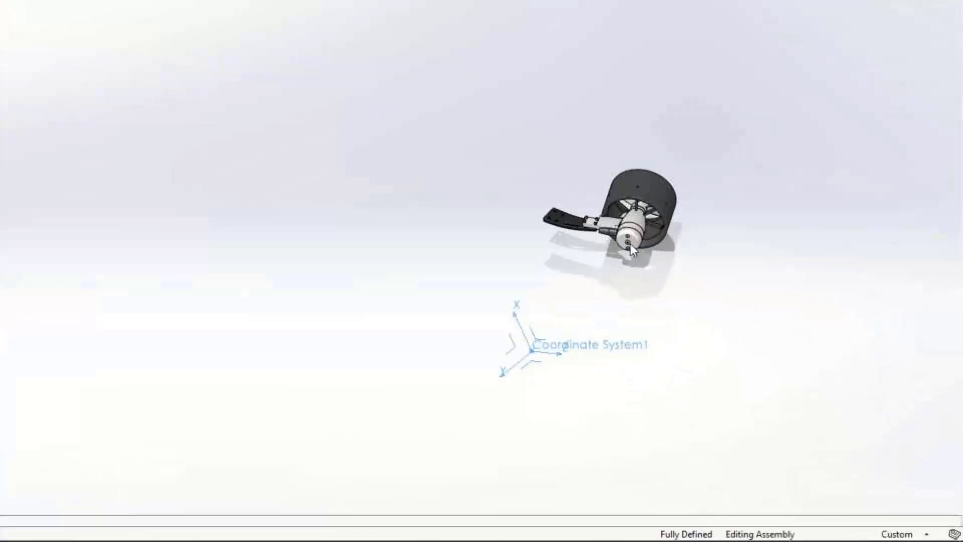
# Copy the subsea thruster into free space and mate the copy's origin to Coordinate System1.
pyautogui.keyDown('ctrl'); pyautogui.moveTo(630, 242); pyautogui.dragTo(425, 302); pyautogui.keyUp('ctrl')
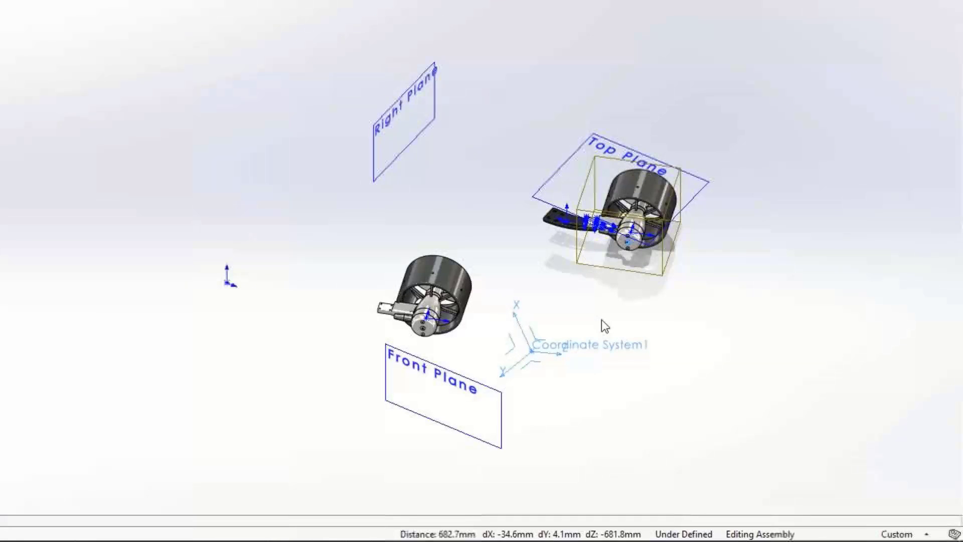
pyautogui.click(425, 317)
pyautogui.click(467, 305)
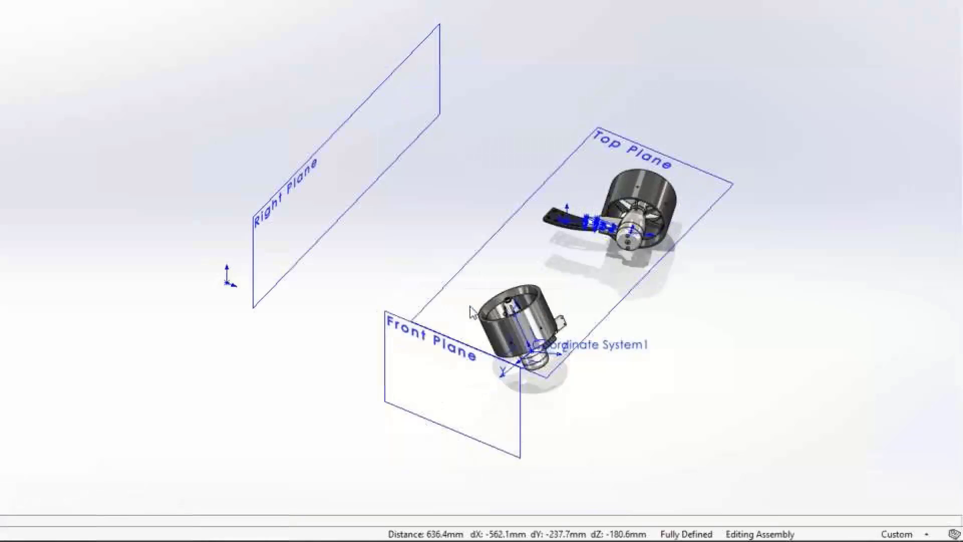
# Preview a section view on the XY plane of Coordinate System1, moving the section plane through the thrusters, and close it.
pyautogui.rightClick(541, 340)
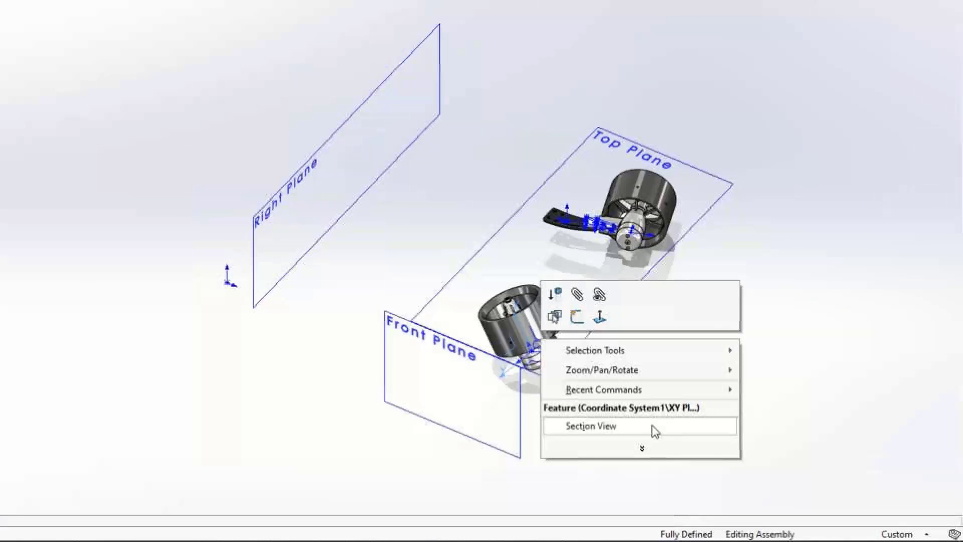
pyautogui.click(655, 431)
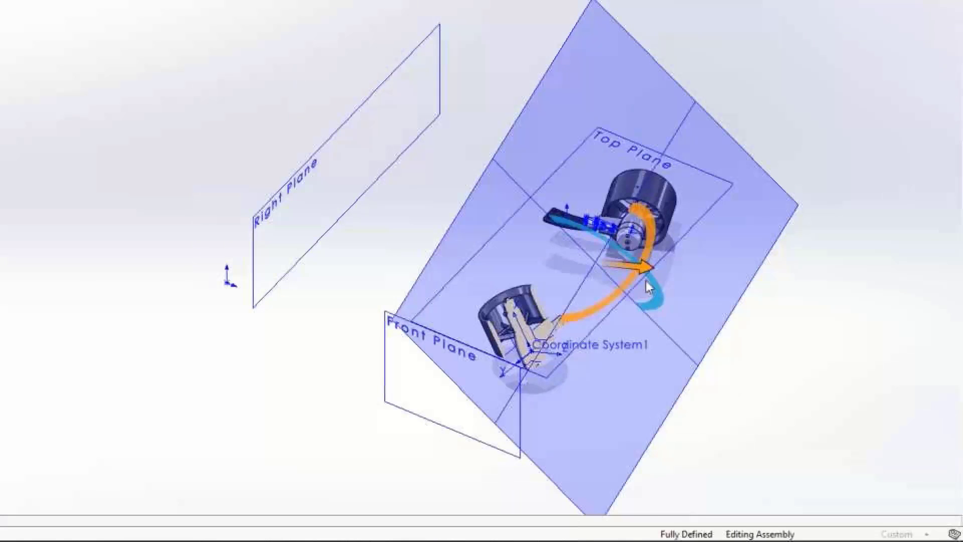
pyautogui.moveTo(645, 269); pyautogui.dragTo(551, 283)
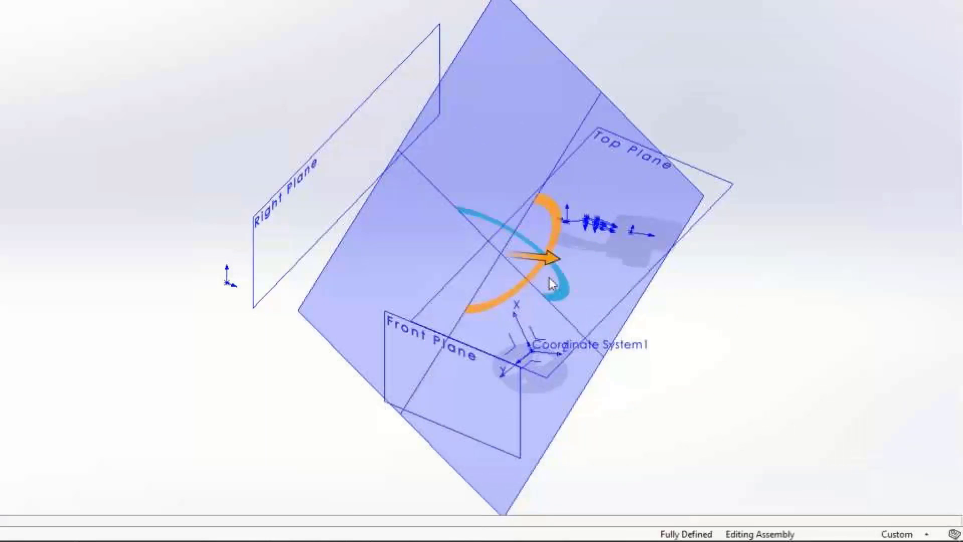
pyautogui.press('Escape')
# Mirror both thrusters and their mounting components about the Right Plane with Mirror Components.
pyautogui.write('s')
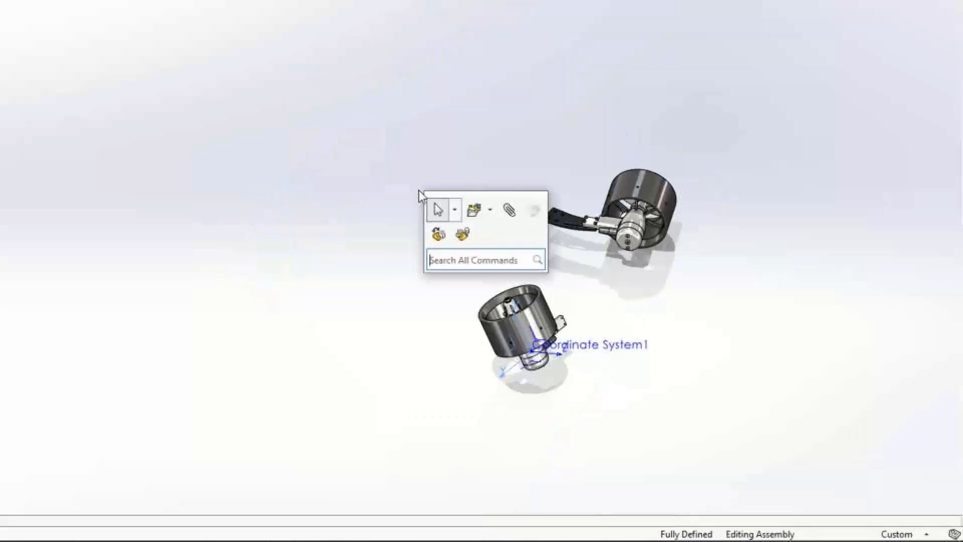
pyautogui.write('mirror')
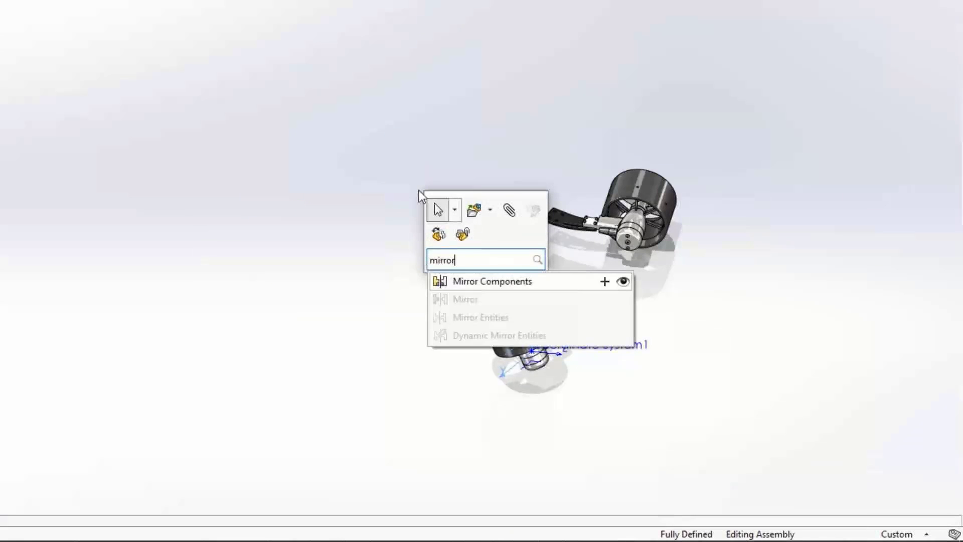
pyautogui.click(605, 281)
pyautogui.click(488, 236)
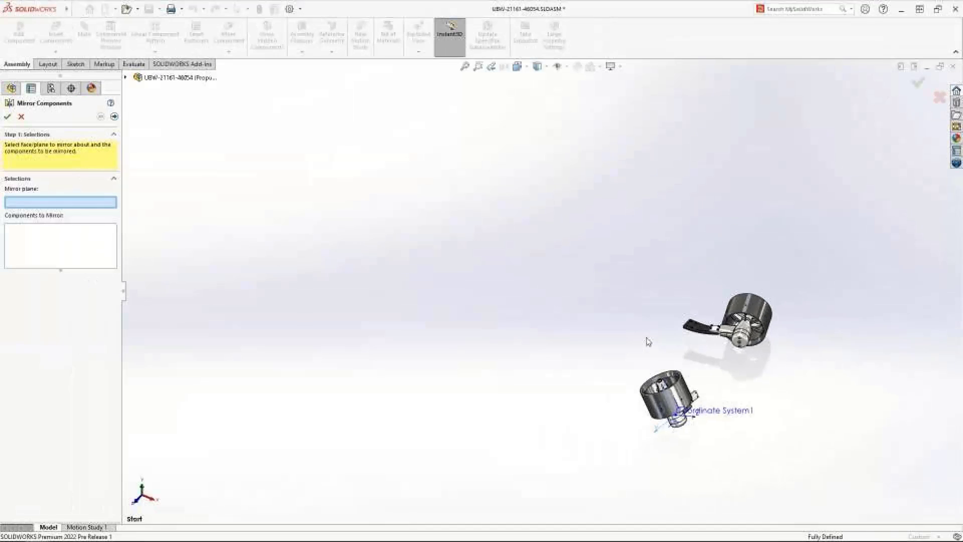
pyautogui.click(560, 260)
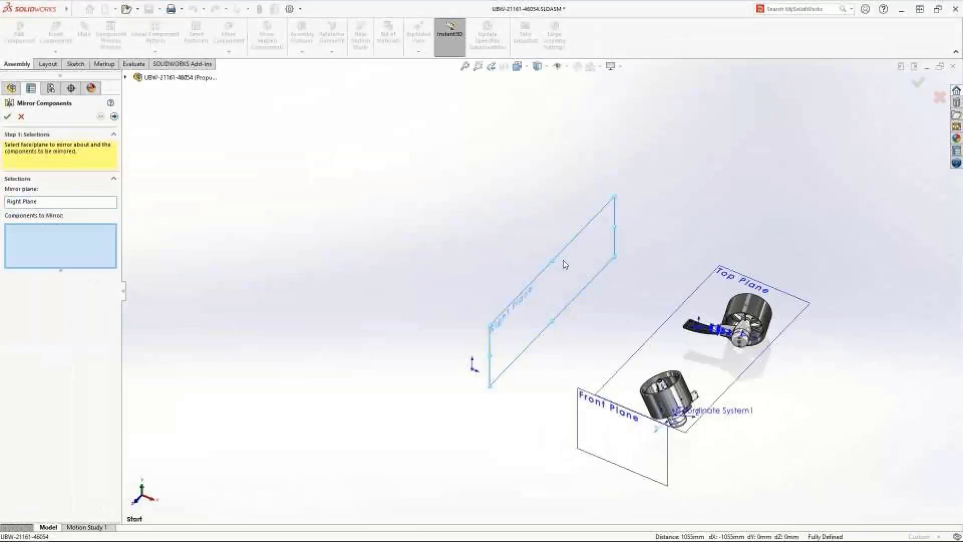
pyautogui.moveTo(584, 270); pyautogui.dragTo(816, 461)
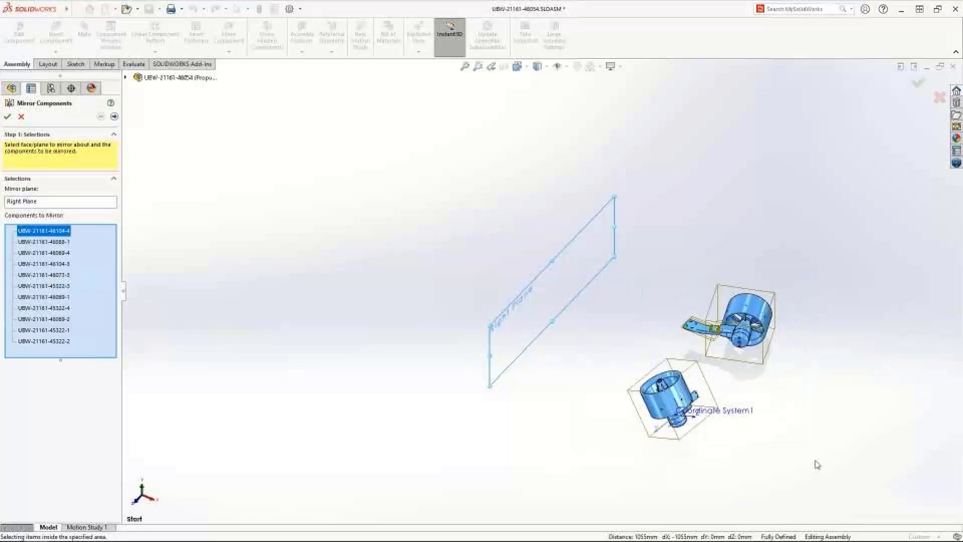
pyautogui.rightClick(815, 461)
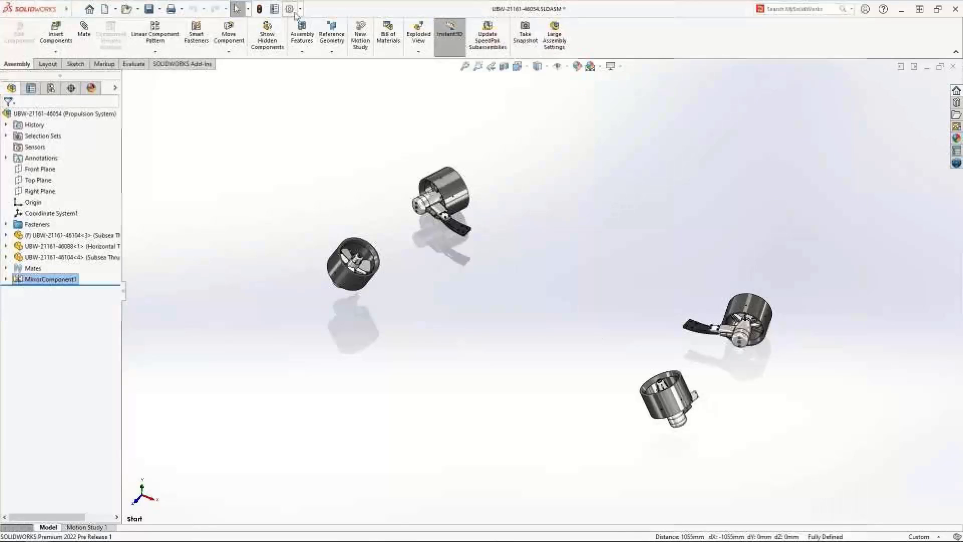
# In the system options, check the notification auto-dismiss timer and re-enable the dismissed message about part features based on other documents.
pyautogui.click(292, 14)
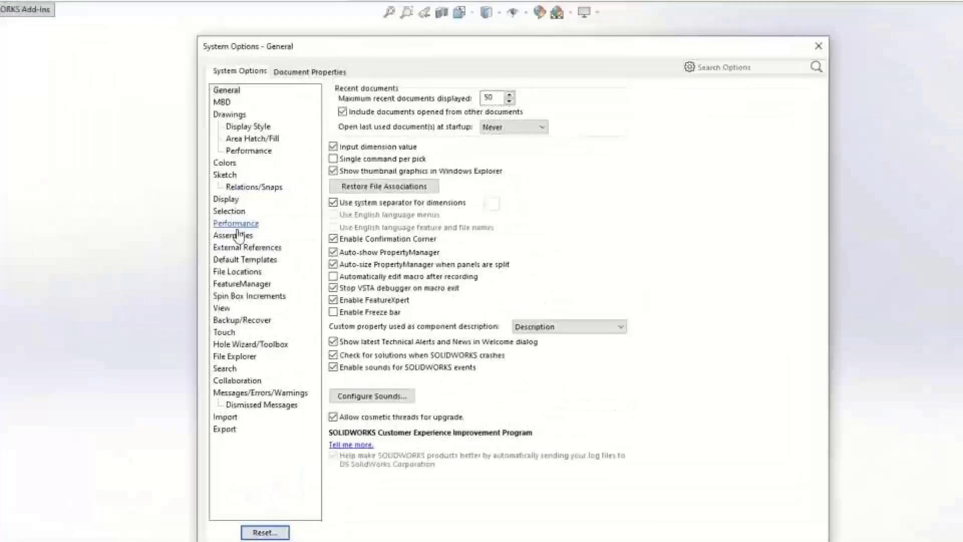
pyautogui.click(210, 413)
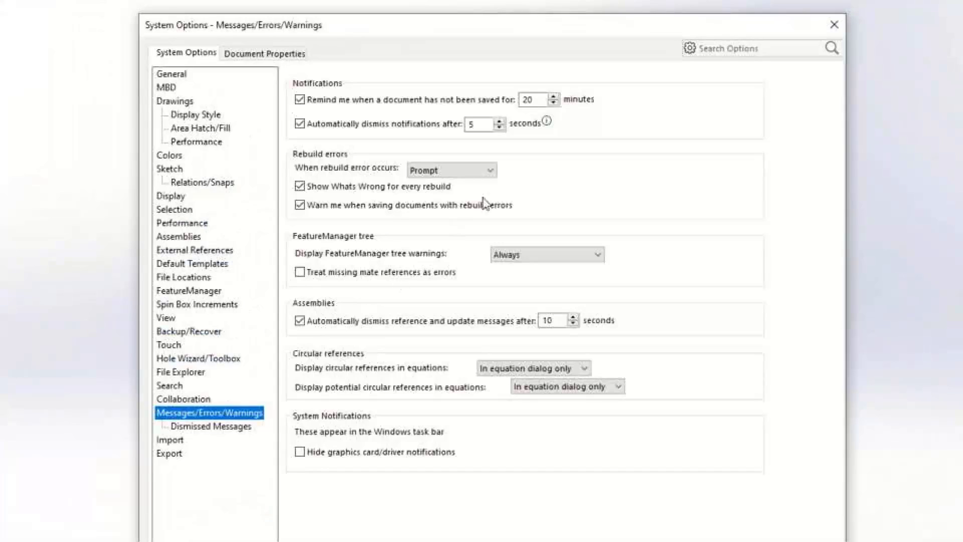
pyautogui.moveTo(550, 123)
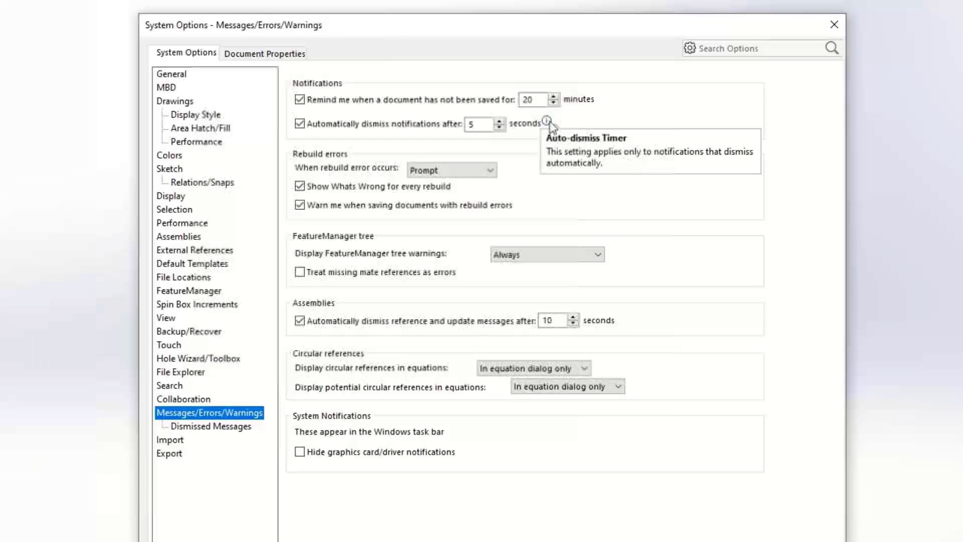
pyautogui.click(238, 426)
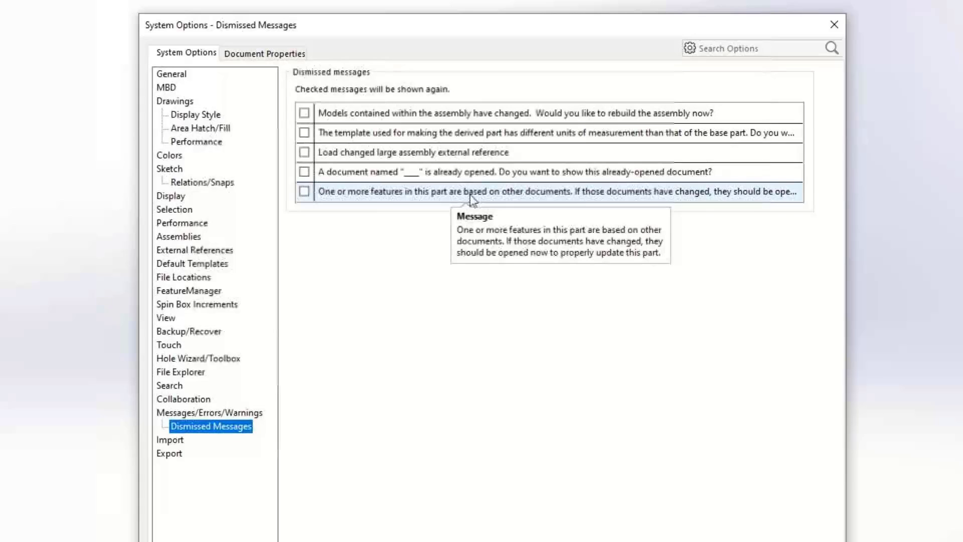
pyautogui.click(304, 191)
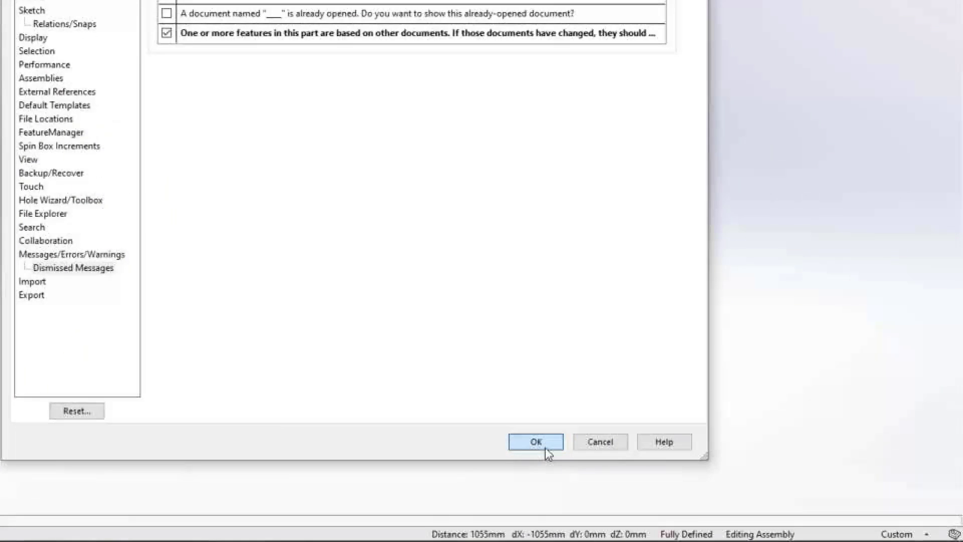
pyautogui.click(546, 448)
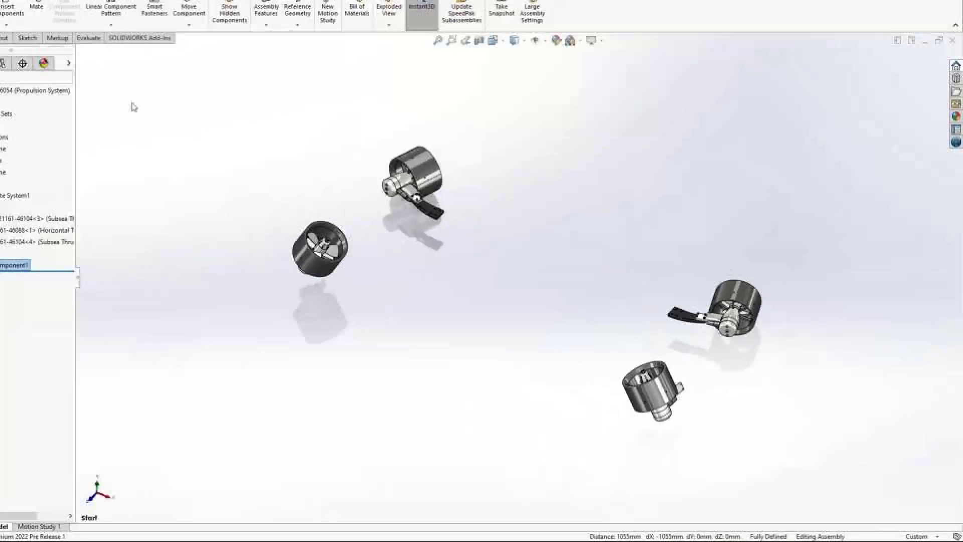
pyautogui.click(75, 9)
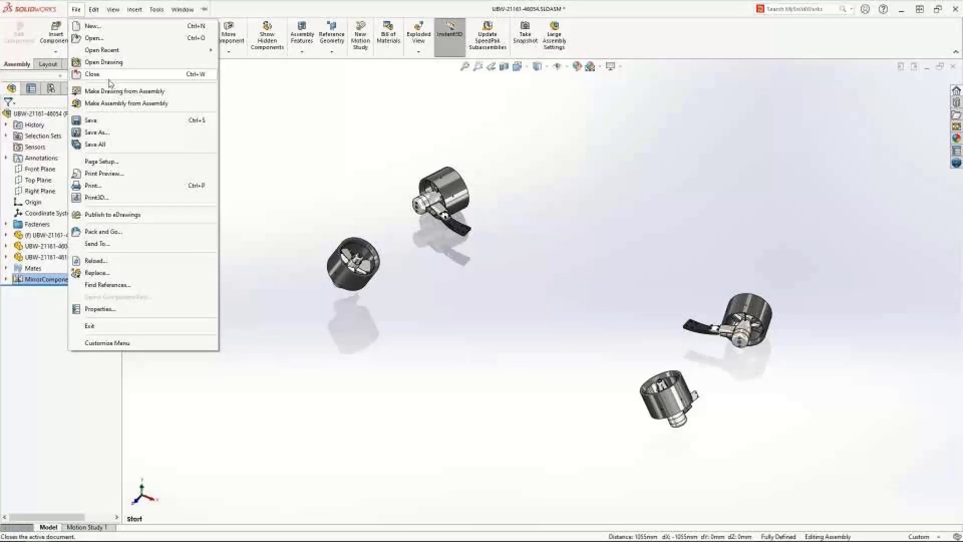
pyautogui.click(140, 231)
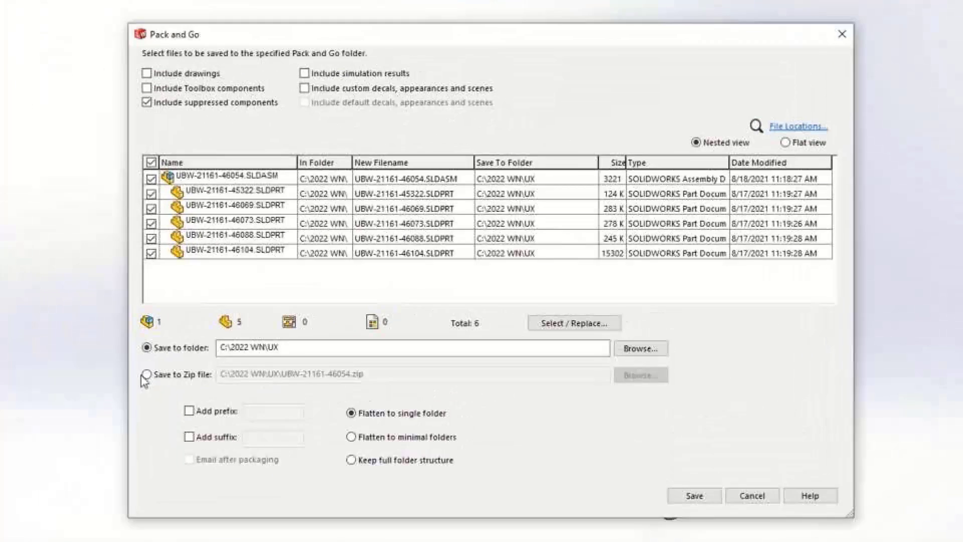
pyautogui.click(323, 330)
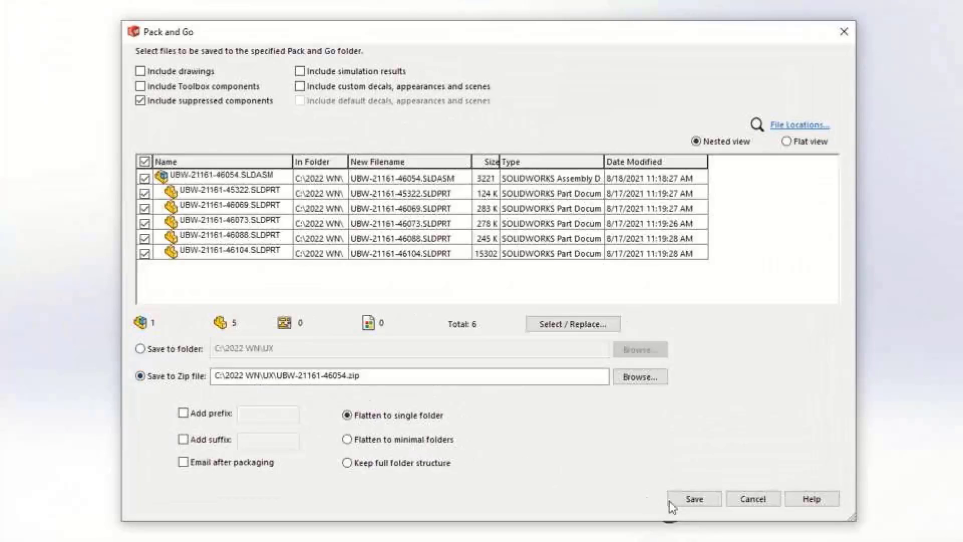
pyautogui.click(696, 499)
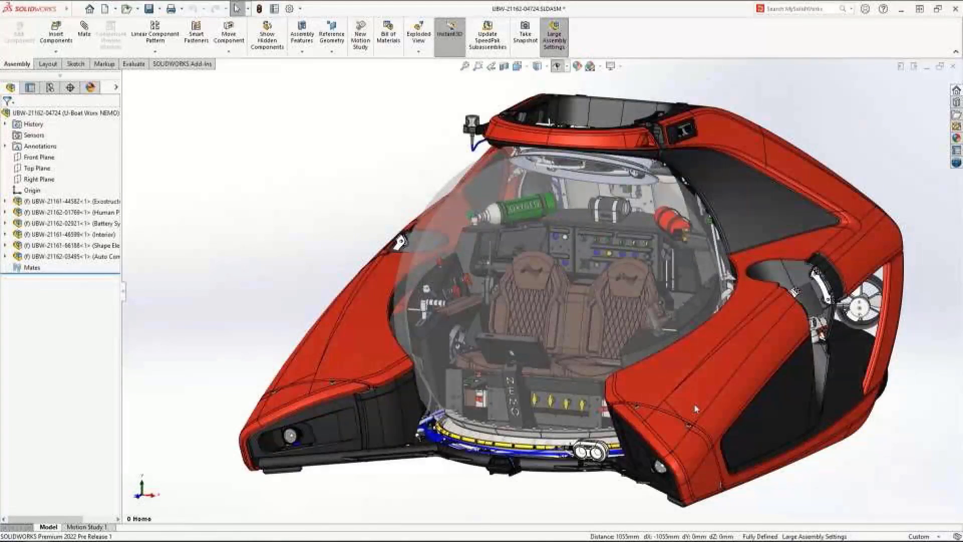
pyautogui.moveTo(923, 410); pyautogui.dragTo(917, 408, button='middle')
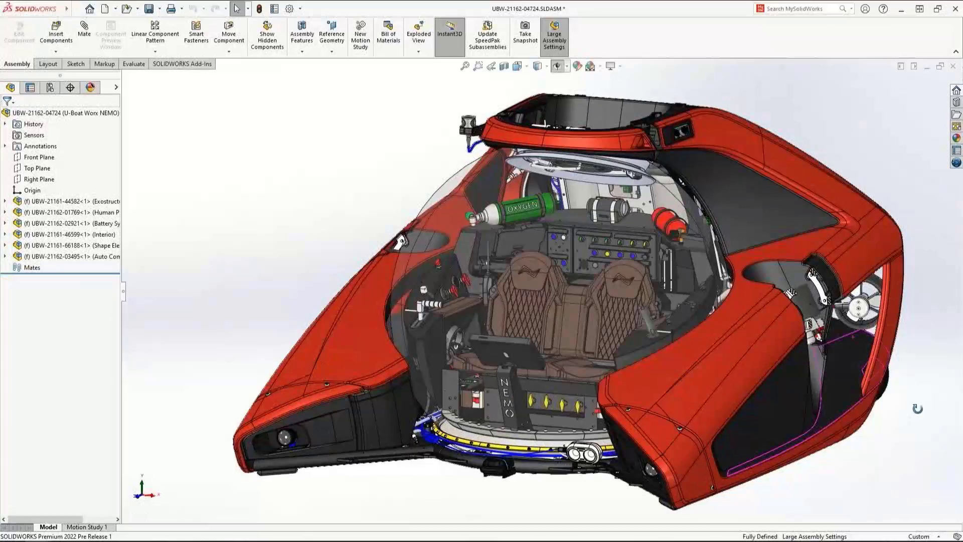
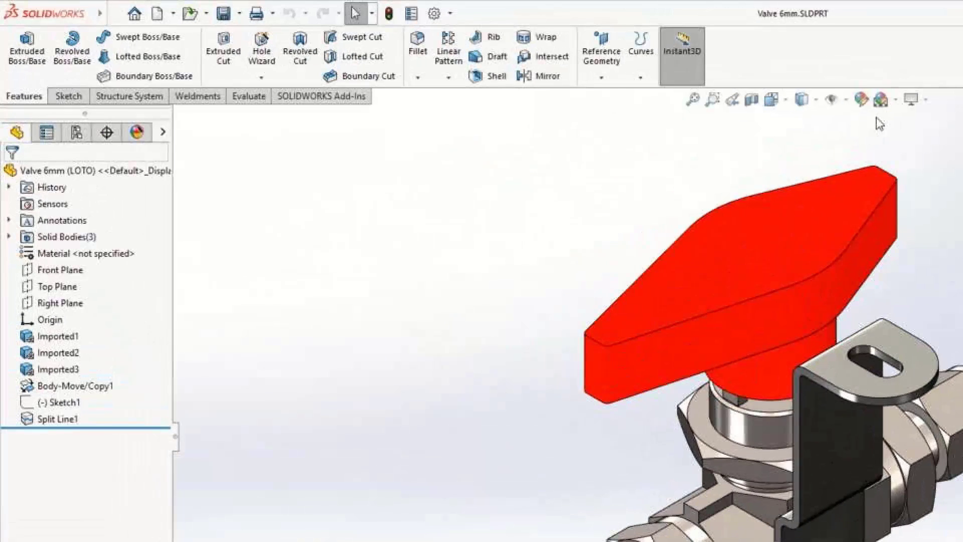
# Chamfer the outer edges of the red valve handle's top face by 2 mm.
pyautogui.click(9, 237)
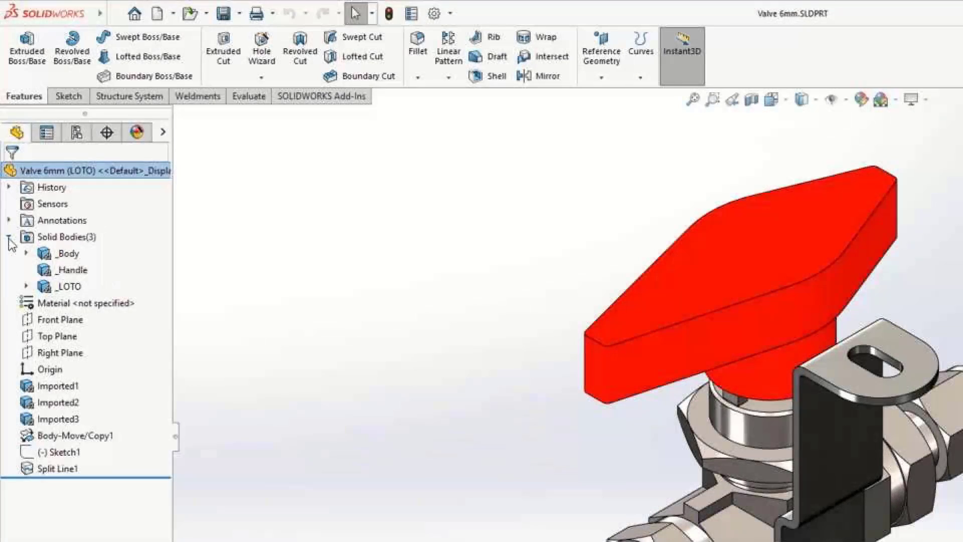
pyautogui.click(9, 238)
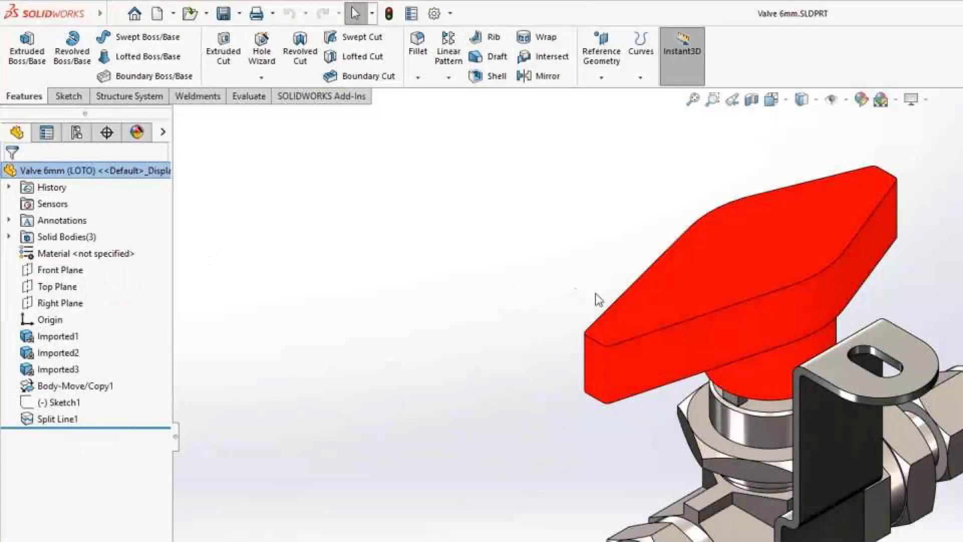
pyautogui.click(673, 321)
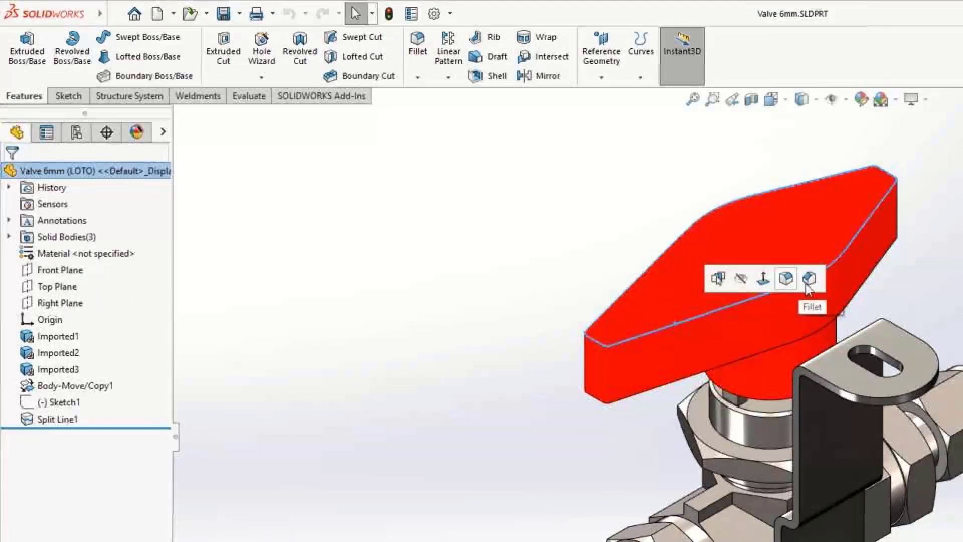
pyautogui.write('c2')
pyautogui.press('Return')
pyautogui.press('Return')
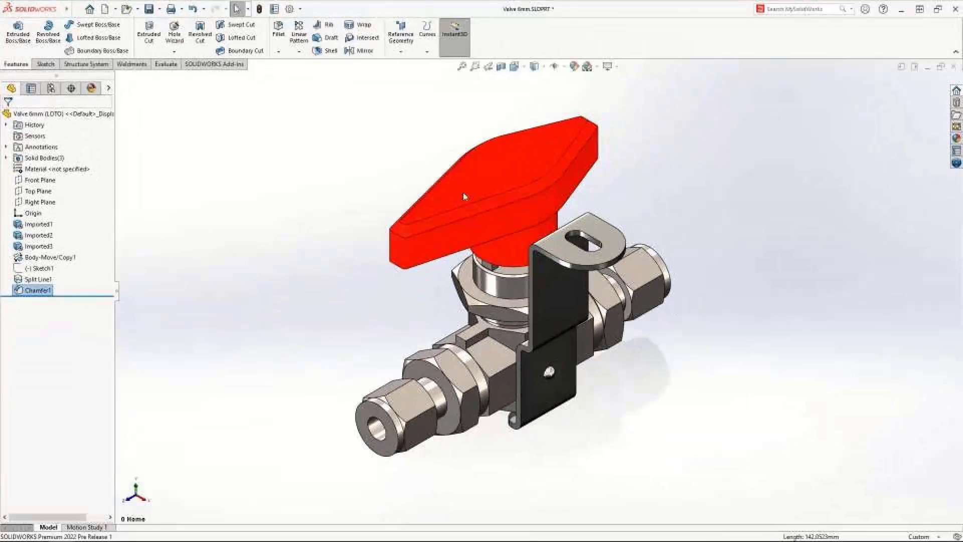
# Extrude the logo profile in Sketch1 as a raised boss on the handle's top face.
pyautogui.click(45, 269)
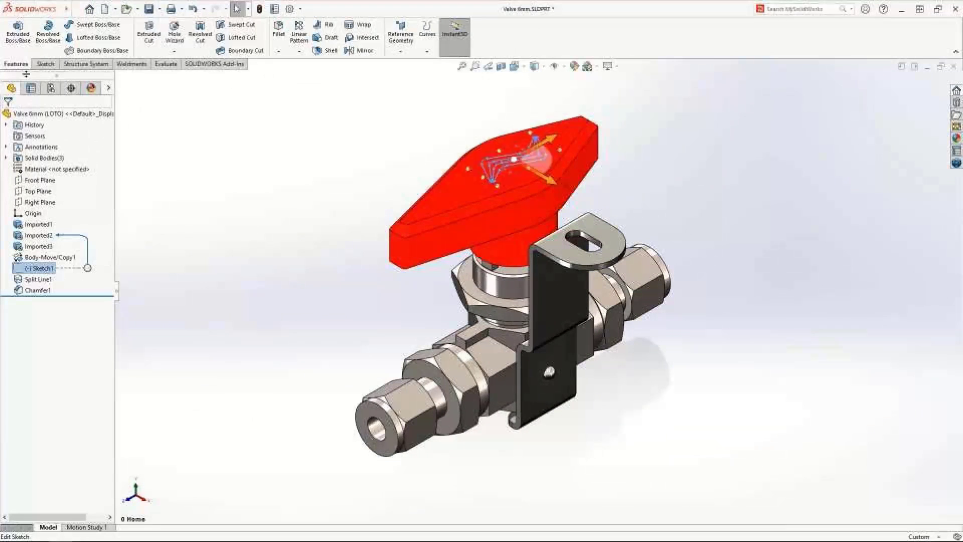
pyautogui.click(20, 46)
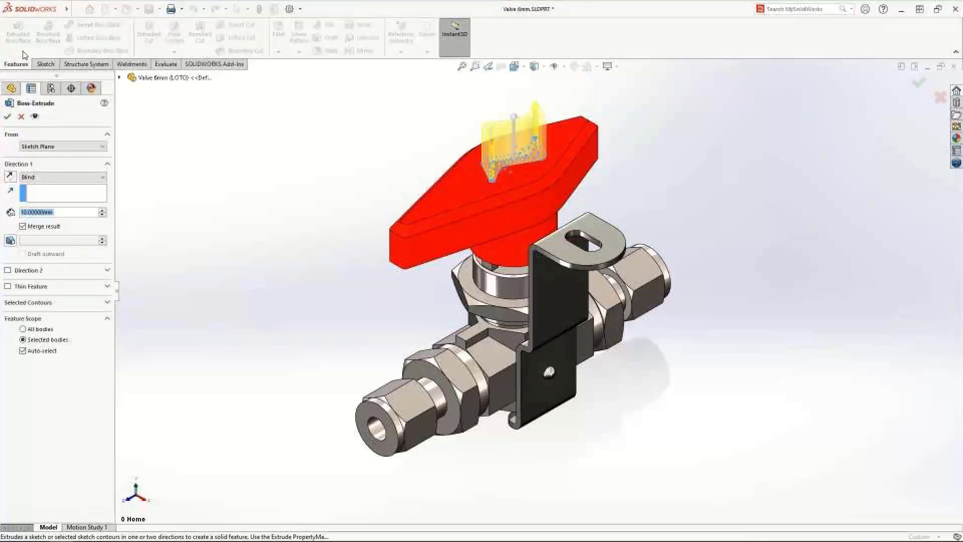
pyautogui.press('Return')
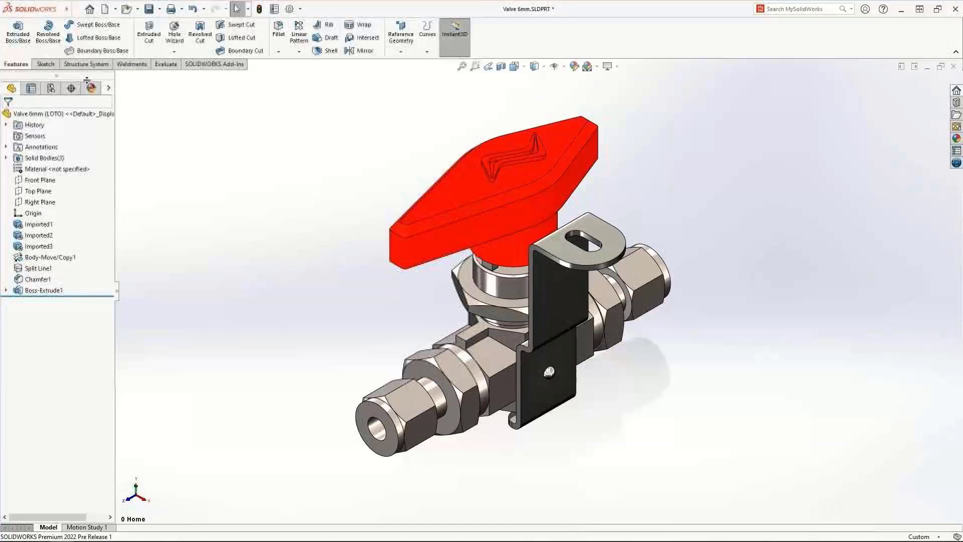
# Create a reference plane from the handle's top face with a 0 mm offset.
pyautogui.click(465, 182)
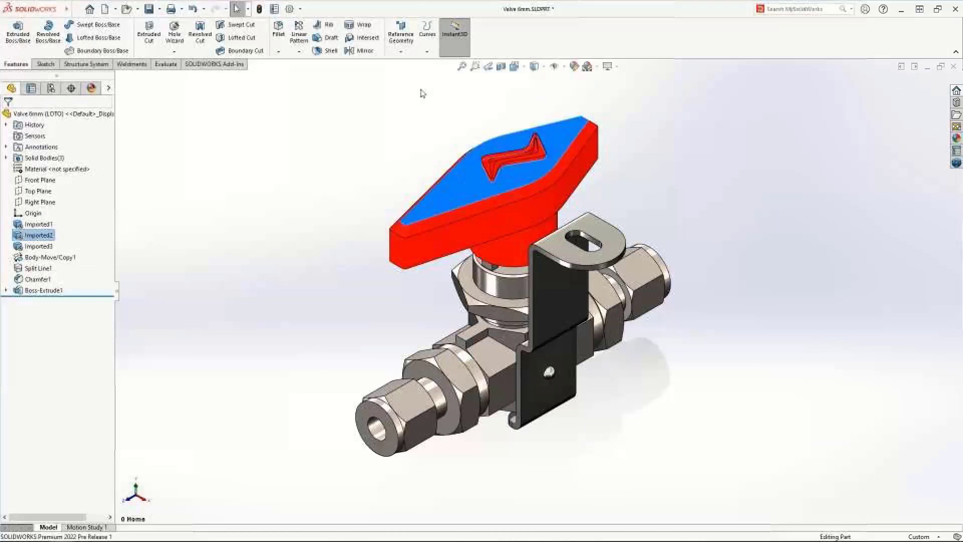
pyautogui.click(401, 51)
pyautogui.click(411, 63)
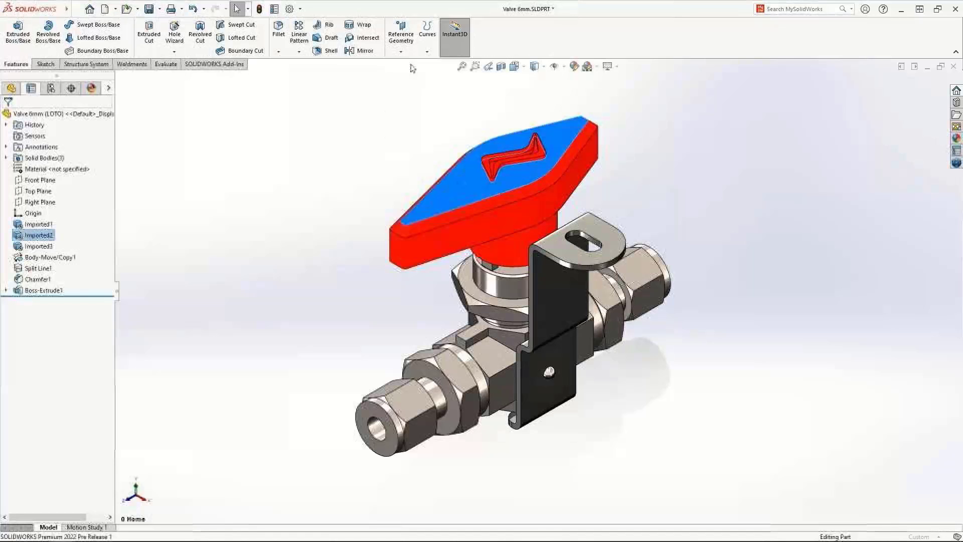
pyautogui.write('0.0000mm')
pyautogui.press('Return')
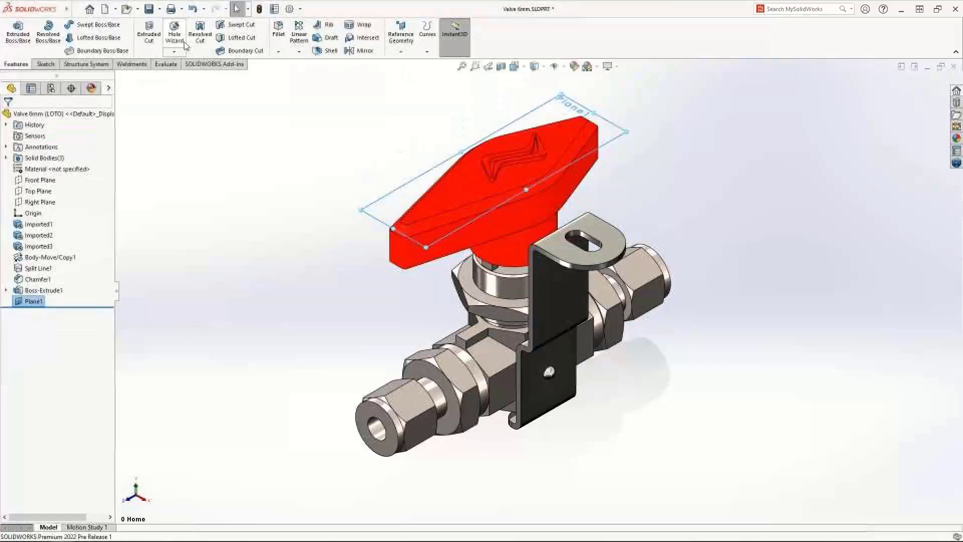
# Cut an ANSI Metric Ø5.0 dowel slot with 10 mm slot length, Up To Next, beside the logo on the handle using Hole Wizard.
pyautogui.click(181, 42)
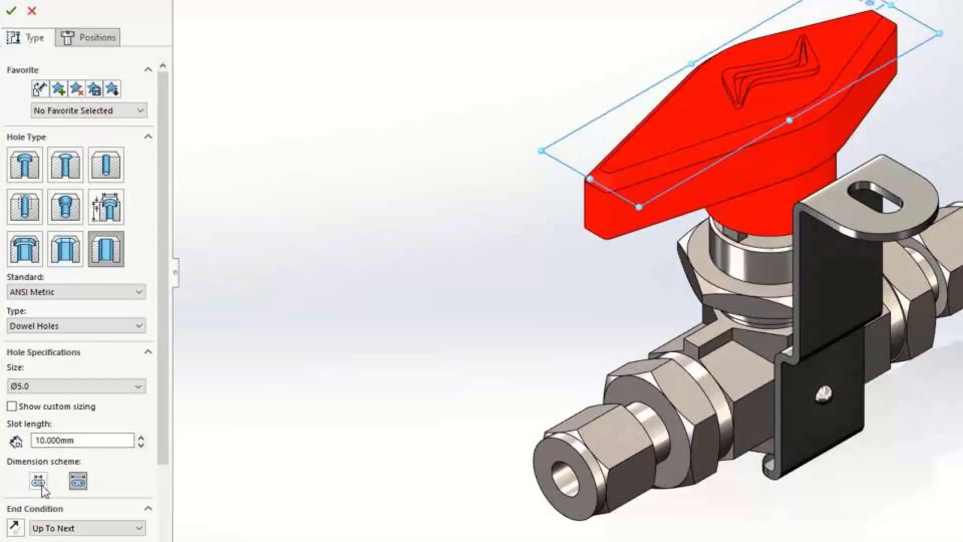
pyautogui.click(82, 37)
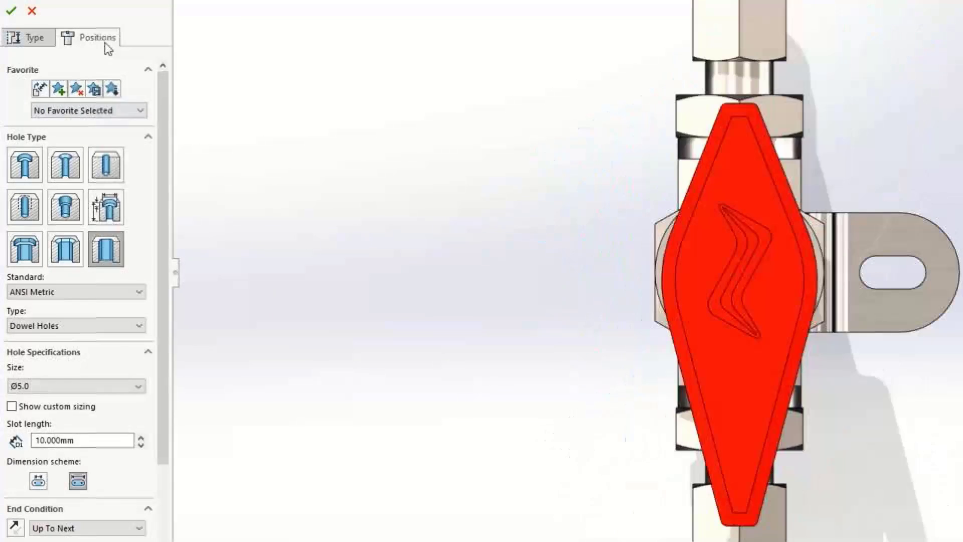
pyautogui.click(741, 402)
pyautogui.press('Tab')
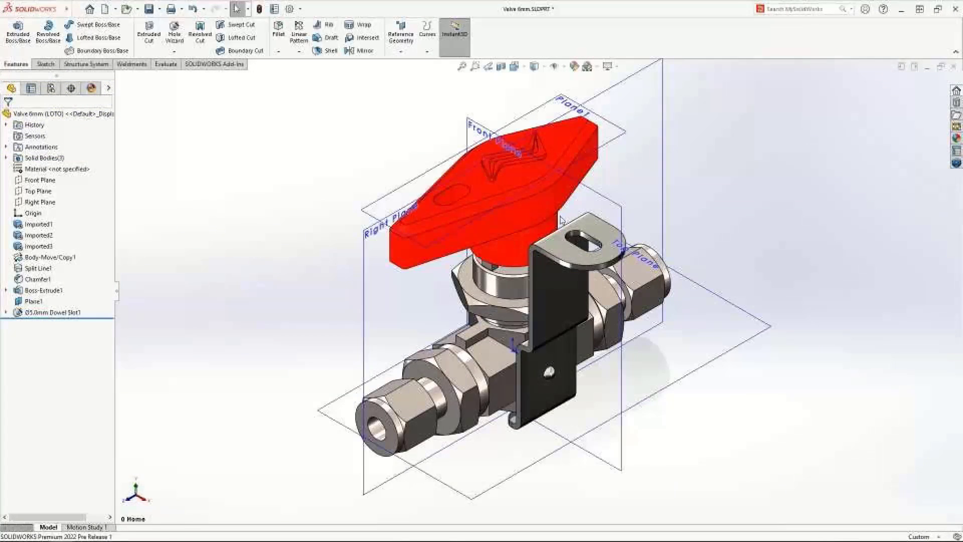
# Copy Plane1 to a parallel plane through the handle's sides and split the side faces with an Intersection split line at that plane.
pyautogui.click(625, 136)
pyautogui.keyDown('ctrl'); pyautogui.moveTo(625, 136); pyautogui.dragTo(619, 160); pyautogui.keyUp('ctrl')
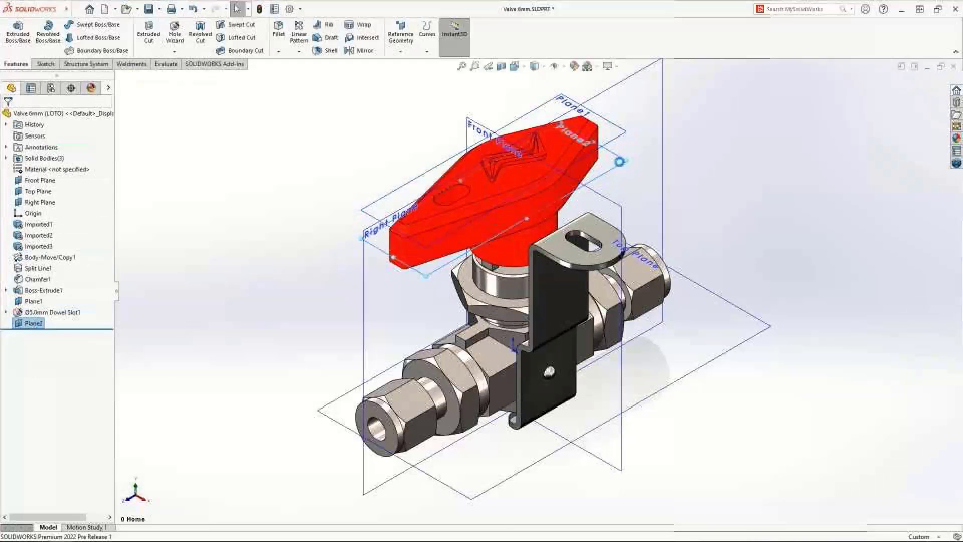
pyautogui.click(627, 176)
pyautogui.click(591, 165)
pyautogui.rightClick(590, 164)
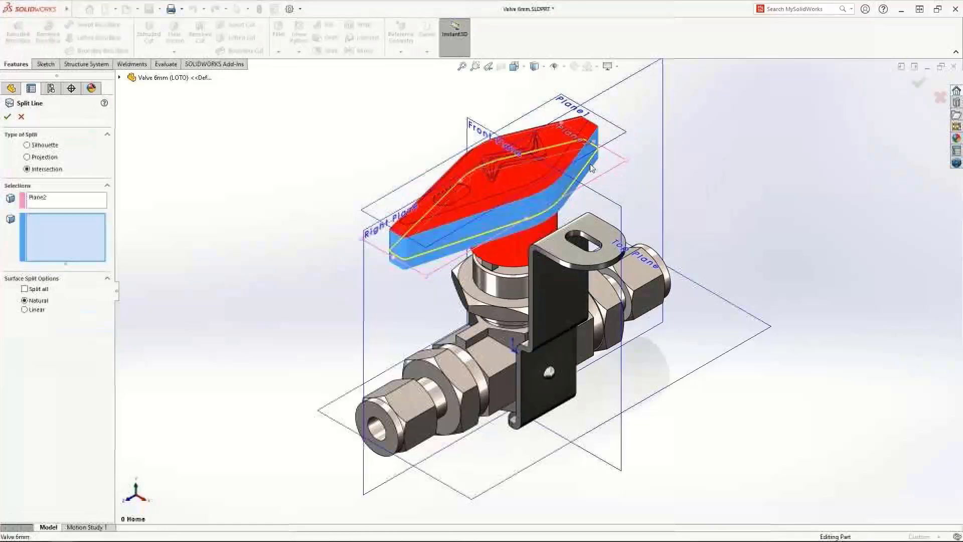
pyautogui.press('Escape')
# Set up a parting-line Draft with the handle's top face as pull direction and the side split edge as parting line.
pyautogui.press('s')
pyautogui.click(619, 207)
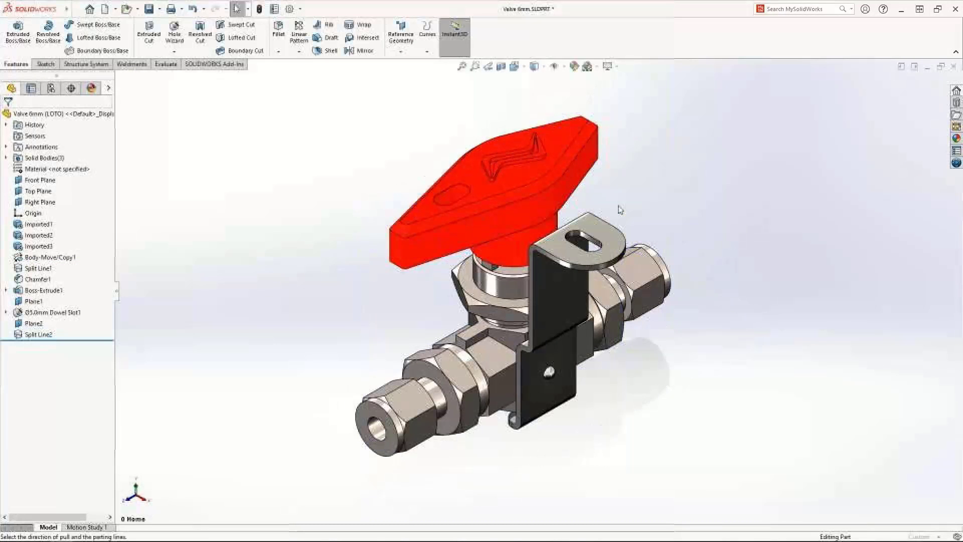
pyautogui.click(575, 142)
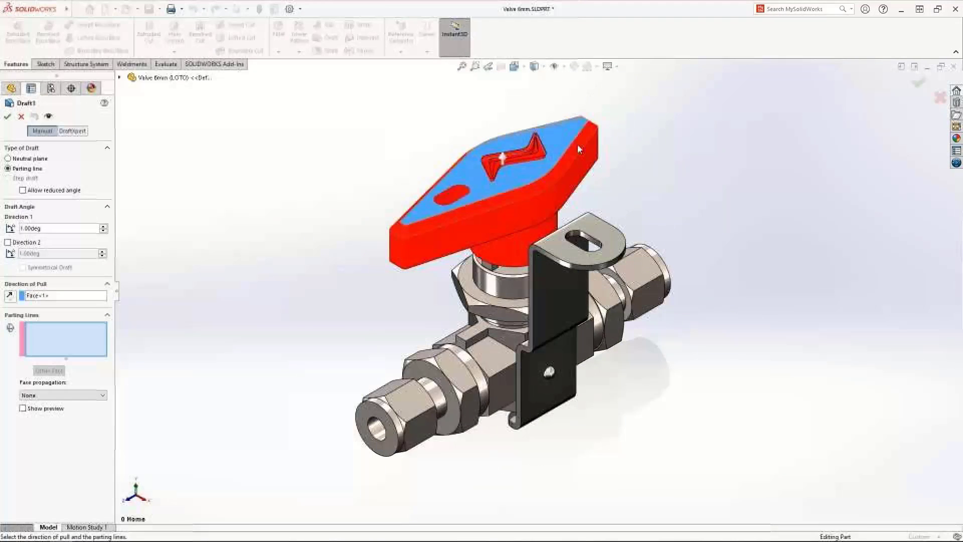
pyautogui.click(588, 162)
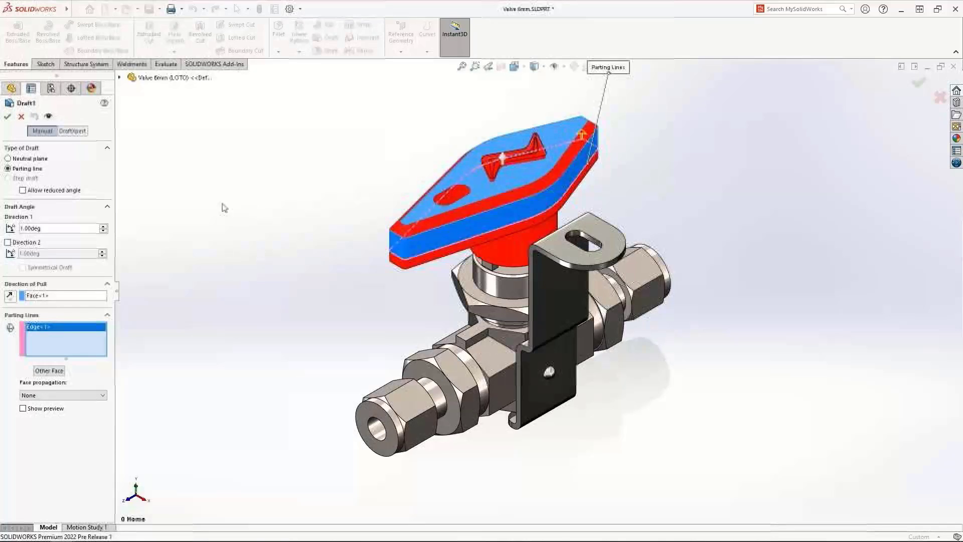
# Set the draft angle to 6° for Direction 1, enable Direction 2 at 5°, and apply the draft.
pyautogui.click(103, 226)
pyautogui.click(103, 226)
pyautogui.click(103, 226)
pyautogui.click(103, 226)
pyautogui.click(103, 226)
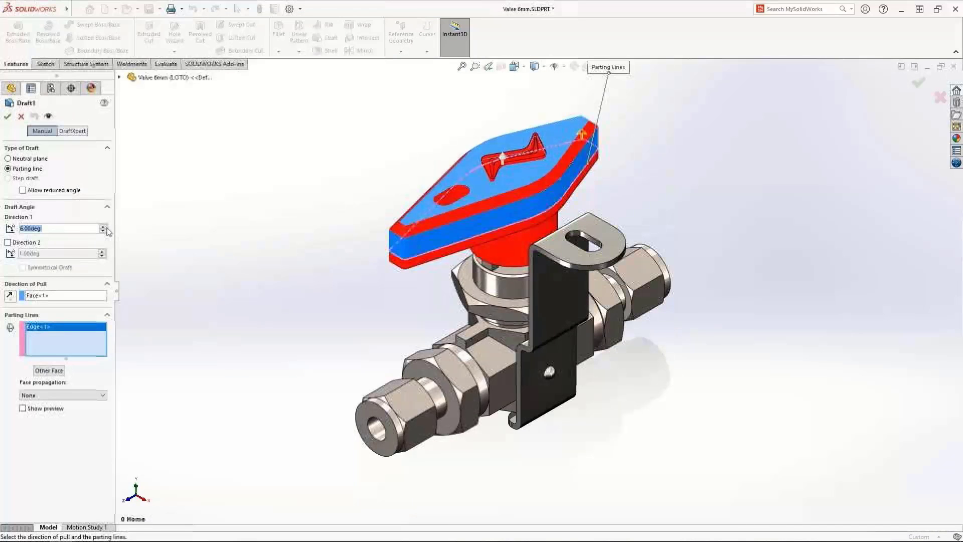
pyautogui.click(8, 242)
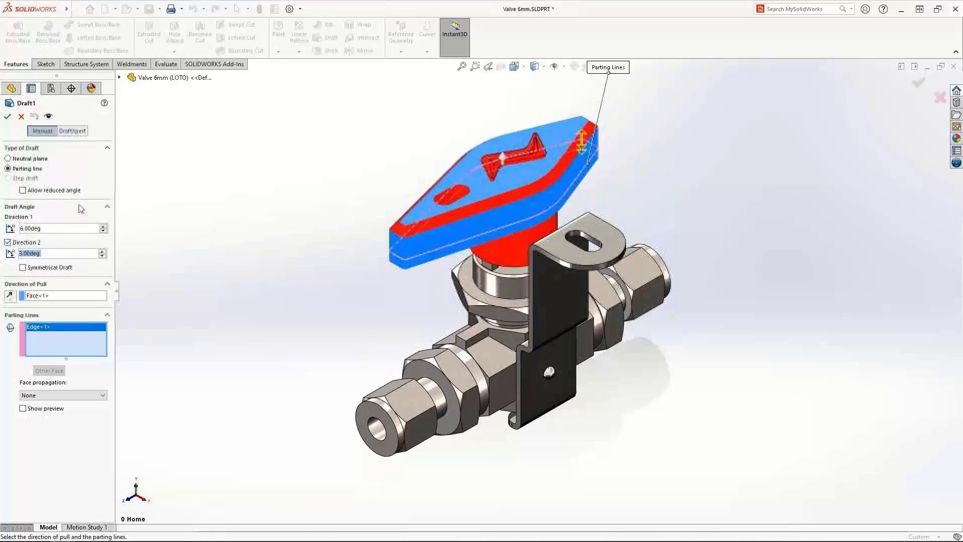
pyautogui.click(7, 116)
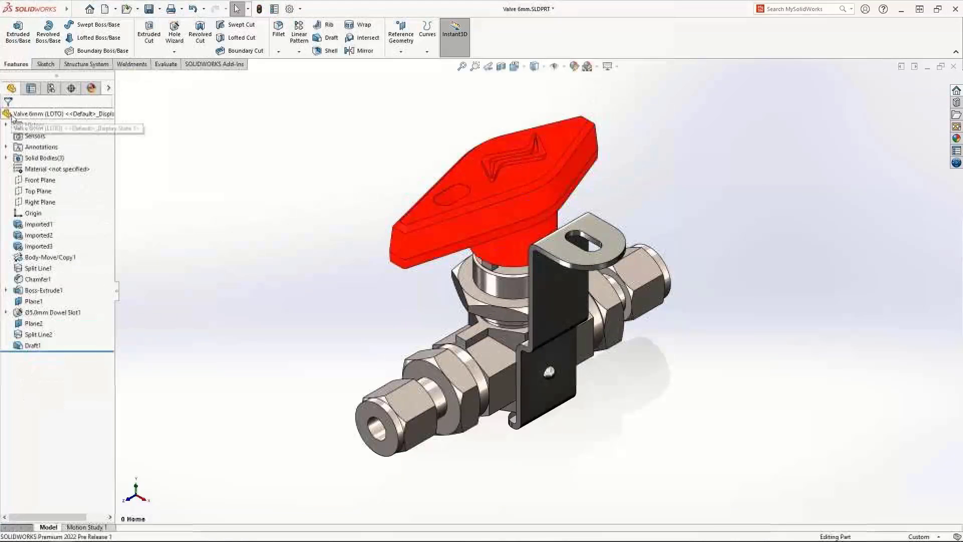
# Save the three solid bodies as separate part files _Handle, _LOTO and _Body with Save Bodies.
pyautogui.rightClick(58, 158)
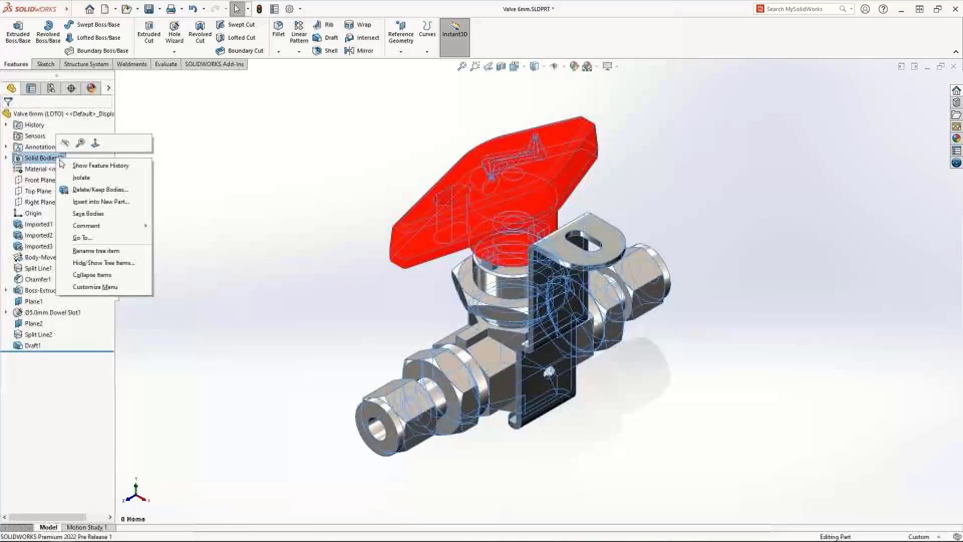
pyautogui.click(141, 218)
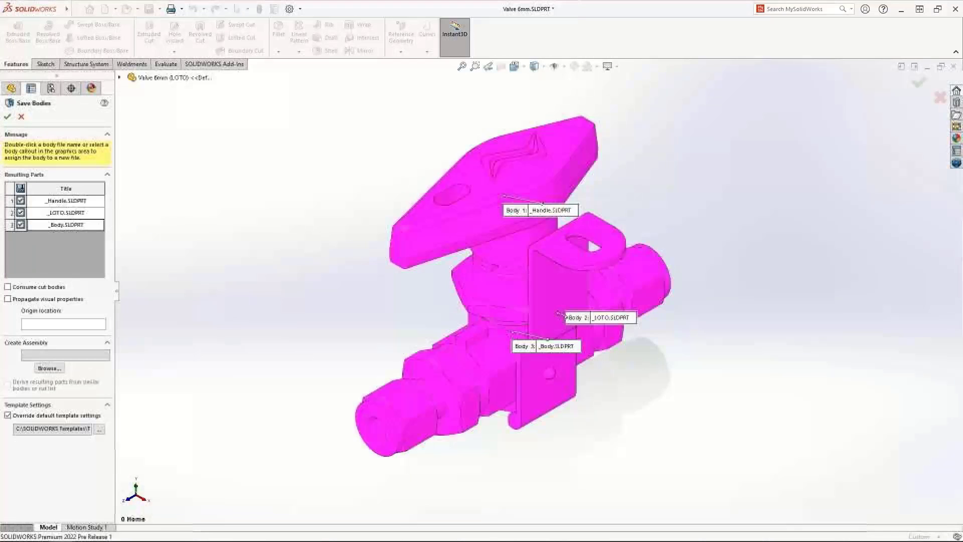
pyautogui.click(7, 117)
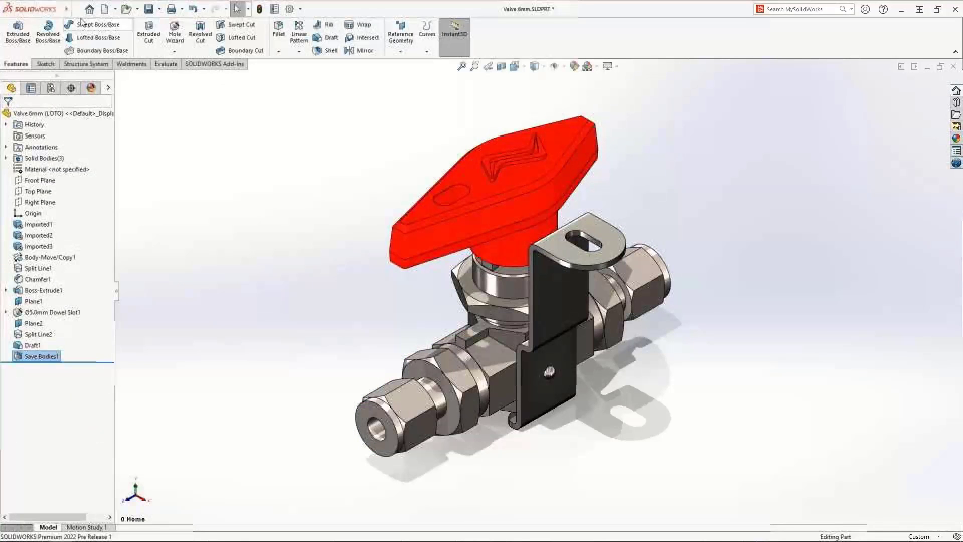
# Package Valve 6mm with Pack and Go to a Zip file, excluding the _Body and _LOTO parts.
pyautogui.click(75, 10)
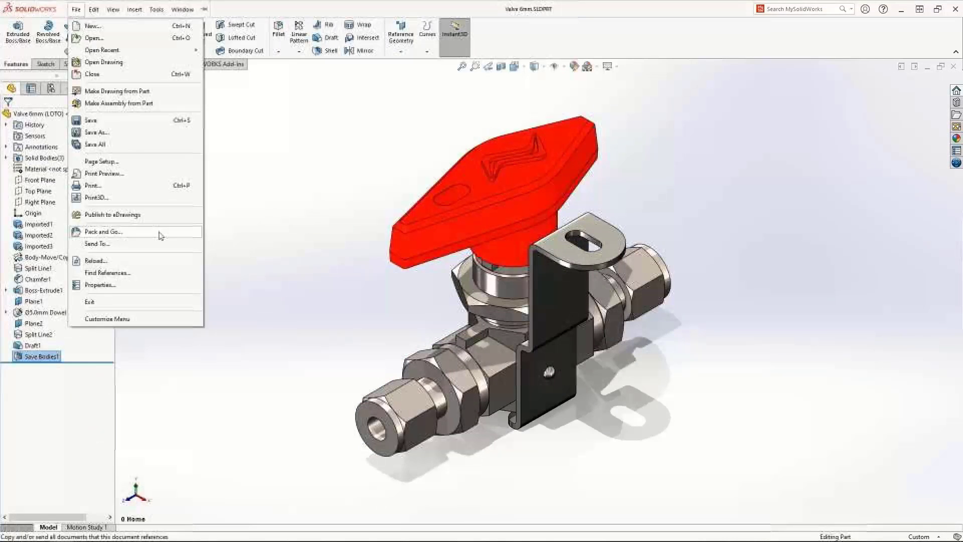
pyautogui.click(102, 232)
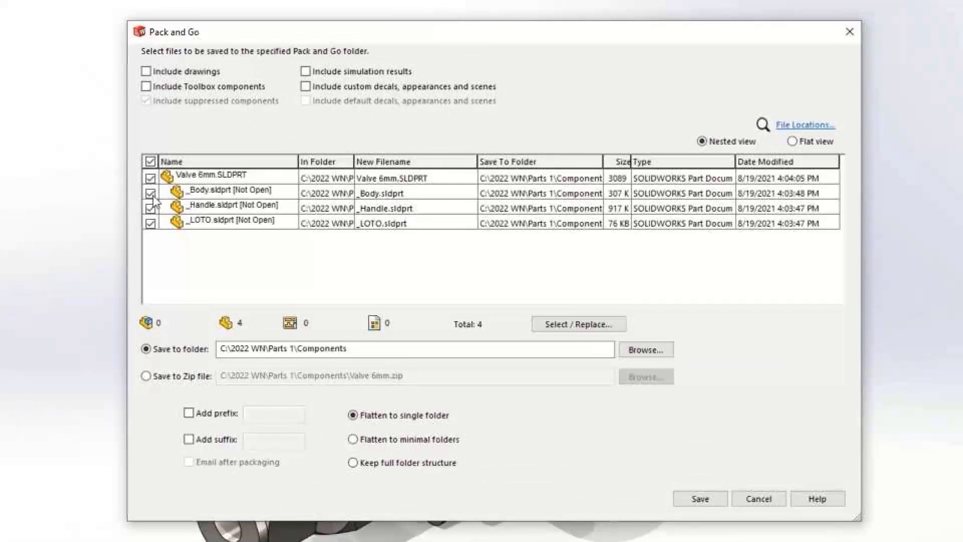
pyautogui.click(151, 194)
pyautogui.click(150, 224)
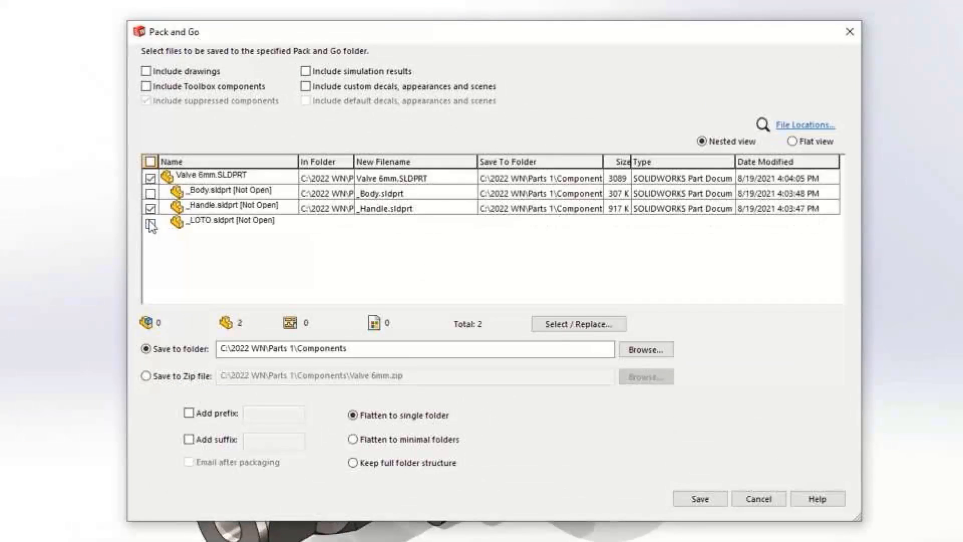
pyautogui.click(146, 376)
pyautogui.click(710, 499)
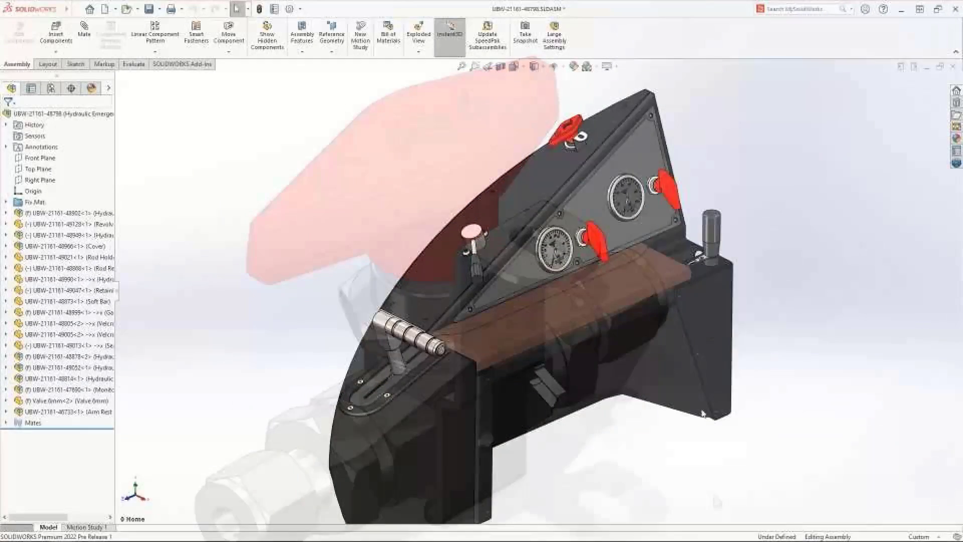
pyautogui.click(410, 344)
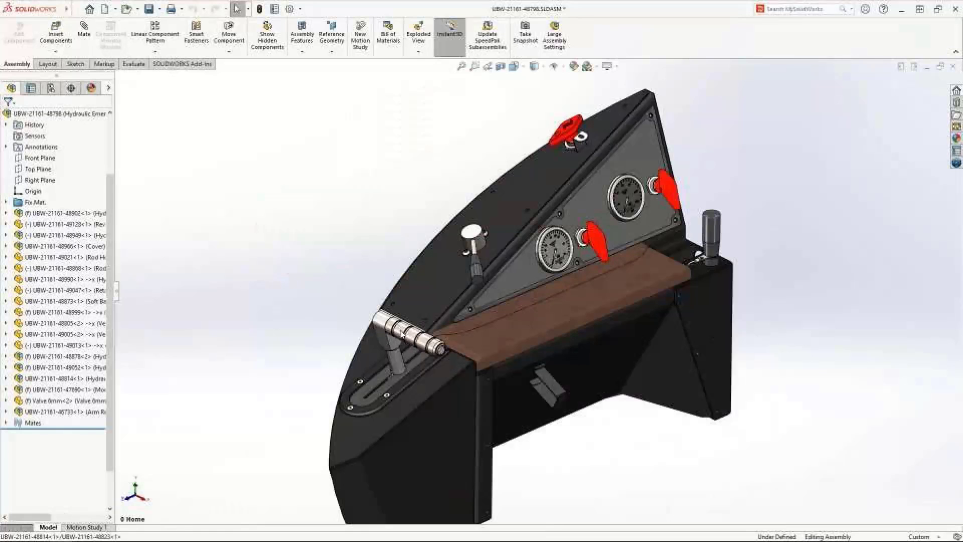
# Open the hydraulic pump subassembly and section it along the Top Plane, shifting the cutting plane through the handle.
pyautogui.click(443, 292)
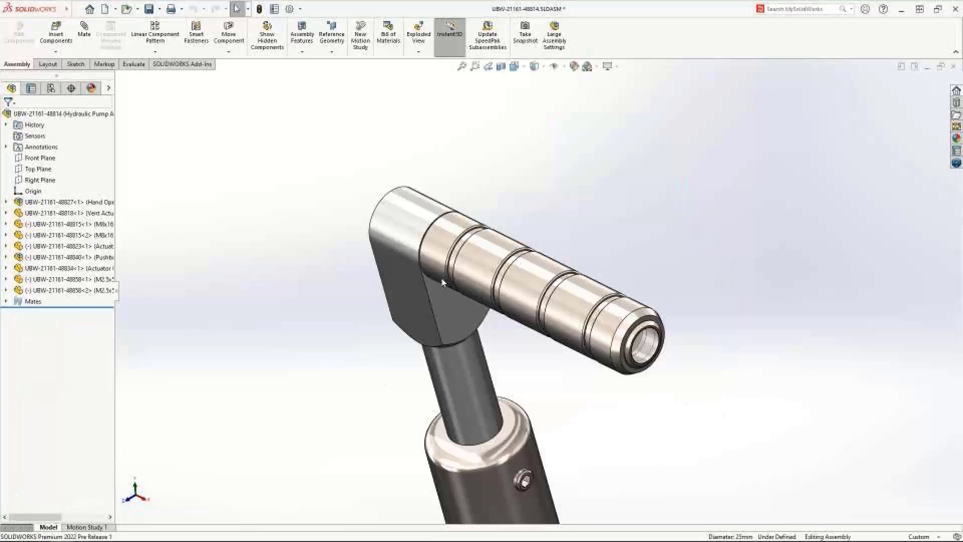
pyautogui.click(500, 67)
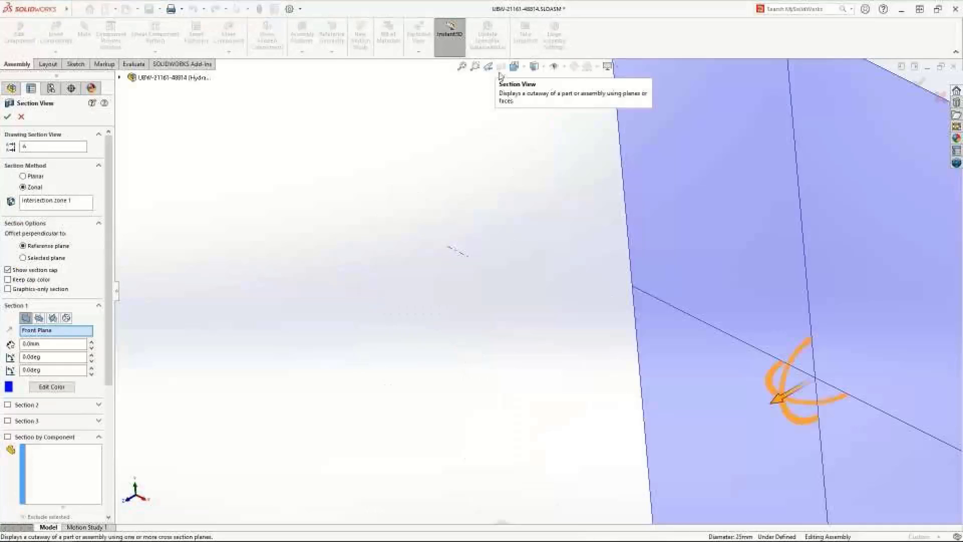
pyautogui.click(38, 317)
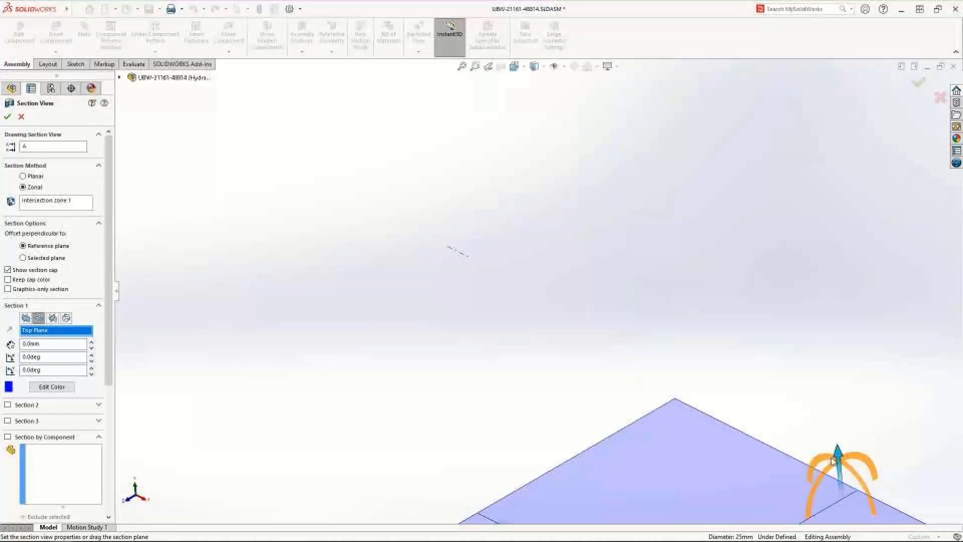
pyautogui.moveTo(839, 459); pyautogui.dragTo(725, 88)
pyautogui.moveTo(629, 173); pyautogui.dragTo(190, 304)
# Section the handle about the axis of its cylindrical grip face, rotating the cutting plane around that axis.
pyautogui.click(64, 319)
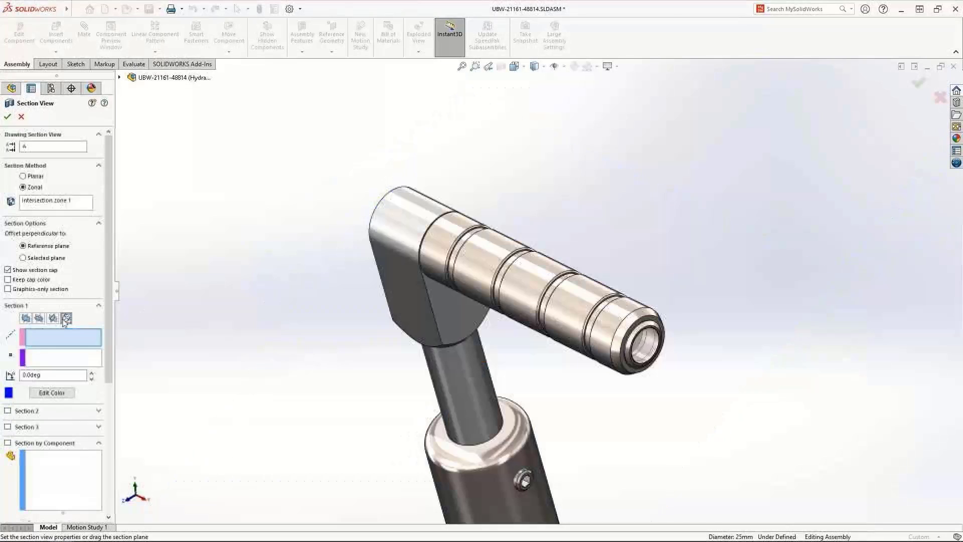
pyautogui.click(472, 276)
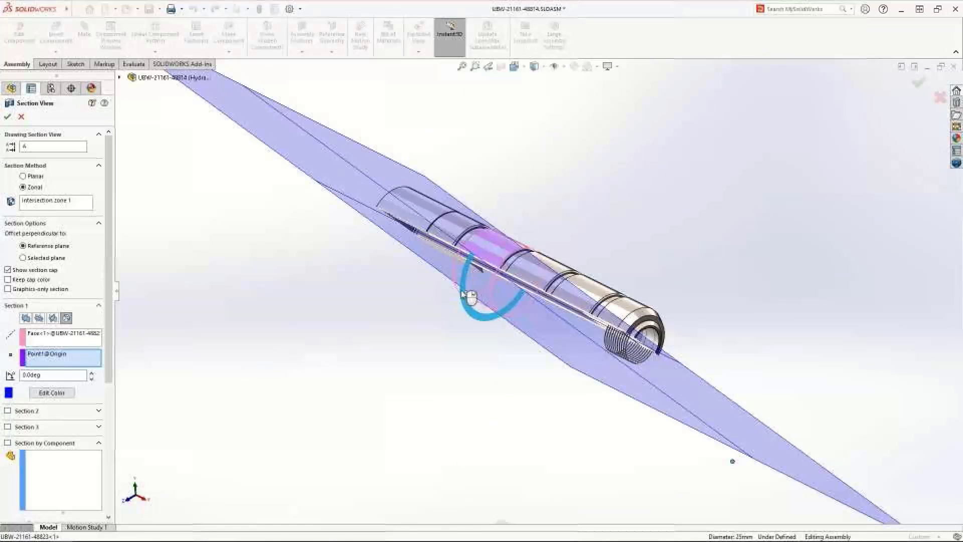
pyautogui.moveTo(470, 297); pyautogui.dragTo(425, 234)
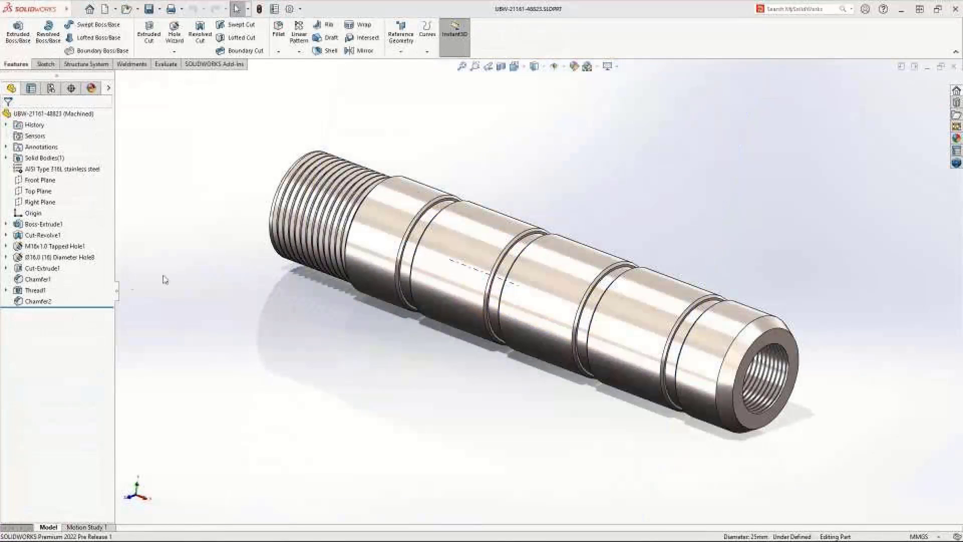
# Suppress Thread1 on the actuator handle and start a Stud Wizard stud on the circular edge of its unthreaded end.
pyautogui.click(39, 291)
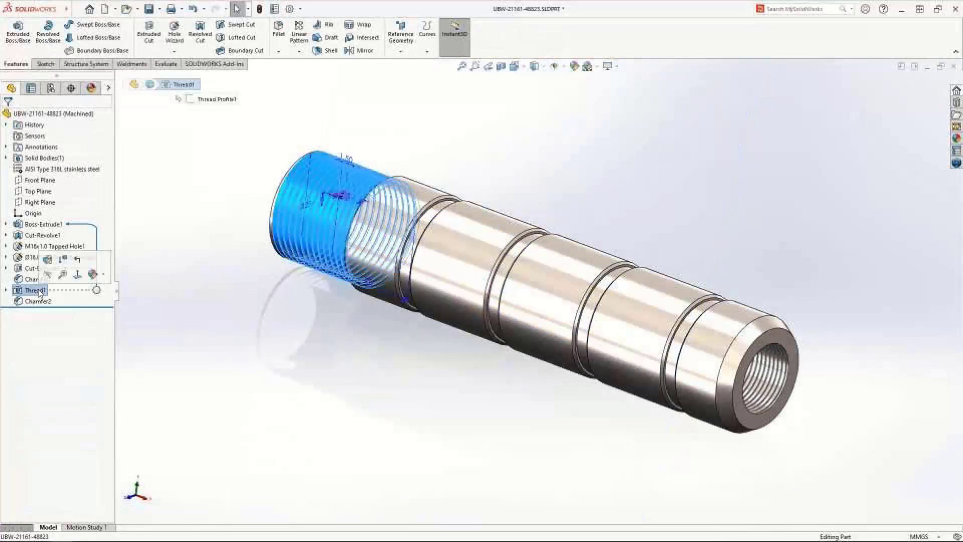
pyautogui.click(64, 264)
pyautogui.click(174, 52)
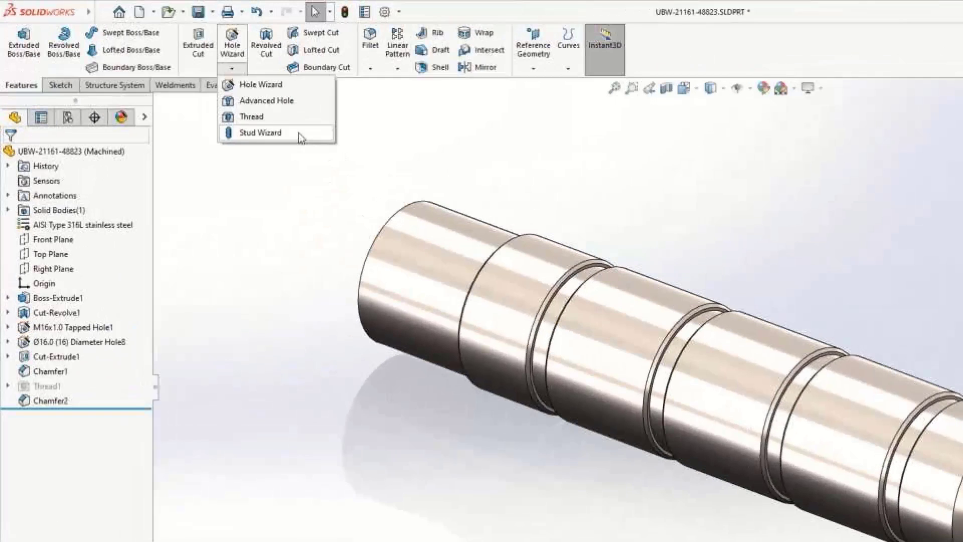
pyautogui.click(300, 134)
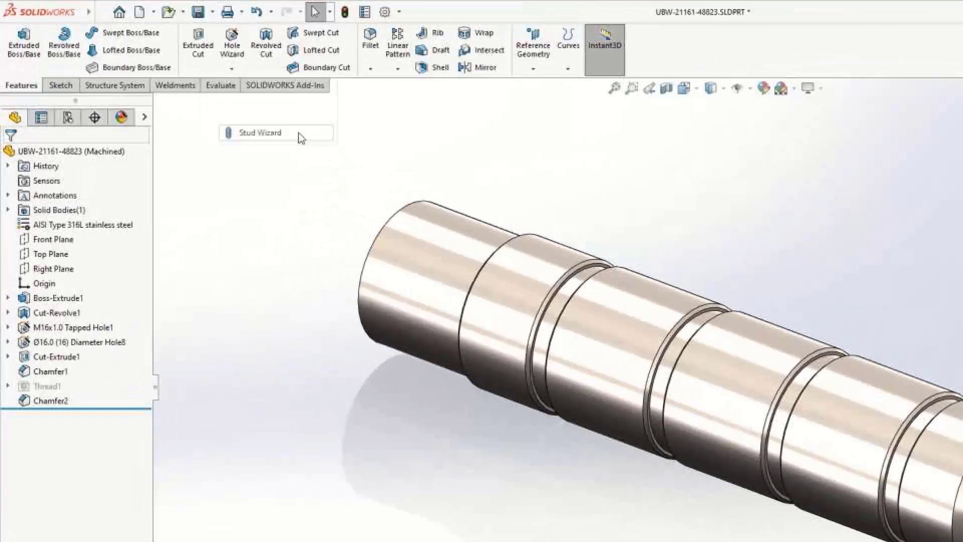
pyautogui.click(381, 231)
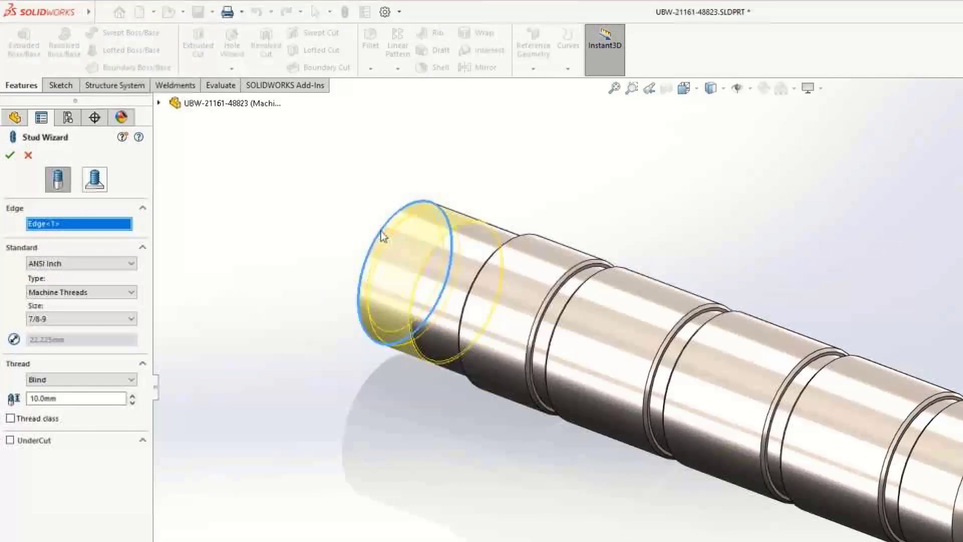
# Define the stud as ANSI Metric Machine Threads M22x1.5, Up to Next, with an undercut, and create it.
pyautogui.click(130, 265)
pyautogui.click(118, 283)
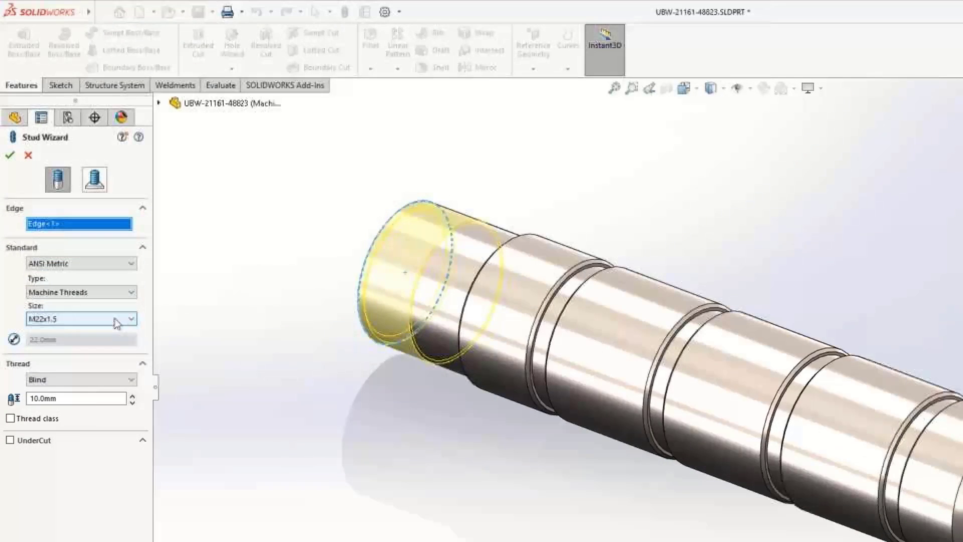
pyautogui.click(129, 318)
pyautogui.click(109, 508)
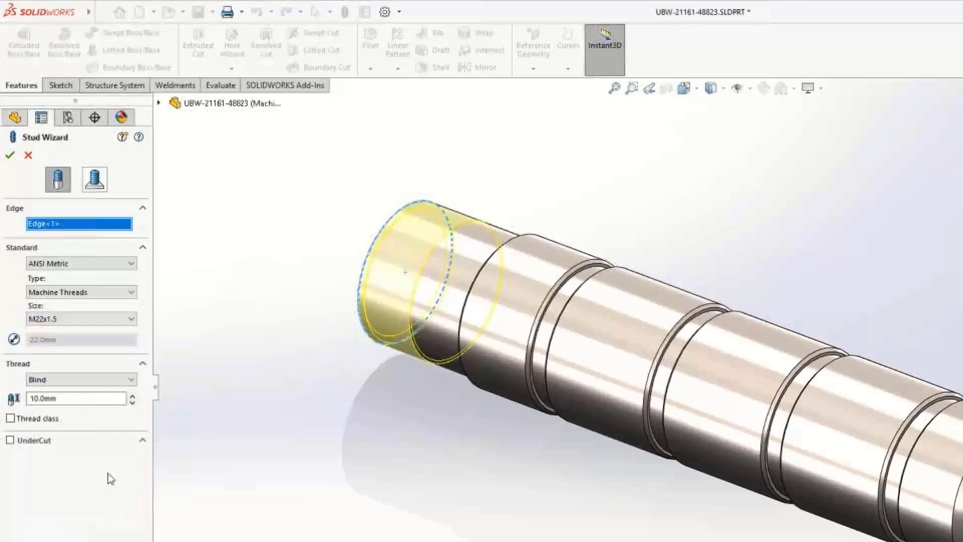
pyautogui.click(113, 381)
pyautogui.click(46, 399)
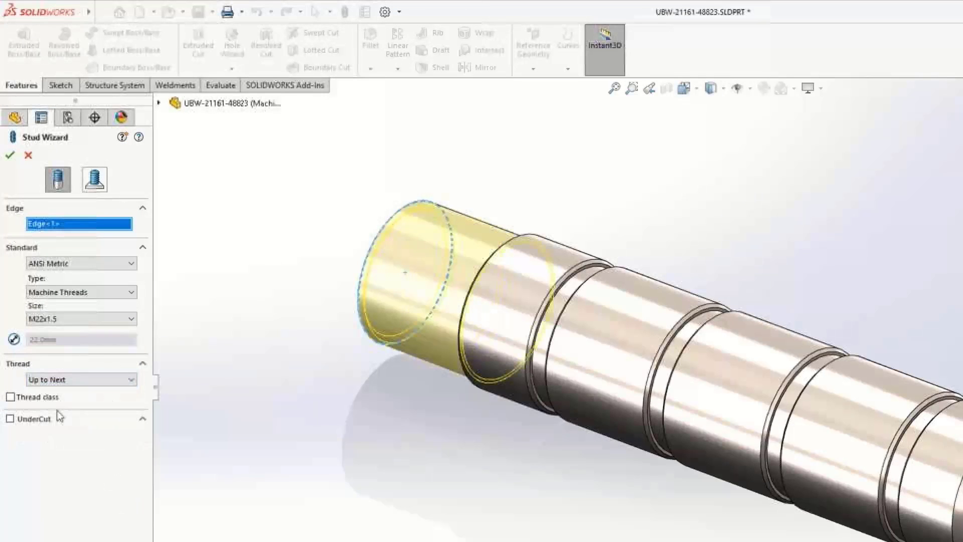
pyautogui.click(11, 419)
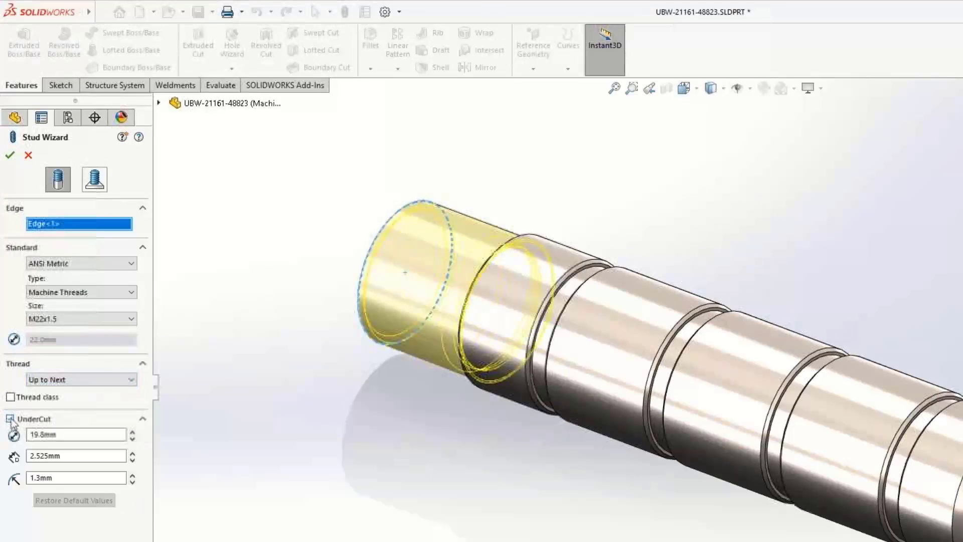
pyautogui.click(10, 155)
pyautogui.moveTo(335, 388)
pyautogui.mouseDown(button='middle')
pyautogui.moveTo(374, 391)
pyautogui.moveTo(332, 390)
pyautogui.mouseUp(button='middle')
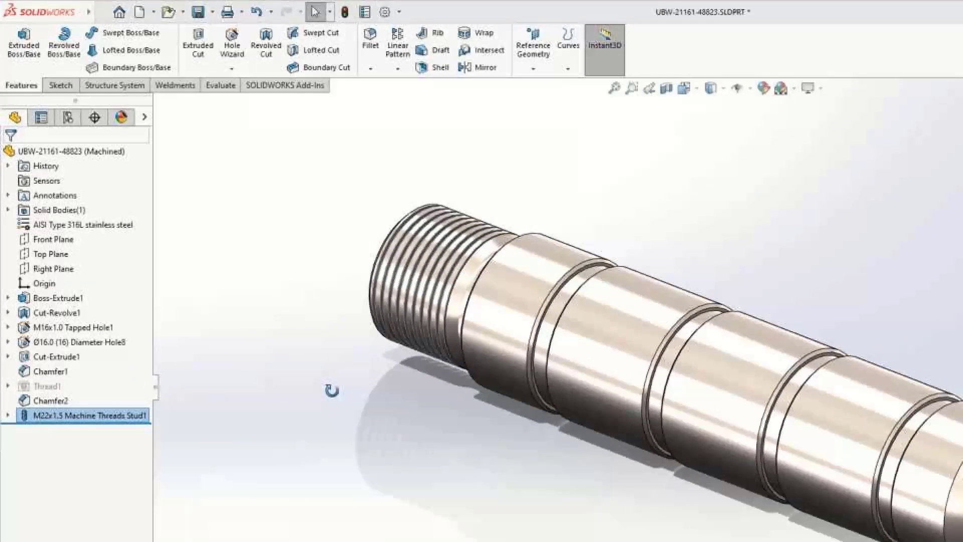
# Add a Description configuration property with the value Actuator Handle and apply it to all configurations.
pyautogui.click(365, 13)
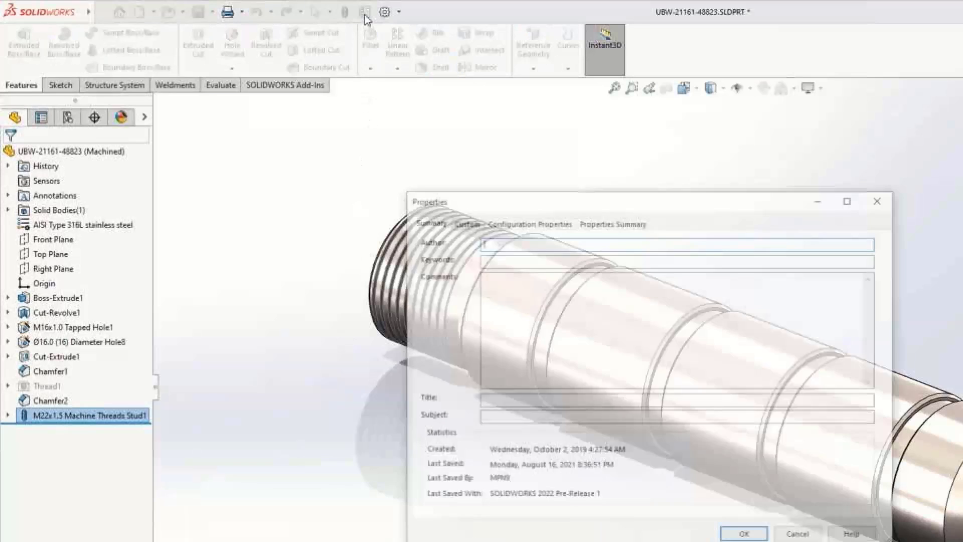
pyautogui.click(364, 120)
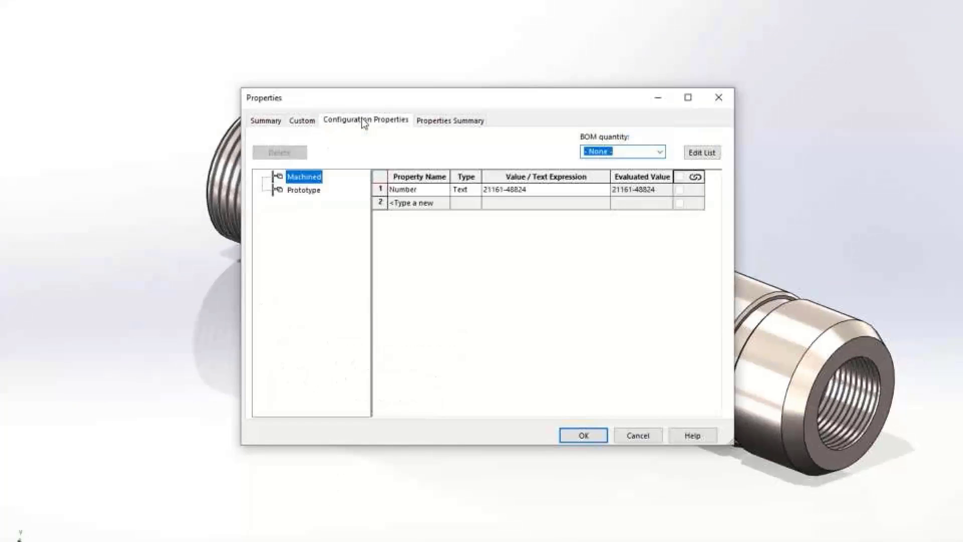
pyautogui.click(444, 203)
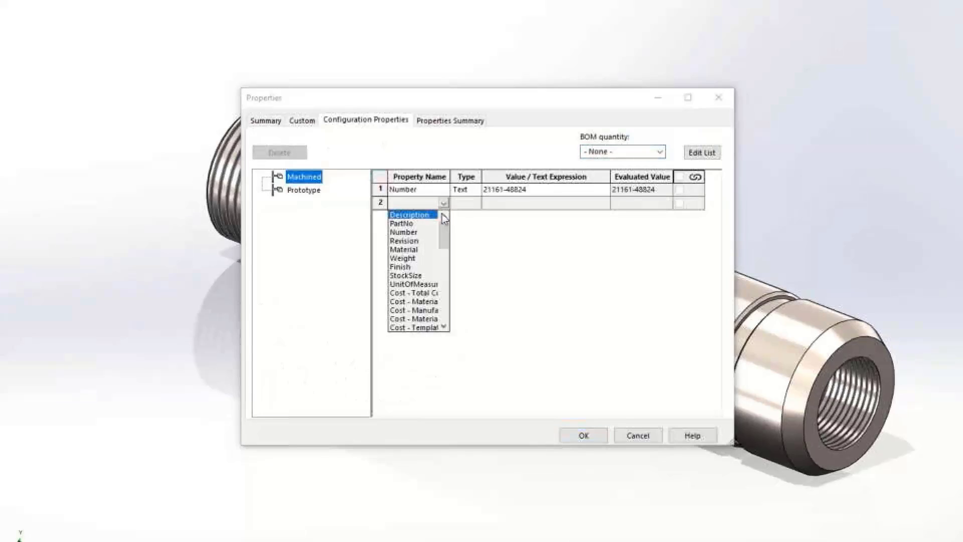
pyautogui.click(436, 214)
pyautogui.click(506, 206)
pyautogui.write('Actuator Handle')
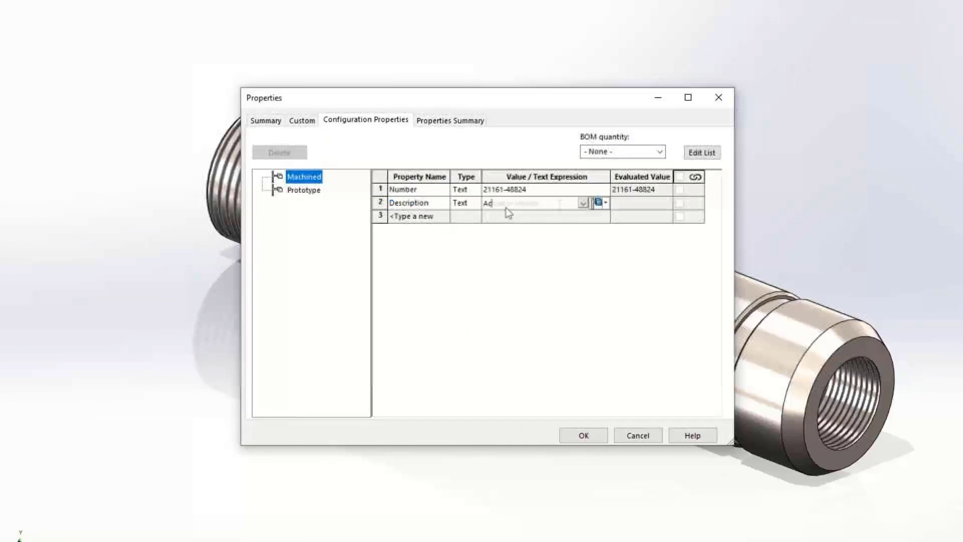
pyautogui.click(599, 203)
pyautogui.click(622, 241)
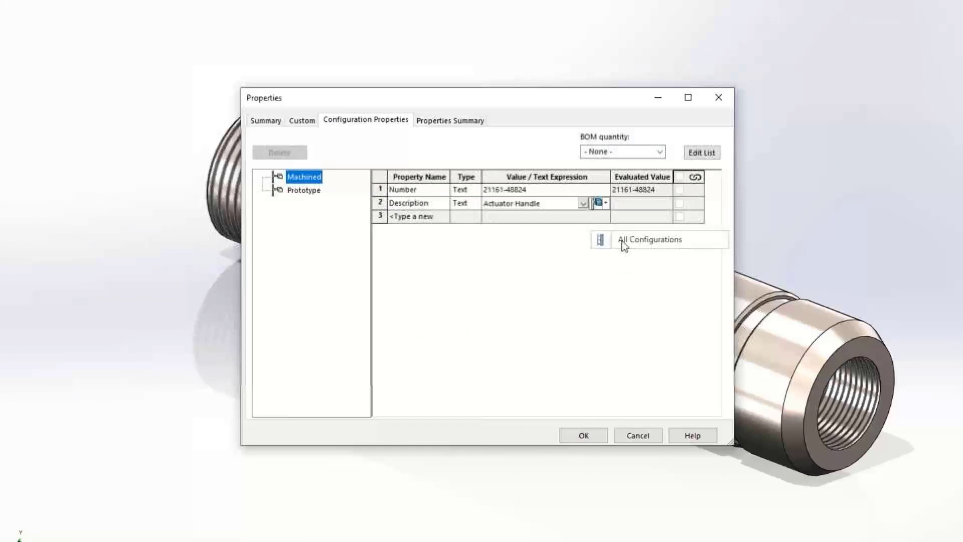
# Add a Material property linked to the part's material and apply it to all configurations.
pyautogui.click(443, 216)
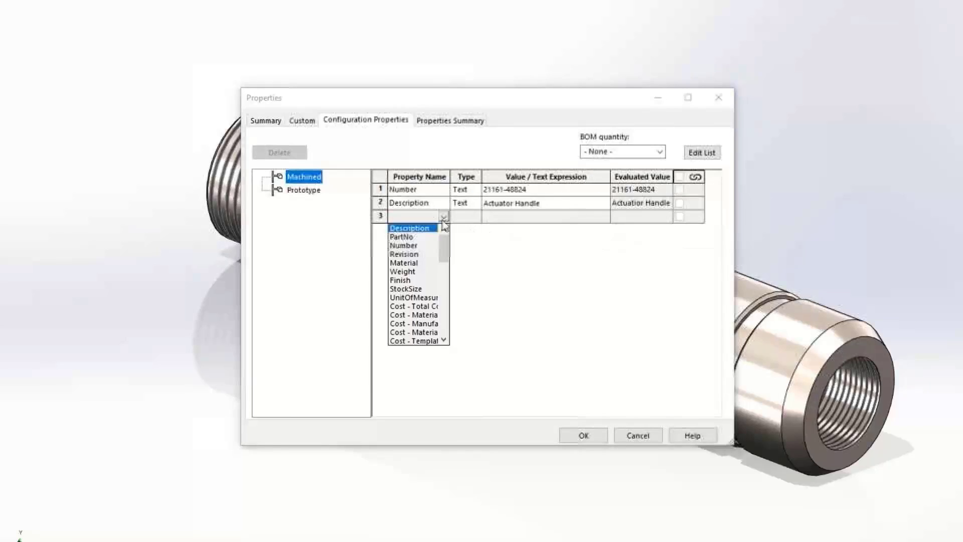
pyautogui.click(423, 263)
pyautogui.click(583, 217)
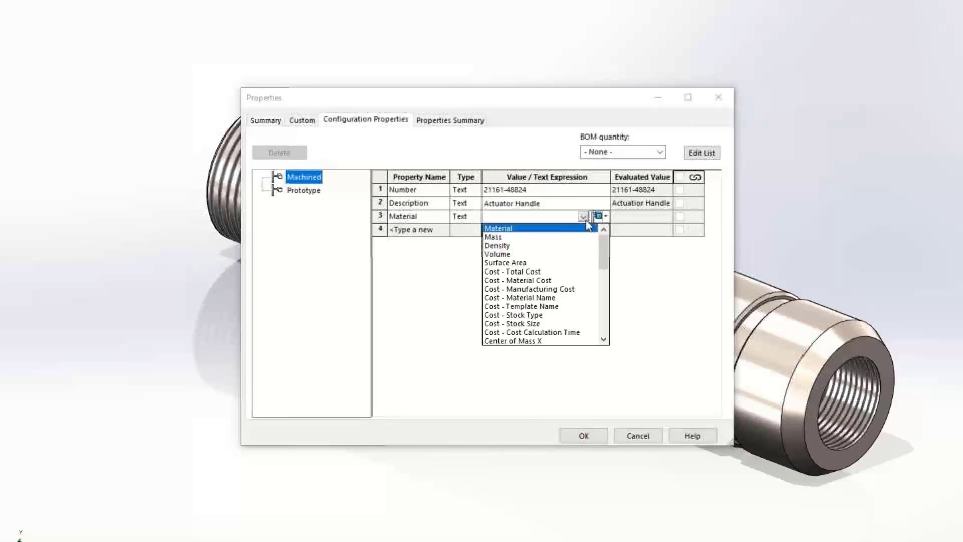
pyautogui.click(580, 230)
pyautogui.click(606, 215)
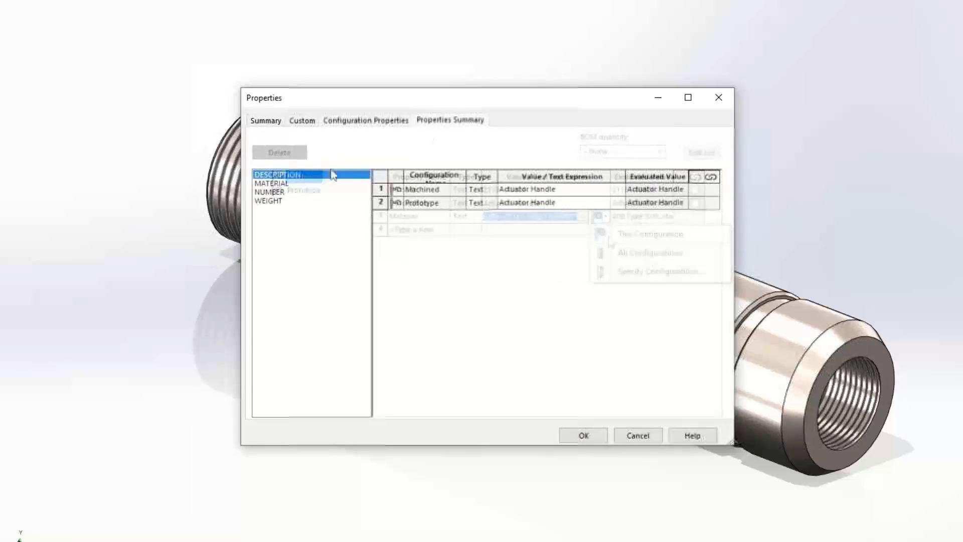
# Review the Material property across configurations and edit the Prototype configuration's Number value in the properties summary.
pyautogui.click(303, 184)
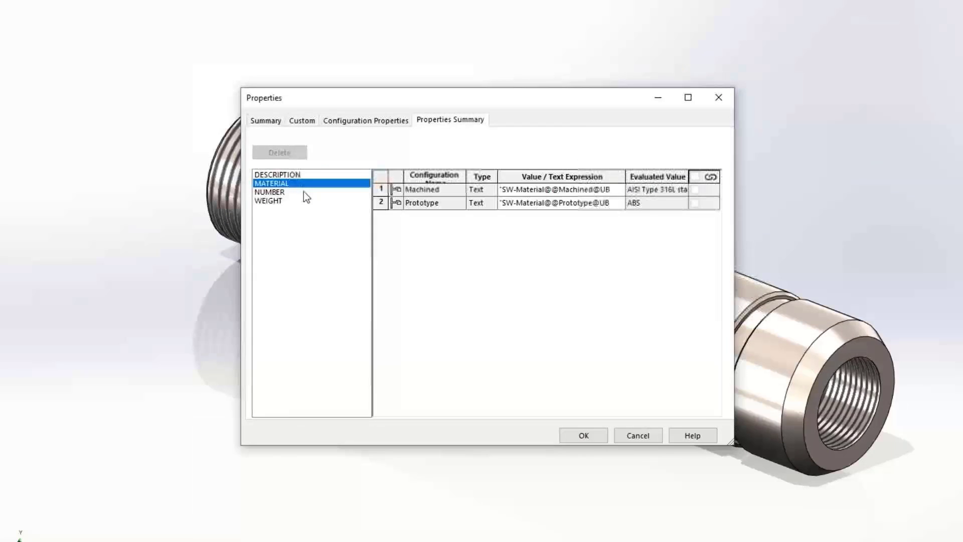
pyautogui.click(525, 203)
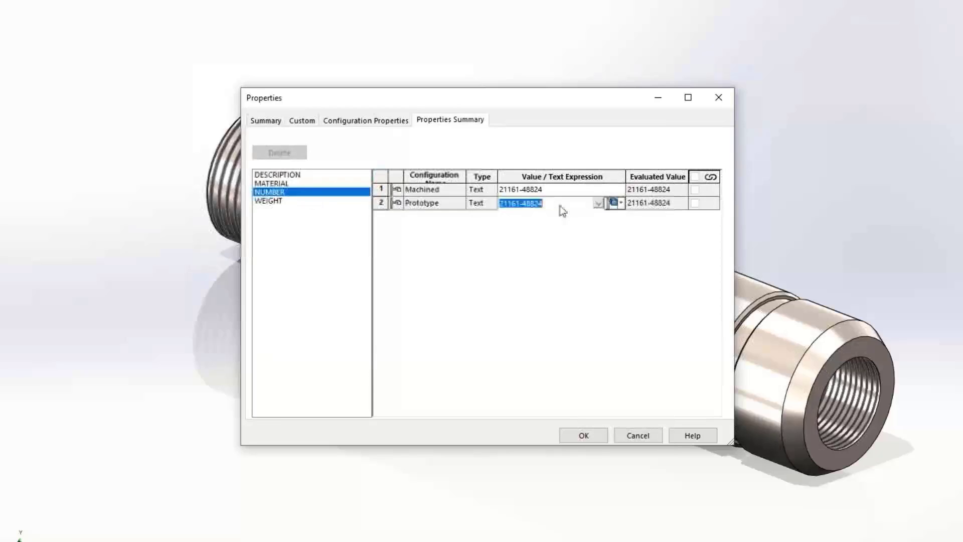
pyautogui.press('BackSpace')
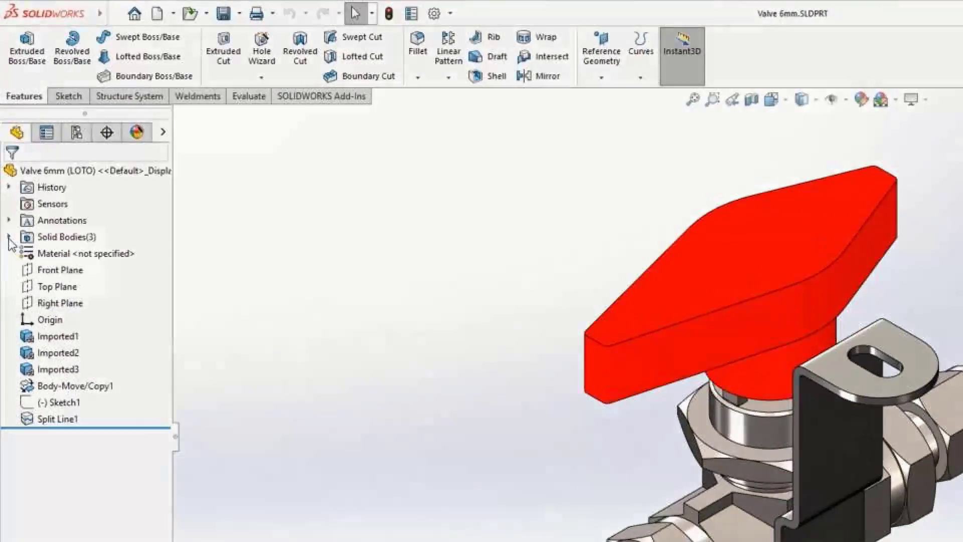
pyautogui.click(9, 237)
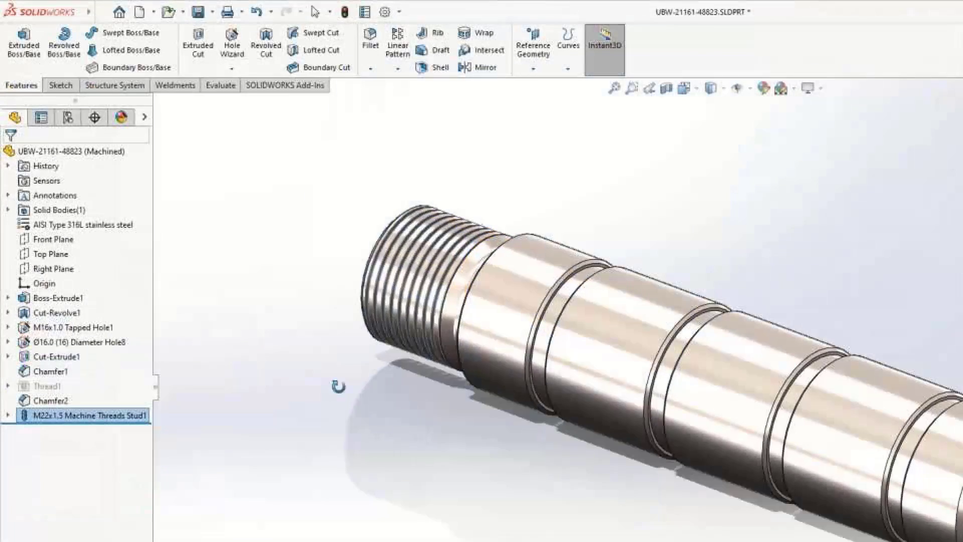
pyautogui.moveTo(333, 387)
pyautogui.mouseDown(button='middle')
pyautogui.moveTo(376, 389)
pyautogui.moveTo(332, 390)
pyautogui.mouseUp(button='middle')
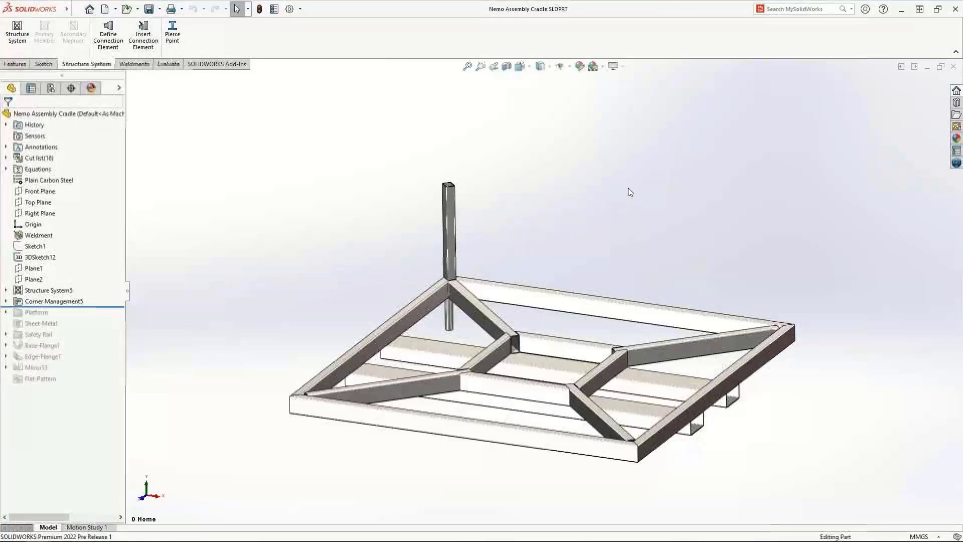
# Add three secondary structural members From Point, running from the vertical post's upper end point to the three beams meeting at its base.
pyautogui.click(481, 66)
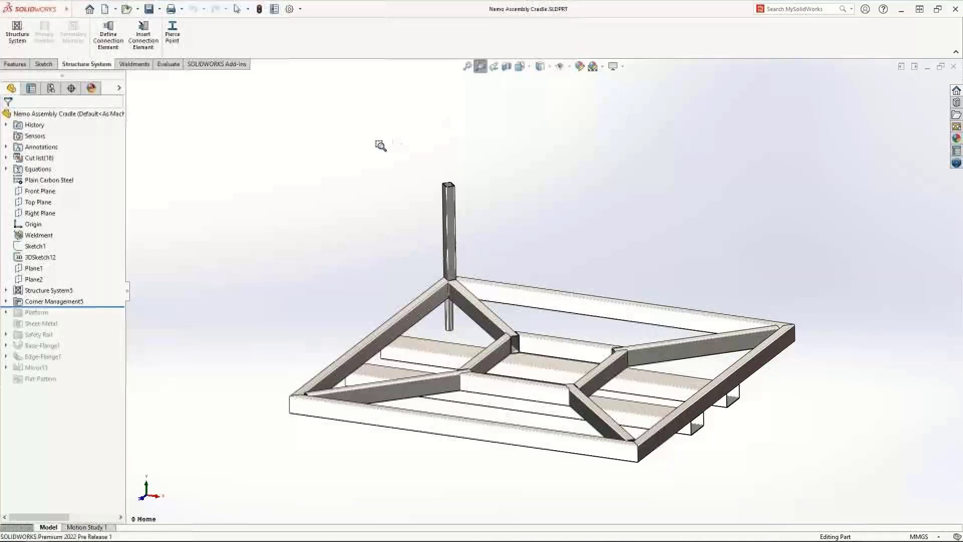
pyautogui.moveTo(376, 146); pyautogui.dragTo(607, 374)
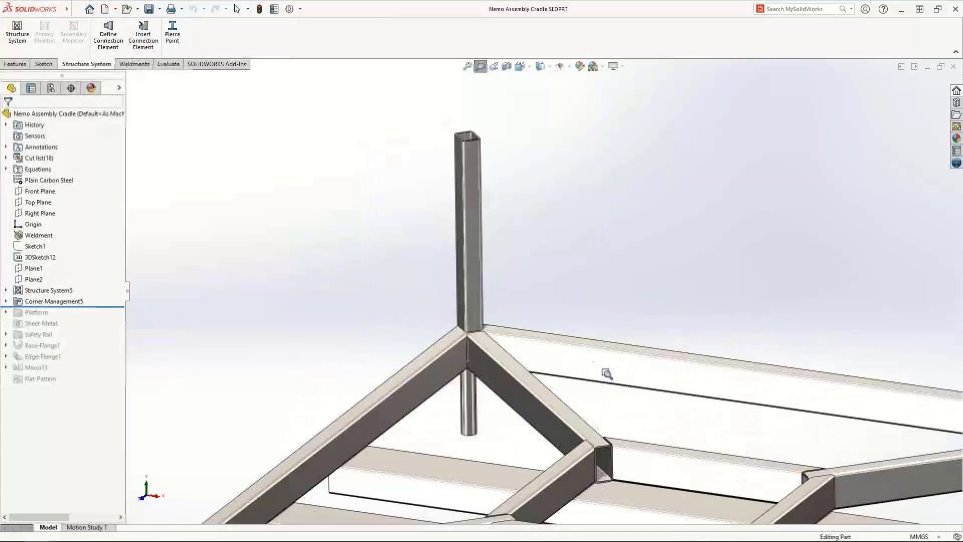
pyautogui.click(8, 38)
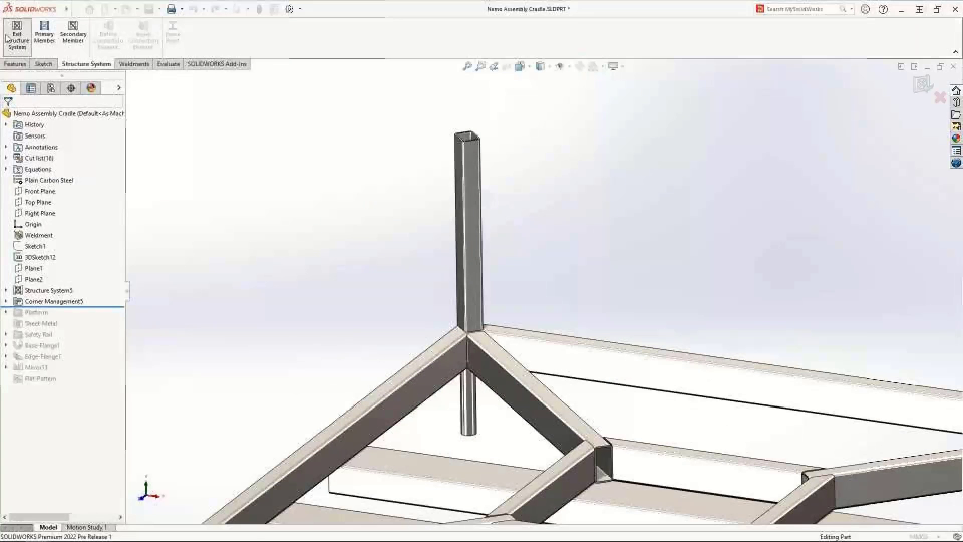
pyautogui.click(73, 50)
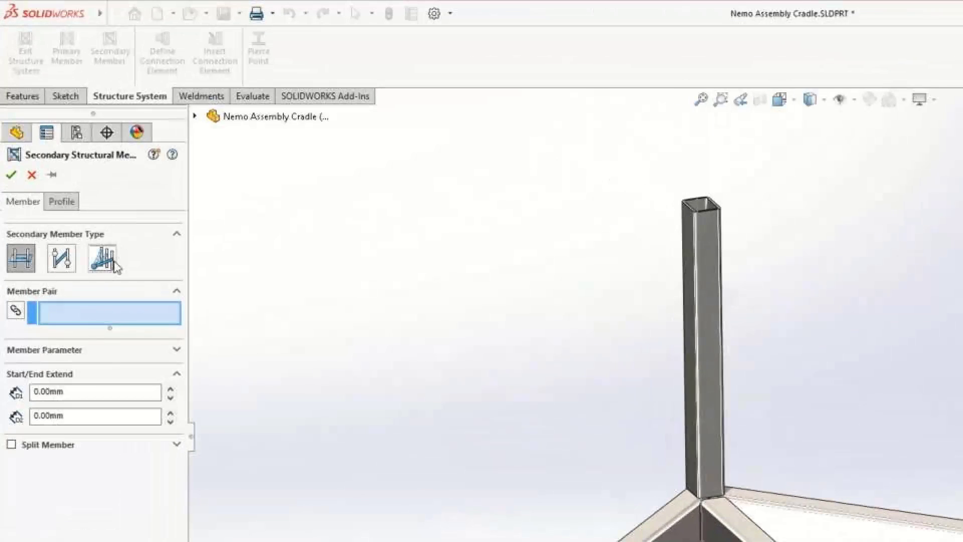
pyautogui.click(104, 259)
pyautogui.click(126, 315)
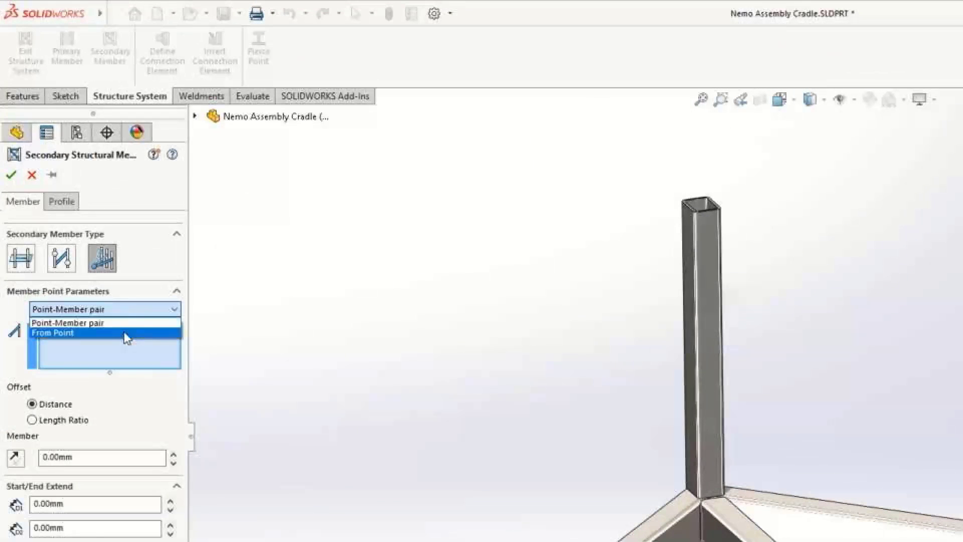
pyautogui.click(124, 332)
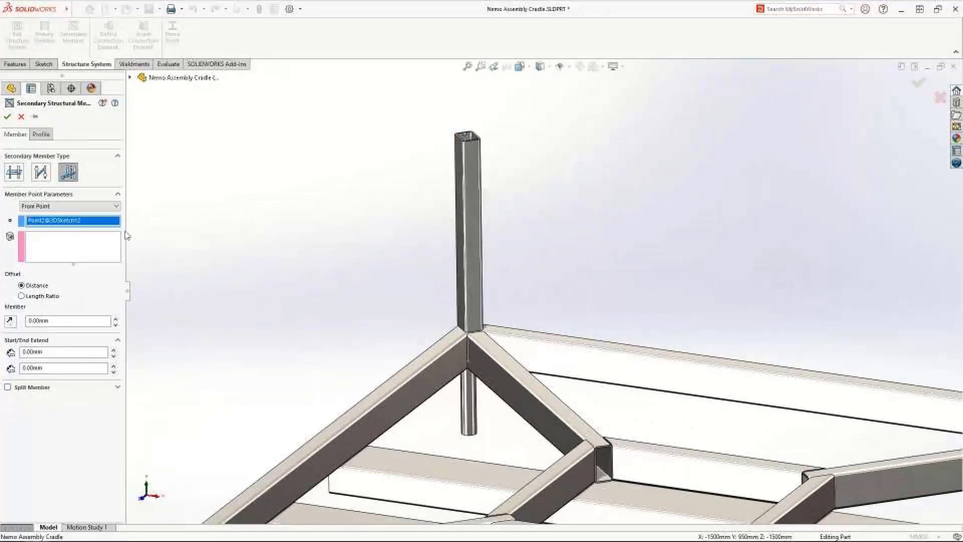
pyautogui.click(419, 381)
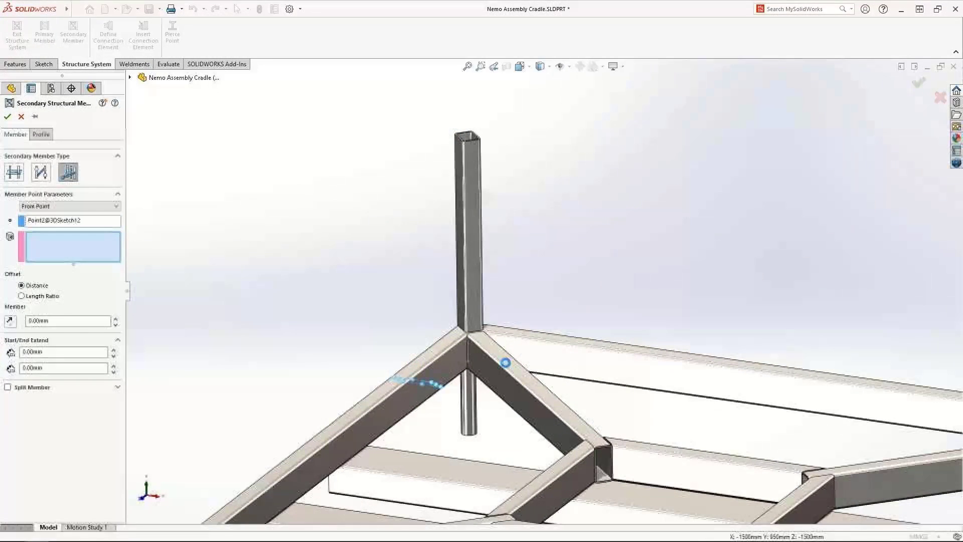
pyautogui.click(515, 369)
pyautogui.click(548, 342)
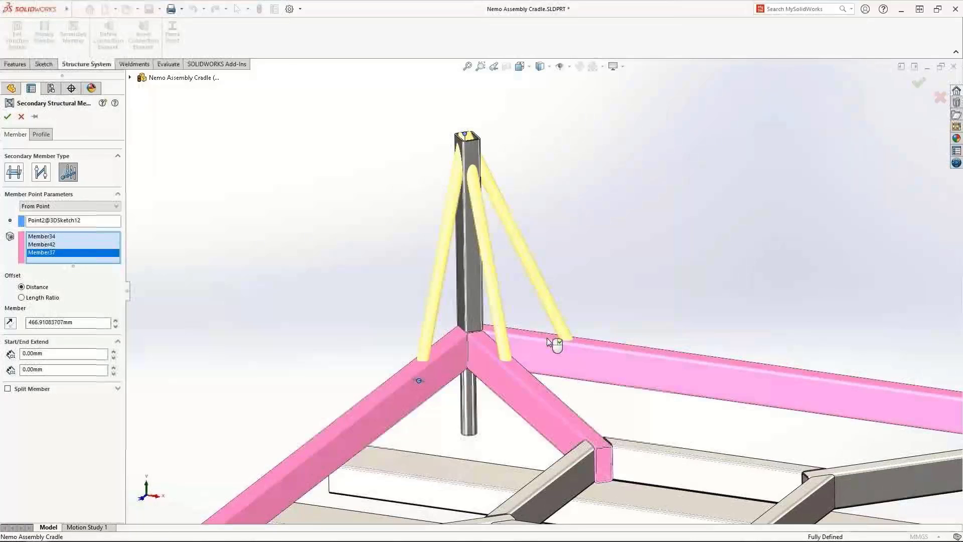
pyautogui.press('Return')
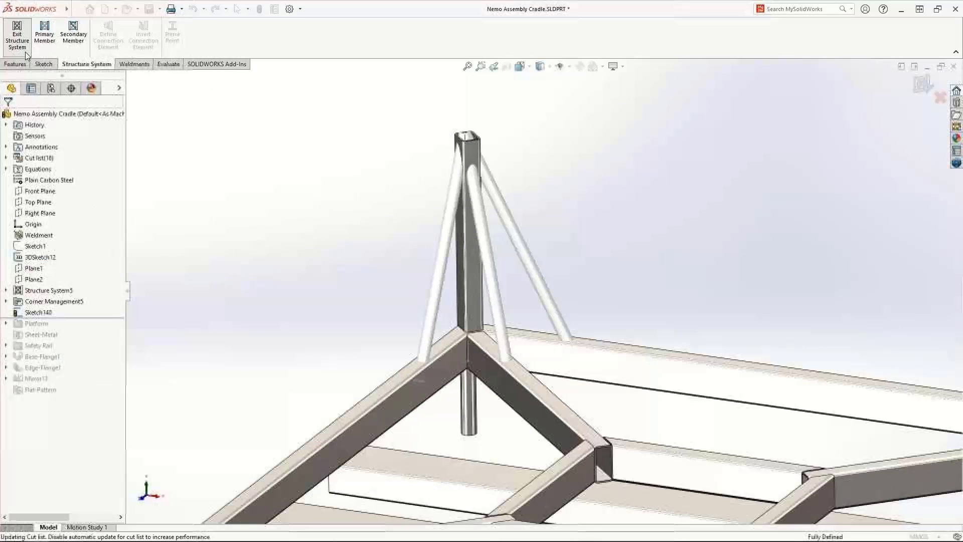
# Exit the structure system, review the trim order of the complex corner at the post's upper end, and accept the corner treatment without Allow Extension.
pyautogui.click(24, 50)
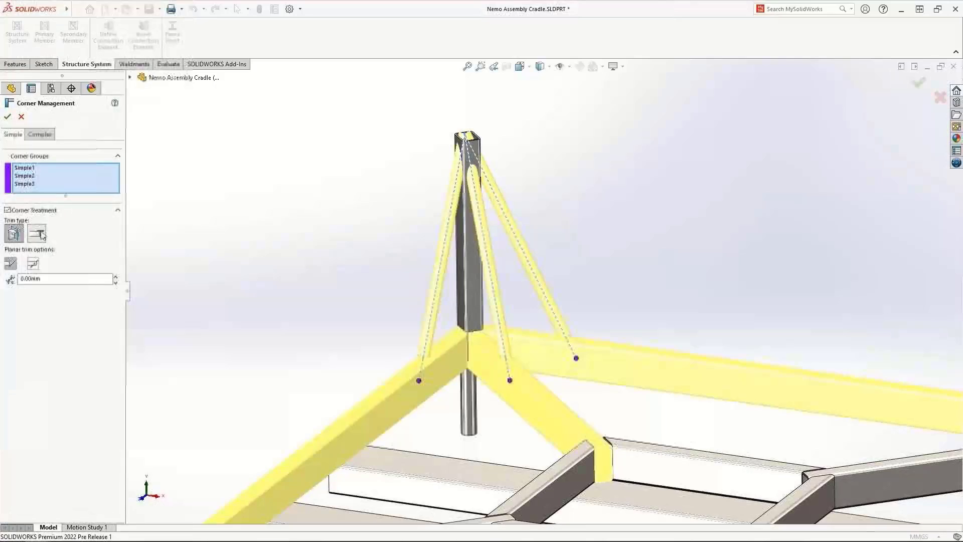
pyautogui.click(50, 134)
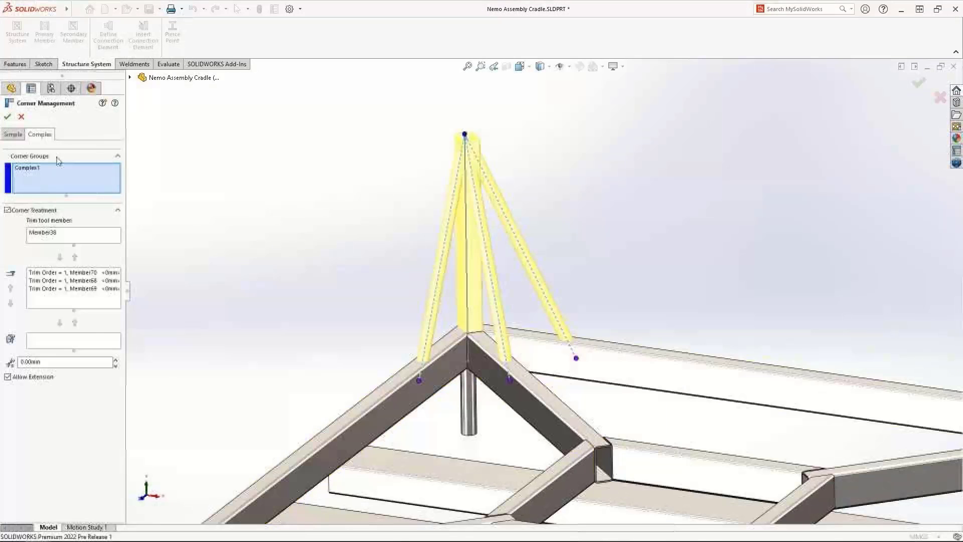
pyautogui.click(59, 281)
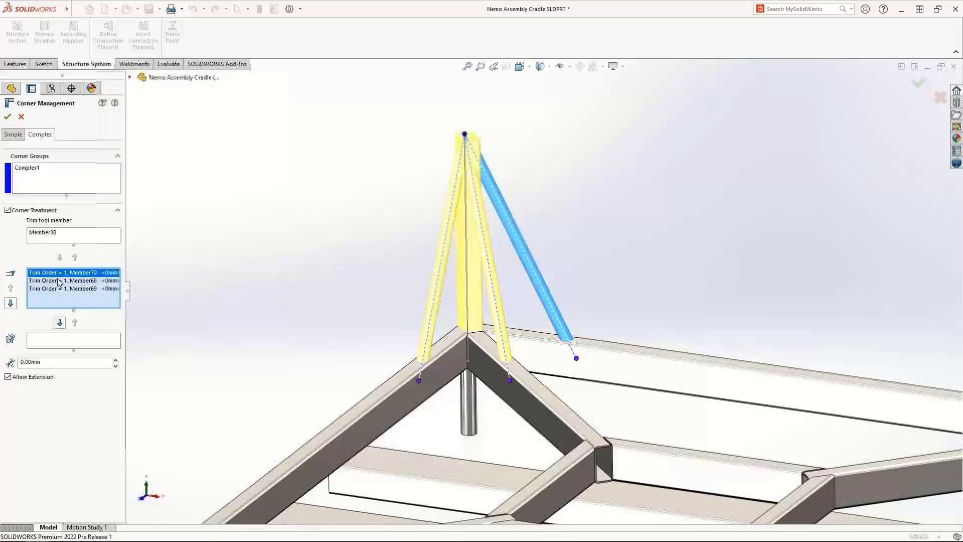
pyautogui.click(59, 281)
pyautogui.click(59, 289)
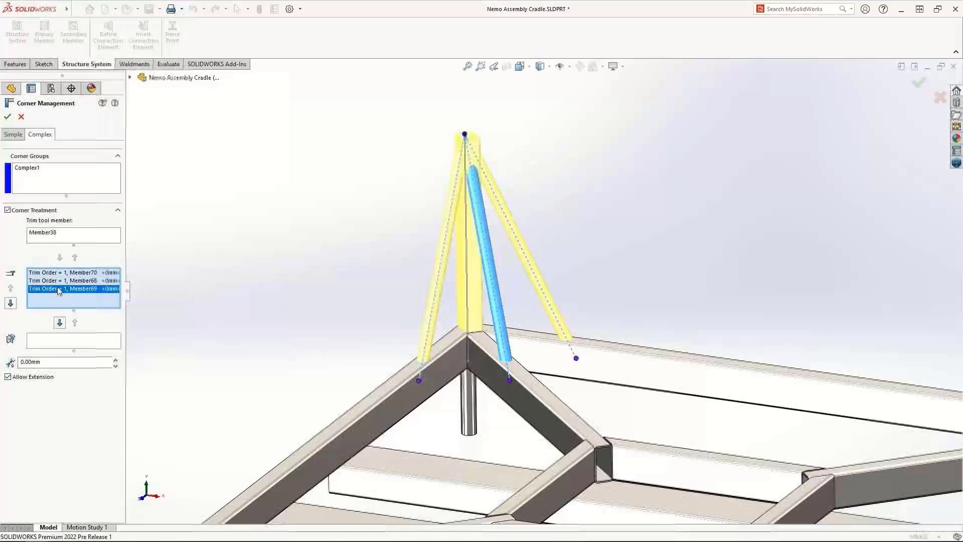
pyautogui.click(21, 377)
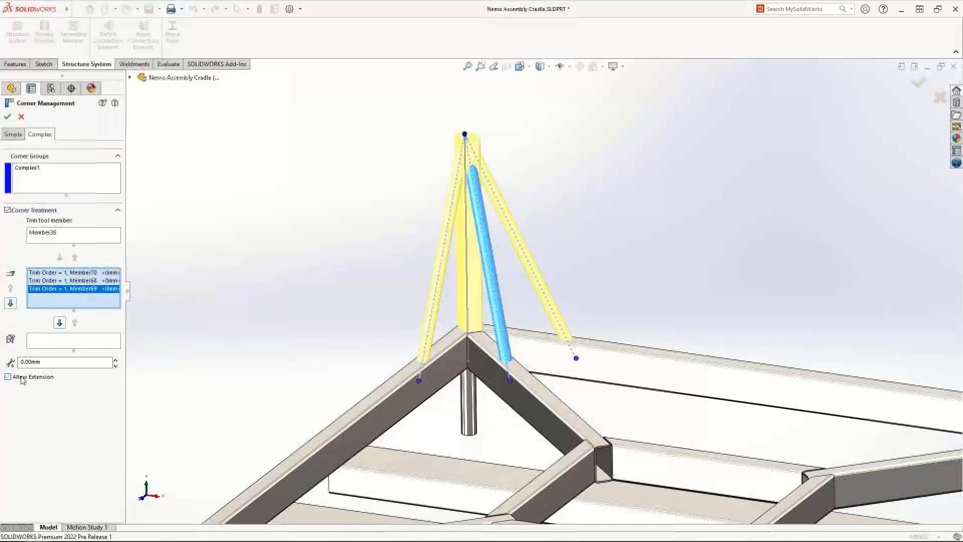
pyautogui.click(8, 118)
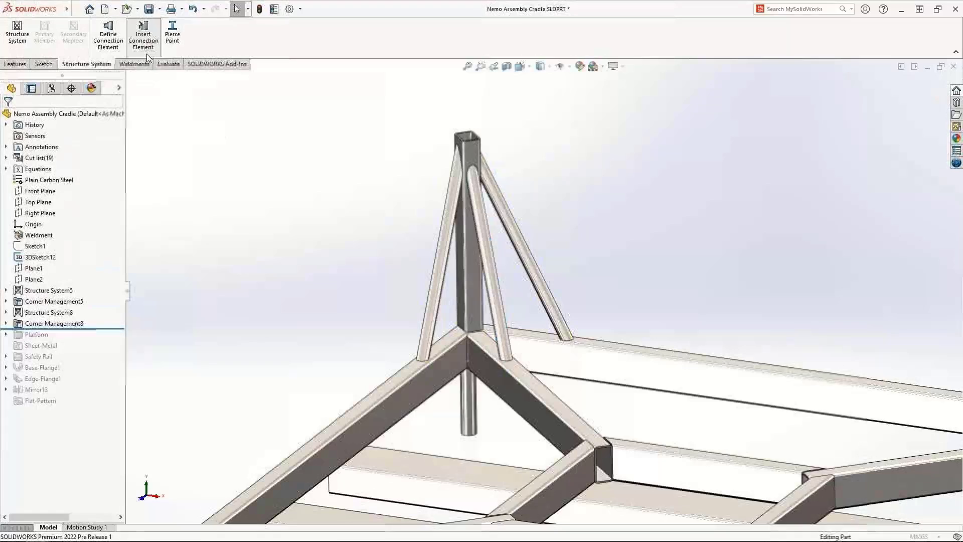
# Insert a Sample-standard Base Plate connection element, size Plate 100, at the lower end of the short post beneath the frame corner.
pyautogui.click(144, 36)
pyautogui.click(104, 198)
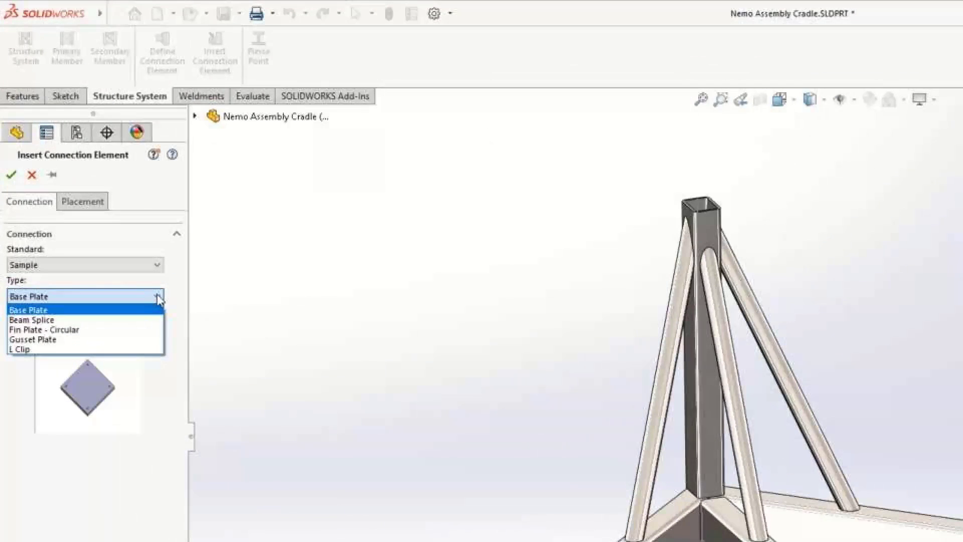
pyautogui.press('Down')
pyautogui.press('Down')
pyautogui.press('Down')
pyautogui.press('Down')
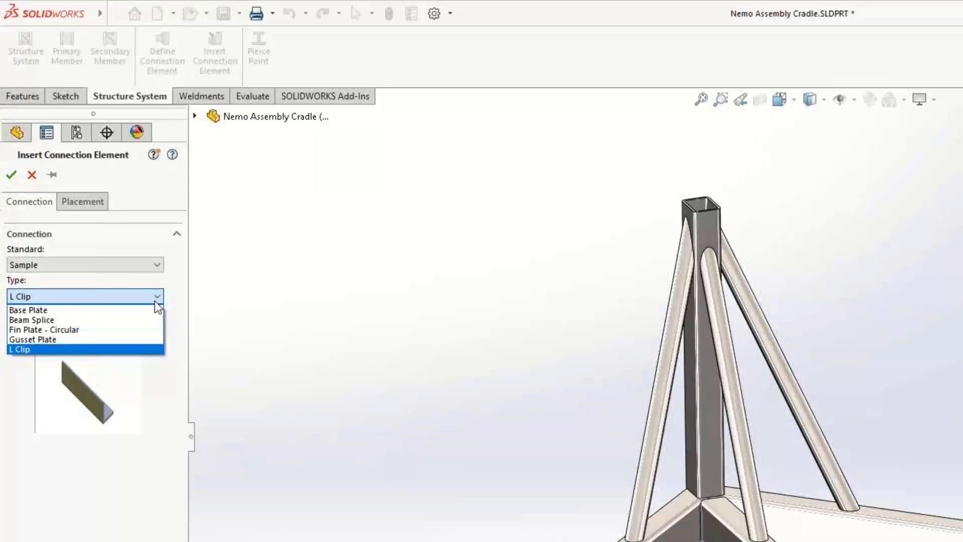
pyautogui.click(146, 311)
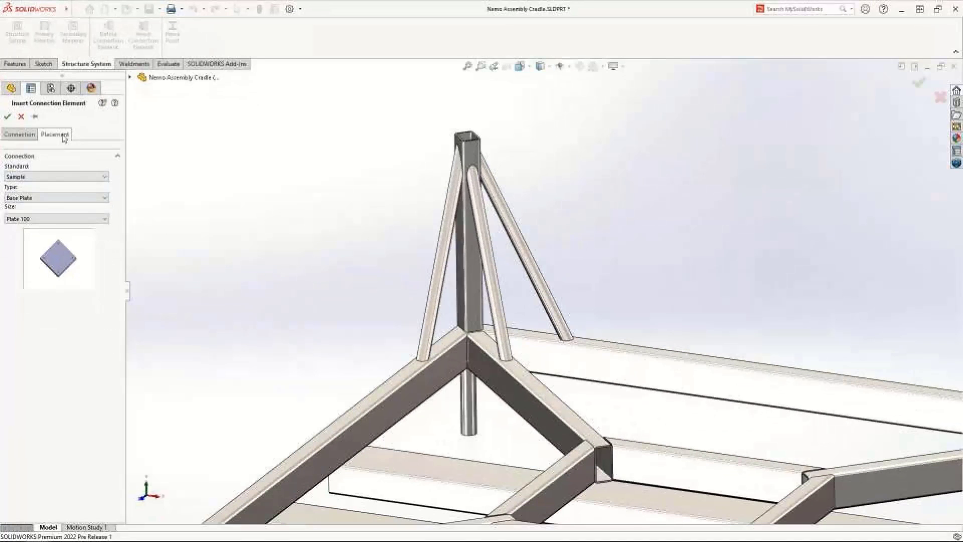
pyautogui.click(55, 134)
pyautogui.click(469, 426)
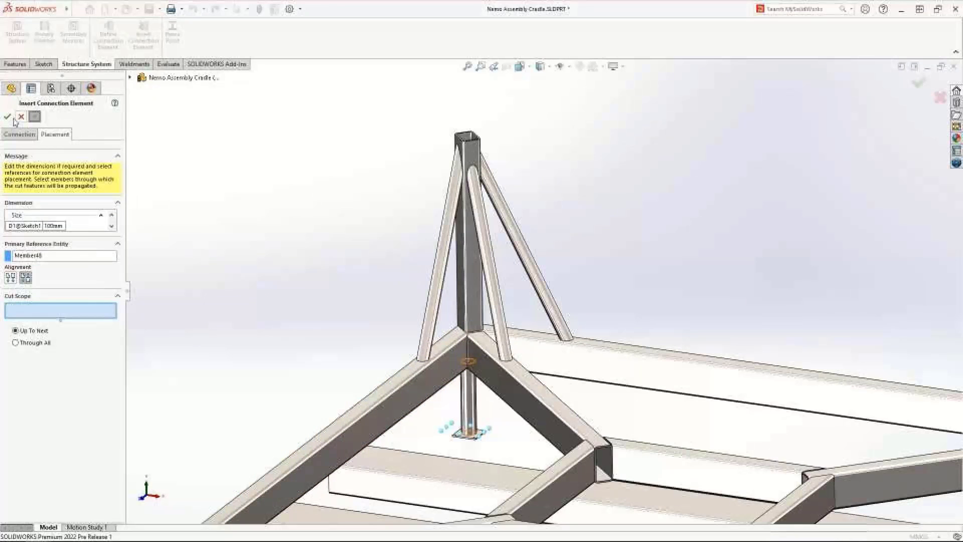
pyautogui.click(8, 117)
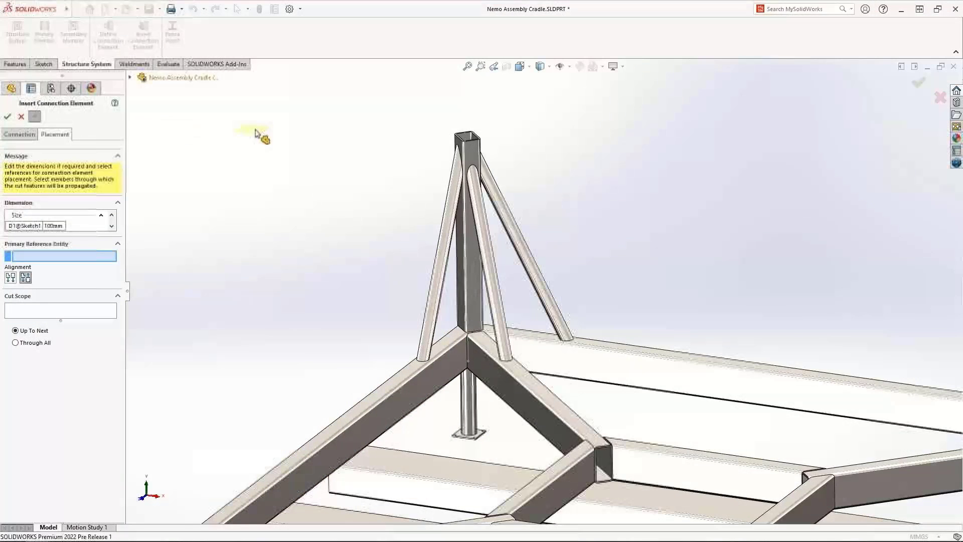
# Place a second base plate on the upper end of the vertical post with its size set to 150 mm.
pyautogui.click(450, 136)
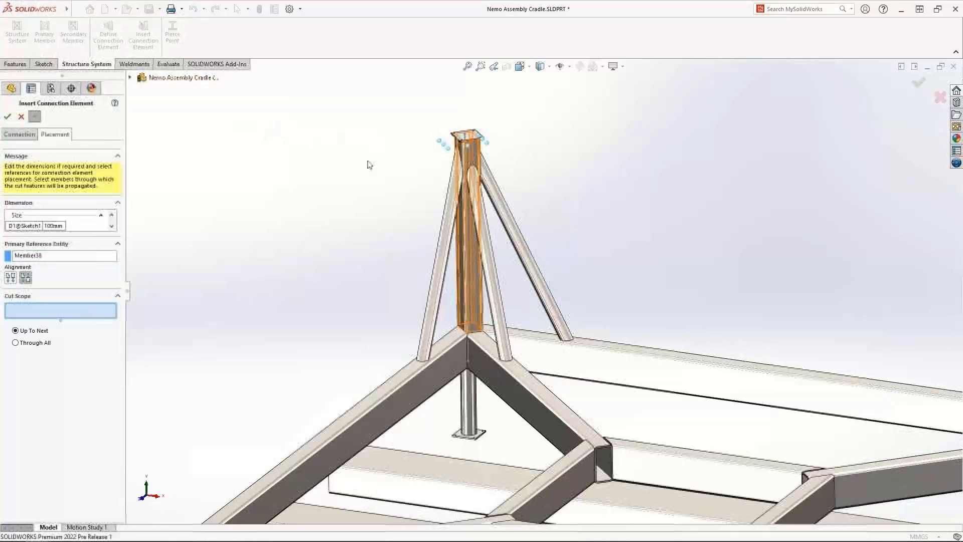
pyautogui.scroll(-1, 57, 224)
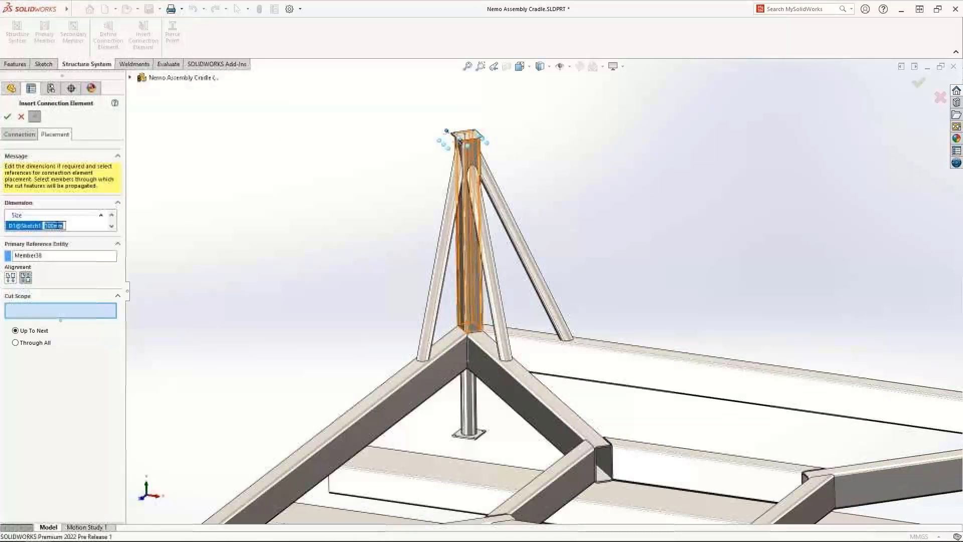
pyautogui.write('110')
pyautogui.press('Return')
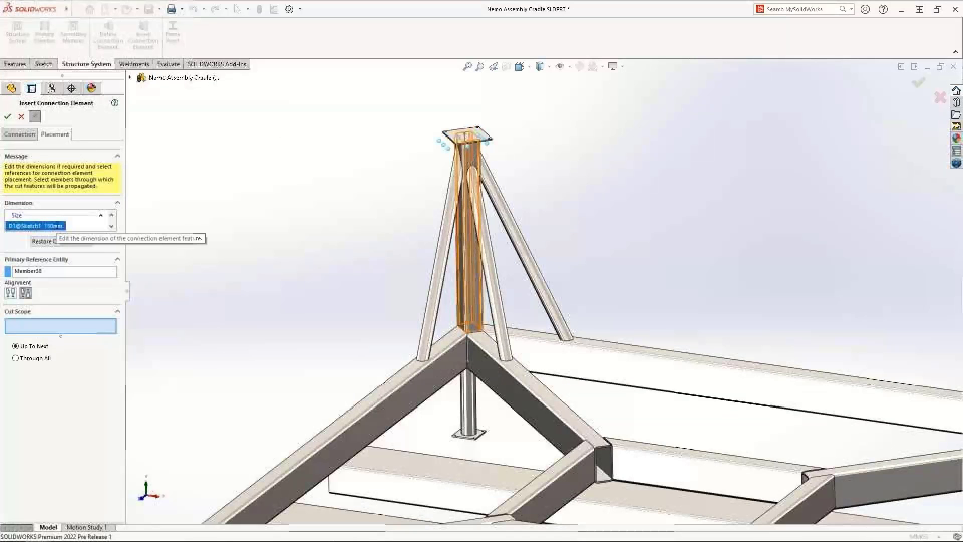
pyautogui.click(7, 118)
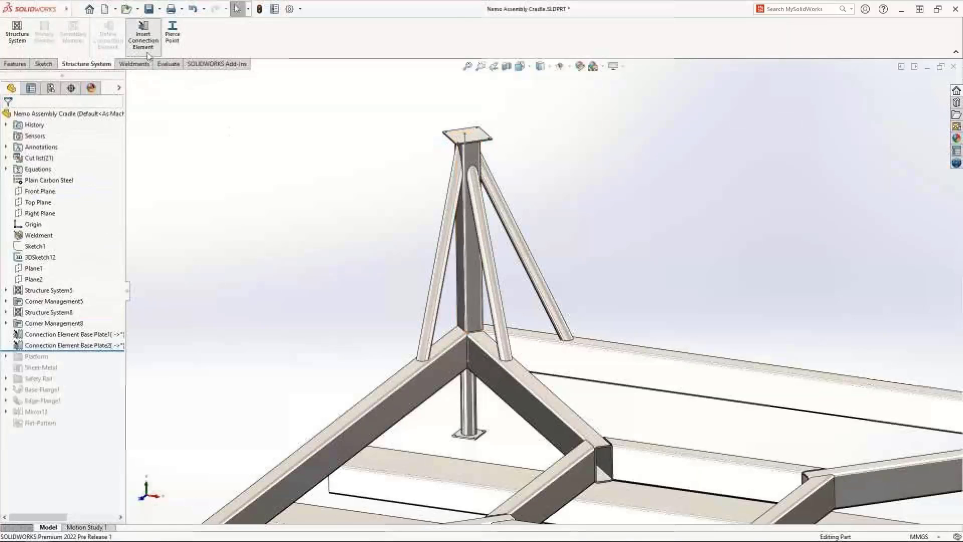
# Insert an L Clip connection element and place it where the frame's side beam meets the crossbeam beneath it.
pyautogui.click(143, 35)
pyautogui.click(106, 197)
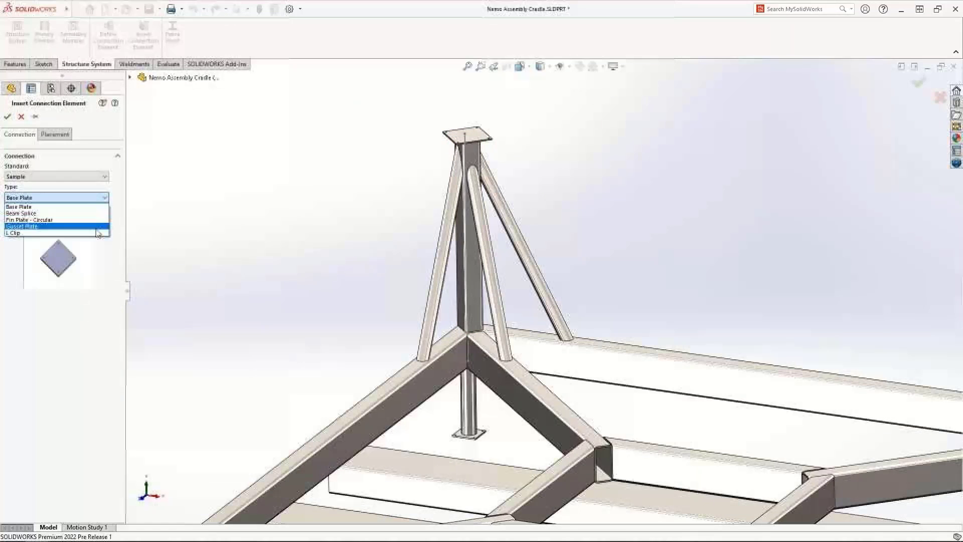
pyautogui.click(14, 232)
pyautogui.click(66, 136)
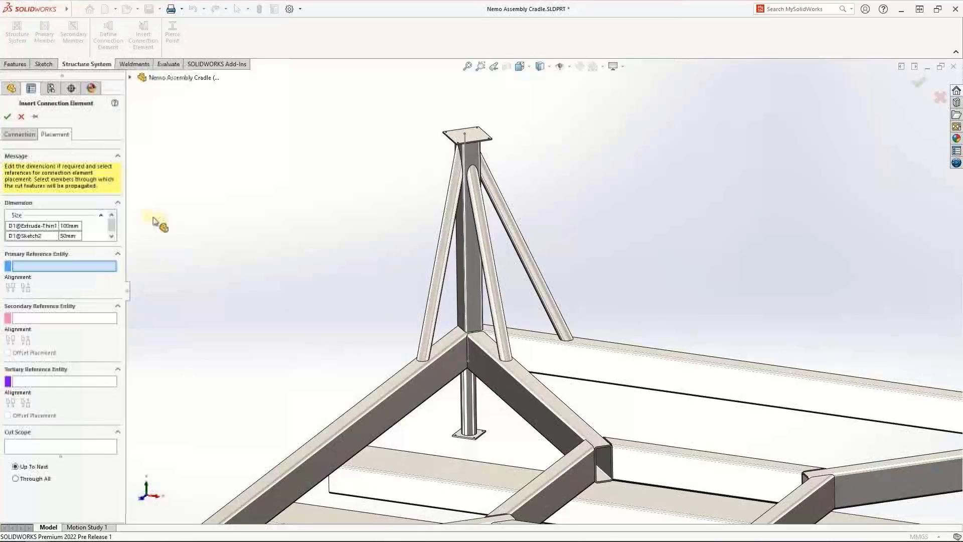
pyautogui.click(349, 438)
pyautogui.click(369, 457)
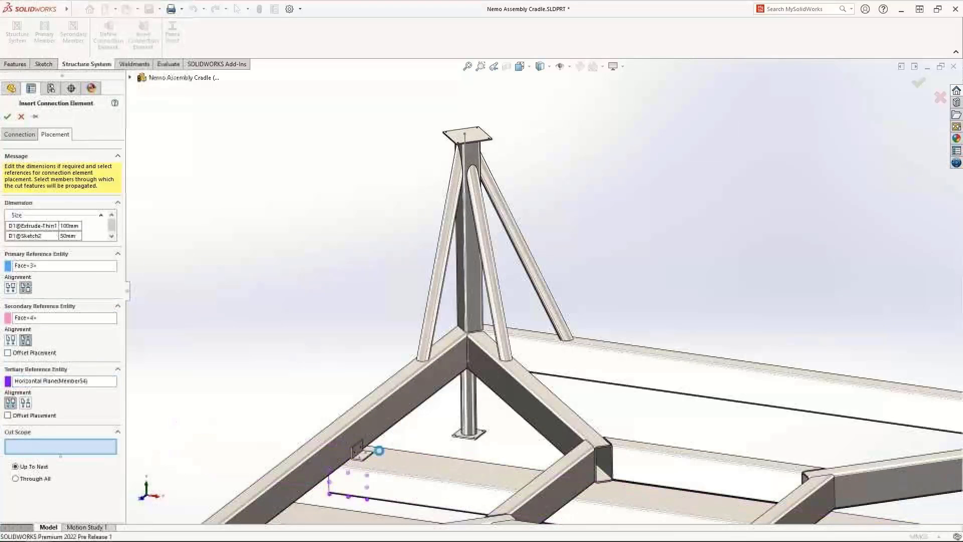
# Add both adjoining beams to the L clip's Up To Next cut scope, create it, and briefly hide the clip to inspect the cuts.
pyautogui.click(385, 460)
pyautogui.click(383, 426)
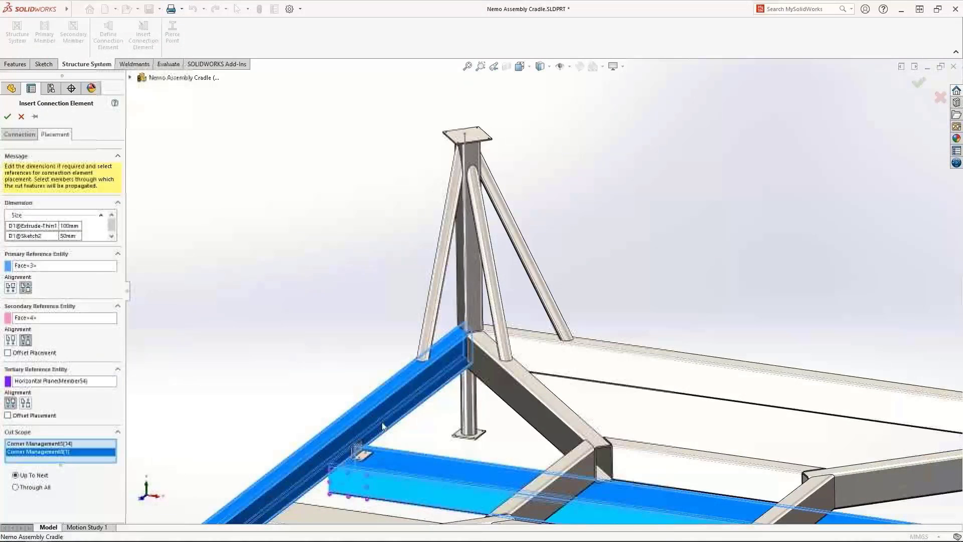
pyautogui.press('d')
pyautogui.click(391, 435)
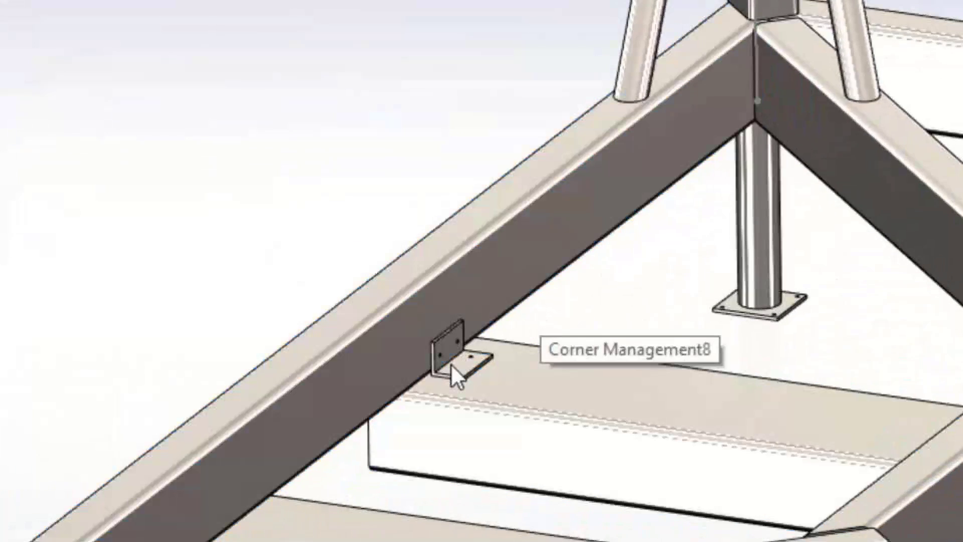
pyautogui.press('Tab')
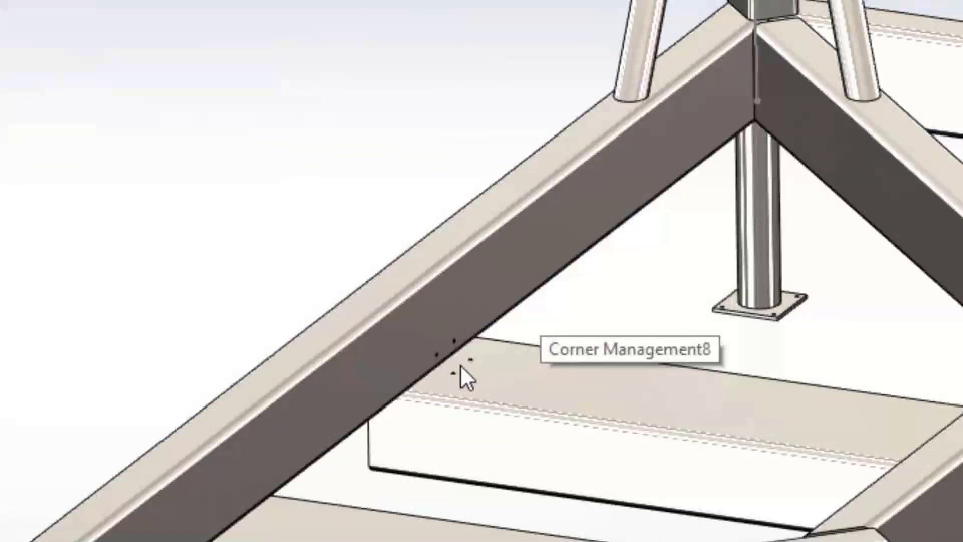
pyautogui.hotkey('shift', 'Tab')
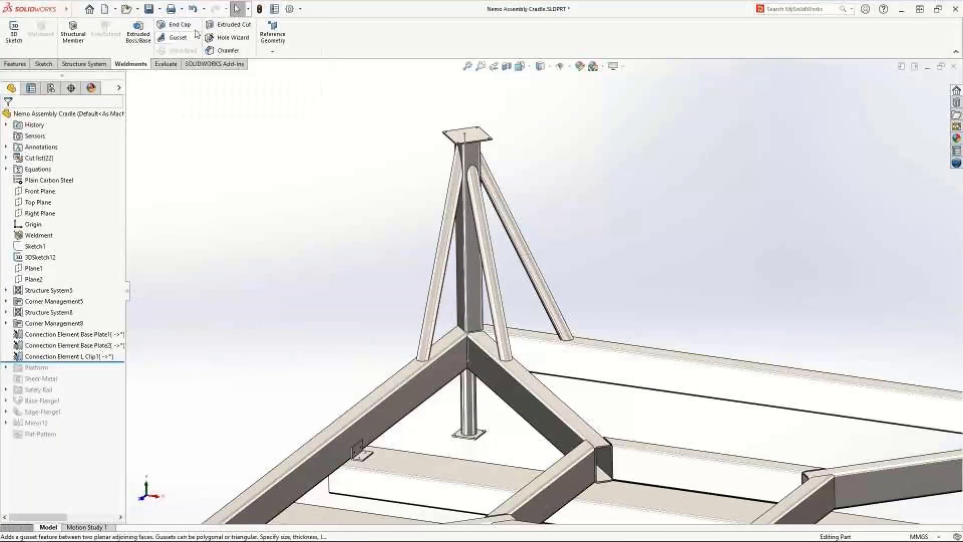
# Add a 5 mm thick end cap with a 0.5 thickness ratio to the open end of the diagonal beam.
pyautogui.click(195, 28)
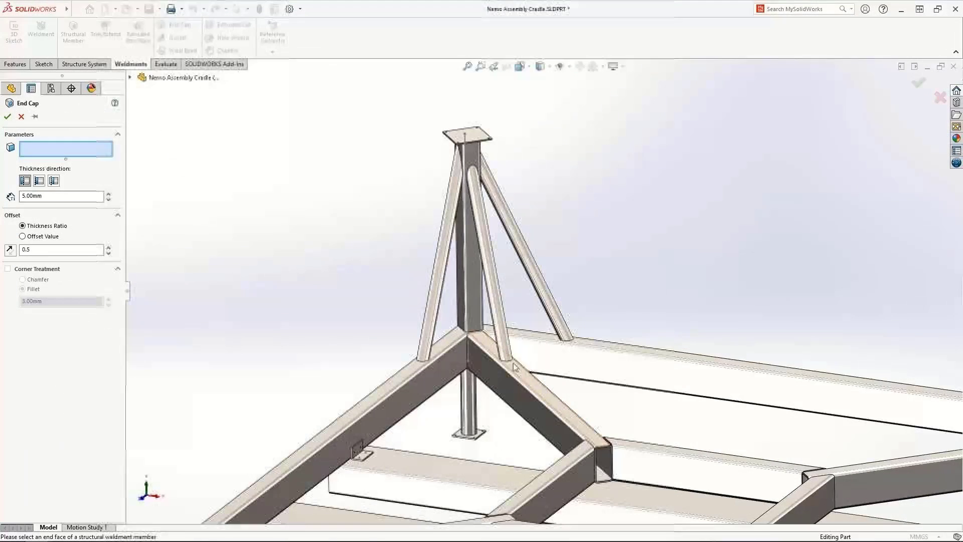
pyautogui.click(611, 454)
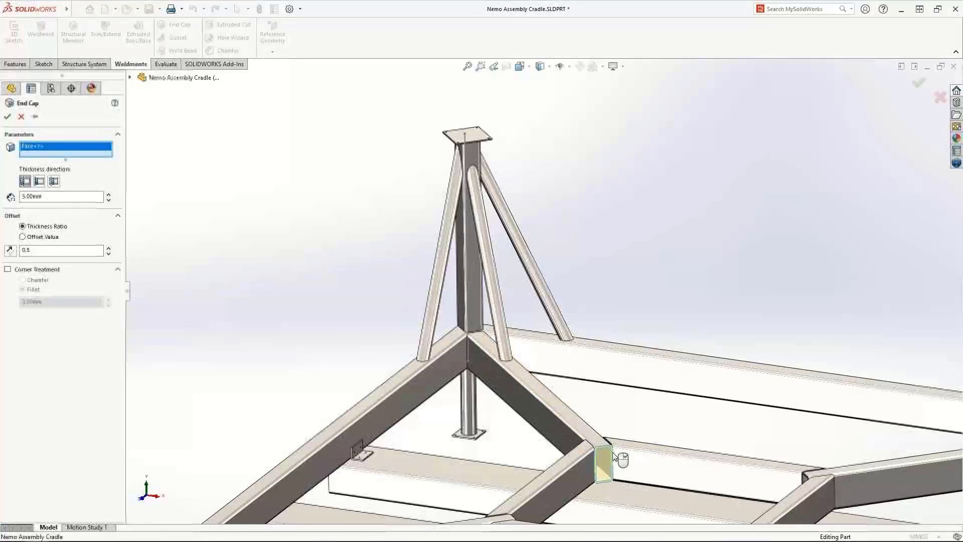
pyautogui.press('Return')
# Start a Mirror feature with the Front Plane as mirror plane and the Right Plane as secondary mirror plane.
pyautogui.press('f')
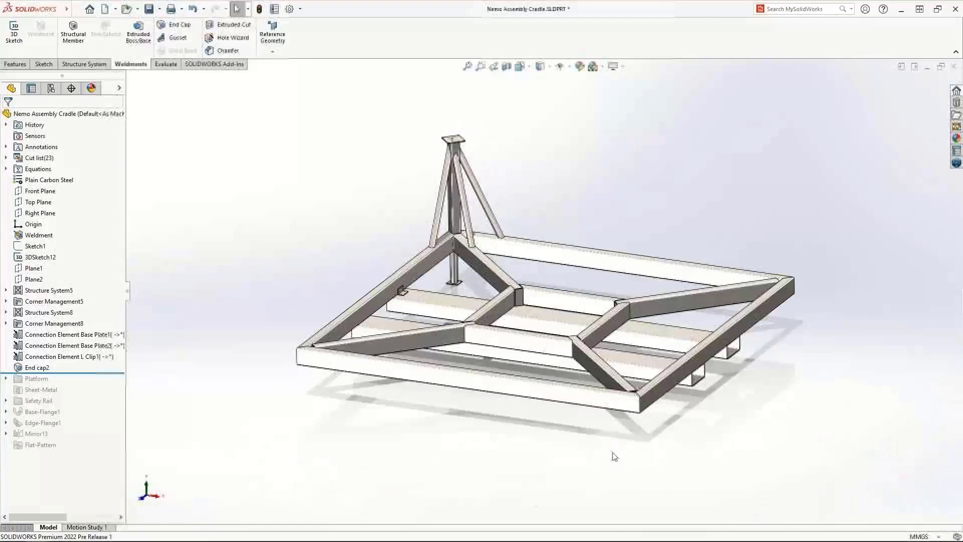
pyautogui.press('s')
pyautogui.click(626, 499)
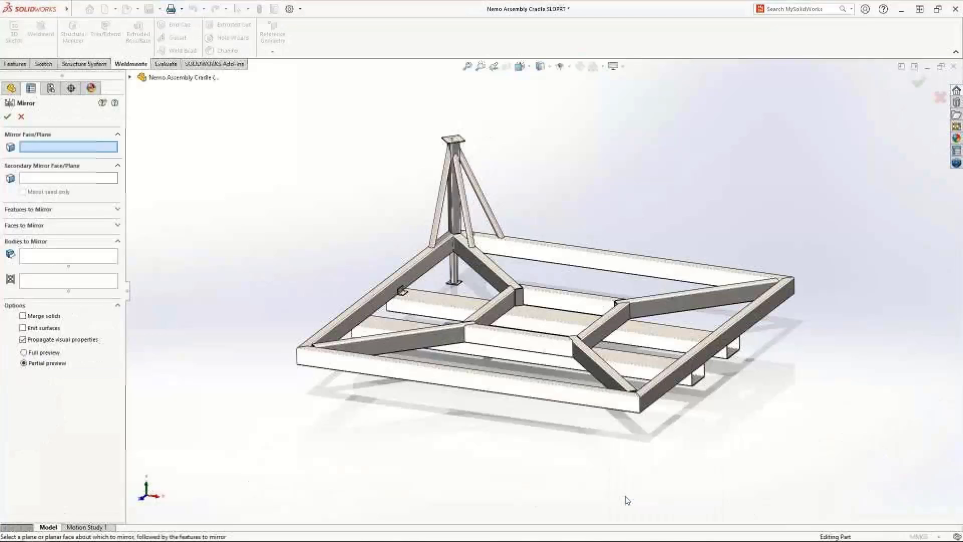
pyautogui.click(524, 215)
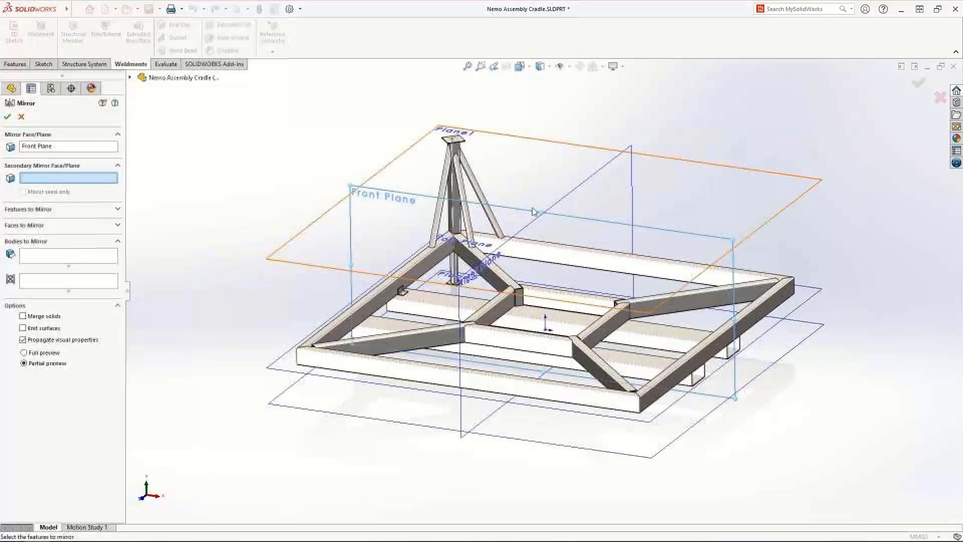
pyautogui.click(556, 205)
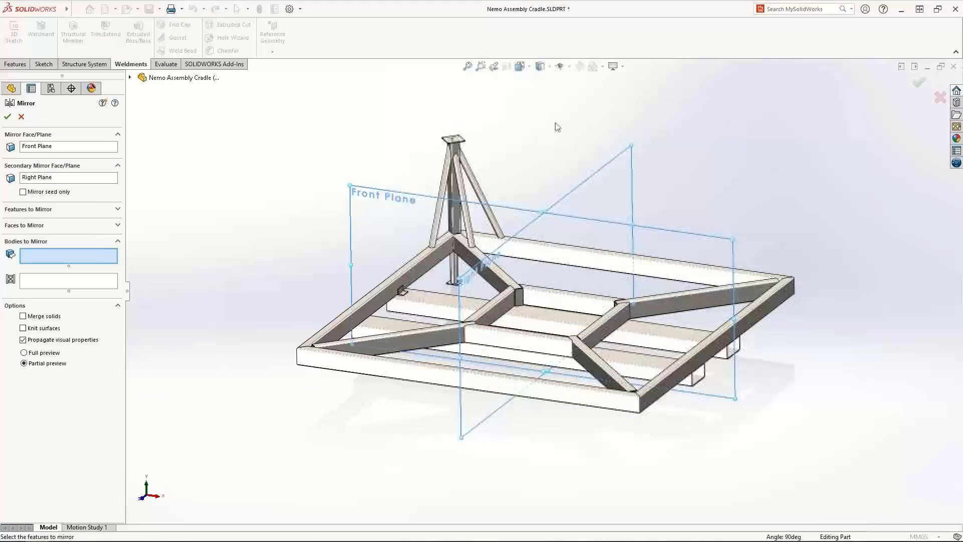
# Mirror the lower leg, its base plate, the L clip and the end cap as bodies about both planes.
pyautogui.click(456, 284)
pyautogui.click(430, 295)
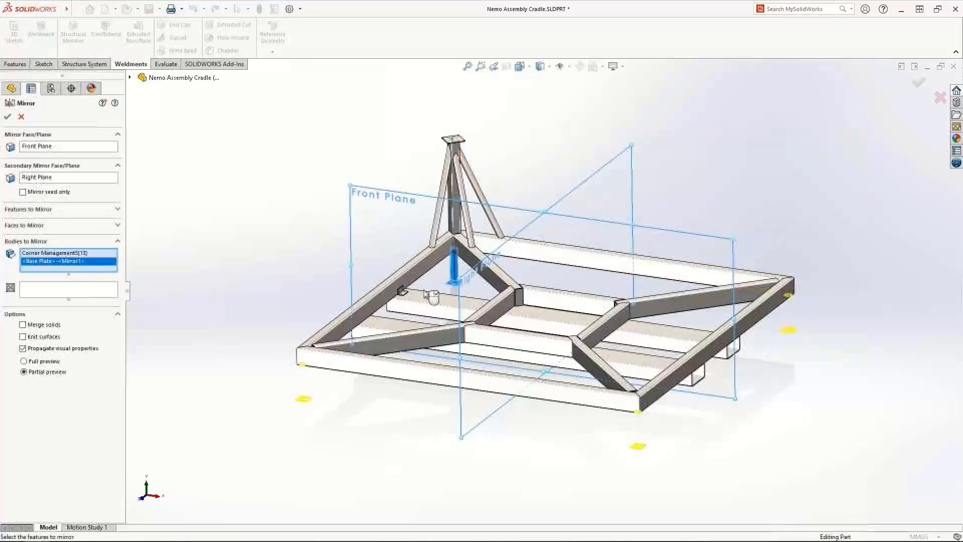
pyautogui.click(406, 294)
pyautogui.click(520, 299)
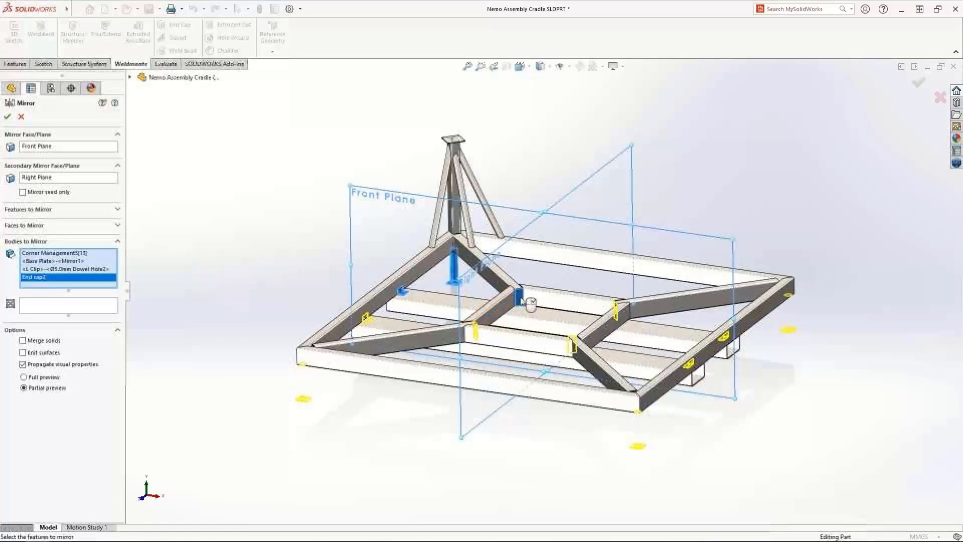
pyautogui.press('Return')
# Mirror the upright post, its diagonal braces and base plate as bodies about the Right Plane and the upper base plate's face.
pyautogui.click(533, 344)
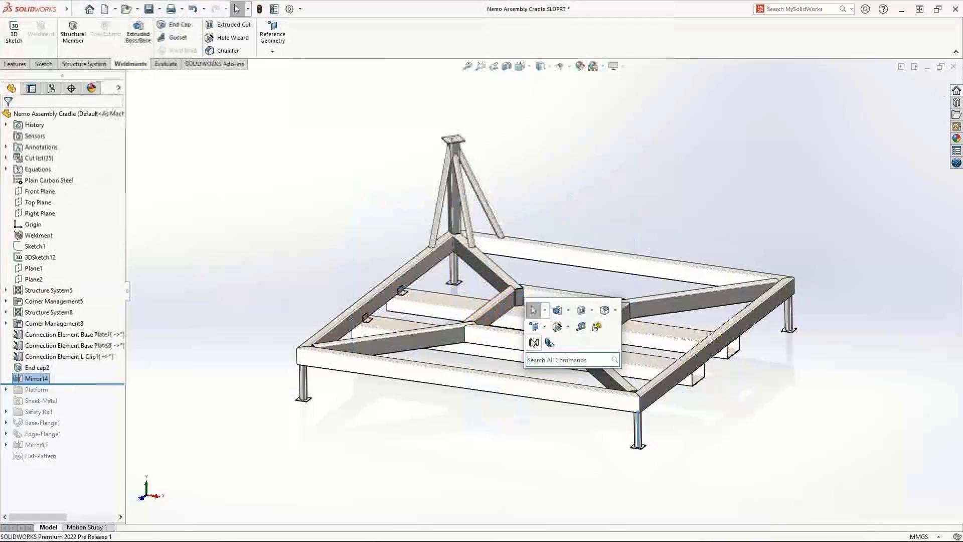
pyautogui.press('Return')
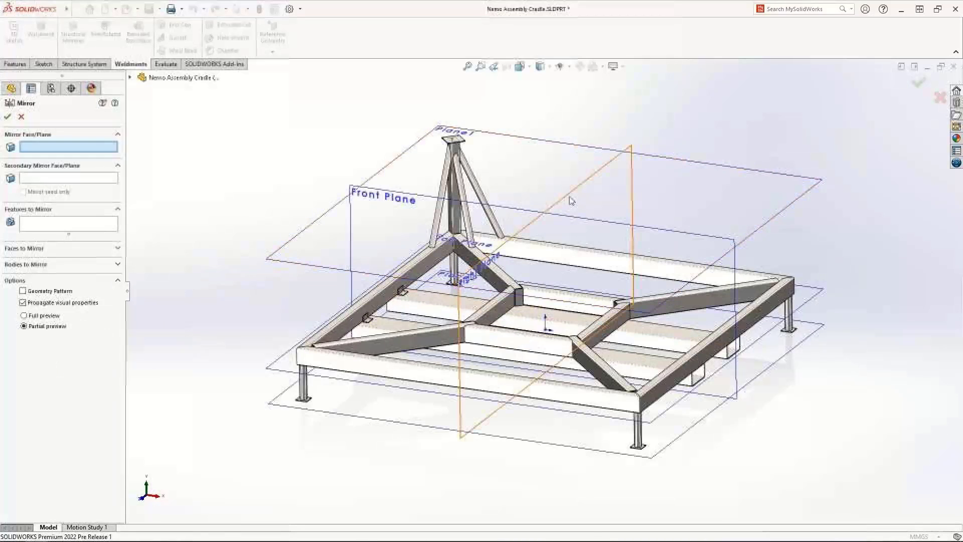
pyautogui.click(570, 200)
pyautogui.click(459, 140)
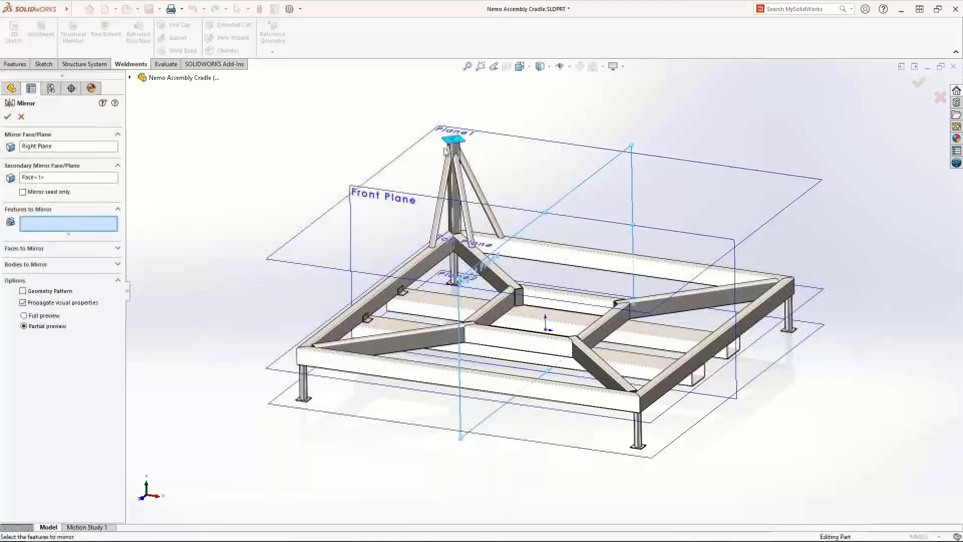
pyautogui.click(118, 263)
pyautogui.moveTo(364, 103); pyautogui.dragTo(522, 259)
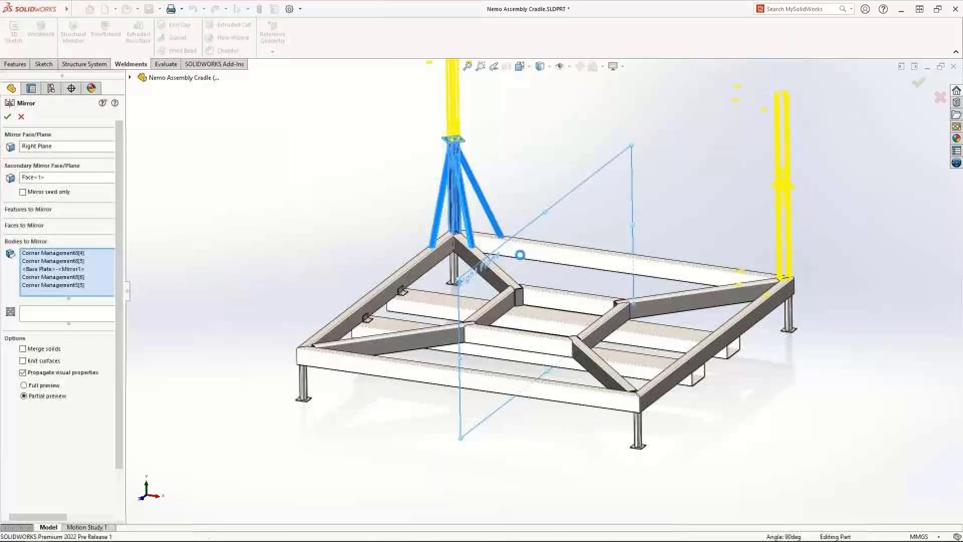
pyautogui.rightClick(522, 257)
# Roll the model forward past the existing edge flange and start an edge flange on the platform skirt's curved and straight lower edges.
pyautogui.moveTo(106, 396); pyautogui.dragTo(94, 460)
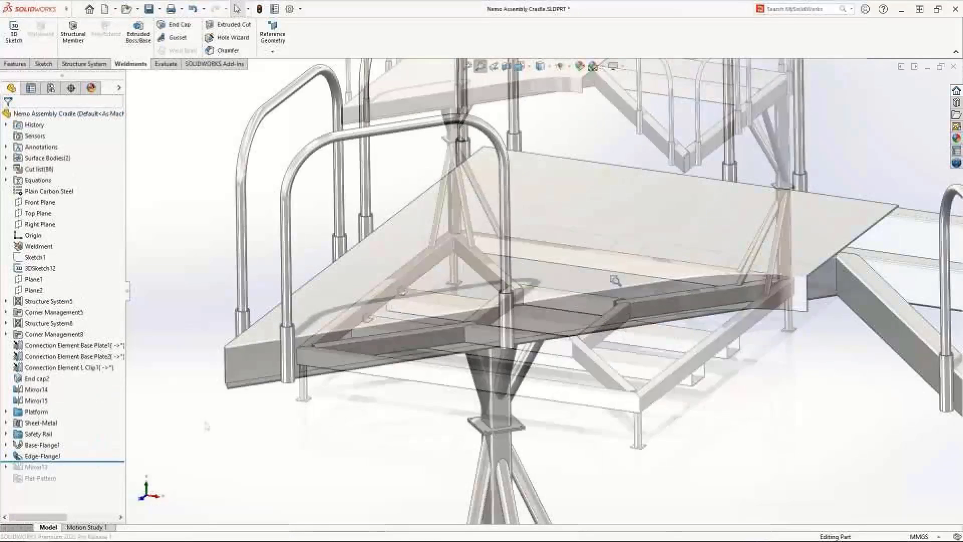
pyautogui.press('s')
pyautogui.click(645, 326)
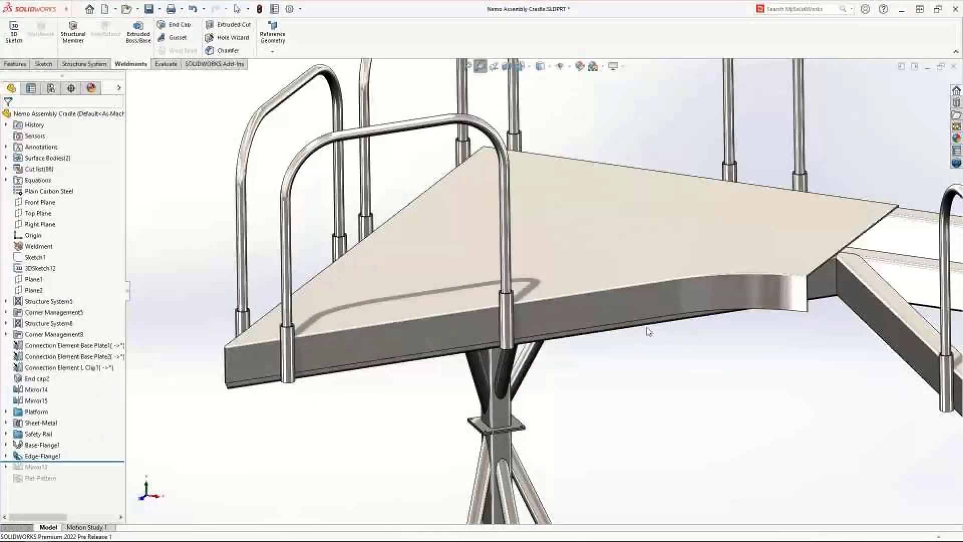
pyautogui.click(697, 315)
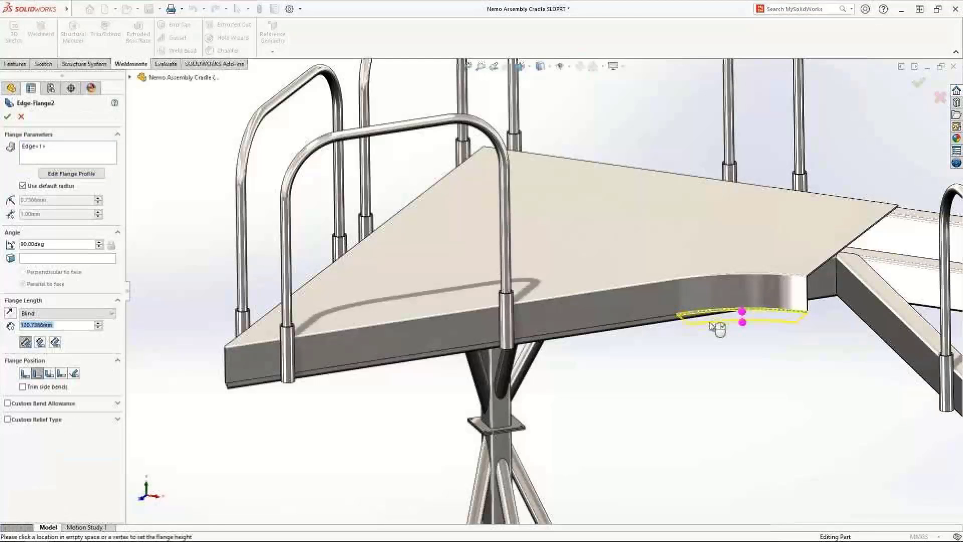
pyautogui.click(666, 321)
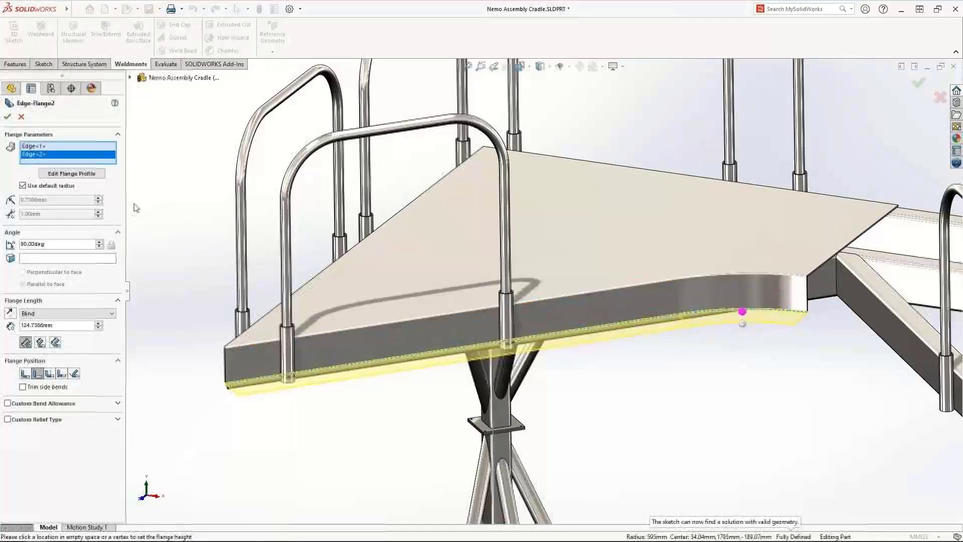
# Shorten the flange profile along the straight edge to near the support post, finish it and view the cradle in the submarine assembly.
pyautogui.click(90, 175)
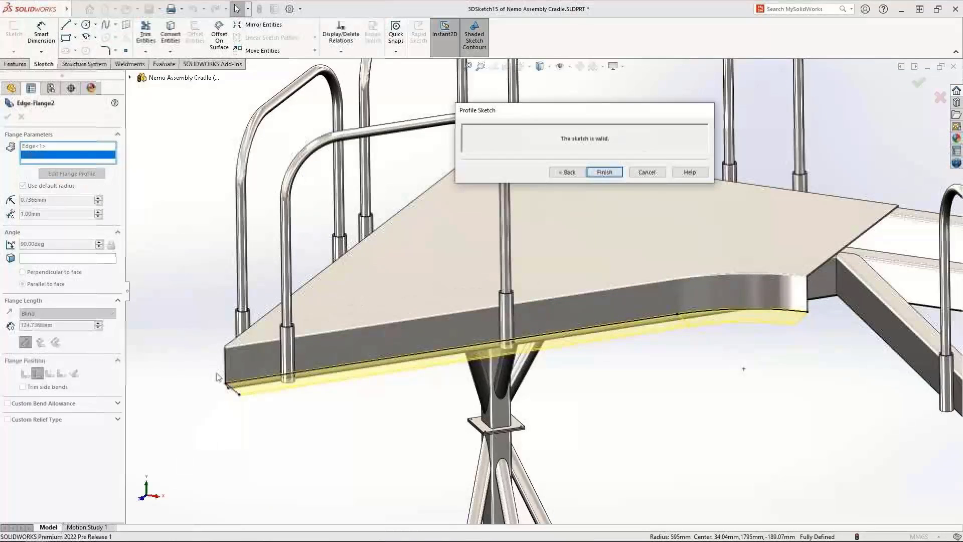
pyautogui.moveTo(226, 384); pyautogui.dragTo(277, 376)
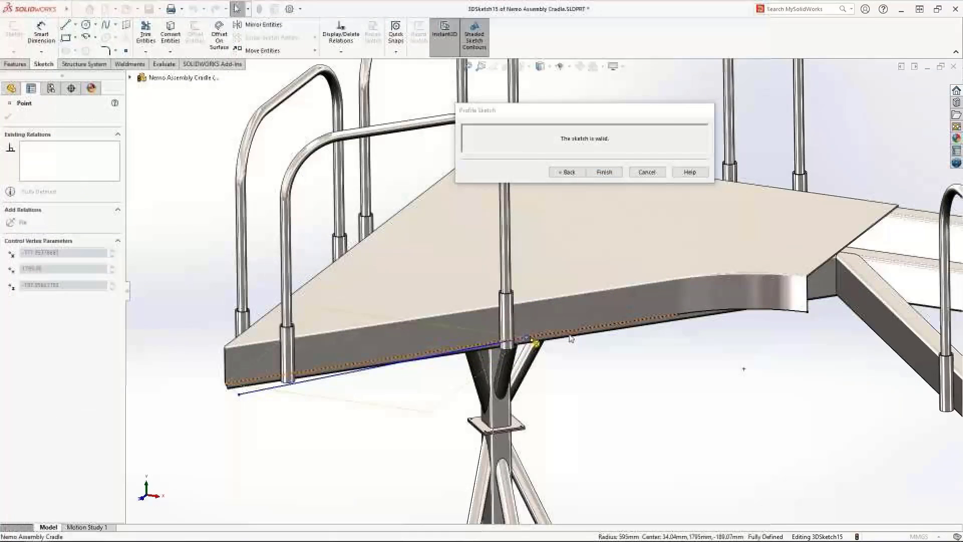
pyautogui.moveTo(484, 351); pyautogui.dragTo(563, 340)
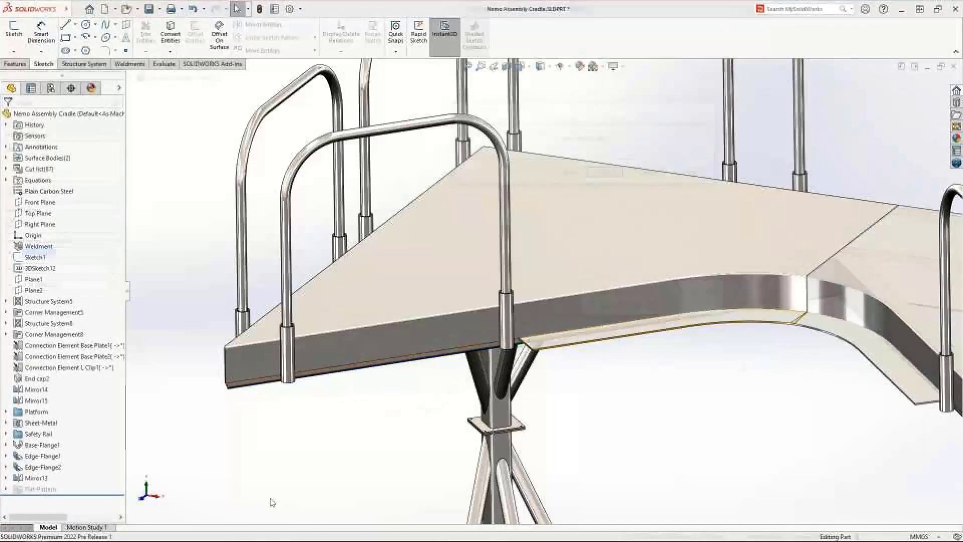
pyautogui.press('f')
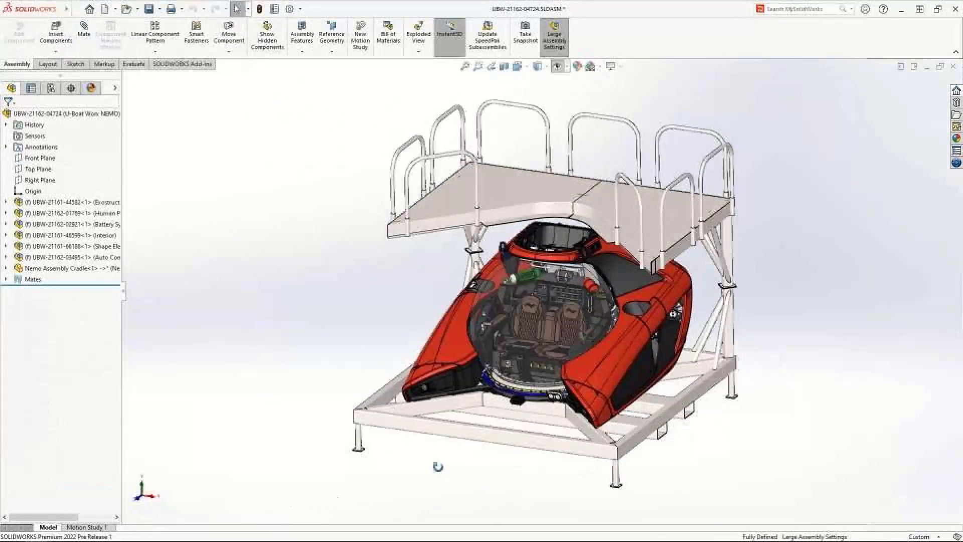
pyautogui.moveTo(436, 464)
pyautogui.mouseDown(button='middle')
pyautogui.moveTo(371, 456)
pyautogui.moveTo(440, 453)
pyautogui.mouseUp(button='middle')
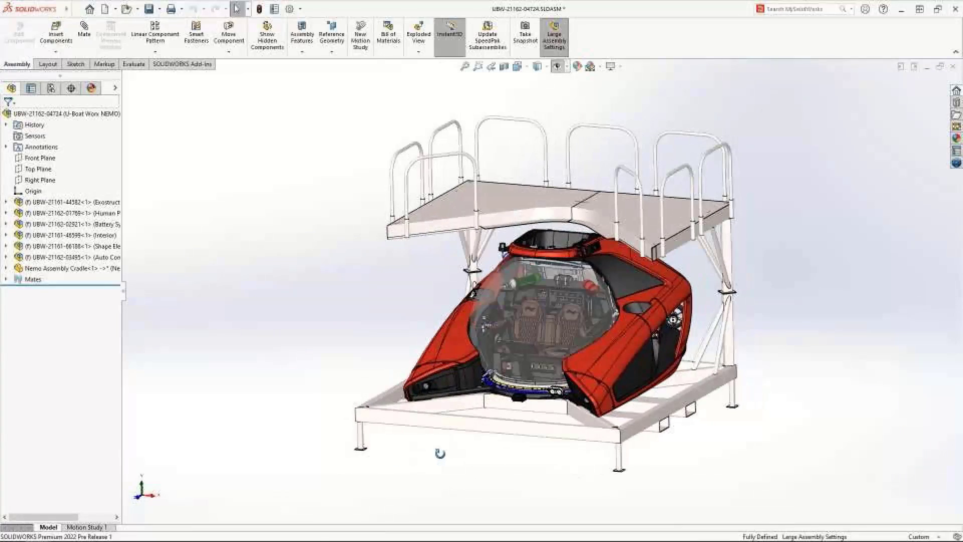
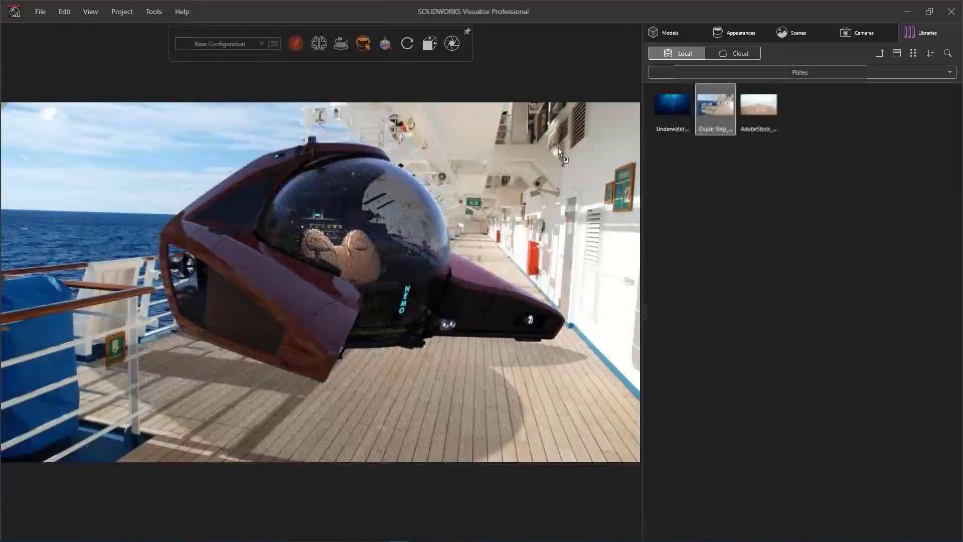
# In SOLIDWORKS Visualize, turn the submarine on the cruise ship backplate to face forward and set the default camera's perspective to 64.89.
pyautogui.moveTo(476, 238); pyautogui.dragTo(403, 277)
pyautogui.click(845, 36)
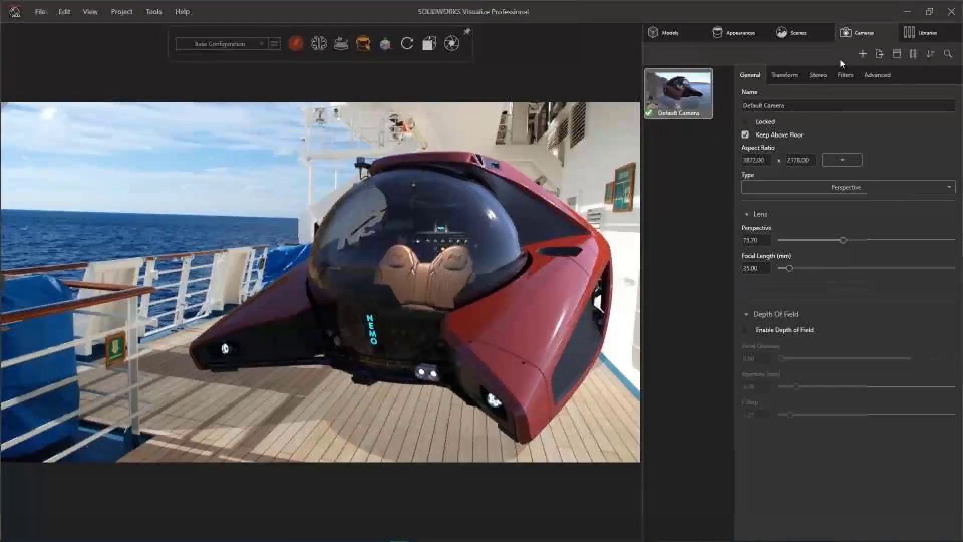
pyautogui.moveTo(830, 243)
pyautogui.mouseDown()
pyautogui.moveTo(803, 246)
pyautogui.moveTo(832, 247)
pyautogui.mouseUp()
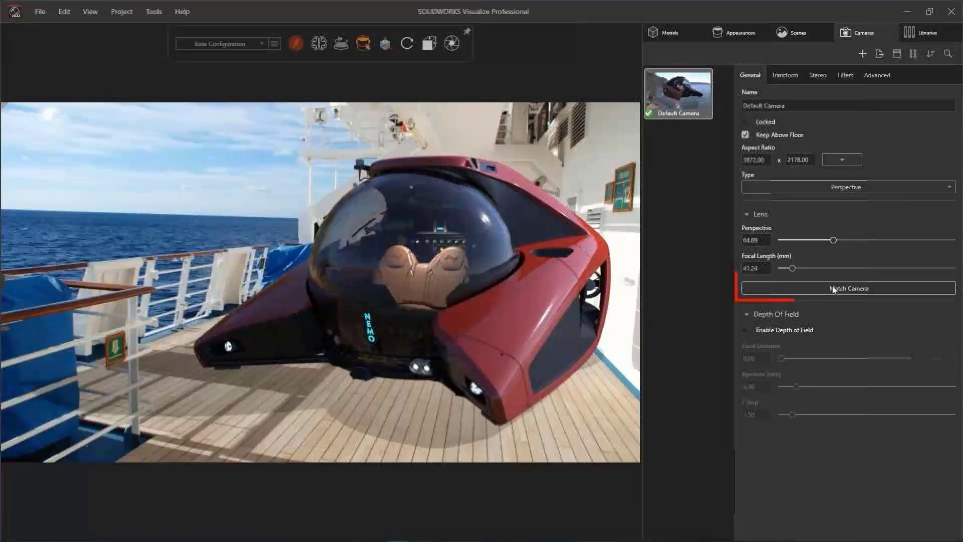
# Start Match Camera and align the two red X lines with the ship's overhead structure and the sea horizon.
pyautogui.click(834, 290)
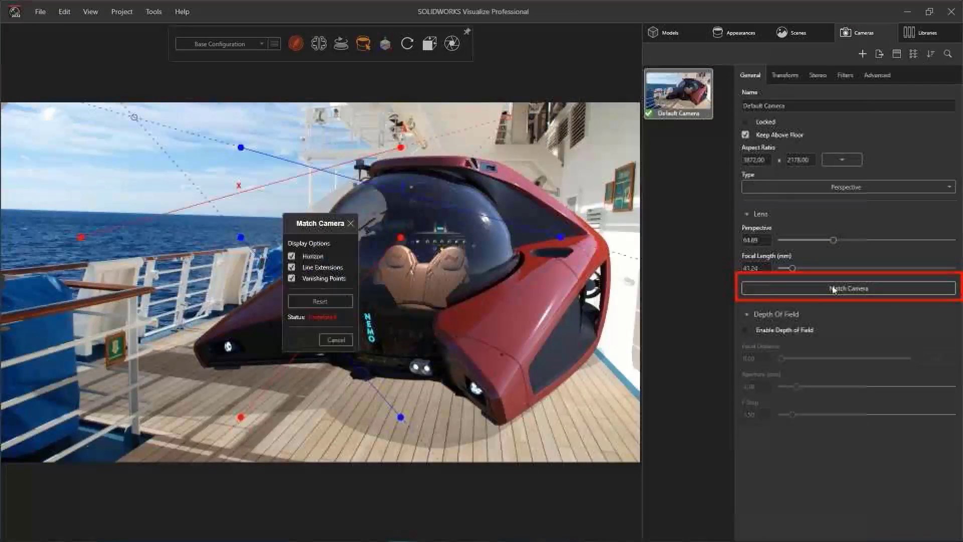
pyautogui.moveTo(341, 224); pyautogui.dragTo(84, 256)
pyautogui.moveTo(400, 148); pyautogui.dragTo(526, 144)
pyautogui.moveTo(81, 237); pyautogui.dragTo(310, 157)
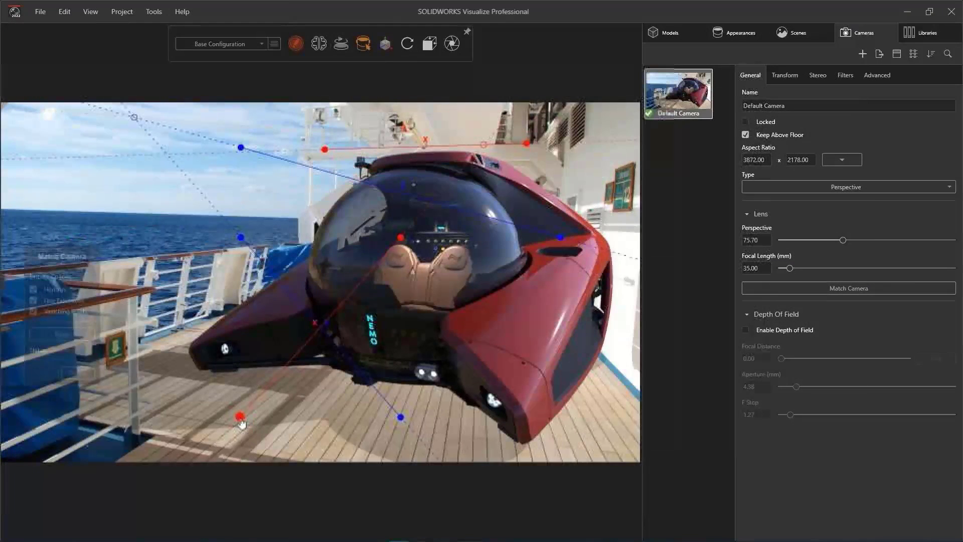
pyautogui.moveTo(240, 420); pyautogui.dragTo(52, 210)
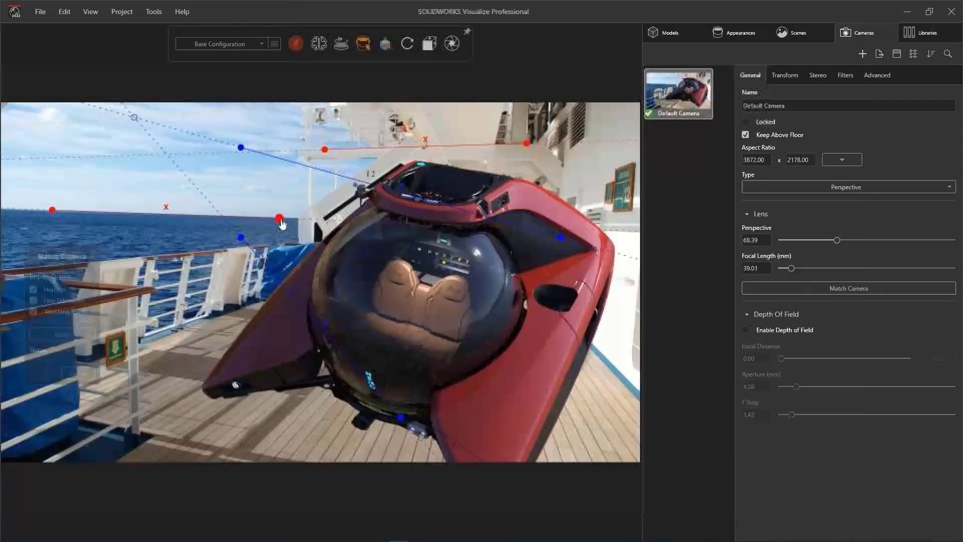
# Align the two blue Z lines with the deck edges along the railing and the wall, and accept the camera match.
pyautogui.moveTo(241, 237); pyautogui.dragTo(247, 306)
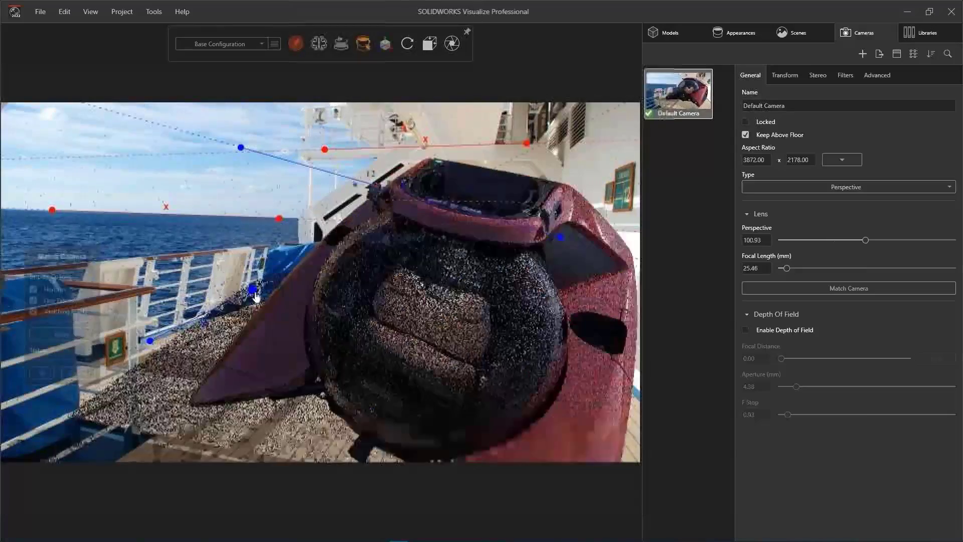
pyautogui.moveTo(561, 237); pyautogui.dragTo(630, 392)
pyautogui.moveTo(241, 147); pyautogui.dragTo(575, 330)
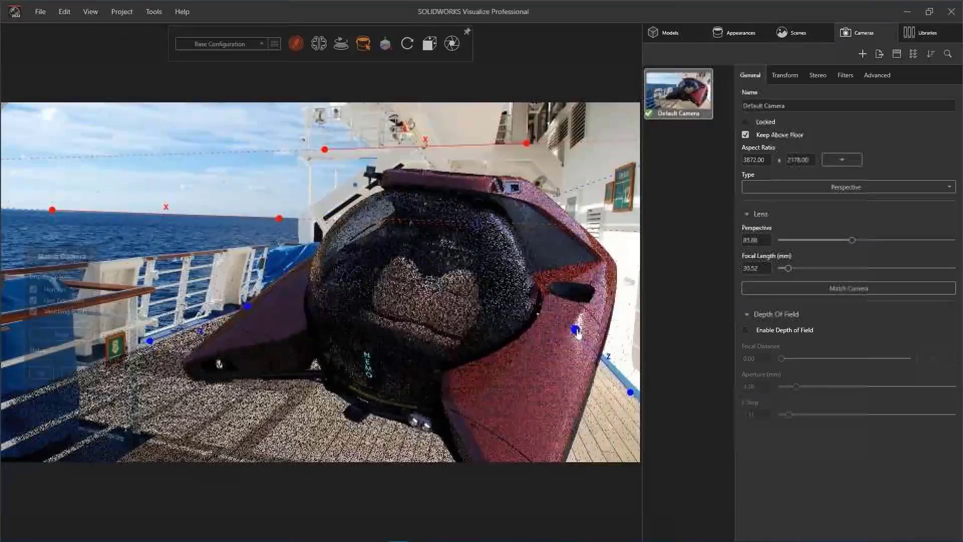
pyautogui.click(41, 374)
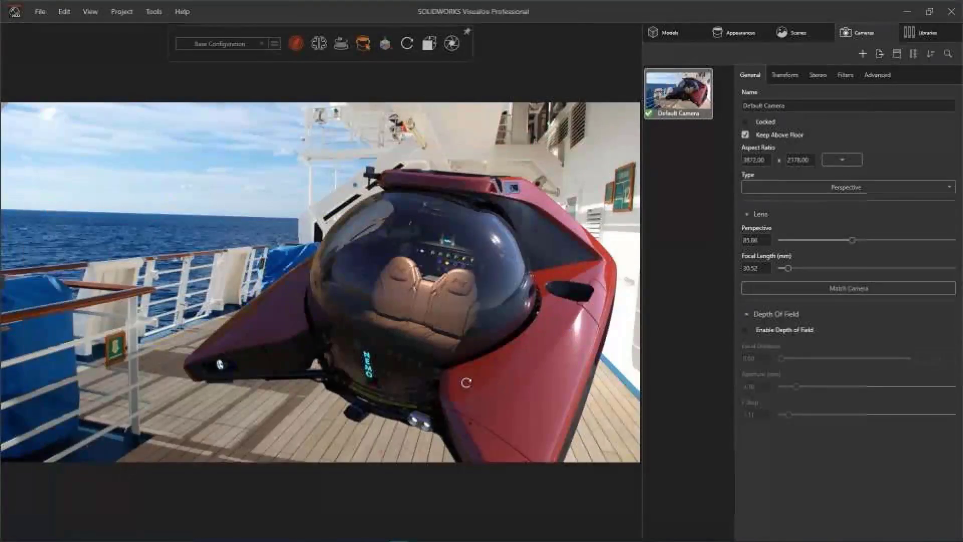
# Reposition the submarine on the ship's deck and set the lakeside_4k environment's rotation to 138.9.
pyautogui.moveTo(423, 343); pyautogui.dragTo(440, 357)
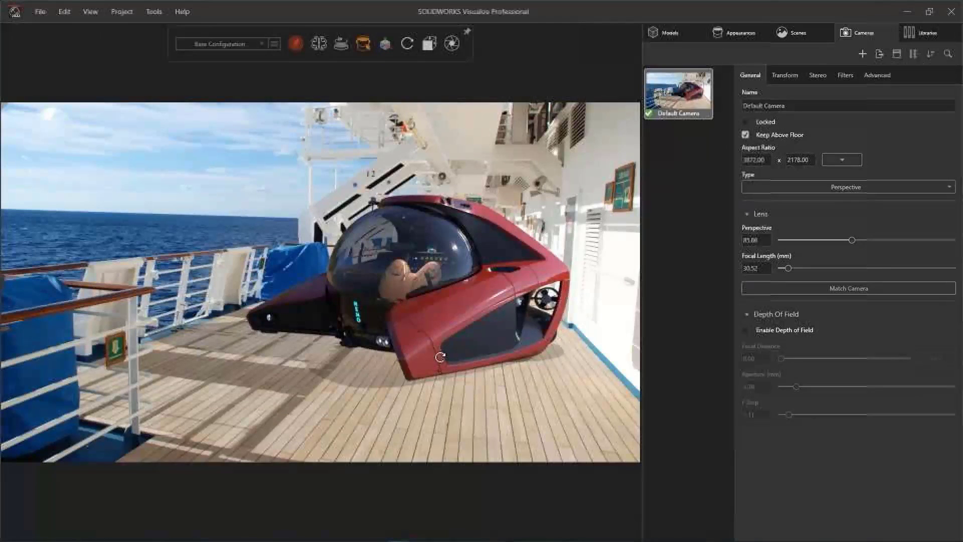
pyautogui.click(783, 37)
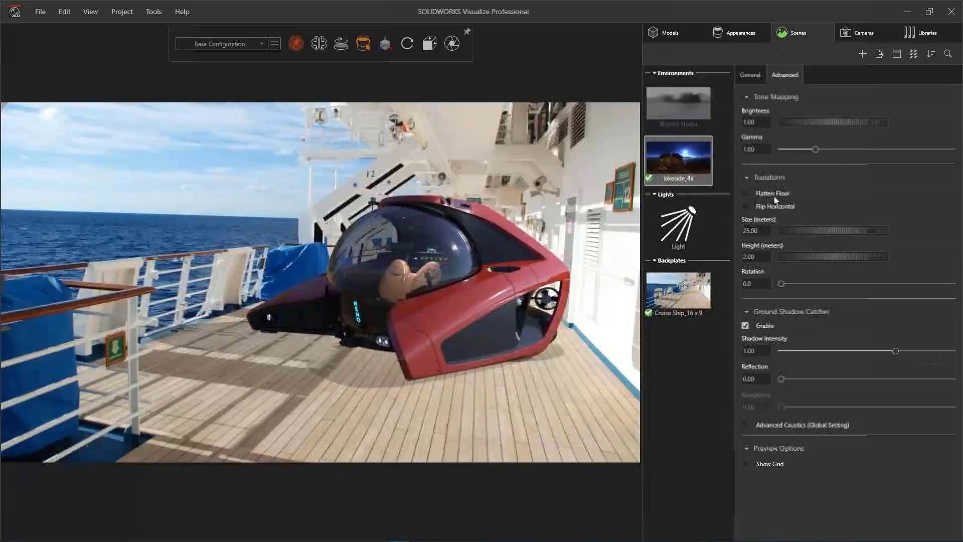
pyautogui.moveTo(781, 284); pyautogui.dragTo(848, 294)
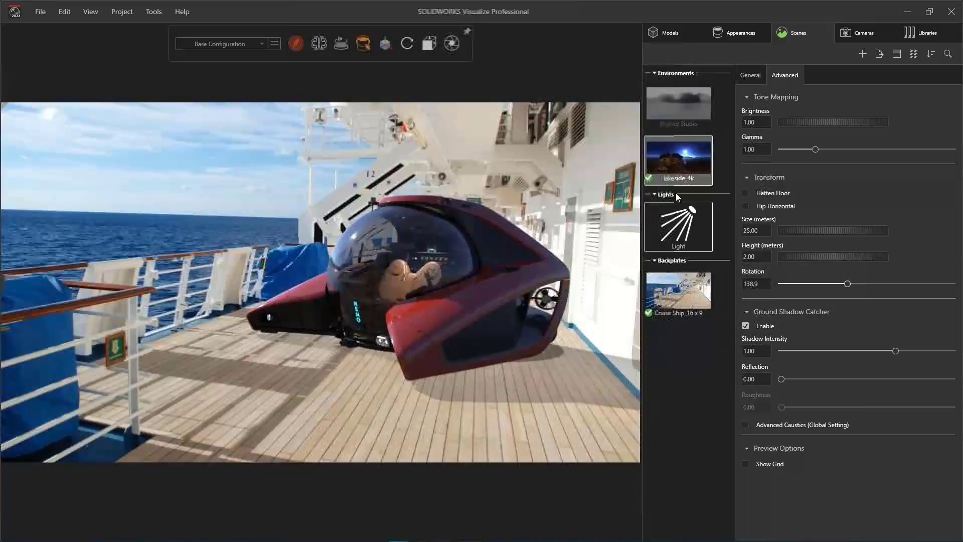
# Add a new Wall model to the scene and switch the viewport to a faster preview render mode.
pyautogui.click(663, 32)
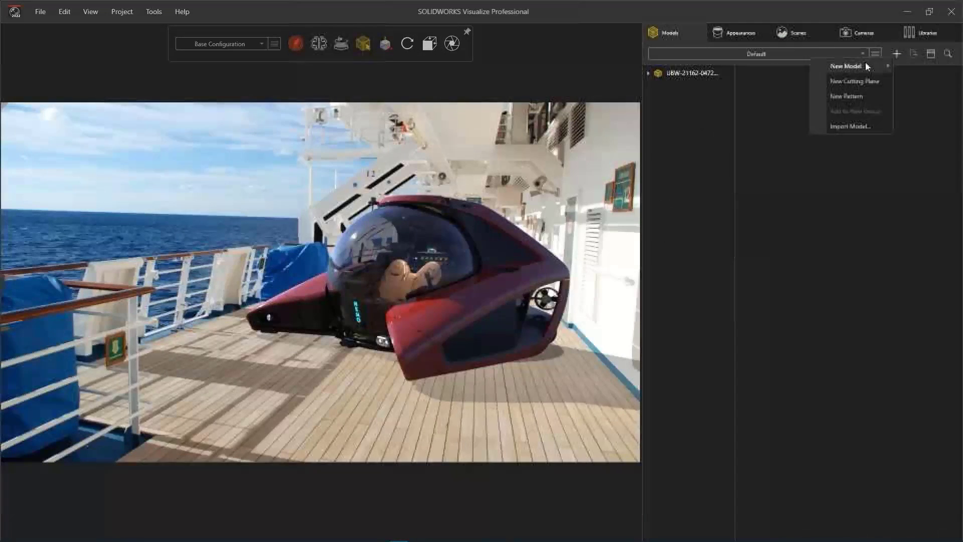
pyautogui.moveTo(866, 65)
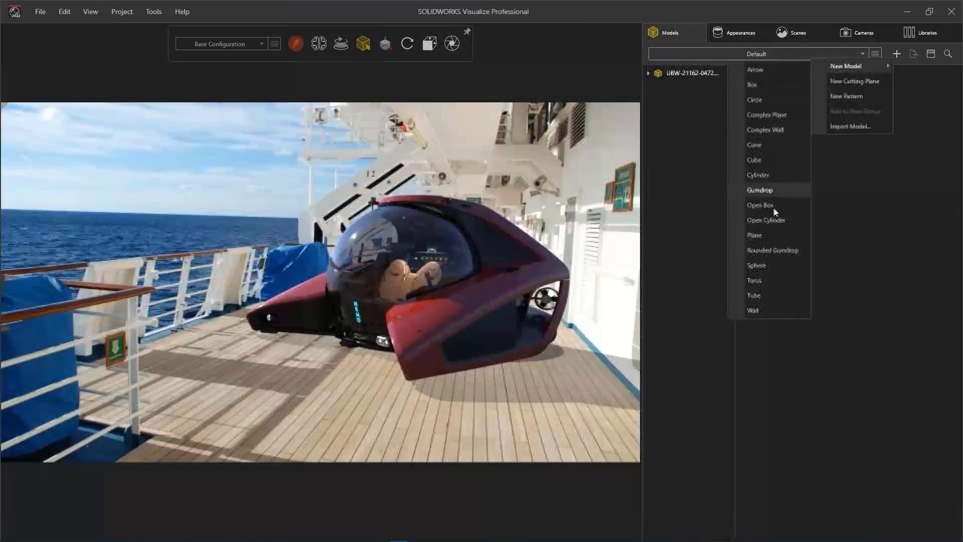
pyautogui.click(772, 308)
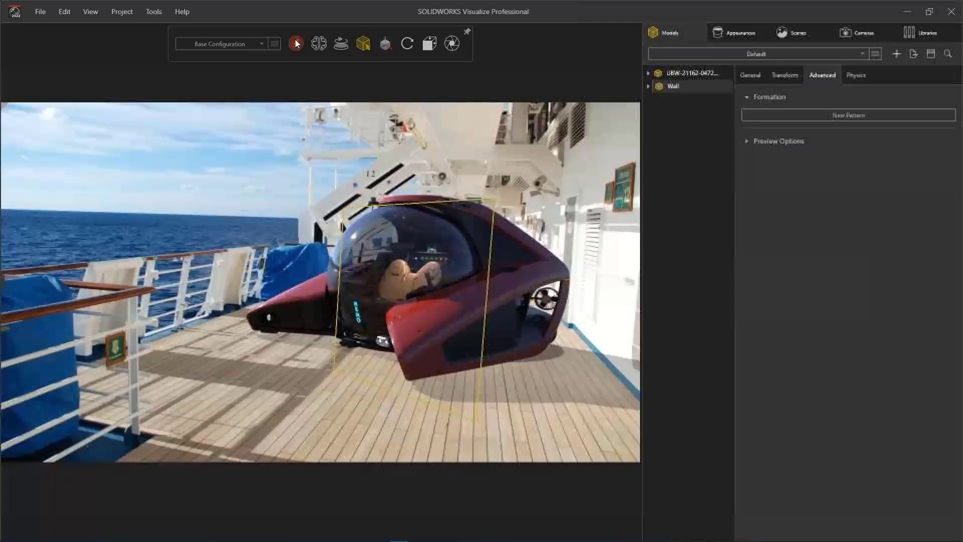
pyautogui.click(295, 44)
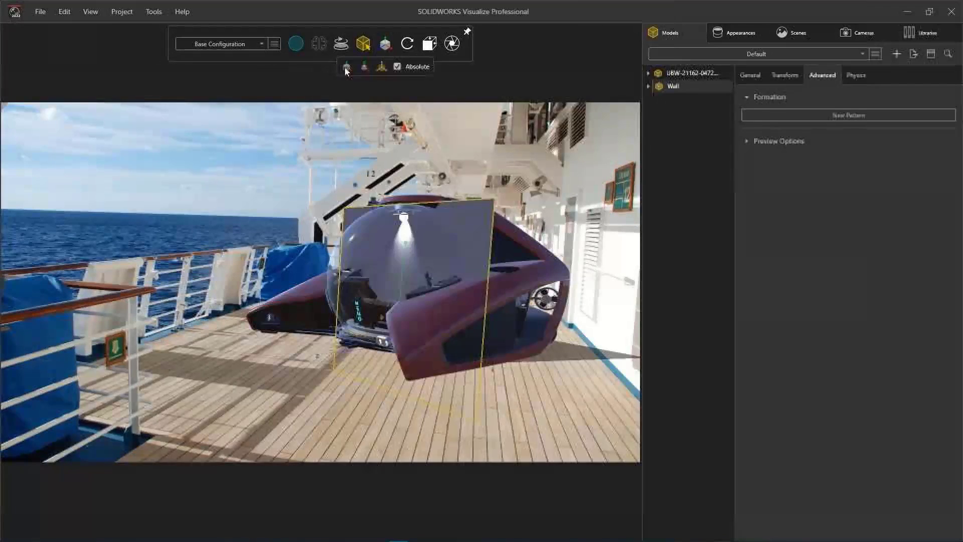
# Move the Wall model sideways onto the ship's white wall and switch the viewport to Accurate render mode.
pyautogui.click(346, 68)
pyautogui.moveTo(420, 313); pyautogui.dragTo(519, 305)
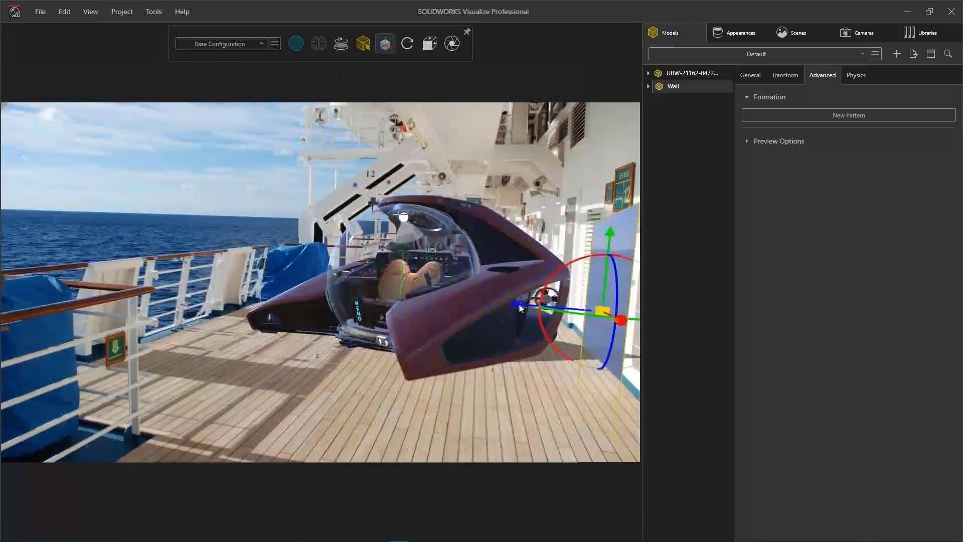
pyautogui.click(713, 458)
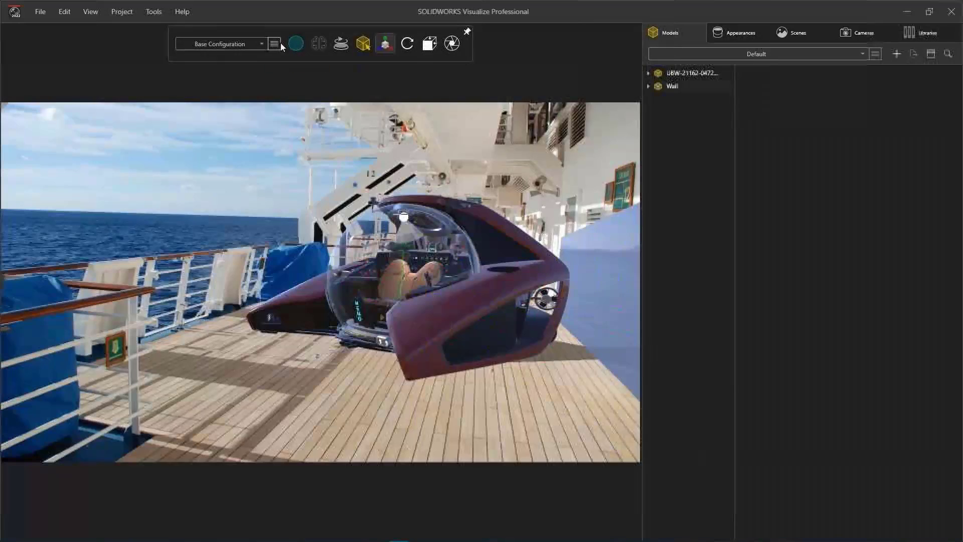
pyautogui.click(323, 66)
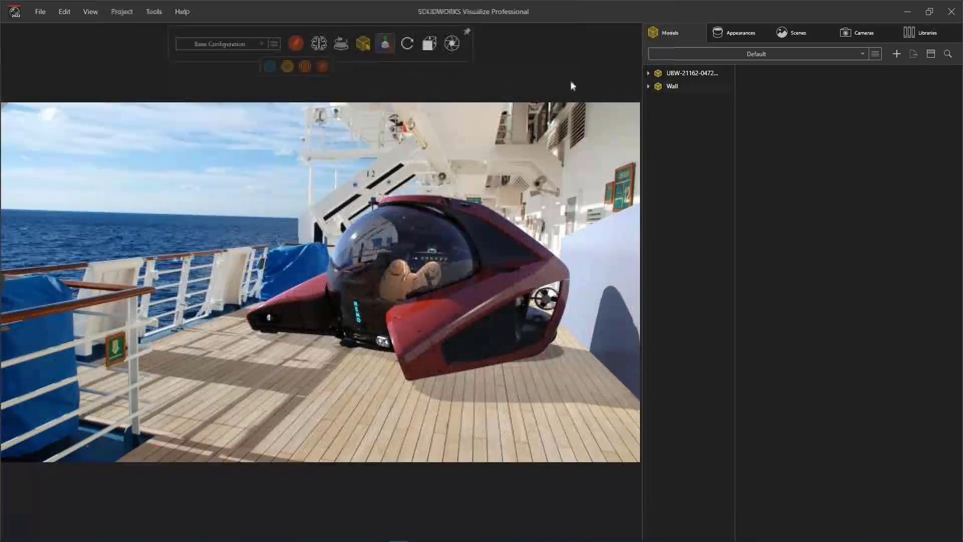
# Enable the Shadow Catcher on Wall Part 1 inside the Wall model.
pyautogui.click(648, 87)
pyautogui.click(701, 112)
pyautogui.click(750, 75)
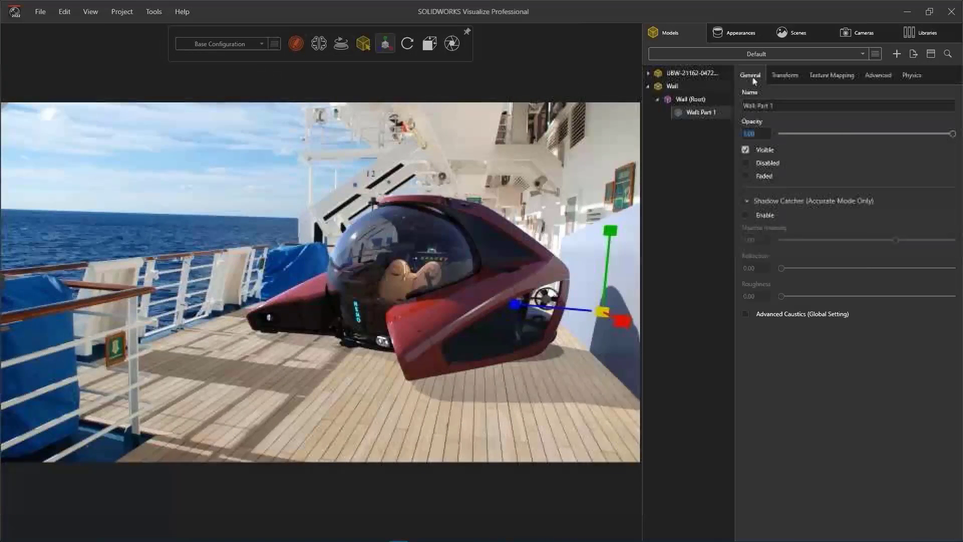
pyautogui.click(745, 215)
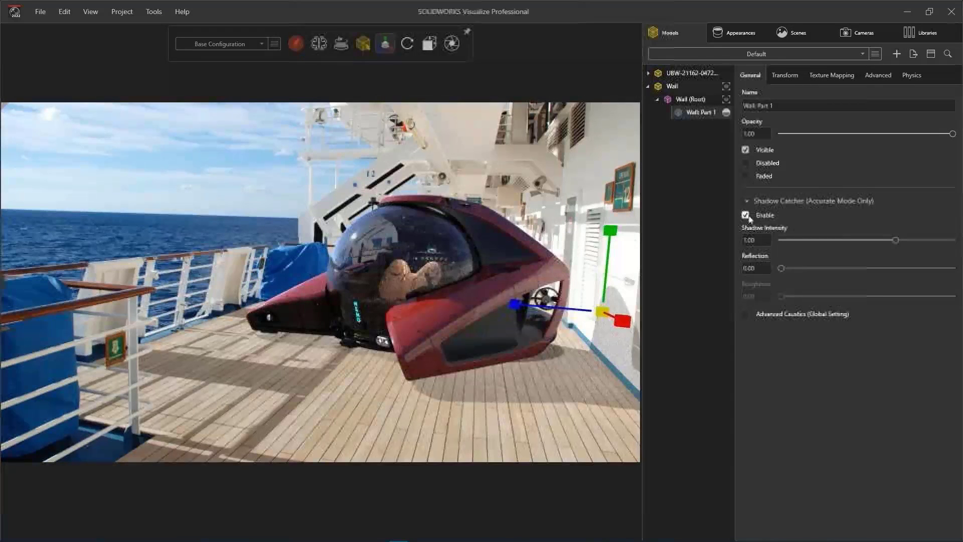
pyautogui.click(348, 68)
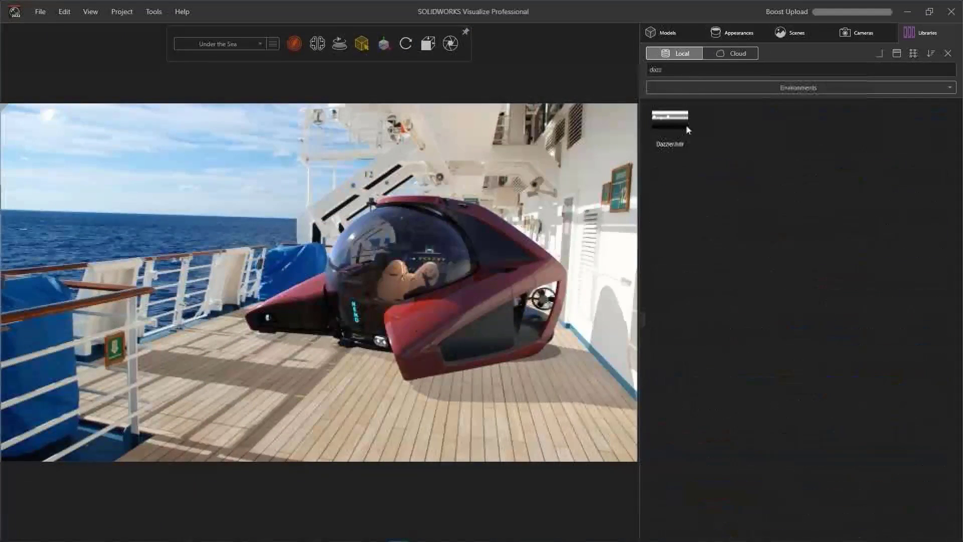
# Apply the Dazzler HDR environment from the local library and replace the cruise ship backplate with the Underwater plate.
pyautogui.moveTo(685, 124); pyautogui.dragTo(501, 152)
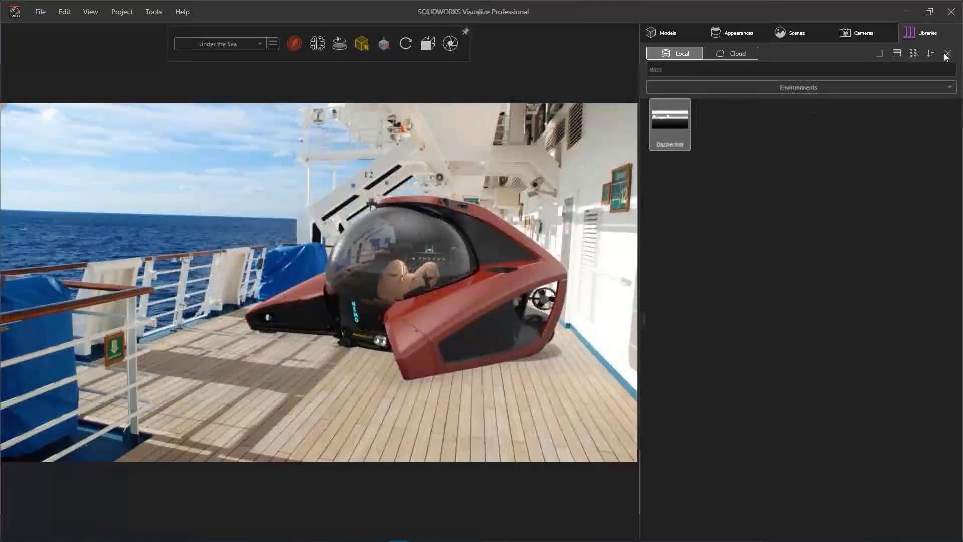
pyautogui.click(947, 53)
pyautogui.click(805, 73)
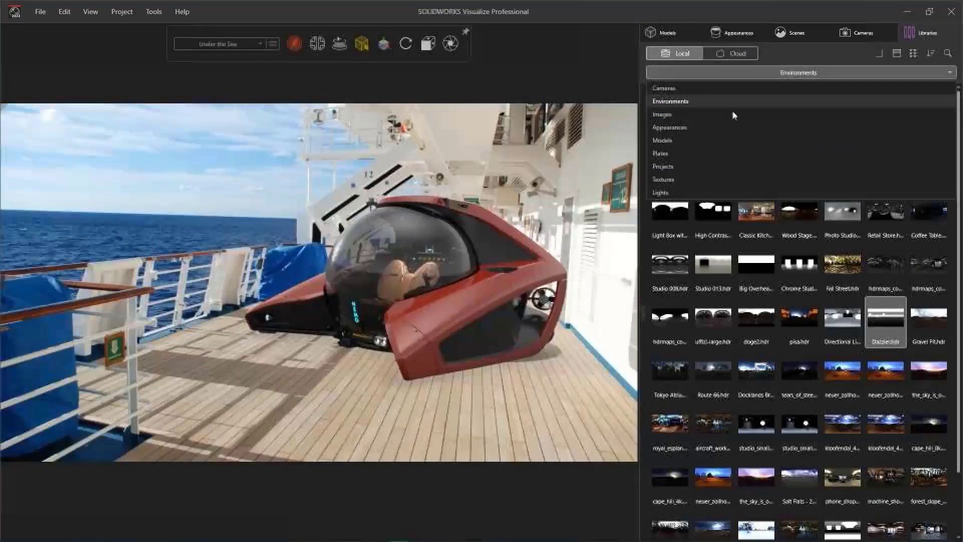
pyautogui.click(660, 153)
pyautogui.doubleClick(711, 168)
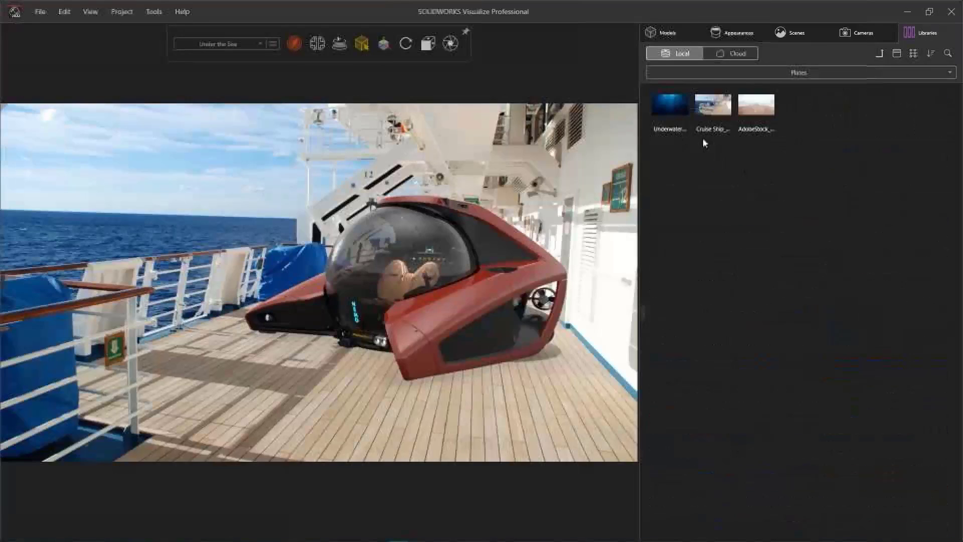
pyautogui.moveTo(670, 107); pyautogui.dragTo(420, 163)
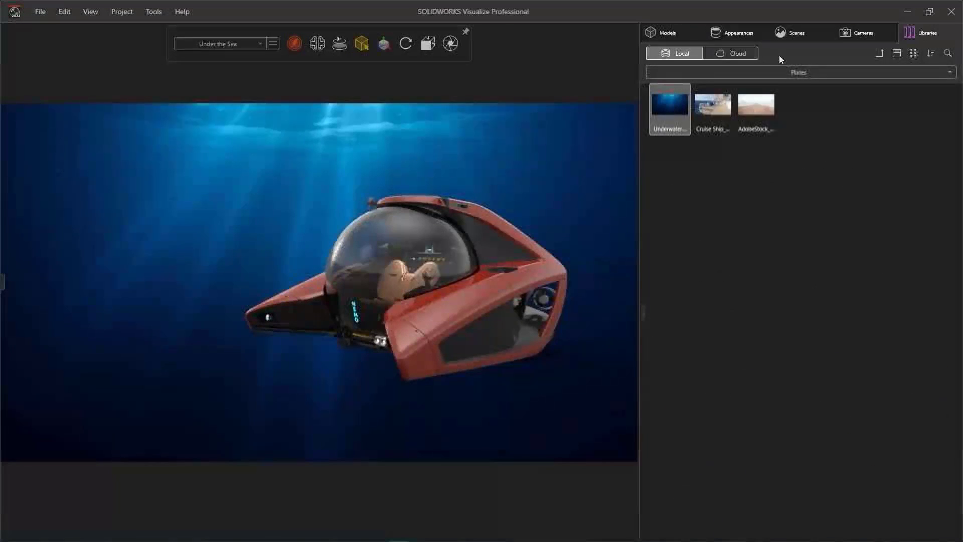
# Add a new camera to the scene and set it to look at the submarine from the top.
pyautogui.click(859, 32)
pyautogui.click(863, 54)
pyautogui.click(817, 65)
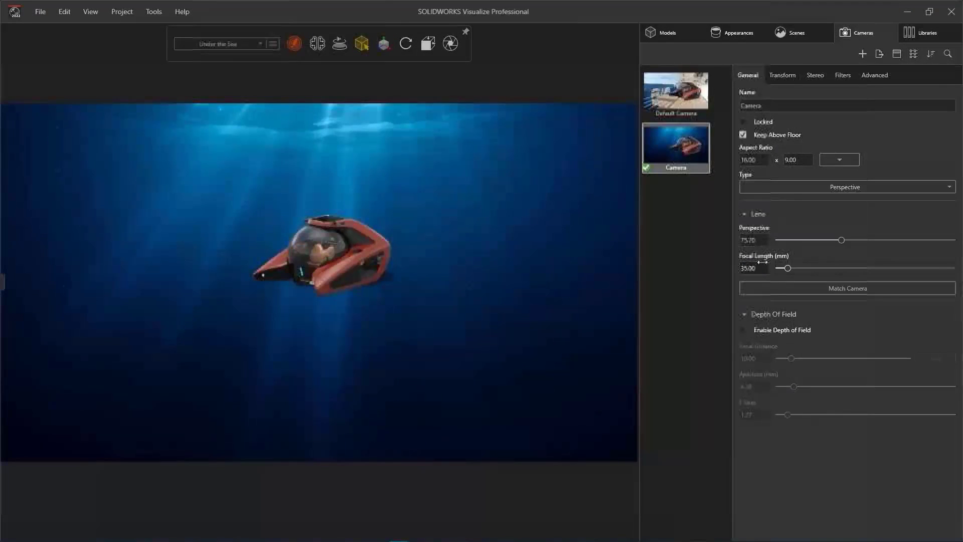
pyautogui.click(428, 44)
pyautogui.click(428, 91)
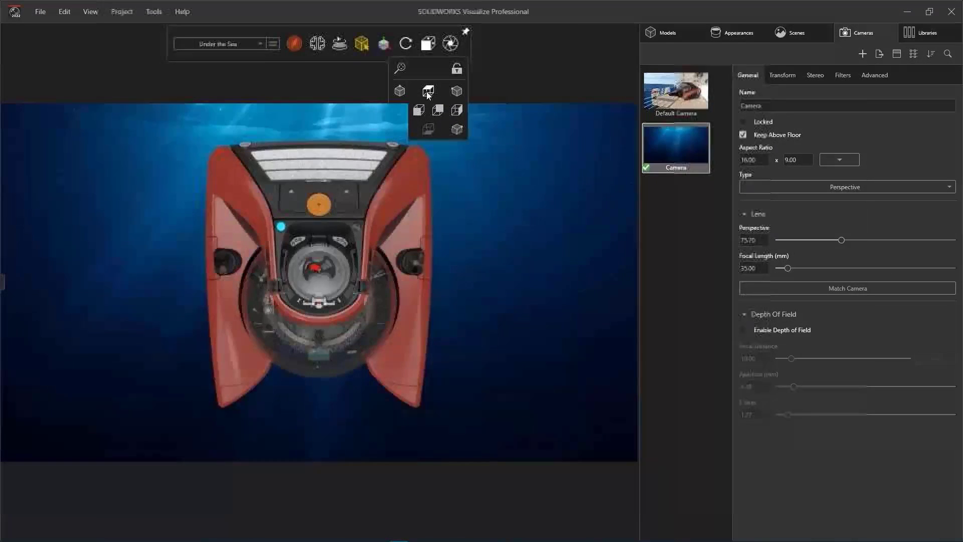
# Add a new light that matches the current camera and set its shape to Point.
pyautogui.click(799, 34)
pyautogui.click(862, 54)
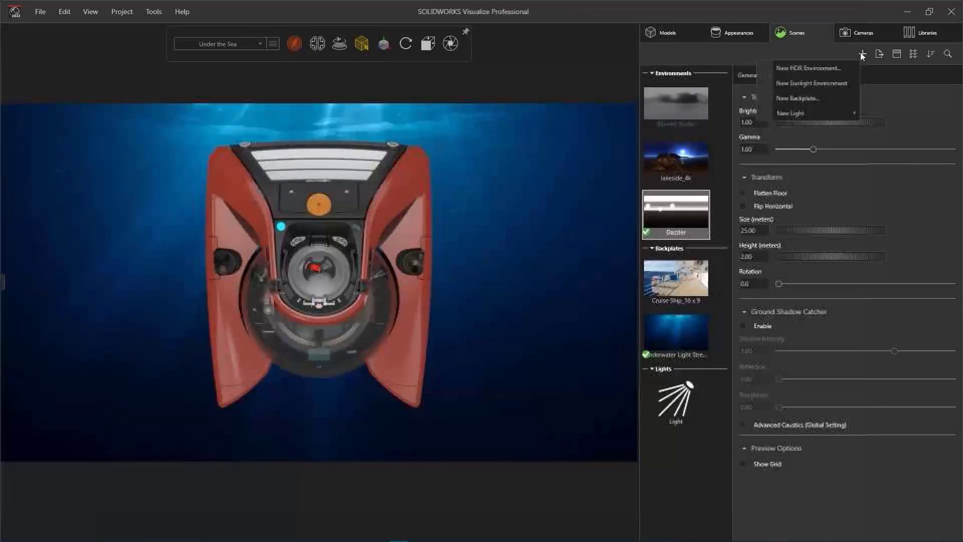
pyautogui.moveTo(789, 115)
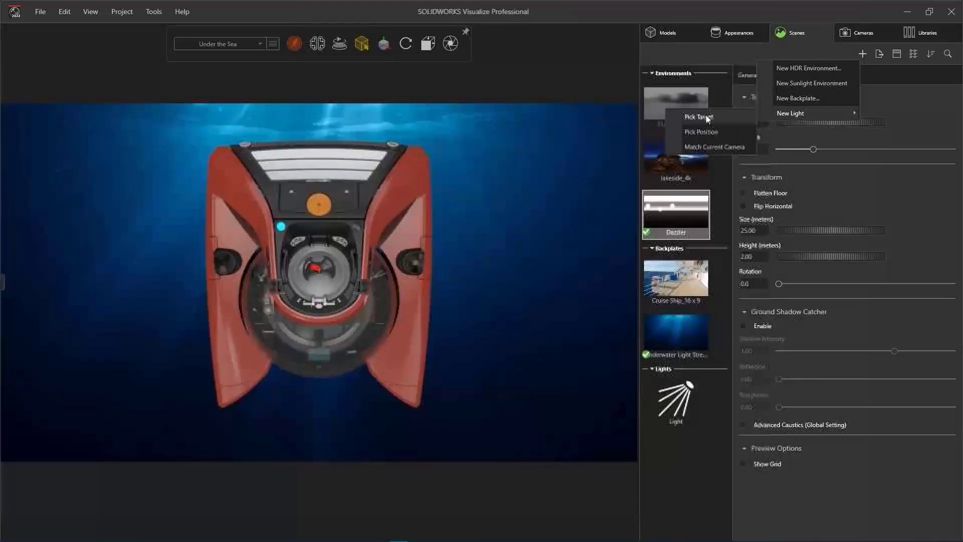
pyautogui.click(718, 147)
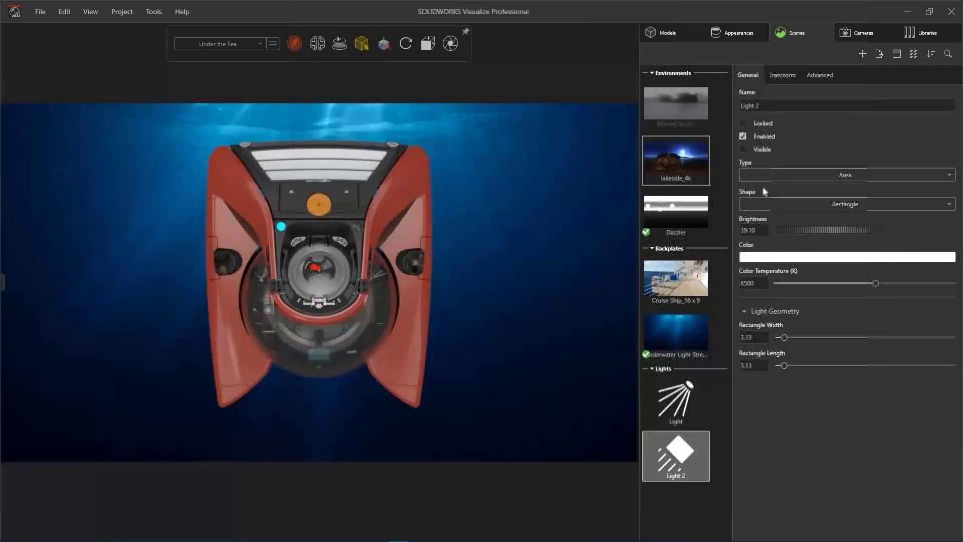
pyautogui.click(764, 203)
pyautogui.click(765, 251)
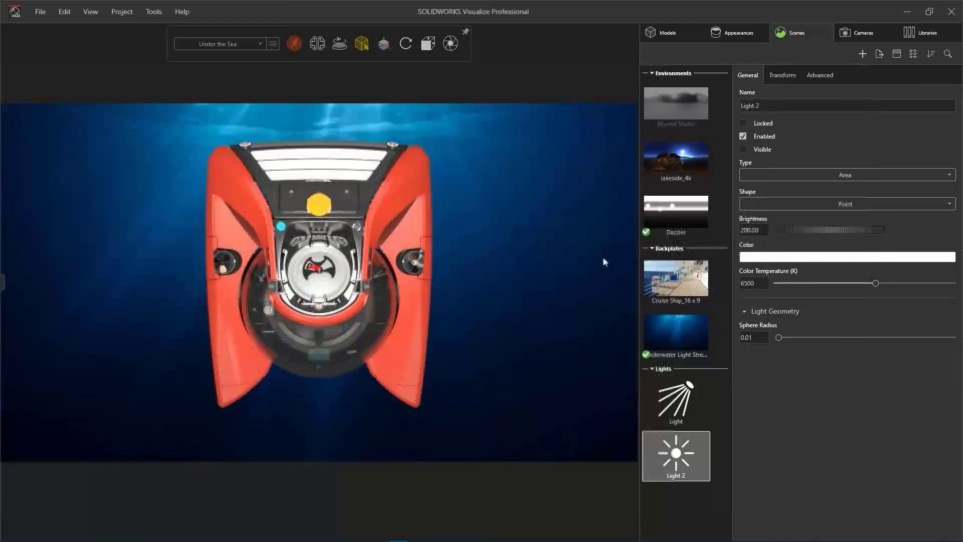
# Frame the submarine from a front three-quarter angle and switch the viewport to Preview render mode.
pyautogui.moveTo(333, 301); pyautogui.dragTo(349, 80, button='middle')
pyautogui.moveTo(316, 362); pyautogui.dragTo(351, 251, button='middle')
pyautogui.moveTo(294, 46)
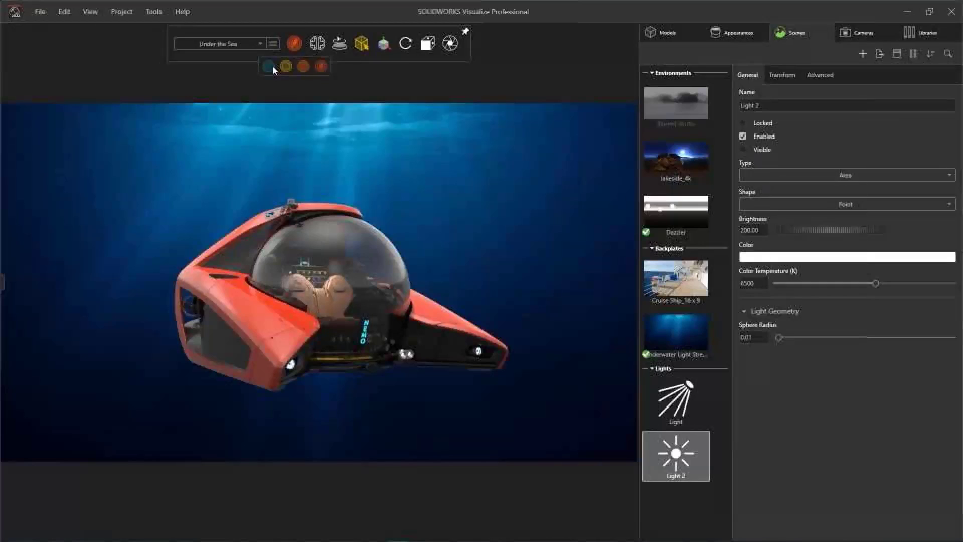
pyautogui.click(269, 66)
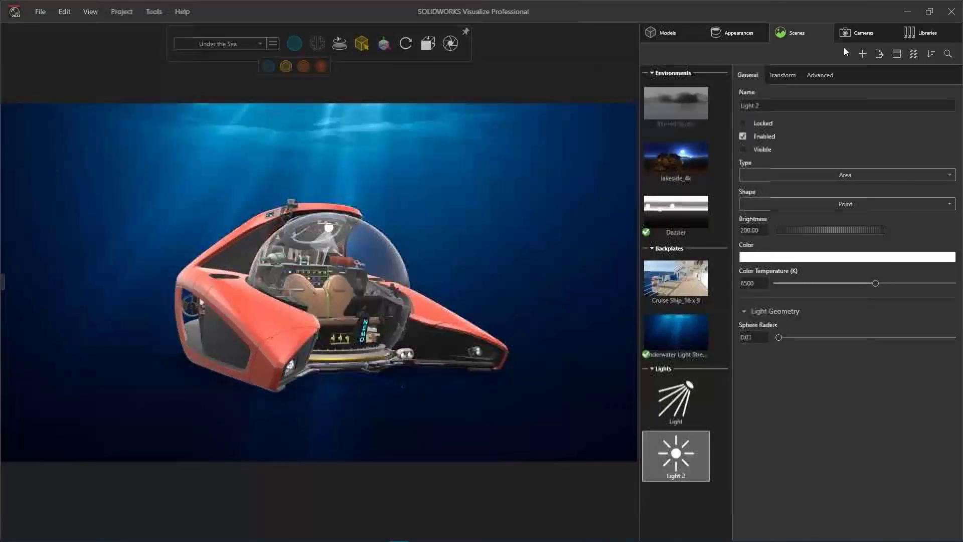
# Import the BluelineSnapper fish model from the local library, accepting the import settings.
pyautogui.click(929, 35)
pyautogui.click(828, 73)
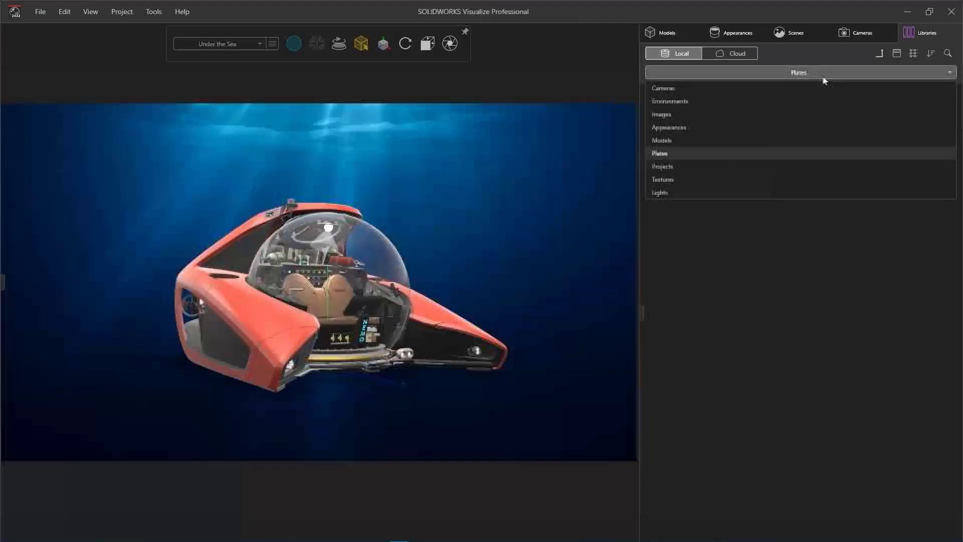
pyautogui.click(733, 140)
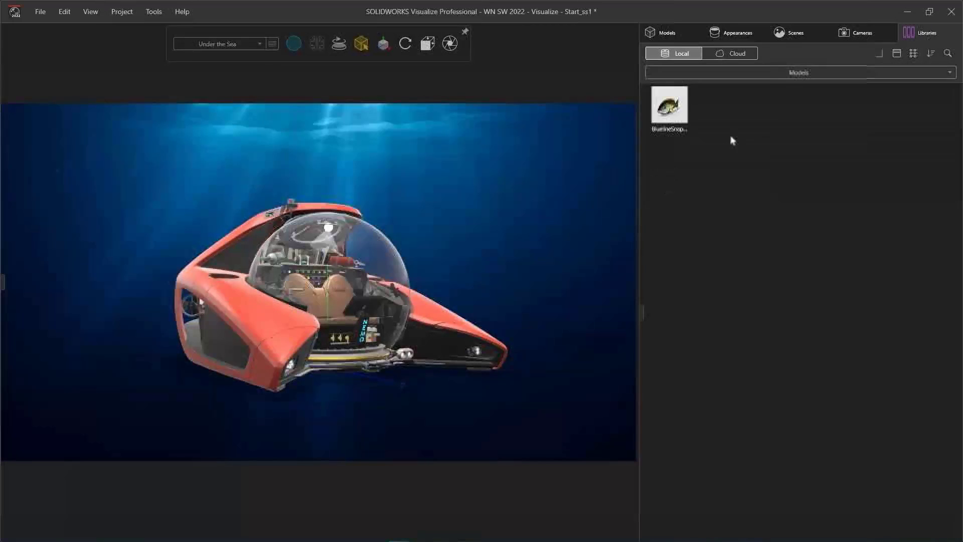
pyautogui.moveTo(673, 114); pyautogui.dragTo(546, 206)
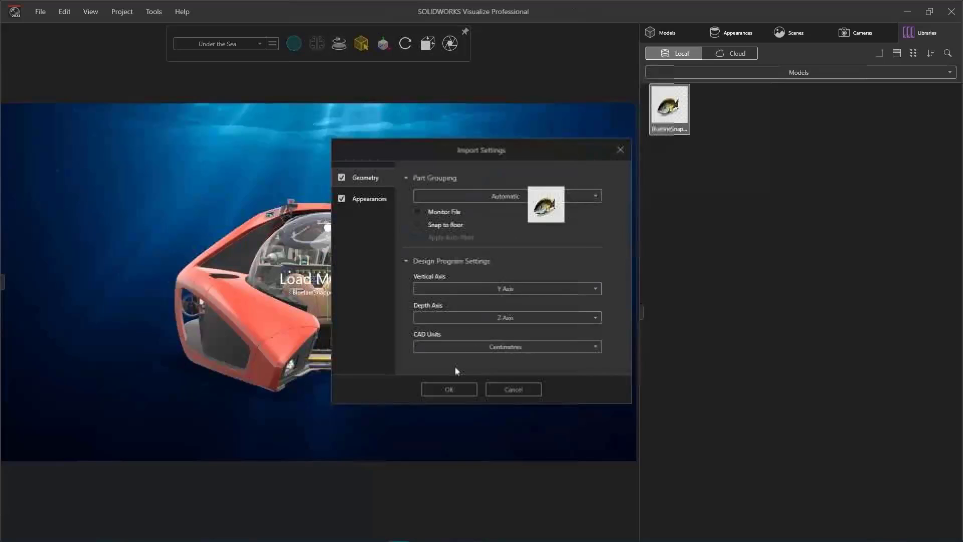
pyautogui.click(449, 390)
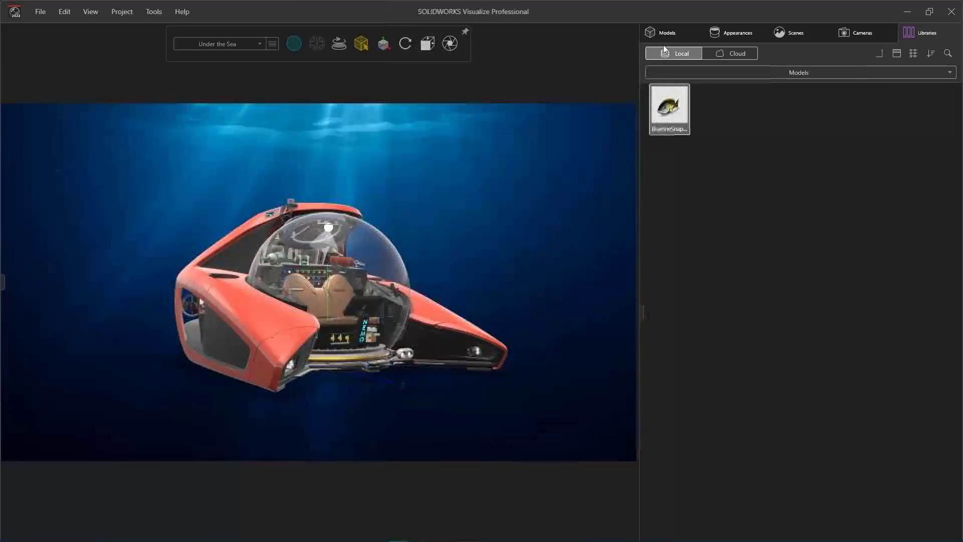
# Position the BluelineSnapper in the open water beside the submarine's glass dome.
pyautogui.click(668, 33)
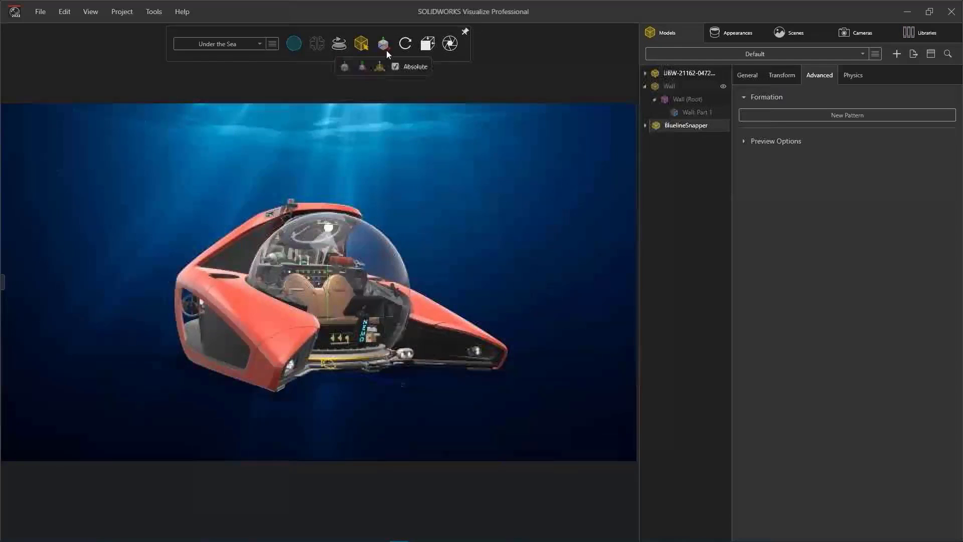
pyautogui.moveTo(368, 380); pyautogui.dragTo(535, 437)
pyautogui.moveTo(453, 329); pyautogui.dragTo(452, 205)
pyautogui.click(492, 242)
pyautogui.scroll(3, 359, 317)
pyautogui.moveTo(359, 317); pyautogui.dragTo(375, 313)
pyautogui.click(466, 238)
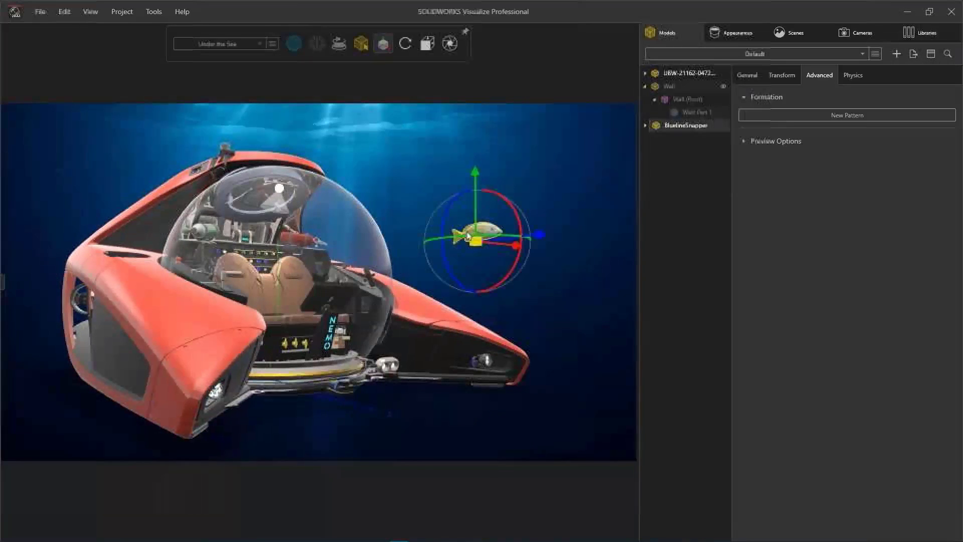
# Create a new pattern of the BluelineSnapper and set its formation type to Scatter.
pyautogui.click(789, 116)
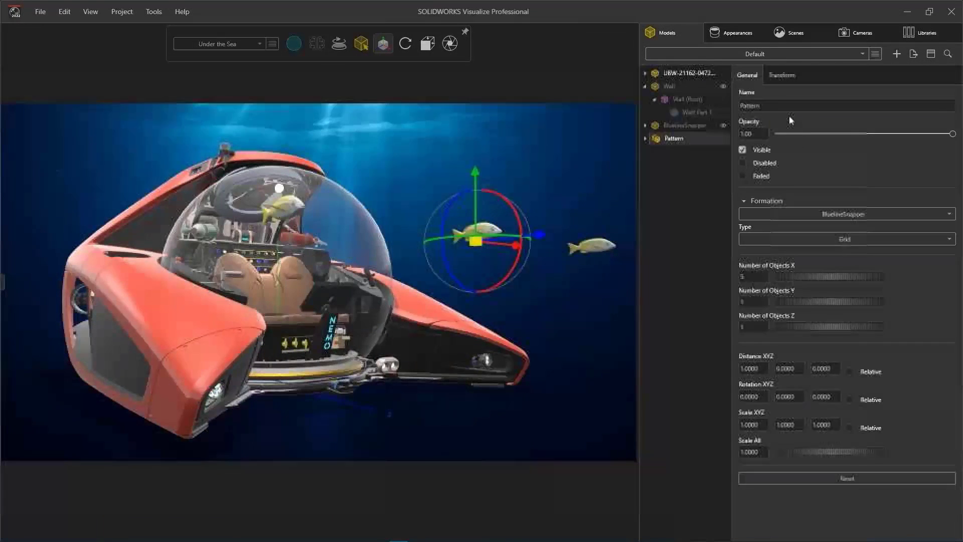
pyautogui.click(807, 239)
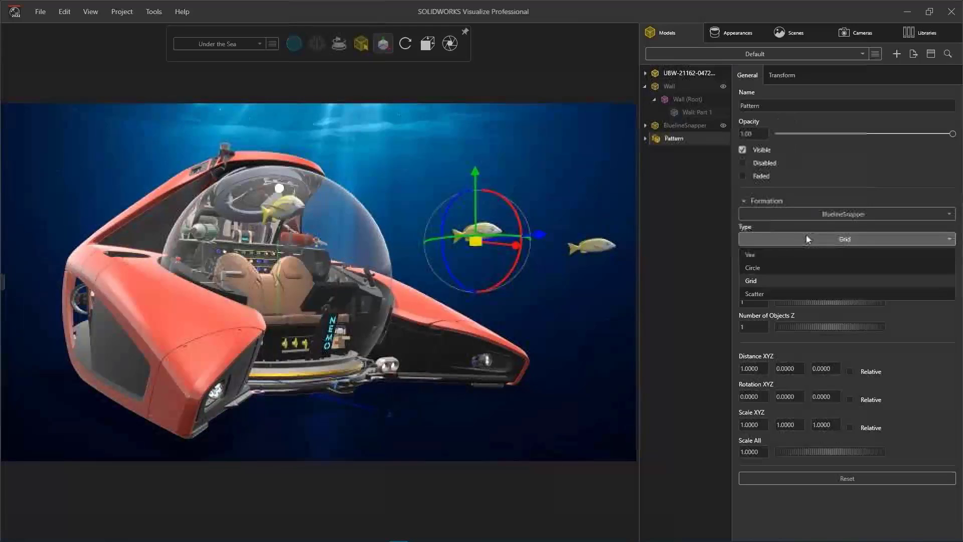
pyautogui.click(799, 294)
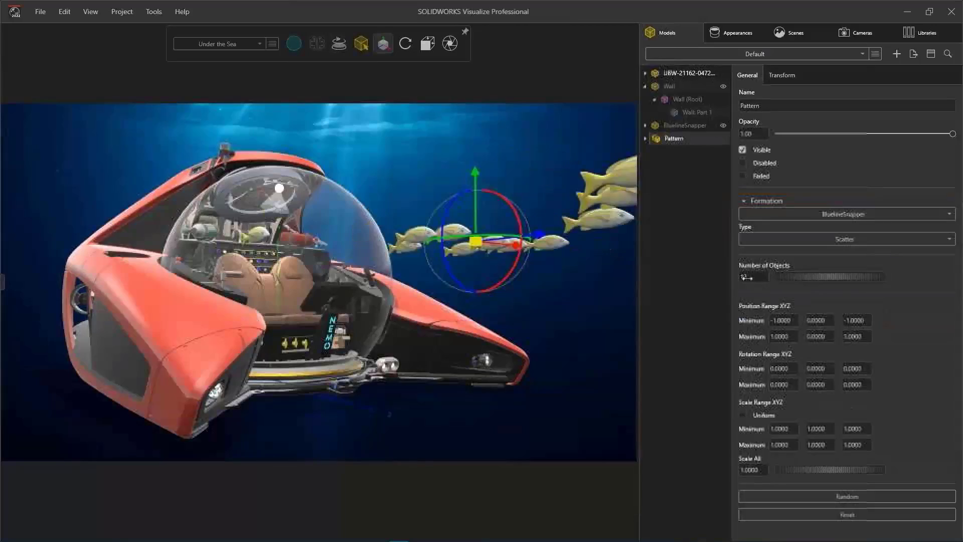
# Widen the fish pattern's minimum and maximum Y position range and switch the viewport to Accurate render mode.
pyautogui.moveTo(805, 320); pyautogui.dragTo(788, 320)
pyautogui.moveTo(808, 336); pyautogui.dragTo(818, 336)
pyautogui.moveTo(294, 44)
pyautogui.click(322, 67)
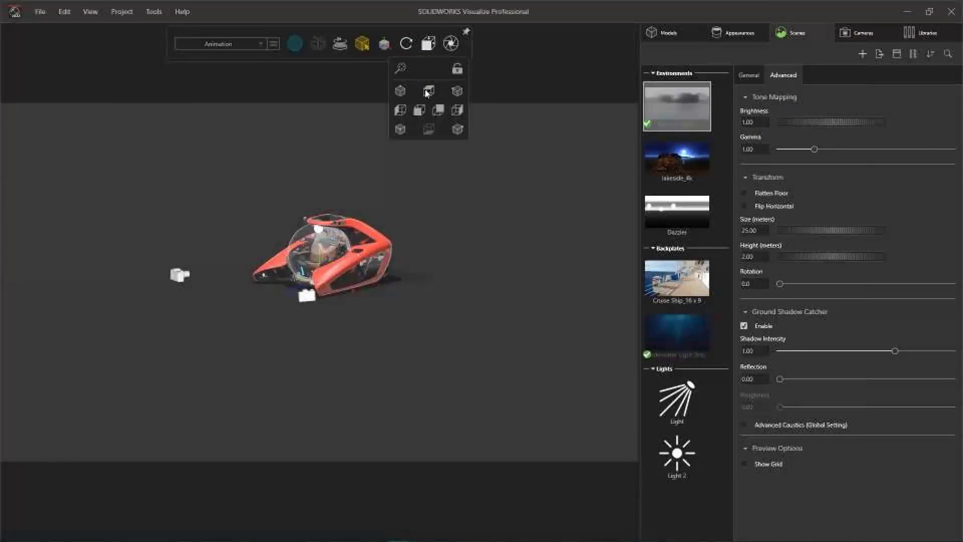
# Set the Animation configuration's camera to the top view and show the timeline.
pyautogui.click(428, 91)
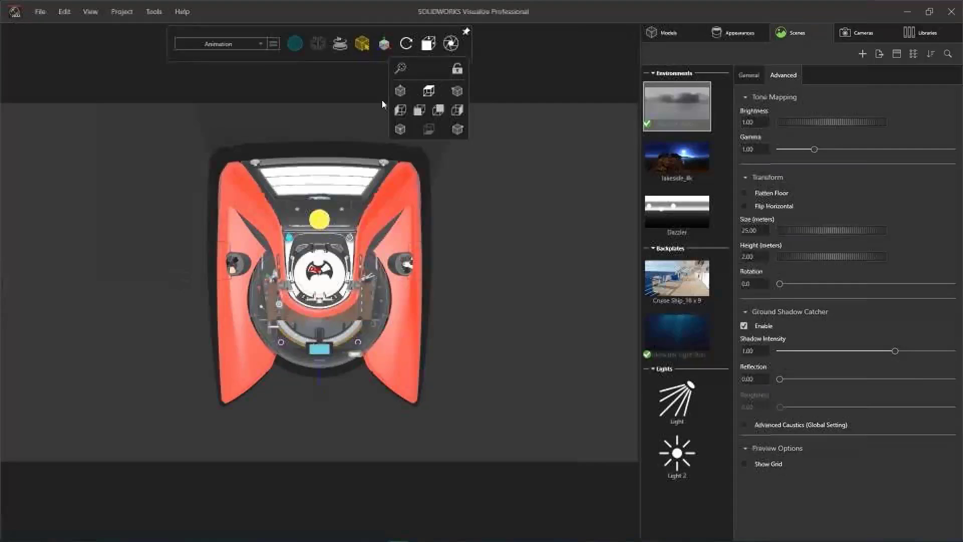
pyautogui.scroll(-6, 401, 232)
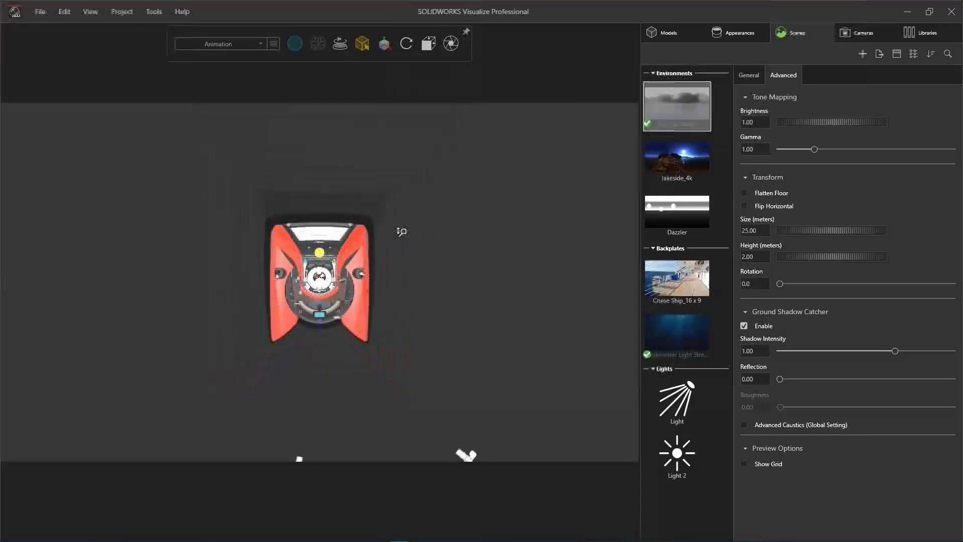
pyautogui.click(92, 12)
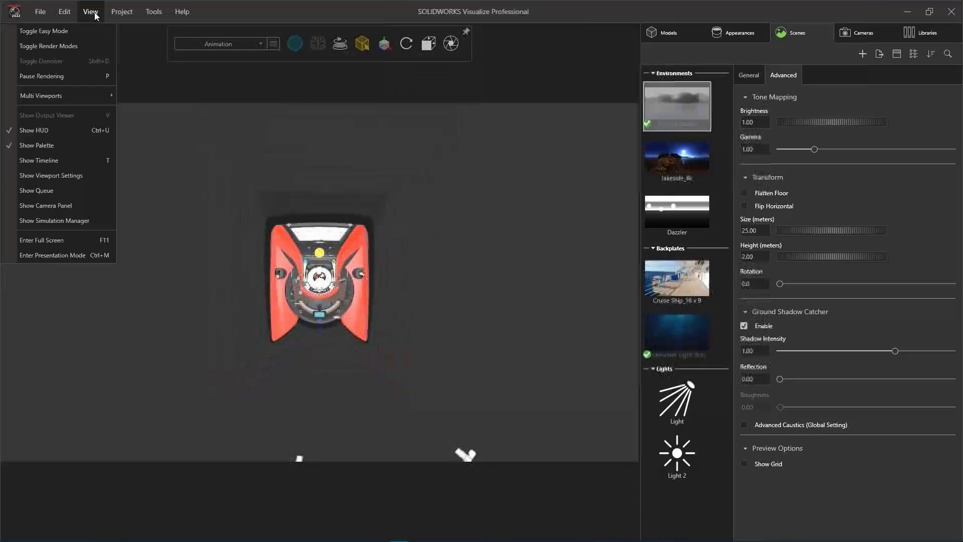
pyautogui.click(80, 164)
# Add starting keyframes in the Motion Study for the body groups on both sides of the submarine.
pyautogui.moveTo(369, 48)
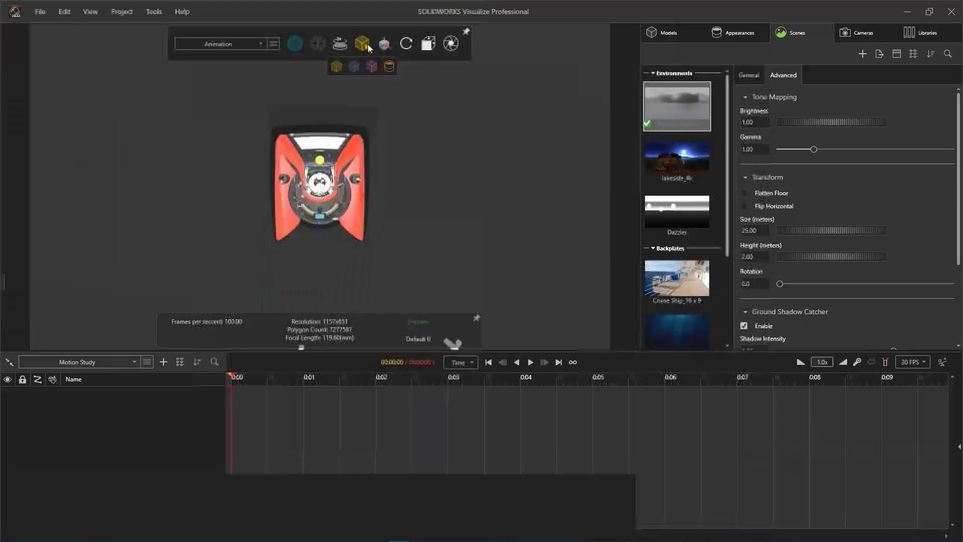
pyautogui.click(364, 160)
pyautogui.rightClick(695, 201)
pyautogui.moveTo(654, 313)
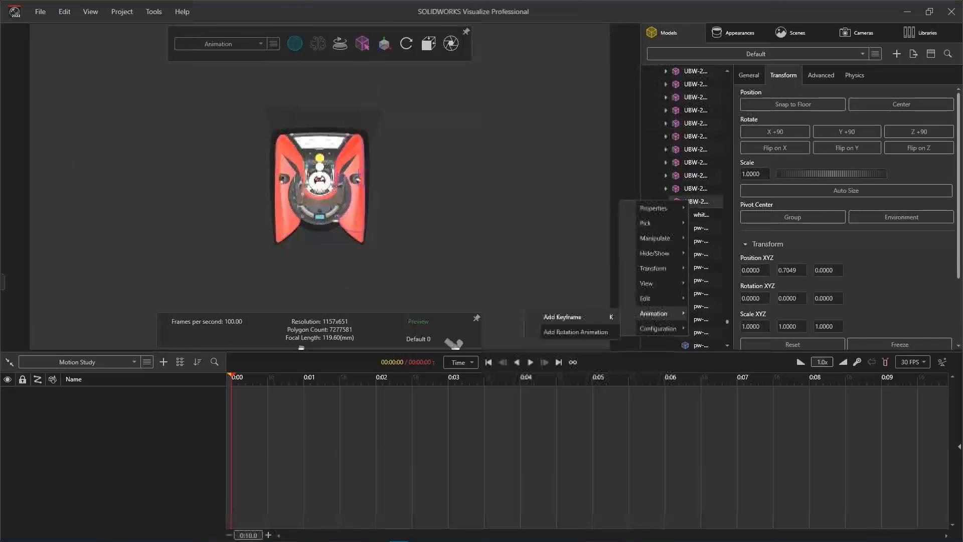
pyautogui.click(567, 318)
pyautogui.click(282, 166)
pyautogui.rightClick(687, 214)
pyautogui.click(576, 332)
# Add a starting keyframe for the group at the front tip of the submarine's side fairing and show the submarine at an angle.
pyautogui.click(289, 238)
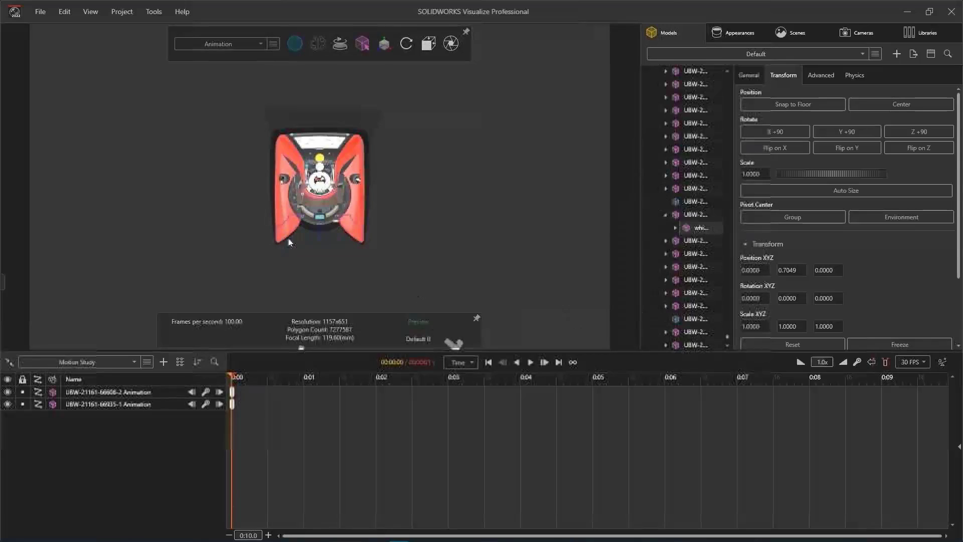
pyautogui.rightClick(688, 216)
pyautogui.click(589, 334)
pyautogui.moveTo(382, 251); pyautogui.dragTo(301, 131, button='middle')
pyautogui.scroll(3, 298, 201)
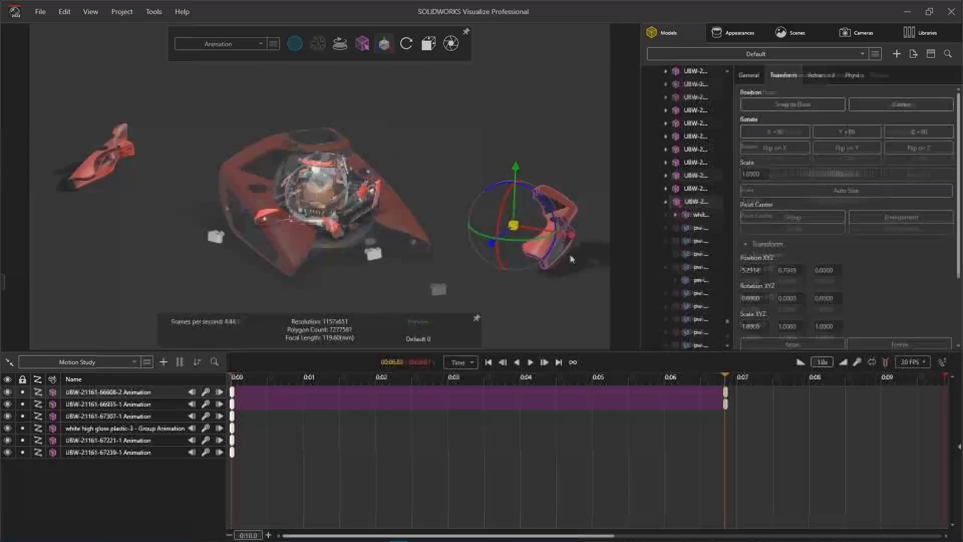
# Pull the remaining body groups outward from both sides of the submarine at the 6.83-second mark.
pyautogui.moveTo(287, 211); pyautogui.dragTo(132, 304)
pyautogui.click(696, 110)
pyautogui.moveTo(371, 202); pyautogui.dragTo(523, 220)
pyautogui.moveTo(326, 216); pyautogui.dragTo(454, 213, button='middle')
pyautogui.click(696, 150)
pyautogui.moveTo(368, 187); pyautogui.dragTo(218, 208)
# Raise the white high gloss plastic group high above the submarine at the same 6.83-second mark.
pyautogui.click(125, 428)
pyautogui.moveTo(323, 135); pyautogui.dragTo(323, 22)
pyautogui.click(377, 143)
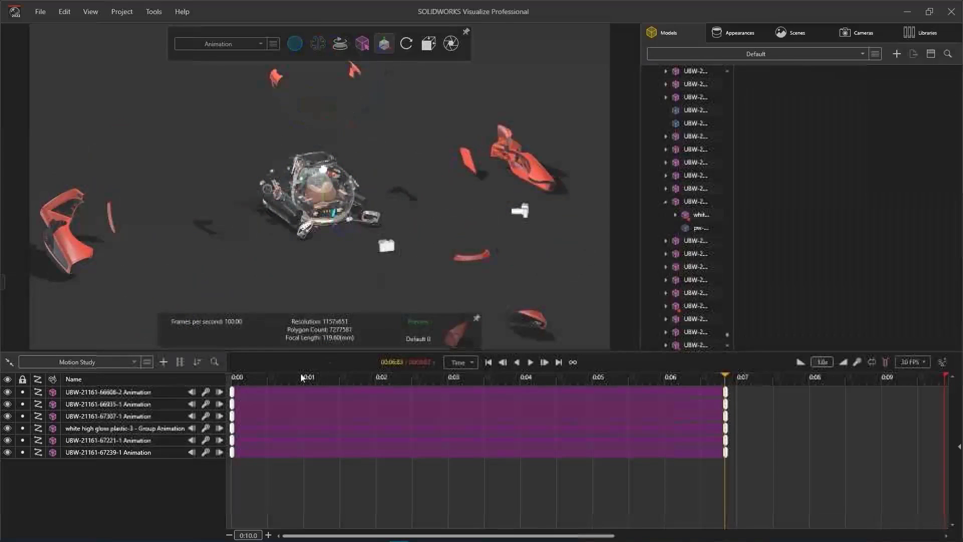
pyautogui.moveTo(301, 378); pyautogui.dragTo(503, 377)
pyautogui.click(149, 392)
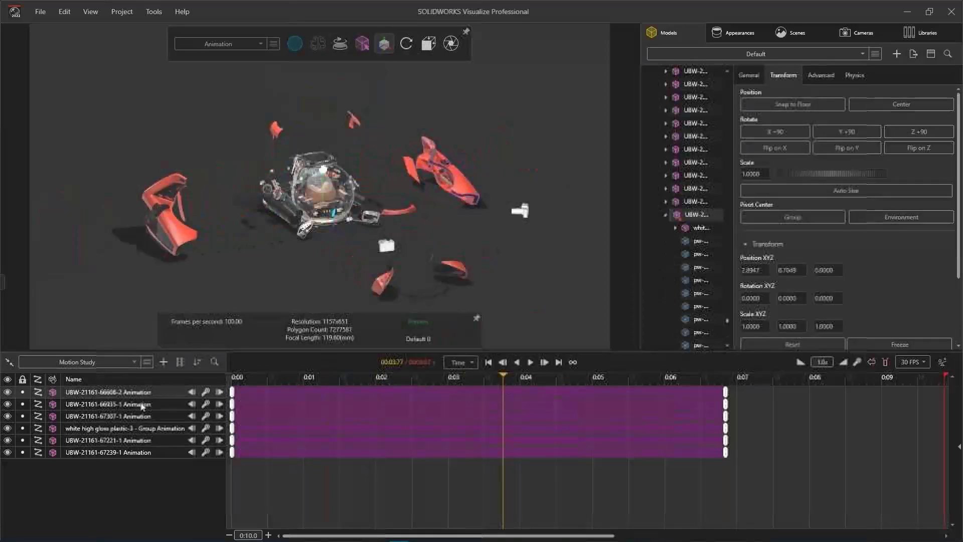
pyautogui.keyDown('shift'); pyautogui.click(143, 407); pyautogui.keyUp('shift')
pyautogui.rightClick(143, 406)
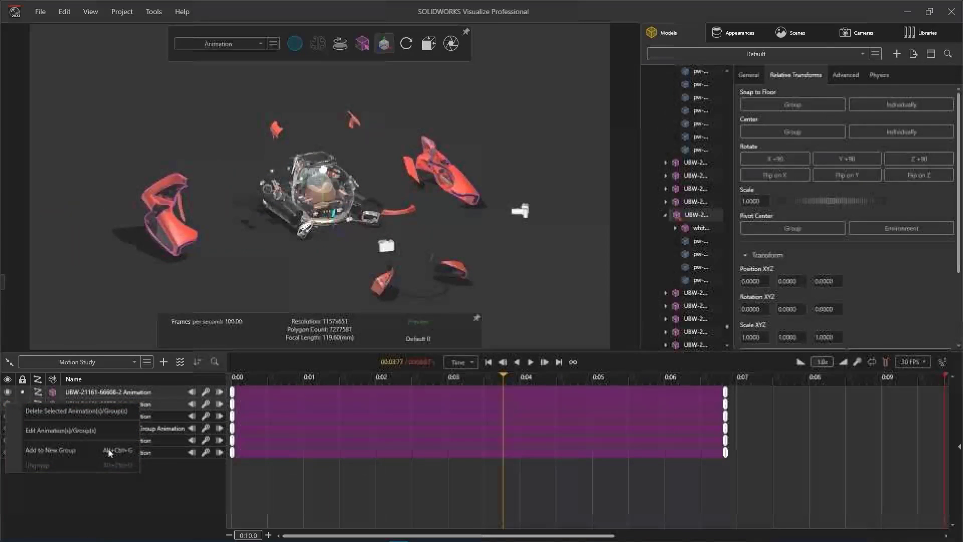
pyautogui.click(110, 453)
pyautogui.click(141, 416)
pyautogui.keyDown('shift'); pyautogui.click(142, 427); pyautogui.keyUp('shift')
pyautogui.rightClick(141, 428)
pyautogui.click(106, 474)
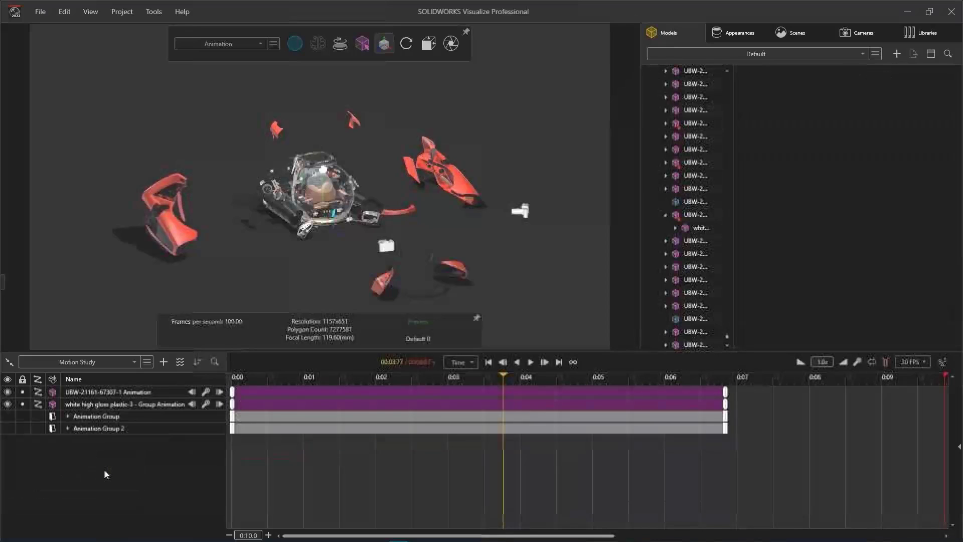
# Color the first animation group blue and Animation Group 2 green in the timeline.
pyautogui.click(265, 417)
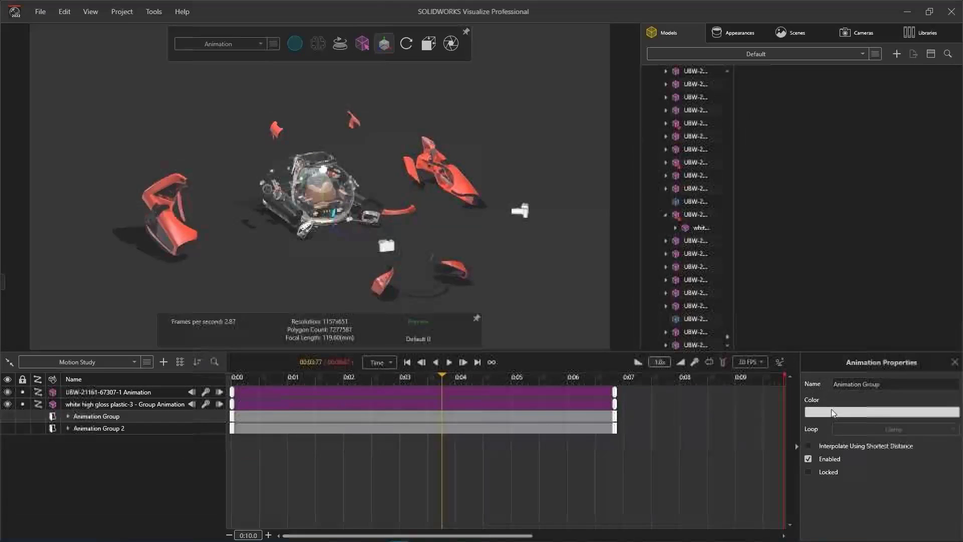
pyautogui.click(833, 412)
pyautogui.click(756, 282)
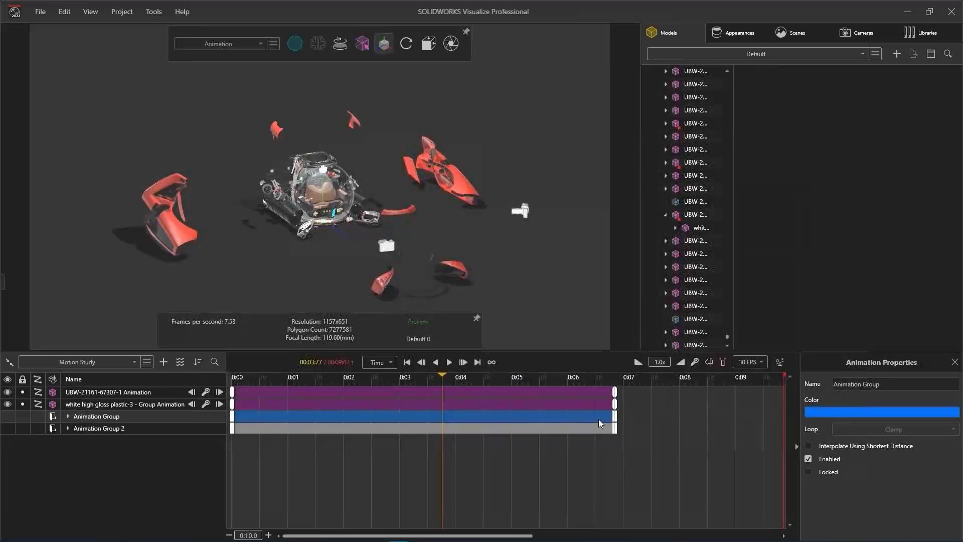
pyautogui.click(598, 427)
pyautogui.click(826, 412)
pyautogui.moveTo(785, 213); pyautogui.dragTo(797, 201)
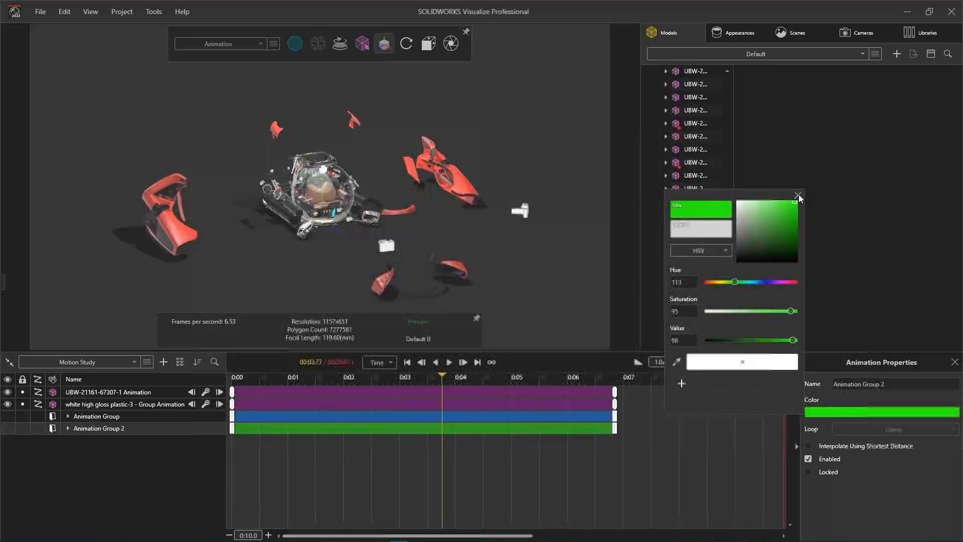
pyautogui.click(798, 195)
# Stagger the animation groups so the blue one starts at about 1.7 seconds and the green one at about 3.5 seconds.
pyautogui.moveTo(334, 430); pyautogui.dragTo(430, 435)
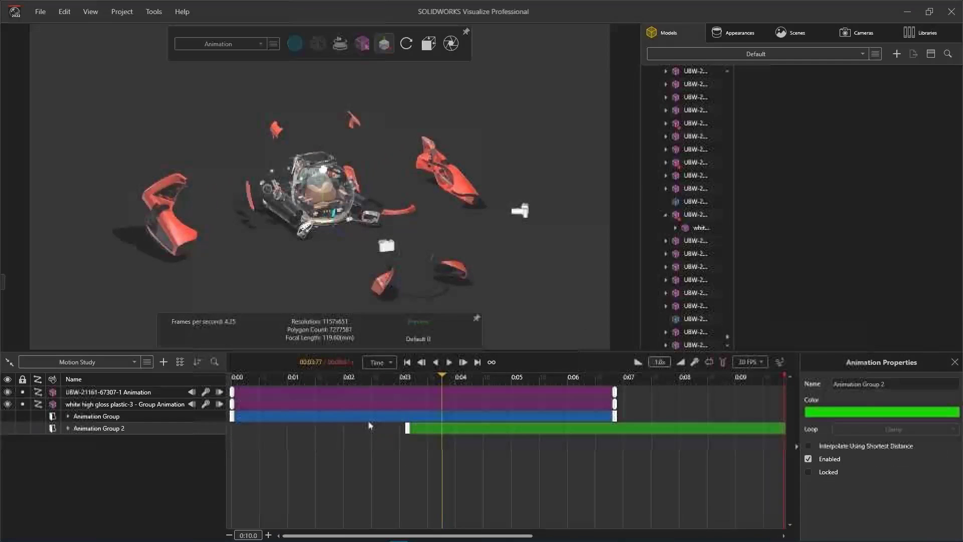
pyautogui.moveTo(370, 425); pyautogui.dragTo(417, 425)
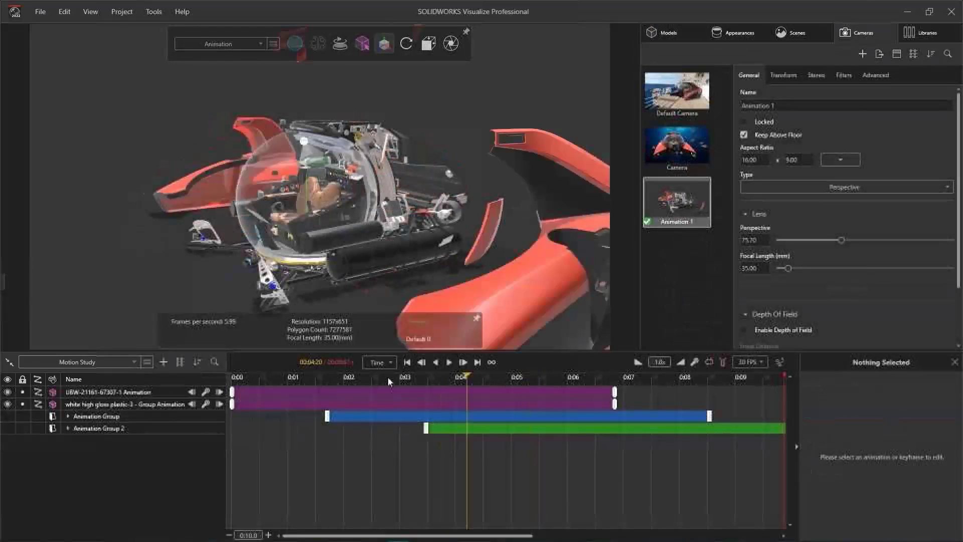
# Add a camera keyframe for Animation 1 at the very start of the motion study.
pyautogui.click(406, 362)
pyautogui.rightClick(664, 210)
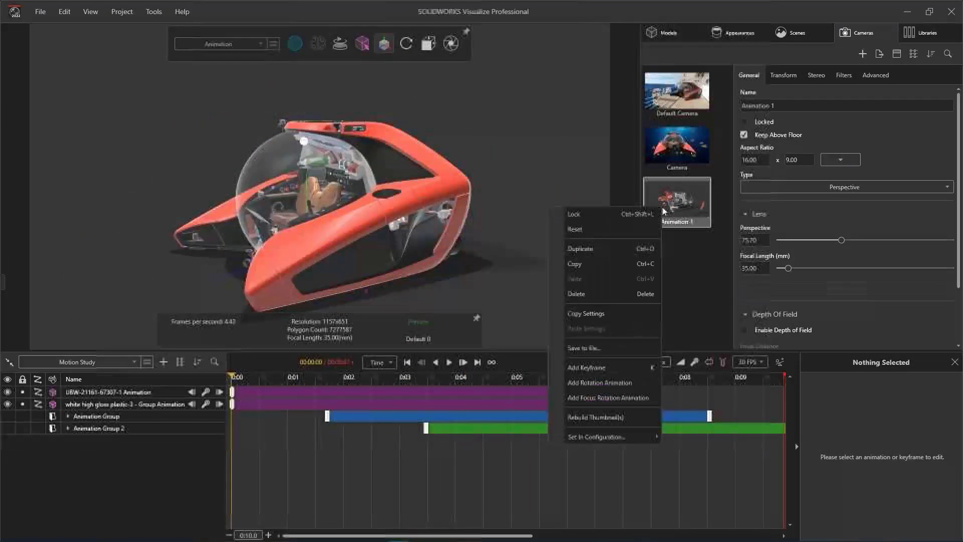
pyautogui.click(597, 367)
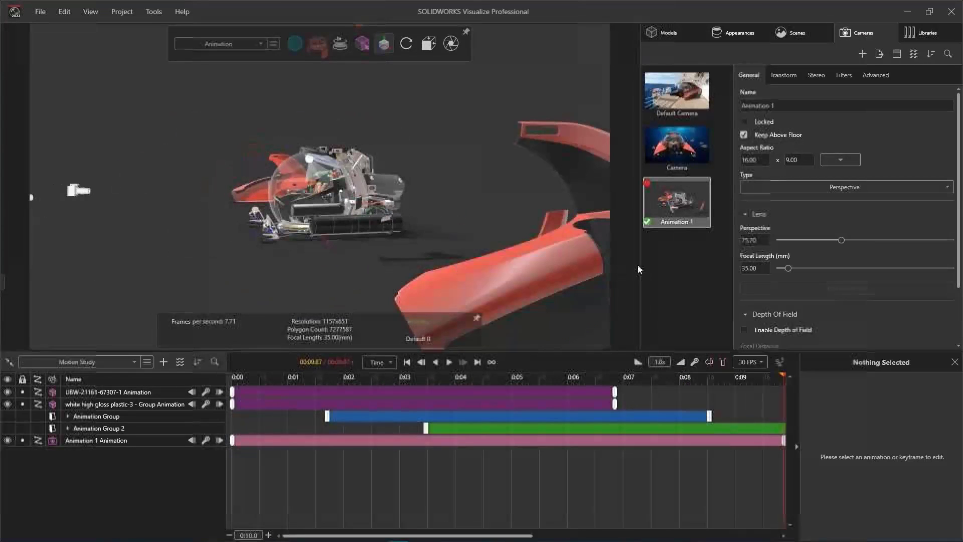
pyautogui.click(663, 265)
# Create a new camera named Animation 2 with a focal length of 85 mm.
pyautogui.click(862, 54)
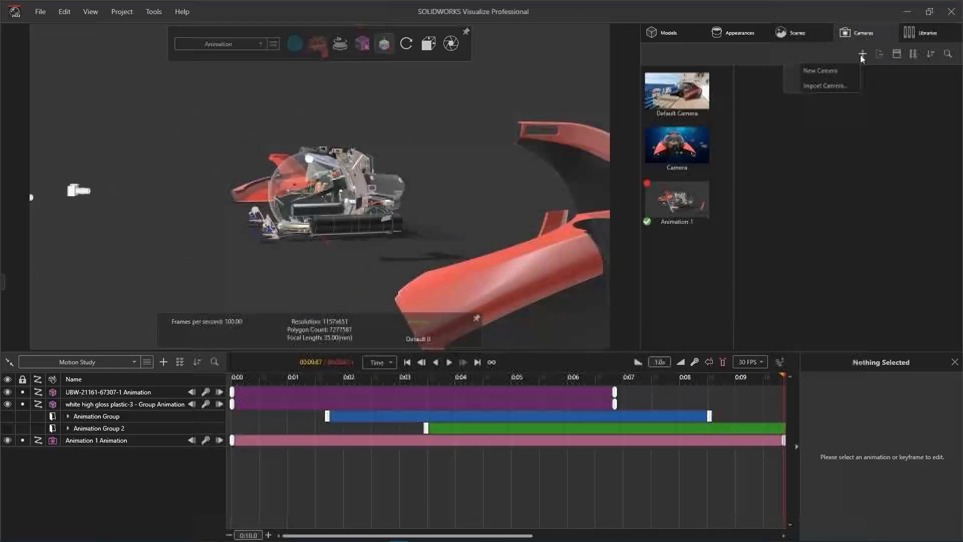
pyautogui.click(821, 71)
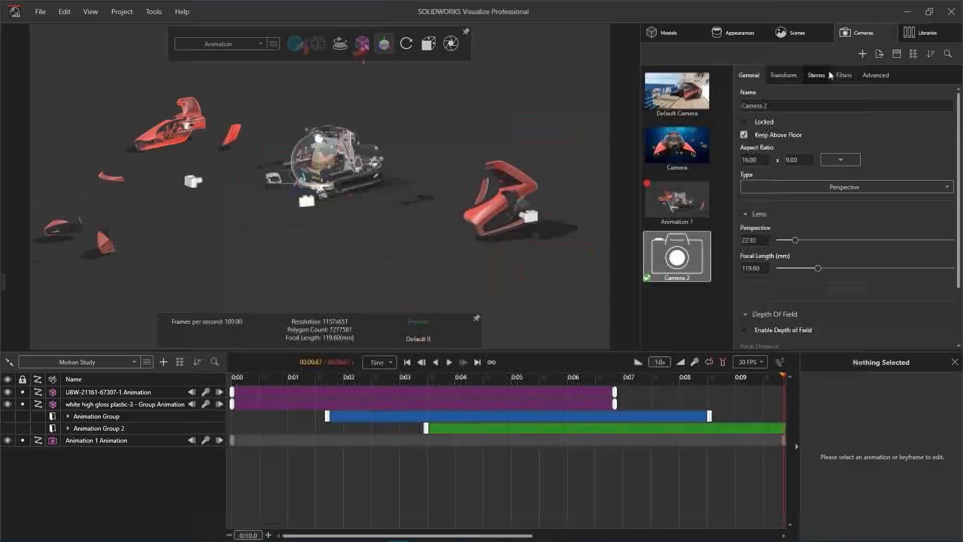
pyautogui.write('Animation 2')
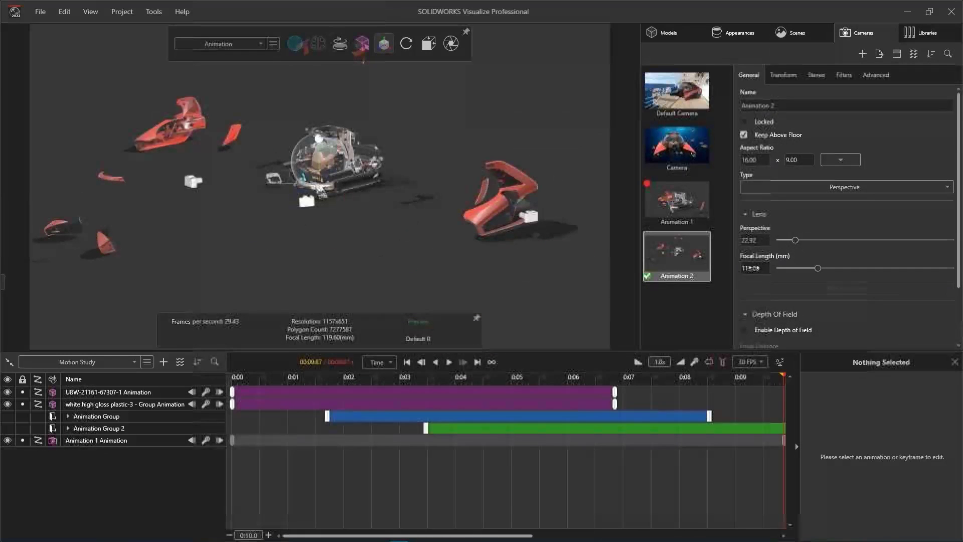
pyautogui.press('Return')
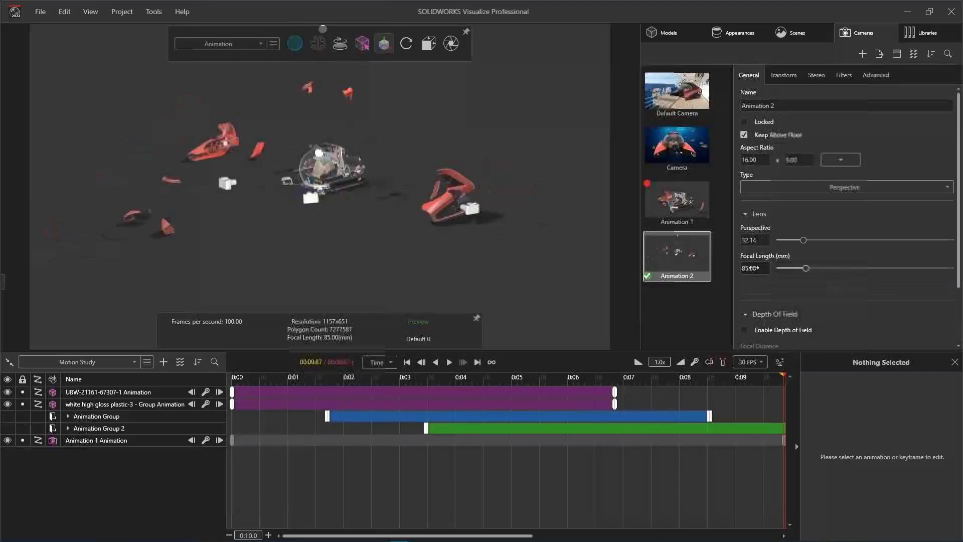
# Orient the Animation 2 camera to a preset standard view at the start of the motion study.
pyautogui.click(245, 378)
pyautogui.click(384, 44)
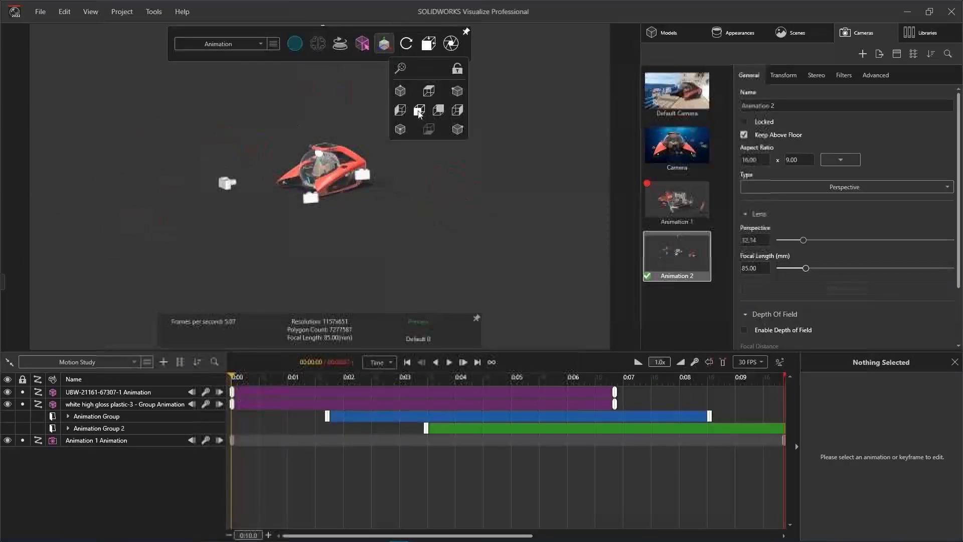
pyautogui.click(402, 95)
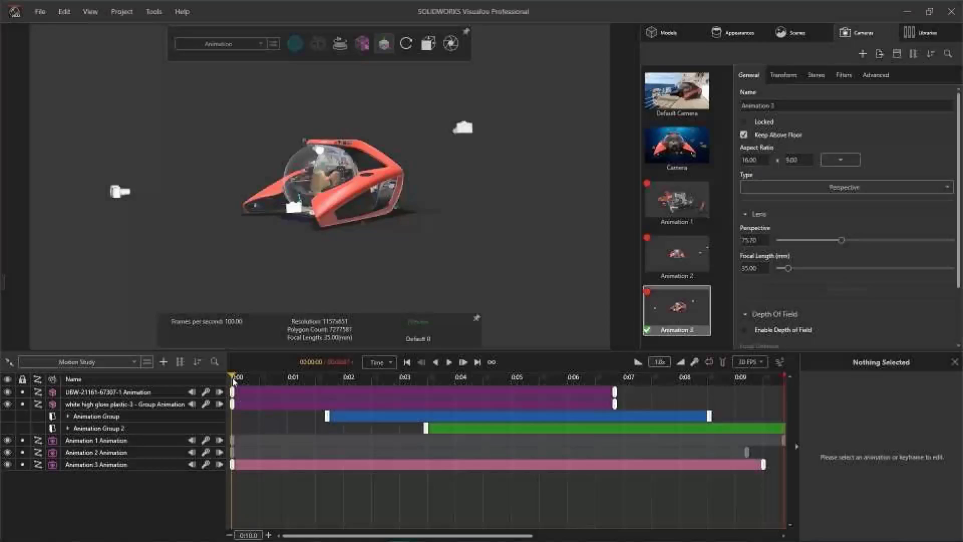
# Preview the motion from the Animation 3 camera up to 8.67 seconds and create a new camera sequence animation.
pyautogui.moveTo(238, 379); pyautogui.dragTo(717, 389)
pyautogui.click(163, 362)
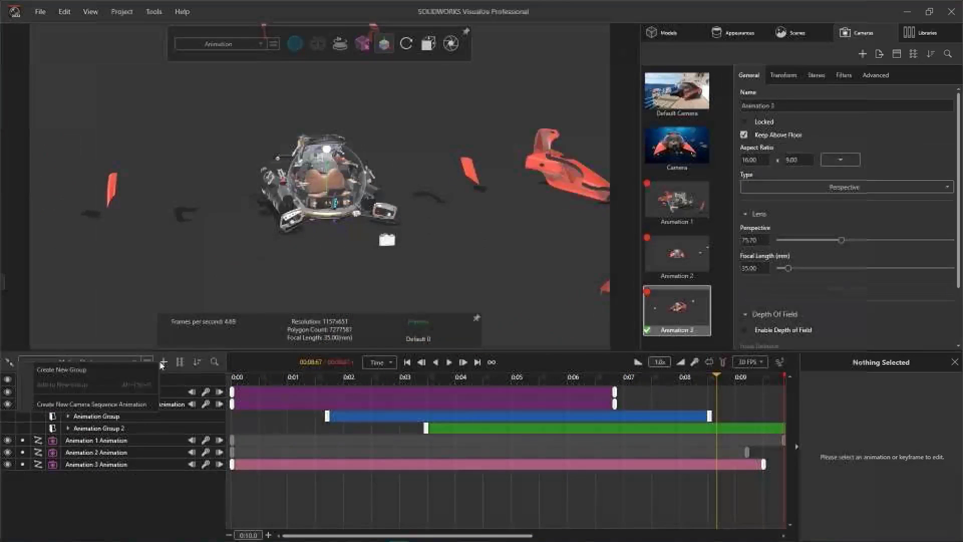
pyautogui.click(138, 404)
# Build the camera sequence by activating the Animation 1, Animation 3 and Animation 2 cameras along the timeline, beginning at zero.
pyautogui.click(238, 380)
pyautogui.moveTo(239, 382); pyautogui.dragTo(232, 382)
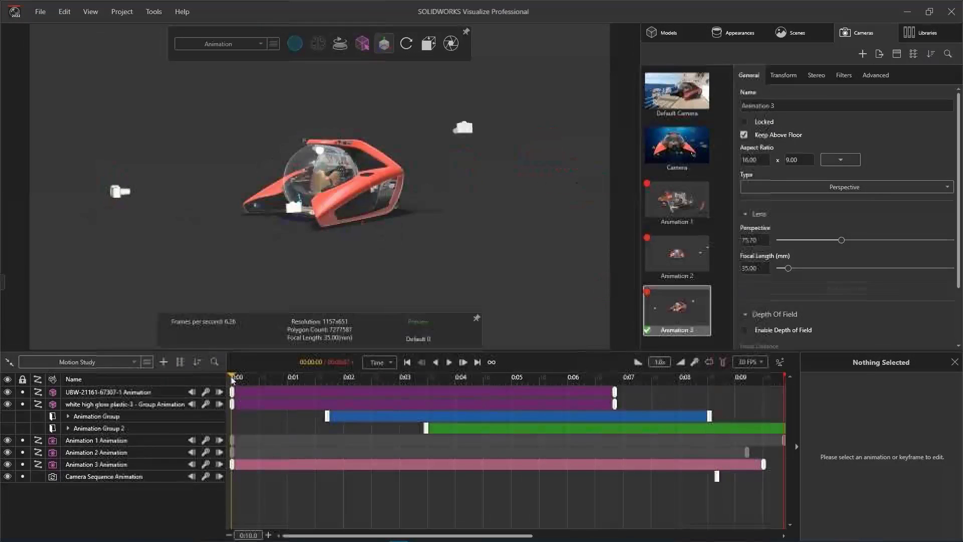
pyautogui.doubleClick(683, 207)
pyautogui.moveTo(355, 382); pyautogui.dragTo(614, 380)
pyautogui.doubleClick(678, 309)
pyautogui.doubleClick(677, 256)
pyautogui.click(717, 476)
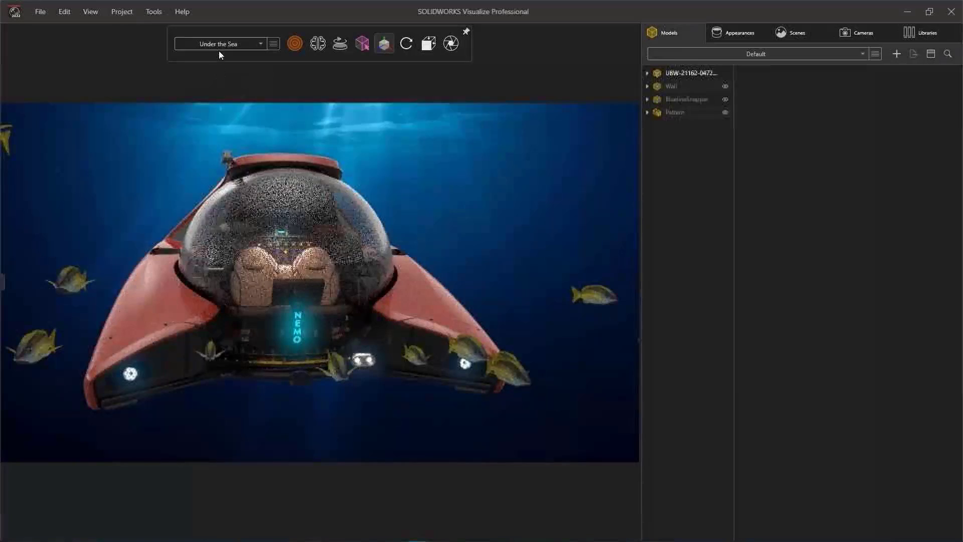
# Switch the project from the Under the Sea configuration to Ship Deck.
pyautogui.click(219, 47)
pyautogui.click(208, 97)
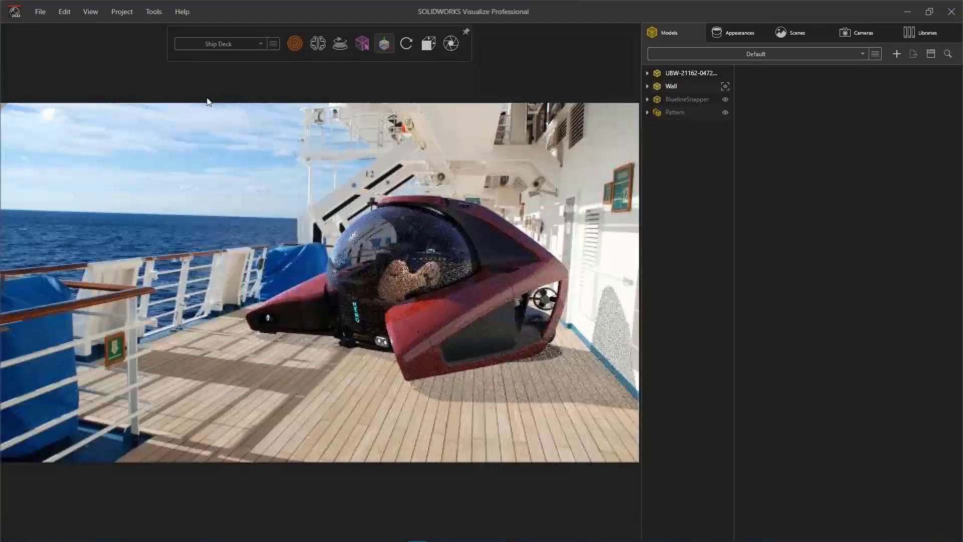
# Open the Output Viewer and review the ship deck, underwater and animation renders along with the animation job's details.
pyautogui.click(91, 12)
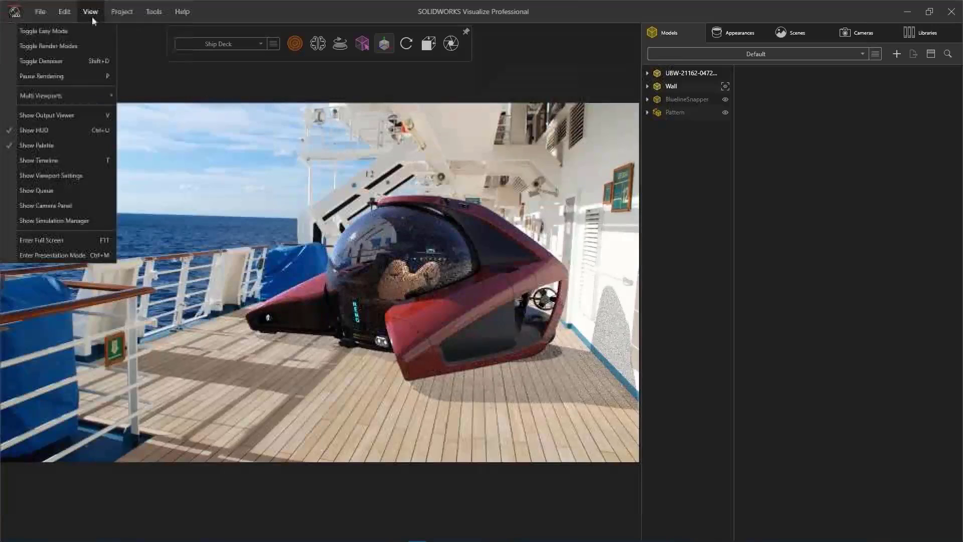
pyautogui.click(78, 117)
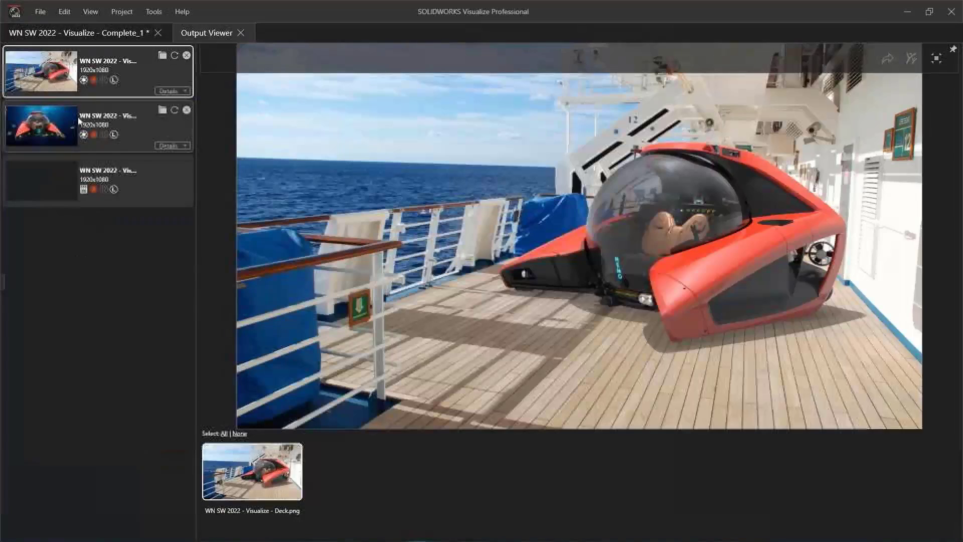
pyautogui.click(147, 131)
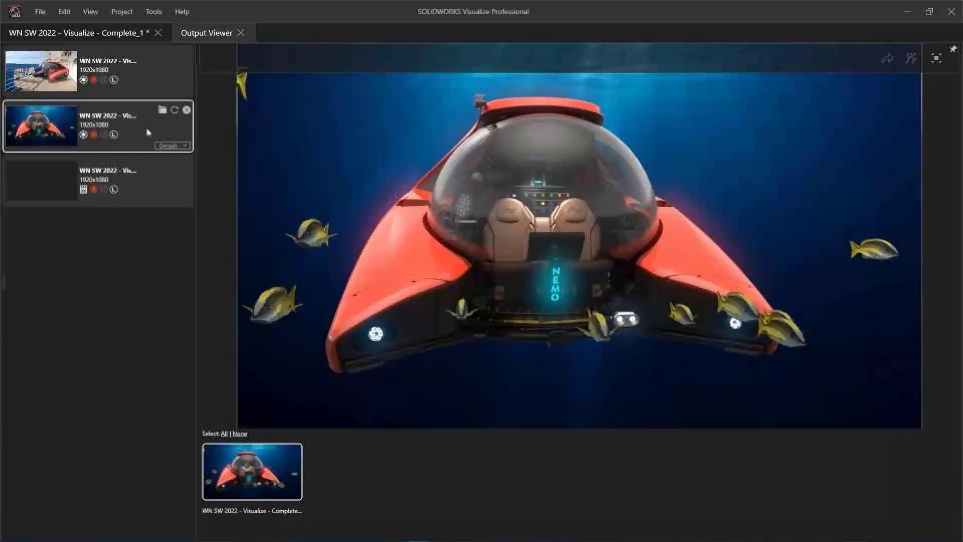
pyautogui.click(149, 180)
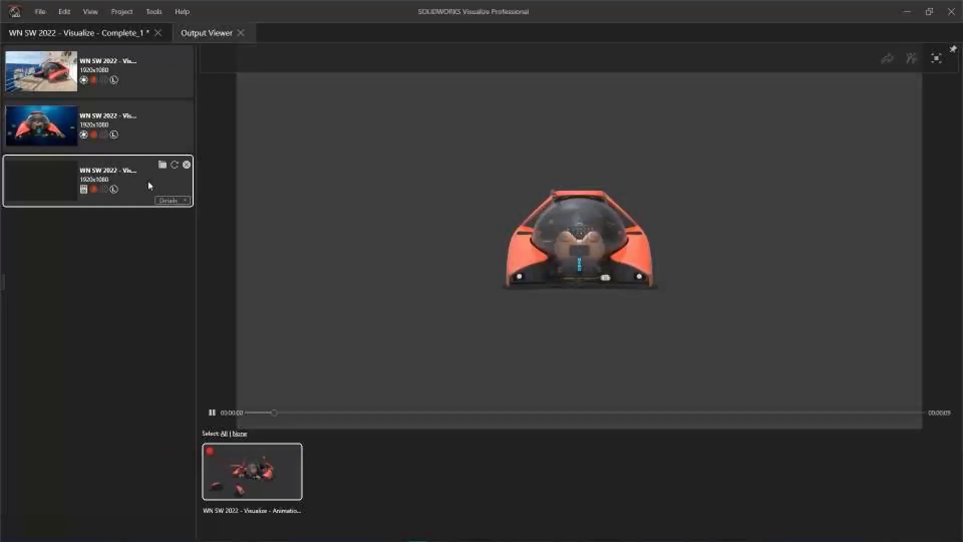
pyautogui.click(163, 201)
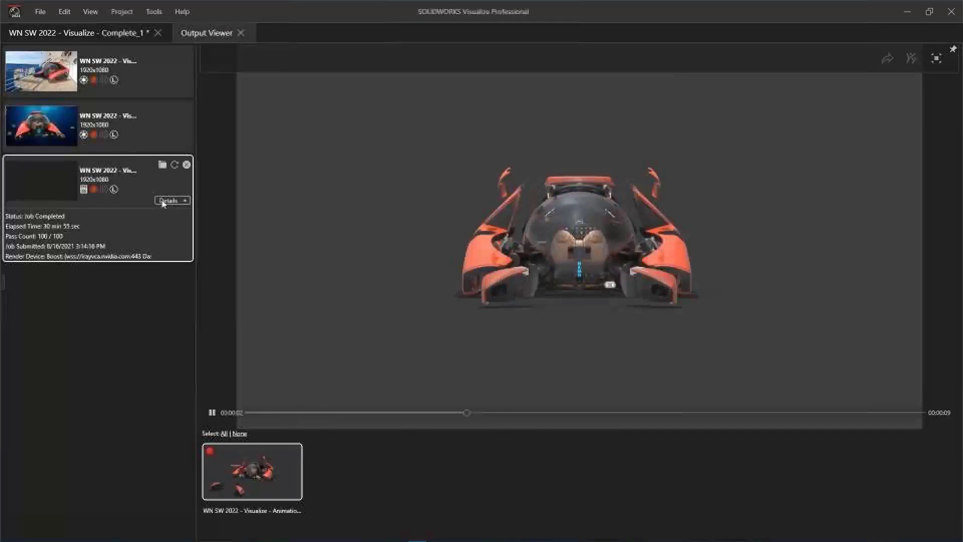
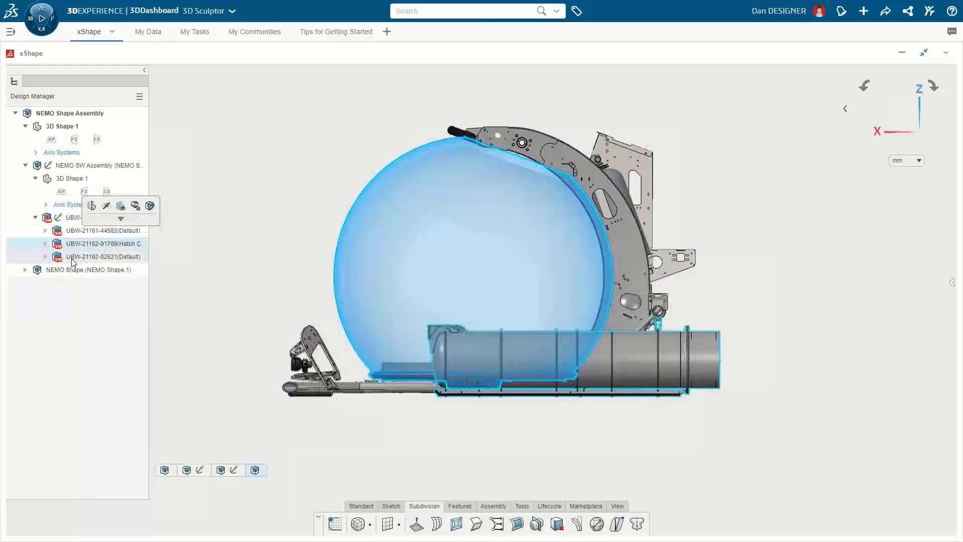
# In xShape, collapse the NEMO SW Assembly, activate the NEMO Shape component and show its Side Hand Sketch.
pyautogui.click(73, 258)
pyautogui.click(25, 165)
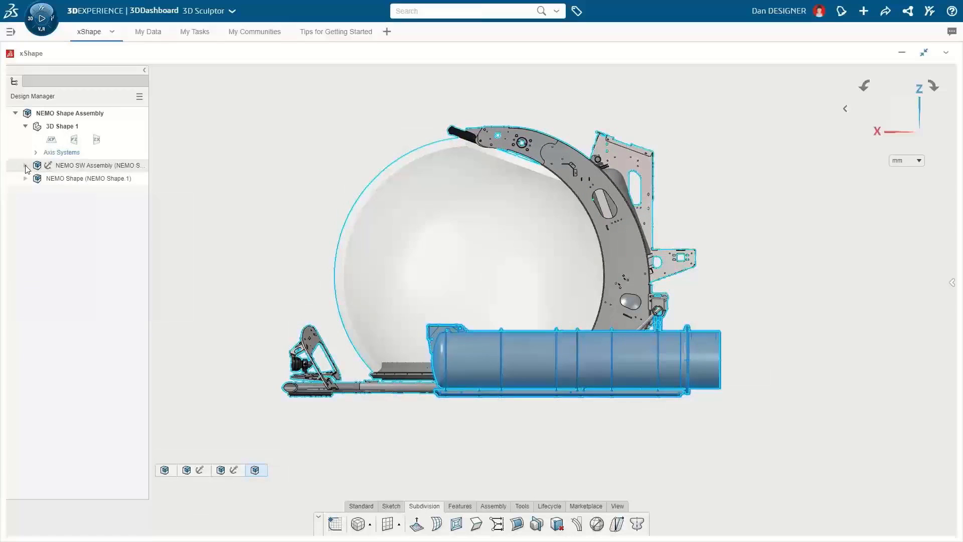
pyautogui.click(66, 179)
pyautogui.doubleClick(66, 178)
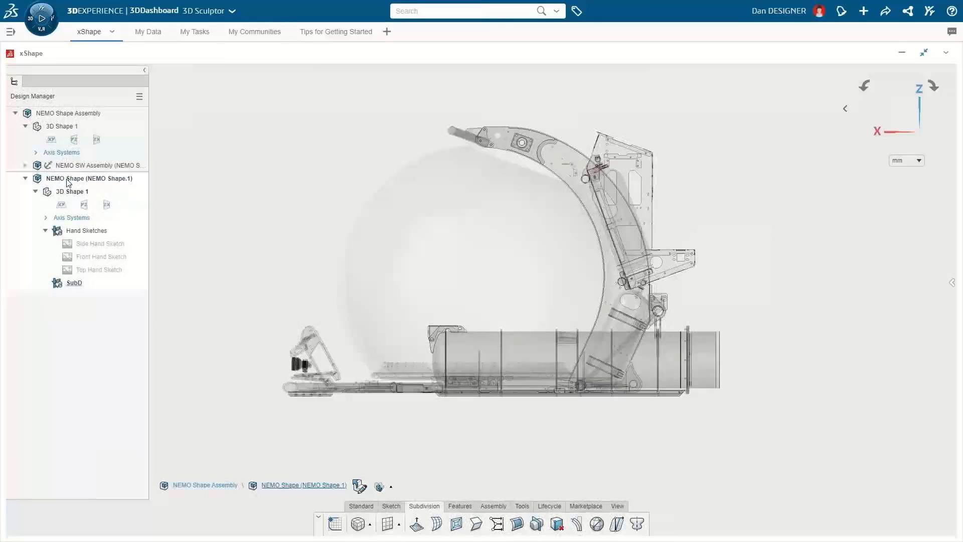
pyautogui.click(101, 245)
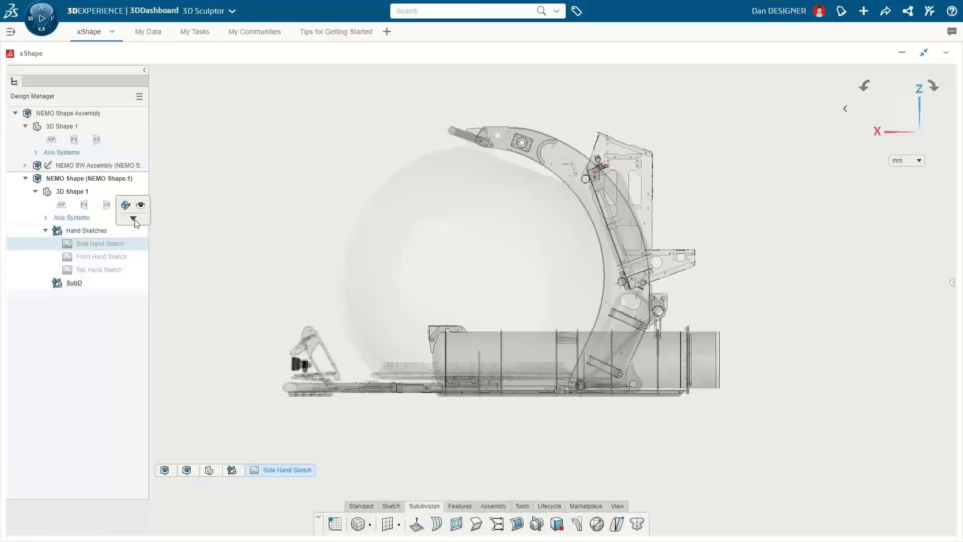
pyautogui.click(140, 204)
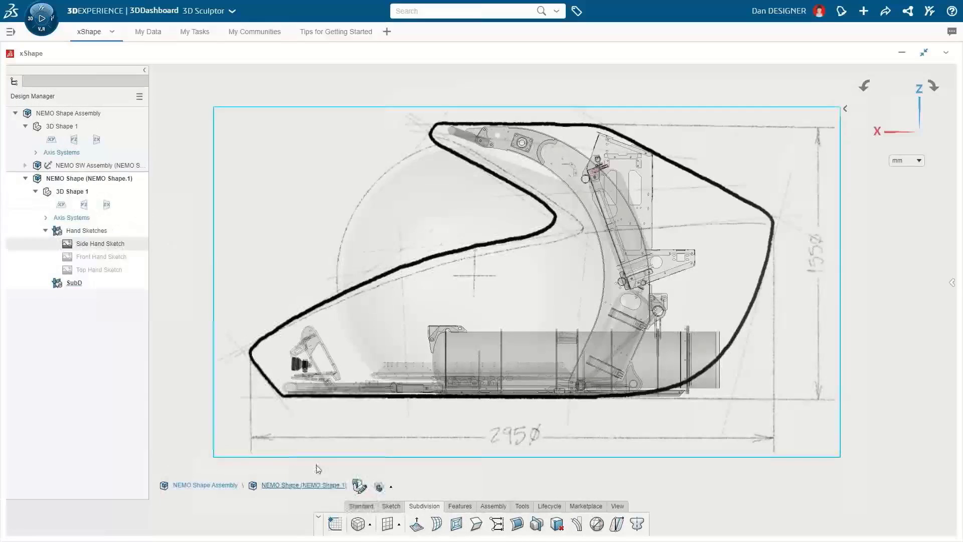
# Insert a subdivision box on the side sketch's bottom line, three faces long and one wide and high, and stretch it rearward to the sketch's rear extent.
pyautogui.click(369, 524)
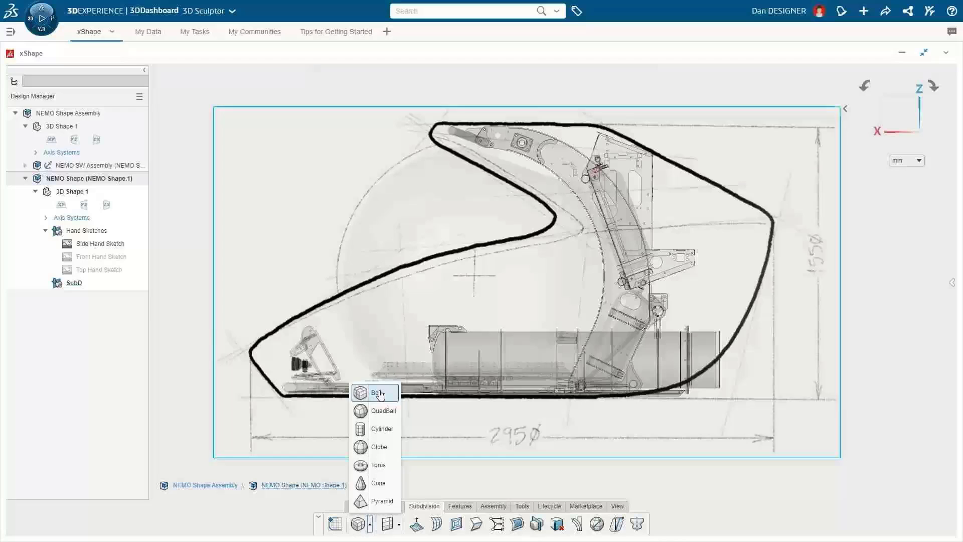
pyautogui.click(380, 394)
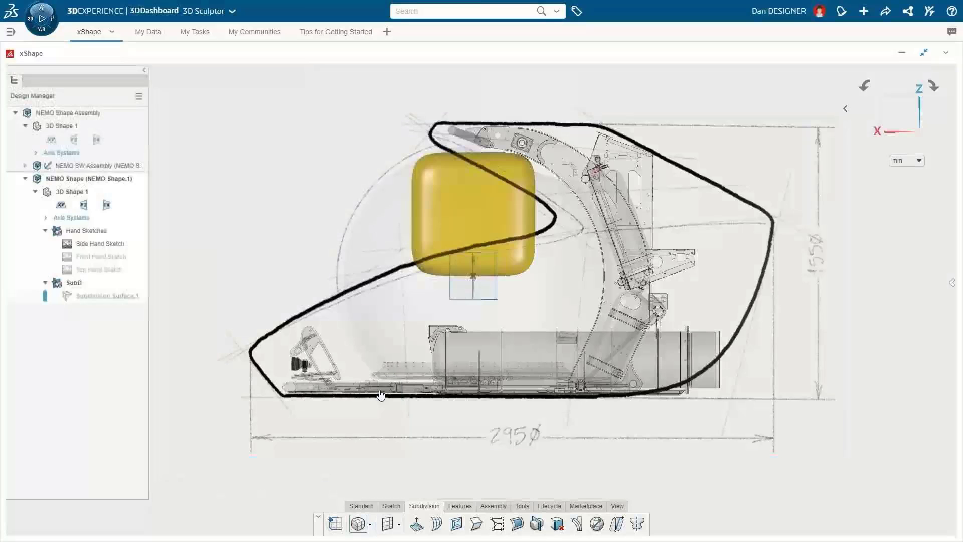
pyautogui.click(333, 398)
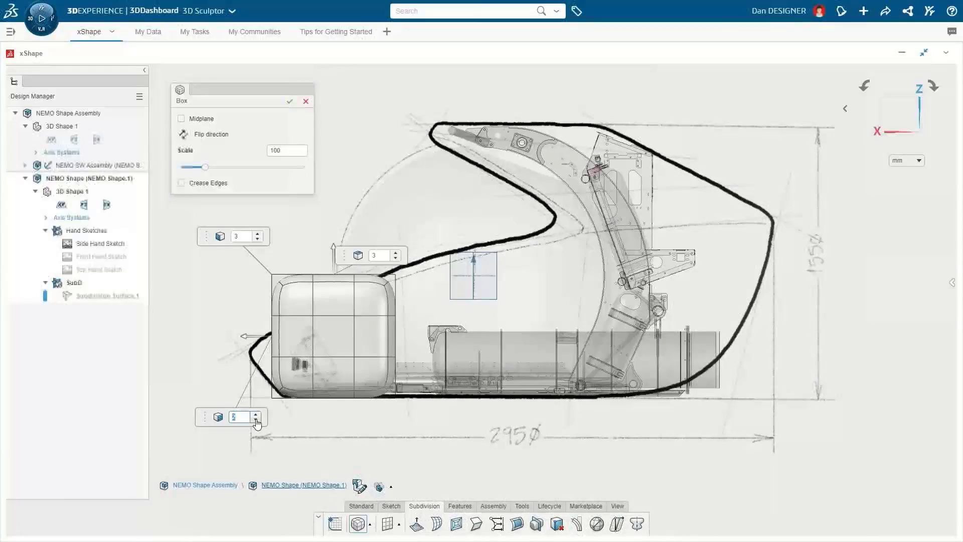
pyautogui.click(256, 420)
pyautogui.click(256, 420)
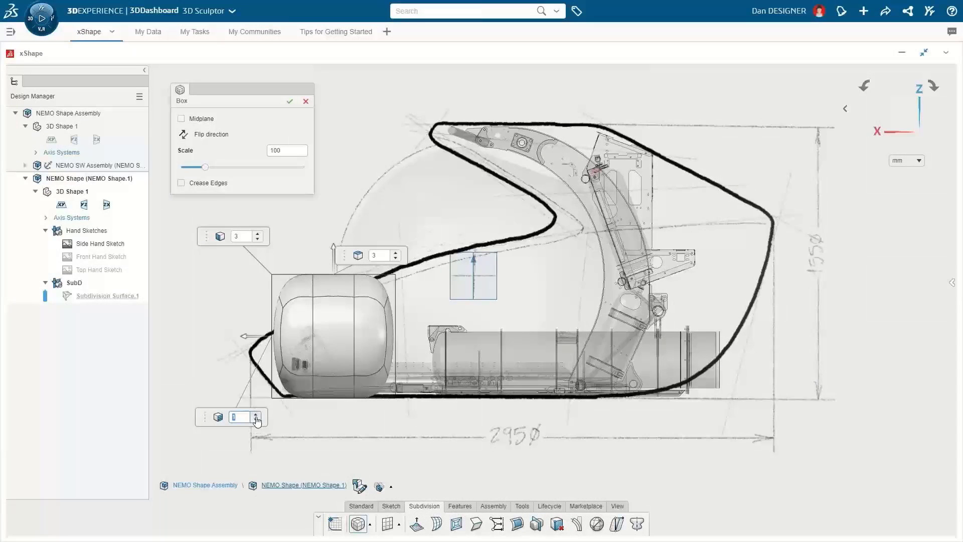
pyautogui.click(257, 241)
pyautogui.click(289, 103)
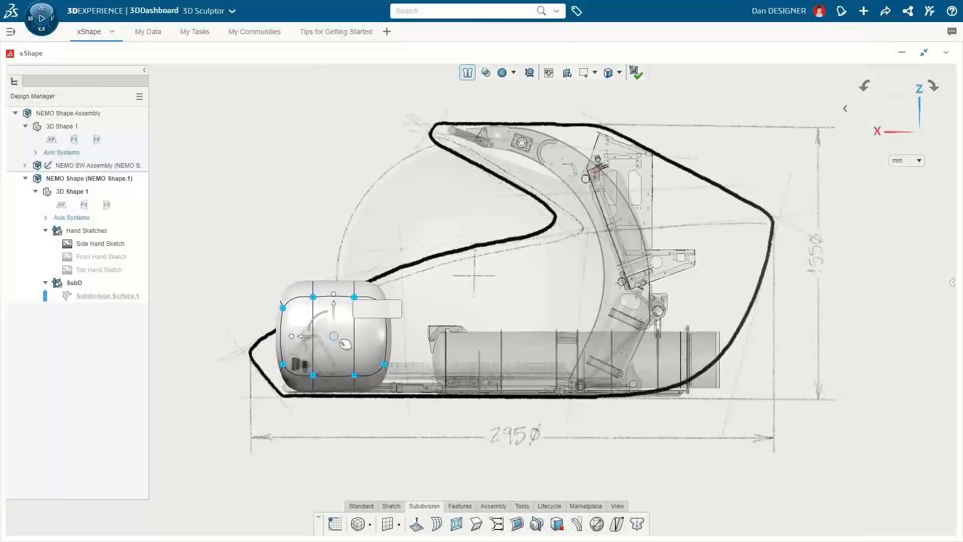
pyautogui.moveTo(303, 340); pyautogui.dragTo(245, 338)
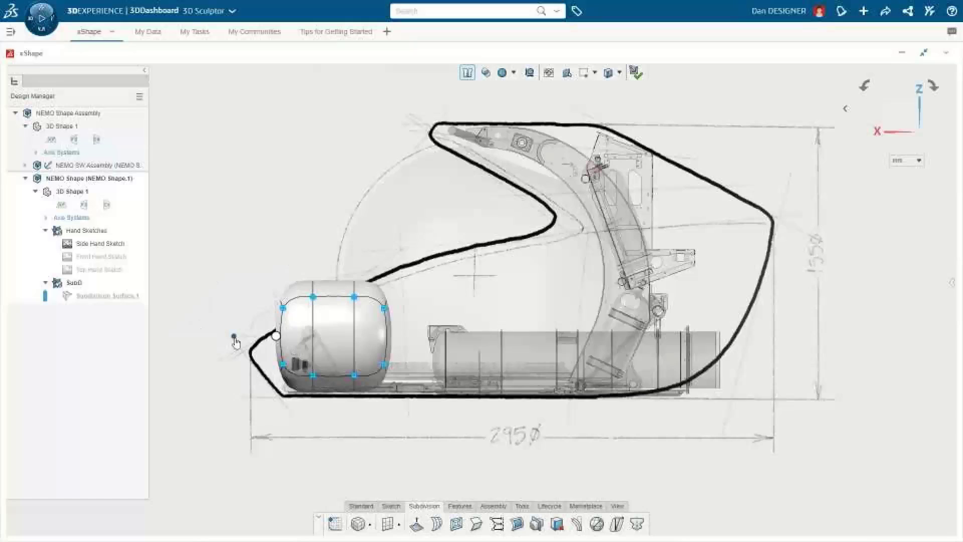
pyautogui.moveTo(232, 338); pyautogui.dragTo(101, 335)
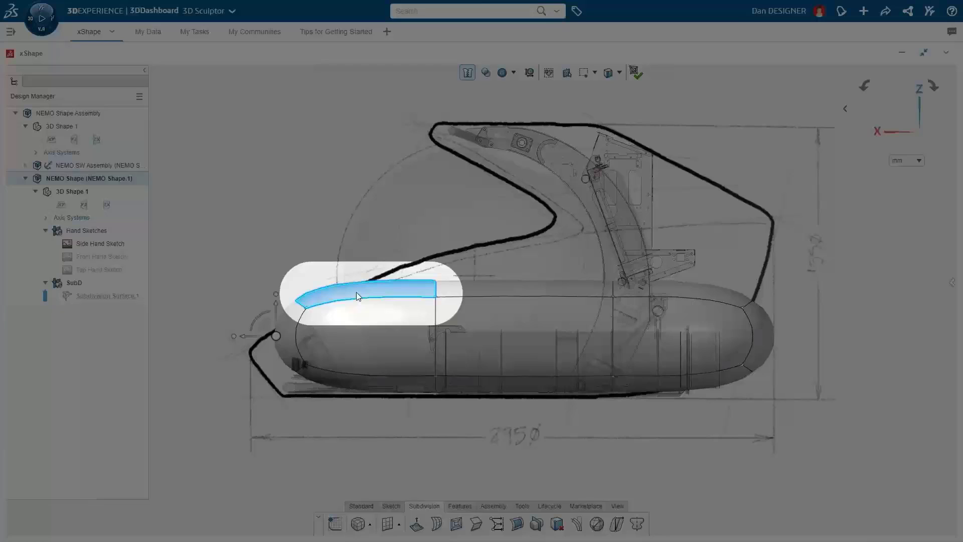
# Apply a Smooth Crease to the perimeter loop of top, front, bottom and rear faces on the box.
pyautogui.click(356, 292)
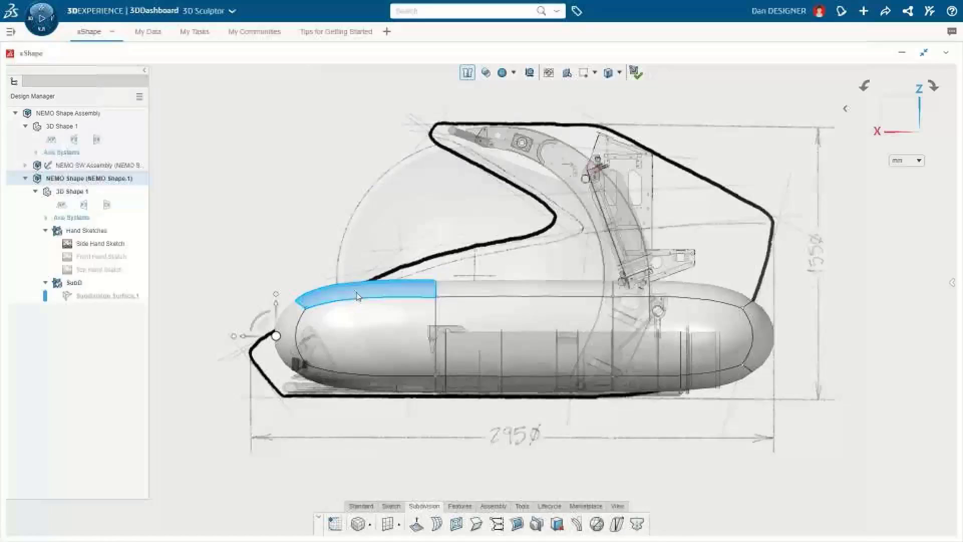
pyautogui.doubleClick(592, 291)
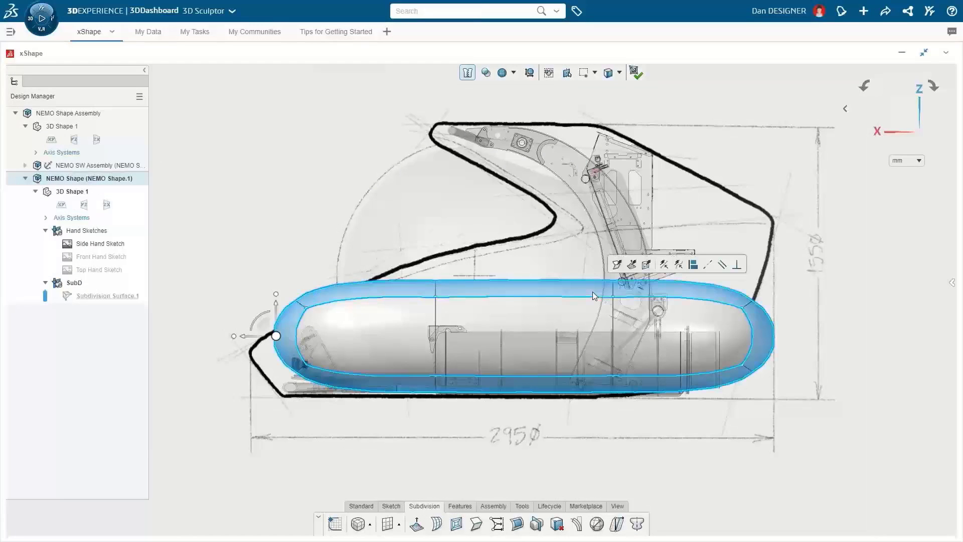
pyautogui.moveTo(591, 290); pyautogui.dragTo(623, 329, button='middle')
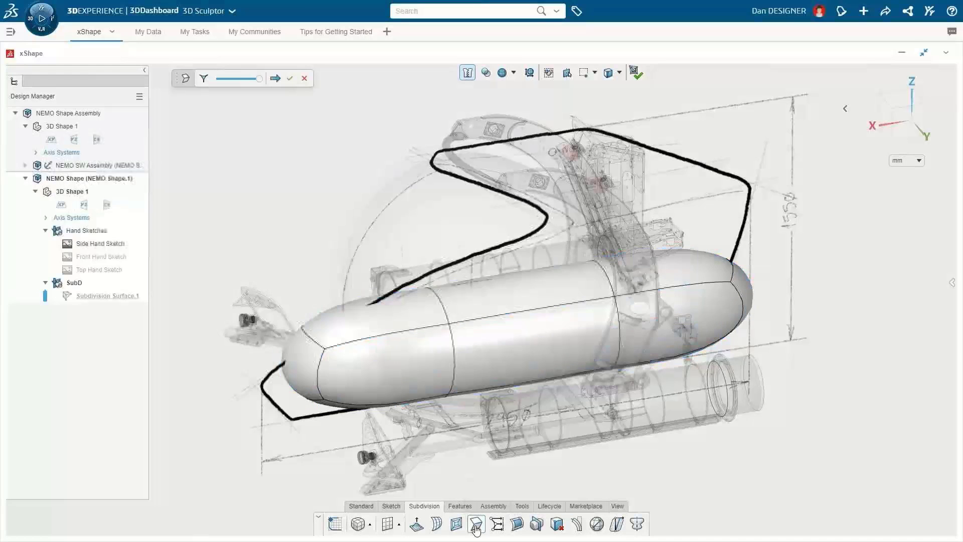
pyautogui.click(455, 416)
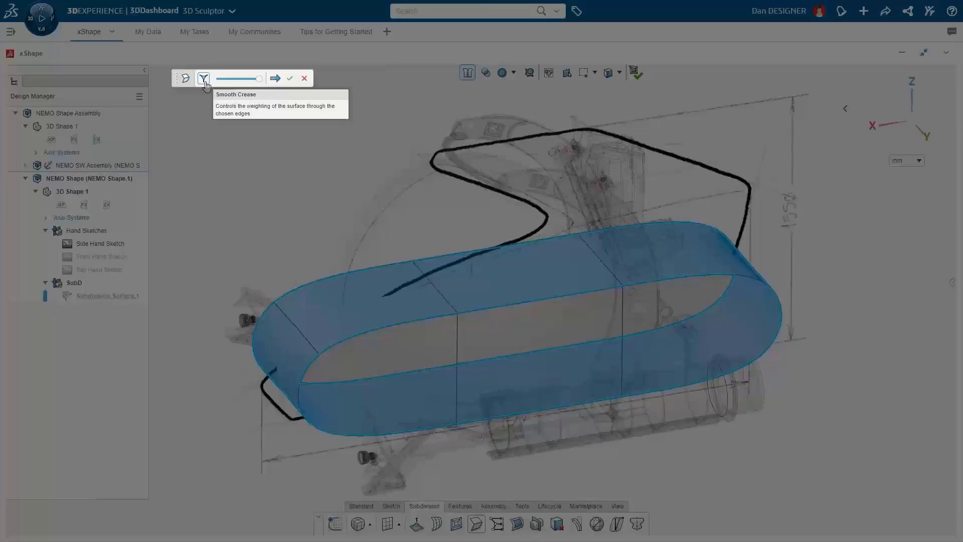
pyautogui.click(204, 79)
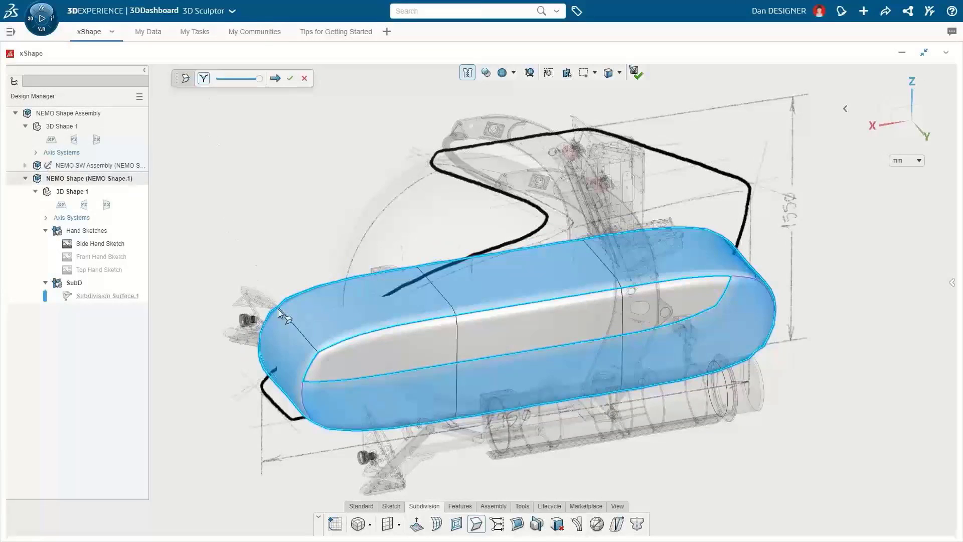
# Add smooth creases to the box's upper and lower front edges and its upper rear edge.
pyautogui.click(295, 351)
pyautogui.moveTo(296, 381); pyautogui.dragTo(309, 355, button='middle')
pyautogui.click(281, 452)
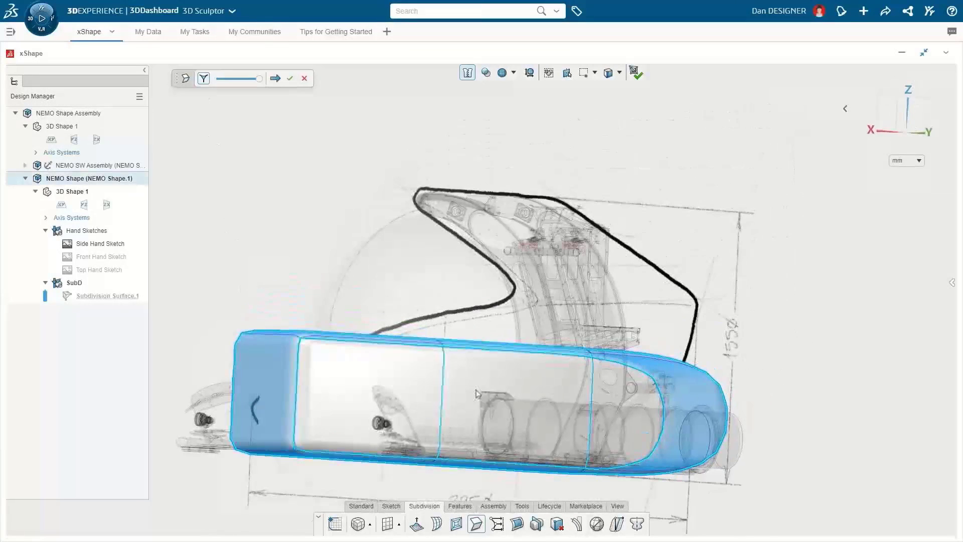
pyautogui.moveTo(477, 393); pyautogui.dragTo(512, 415, button='middle')
pyautogui.click(725, 314)
pyautogui.keyDown('ctrl'); pyautogui.moveTo(725, 314); pyautogui.dragTo(753, 246, button='middle'); pyautogui.keyUp('ctrl')
pyautogui.click(290, 79)
# Quick Align the body's upper vertices to the side sketch between nose tip and rear corner, and shift the lower nose vertices rearward.
pyautogui.hotkey('ctrl', '4')
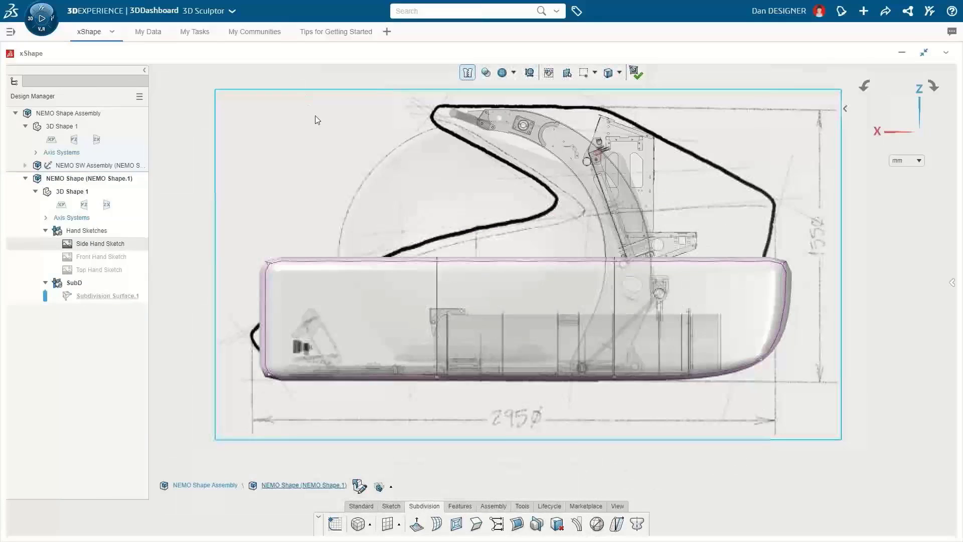
pyautogui.keyDown('ctrl'); pyautogui.moveTo(315, 118); pyautogui.dragTo(332, 157, button='middle'); pyautogui.keyUp('ctrl')
pyautogui.moveTo(247, 261); pyautogui.dragTo(836, 326)
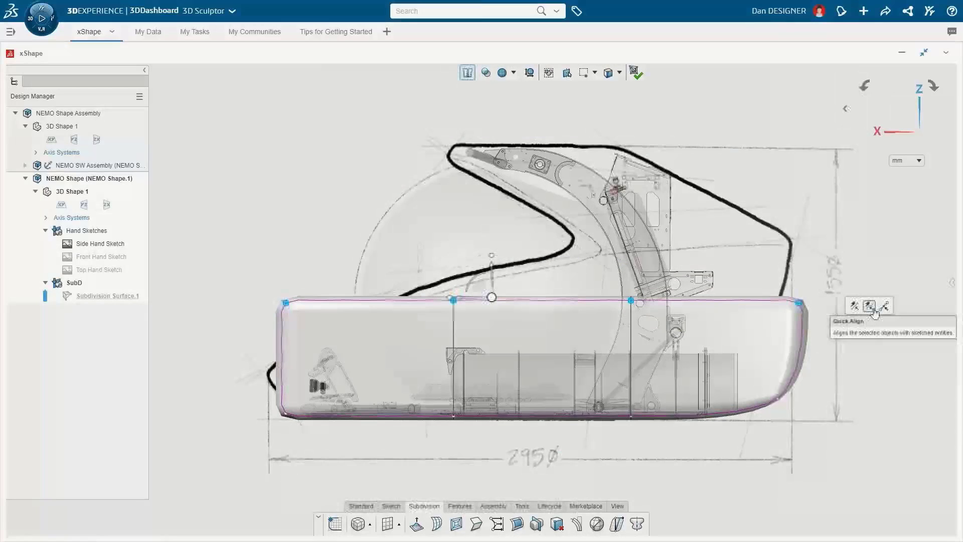
pyautogui.click(870, 306)
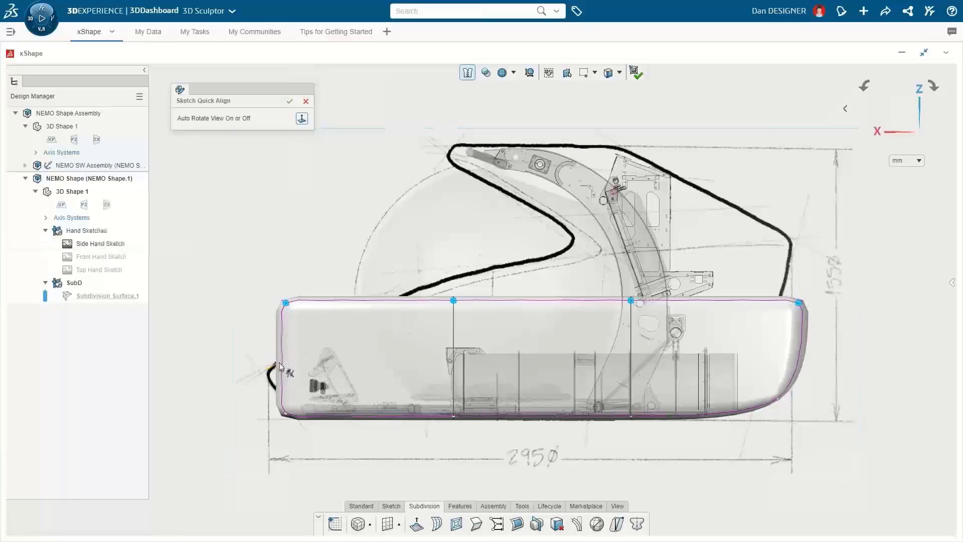
pyautogui.moveTo(268, 370)
pyautogui.mouseDown()
pyautogui.moveTo(386, 305)
pyautogui.moveTo(551, 262)
pyautogui.moveTo(791, 246)
pyautogui.mouseUp()
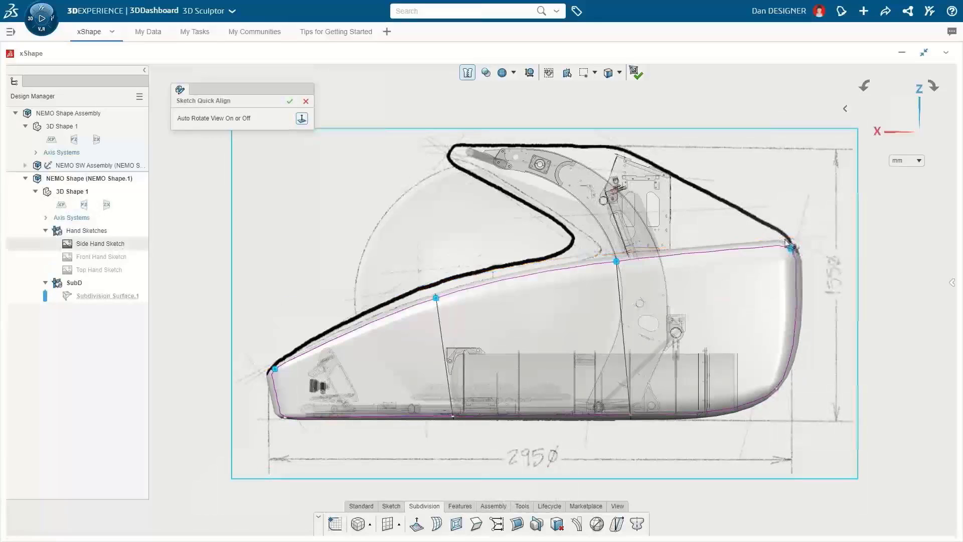
pyautogui.click(290, 101)
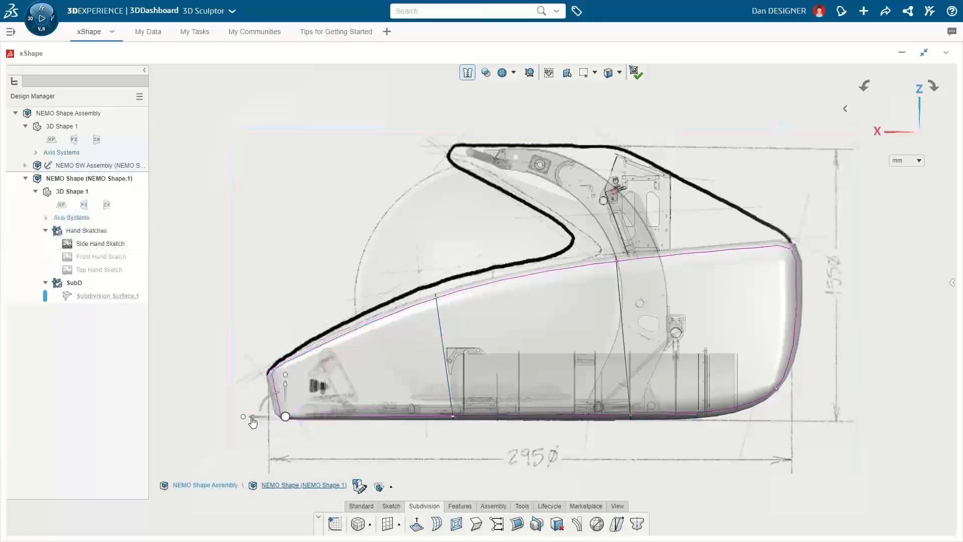
pyautogui.moveTo(252, 418); pyautogui.dragTo(272, 419)
# In the front view, show the front and top hand sketches, move the body sideways over the side pontoon and shift its inner vertices outward.
pyautogui.hotkey('ctrl', '1')
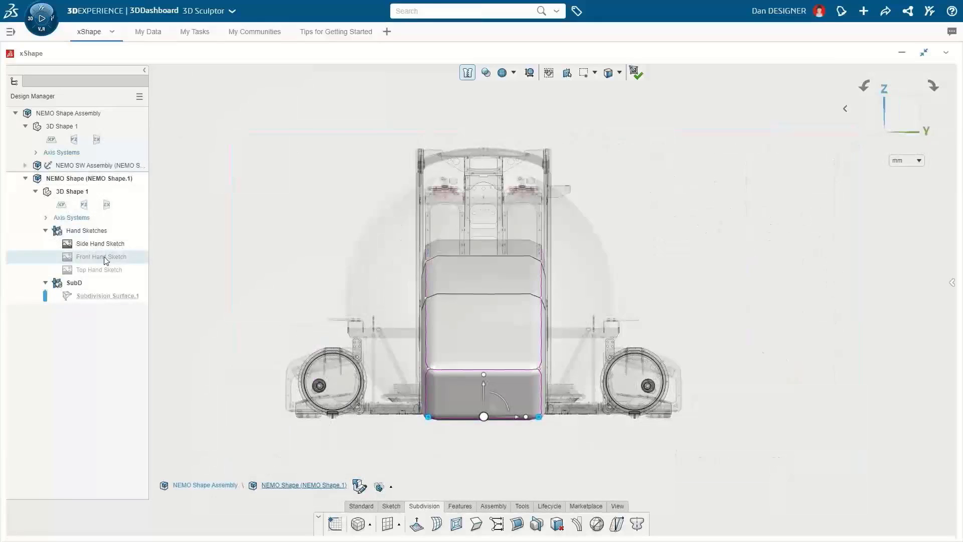
pyautogui.click(106, 260)
pyautogui.click(129, 225)
pyautogui.moveTo(512, 368); pyautogui.dragTo(653, 378)
pyautogui.moveTo(611, 437); pyautogui.dragTo(540, 243)
pyautogui.moveTo(601, 355); pyautogui.dragTo(617, 356)
# In the top view, move the inner nose vertices rearward to slant the front of the body.
pyautogui.hotkey('ctrl', '5')
pyautogui.moveTo(512, 466); pyautogui.dragTo(572, 389)
pyautogui.moveTo(539, 456); pyautogui.dragTo(541, 405)
# Align the manipulator to the nose's inner vertical edge and move the upper inner nose vertex along that edge.
pyautogui.hotkey('ctrl', '1')
pyautogui.moveTo(547, 402); pyautogui.dragTo(628, 409, button='middle')
pyautogui.scroll(8, 627, 399)
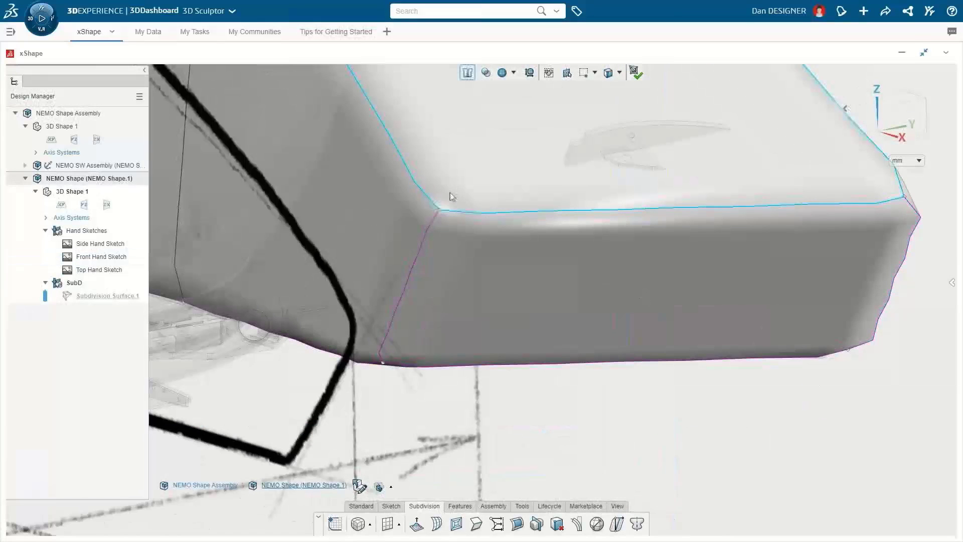
pyautogui.click(438, 210)
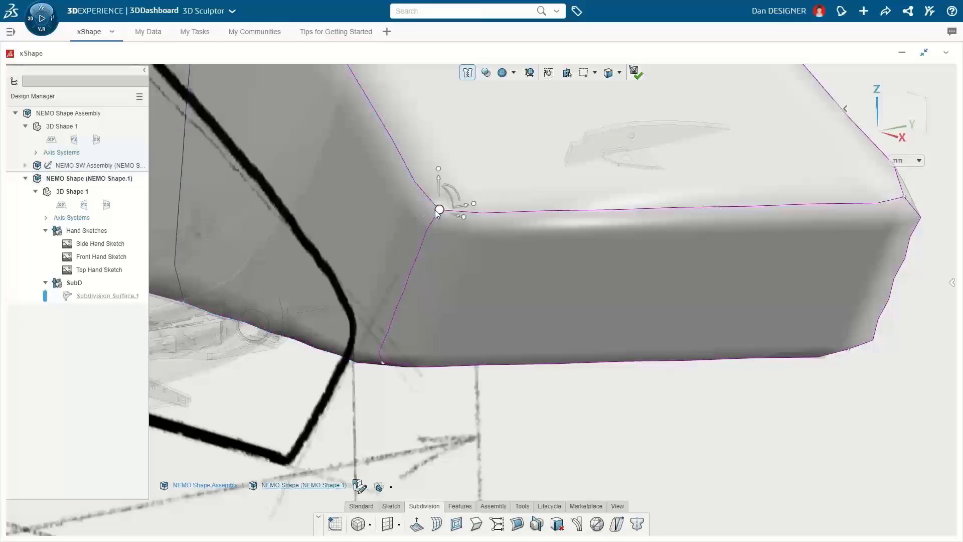
pyautogui.click(427, 239)
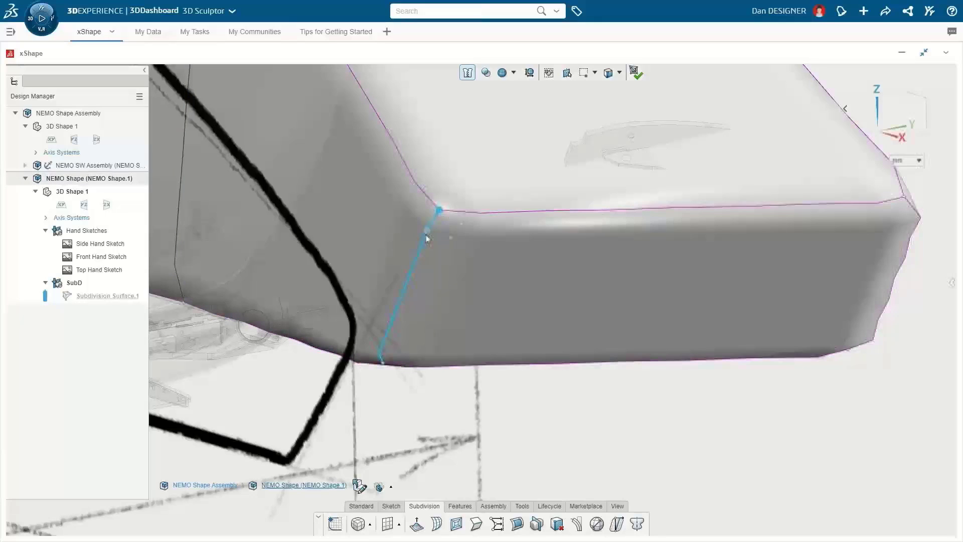
pyautogui.click(428, 238)
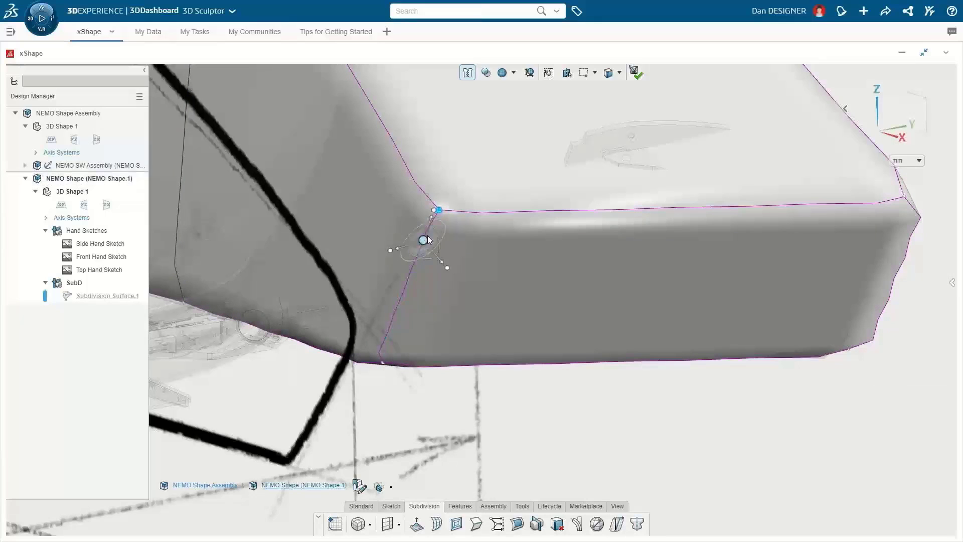
pyautogui.click(432, 219)
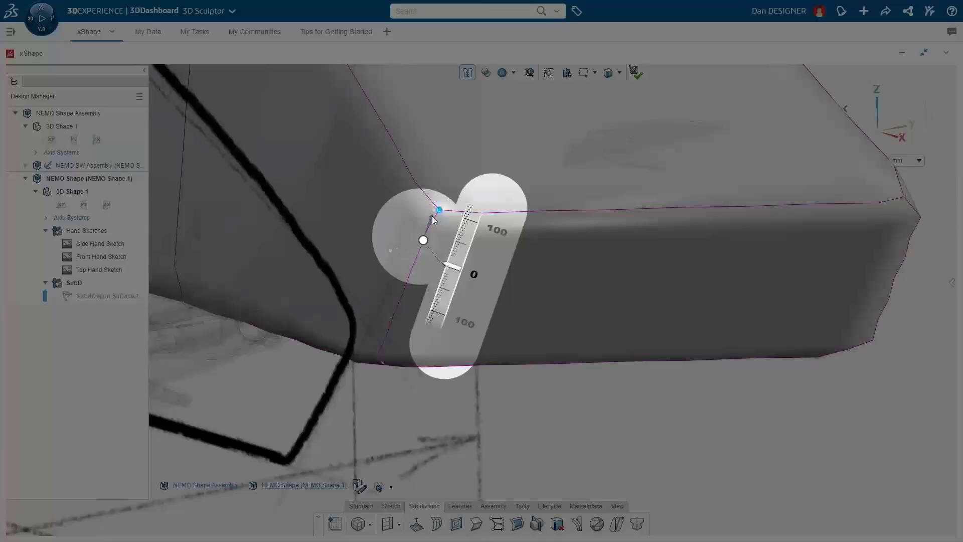
pyautogui.moveTo(432, 219); pyautogui.dragTo(498, 142)
# In the side view, move the nose vertices forward to the sketch outline and pull the lower rear vertices forward.
pyautogui.hotkey('ctrl', '4')
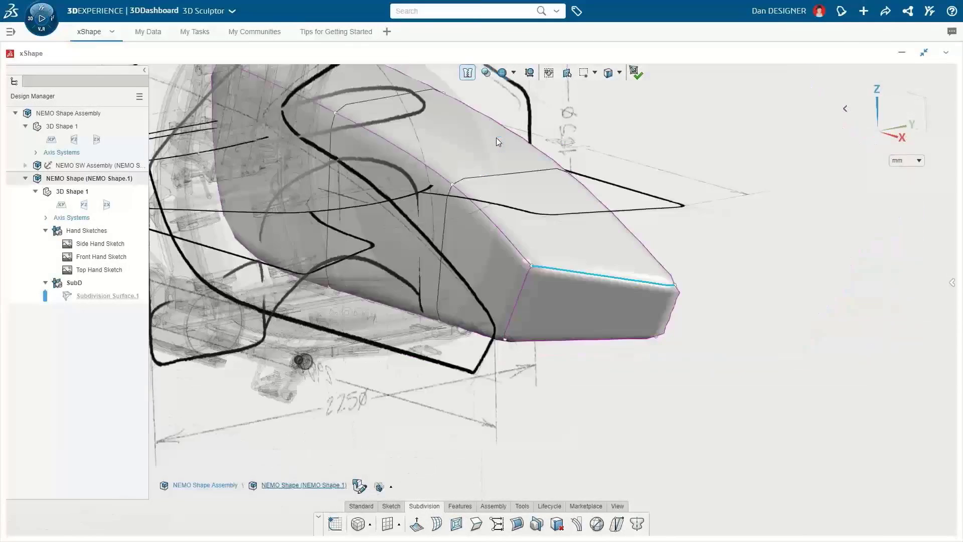
pyautogui.keyDown('shift'); pyautogui.moveTo(493, 361); pyautogui.dragTo(508, 227, button='middle'); pyautogui.keyUp('shift')
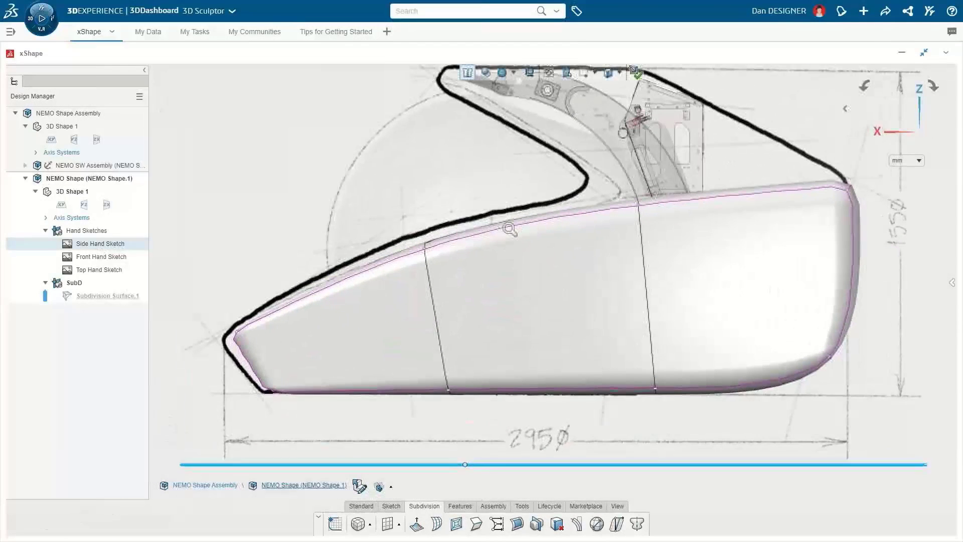
pyautogui.moveTo(372, 224); pyautogui.dragTo(202, 434)
pyautogui.moveTo(260, 354); pyautogui.dragTo(246, 357)
pyautogui.click(218, 313)
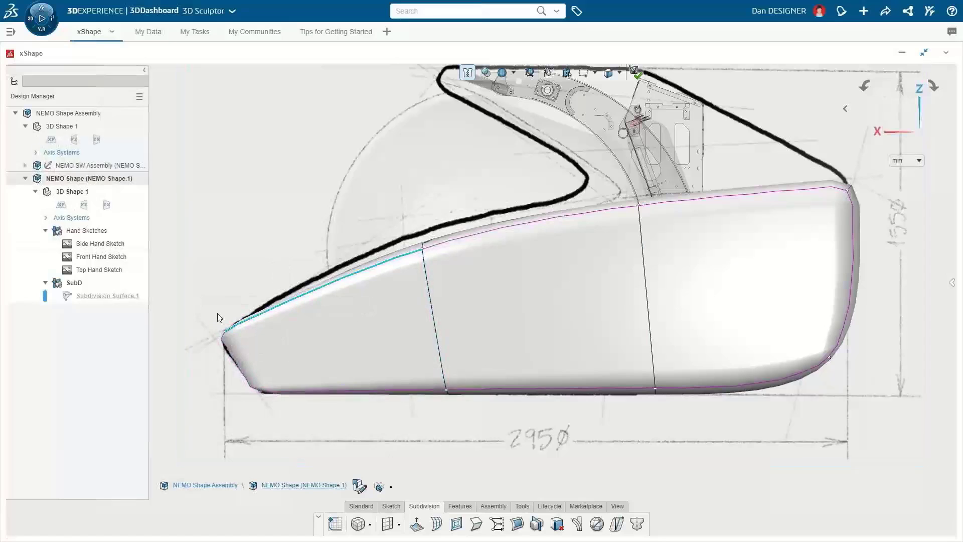
pyautogui.moveTo(888, 413); pyautogui.dragTo(788, 322)
pyautogui.moveTo(798, 357)
pyautogui.mouseDown()
pyautogui.moveTo(712, 357)
pyautogui.moveTo(721, 357)
pyautogui.mouseUp()
pyautogui.press('Escape')
# Hide the Hand Sketches group and extrude the body's rear top face upward.
pyautogui.click(102, 234)
pyautogui.click(126, 203)
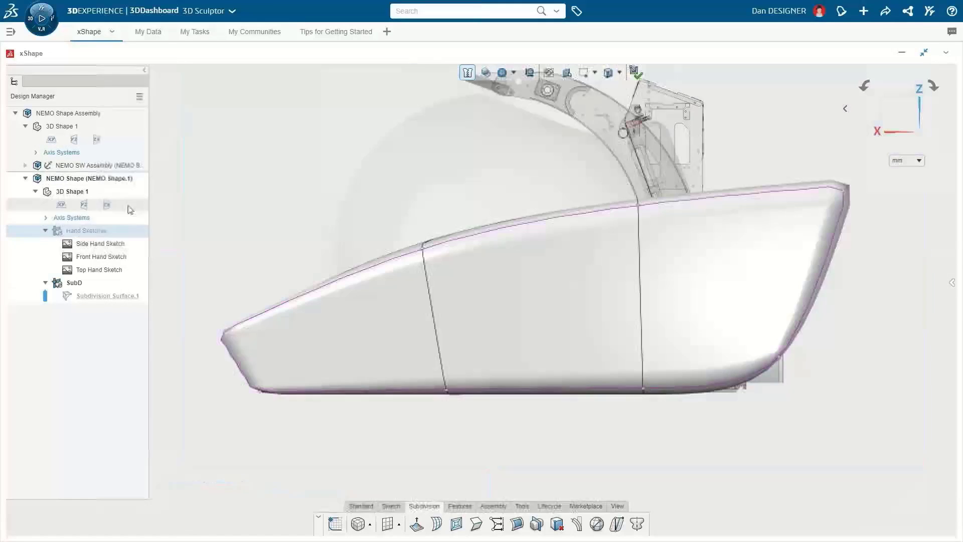
pyautogui.moveTo(390, 199); pyautogui.dragTo(441, 246, button='middle')
pyautogui.moveTo(681, 208); pyautogui.dragTo(671, 220, button='middle')
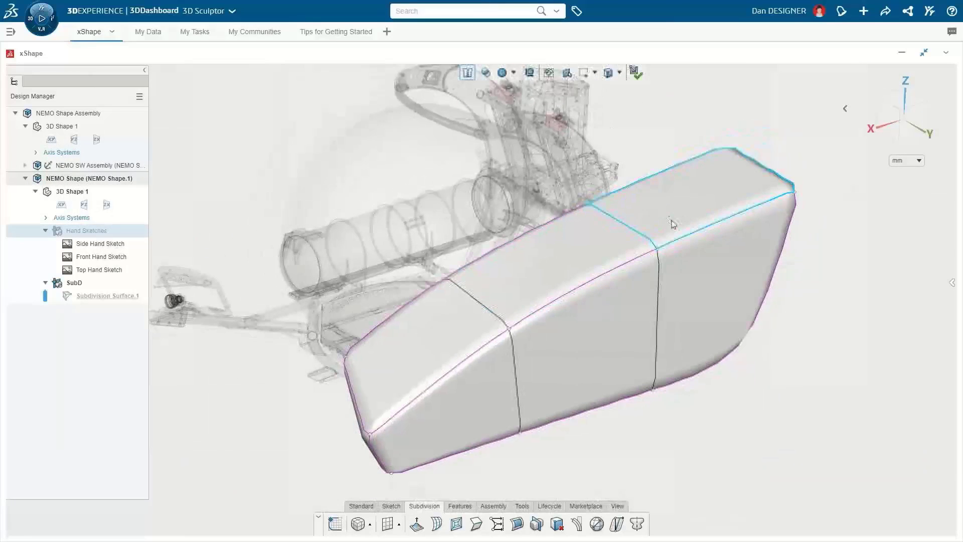
pyautogui.click(669, 216)
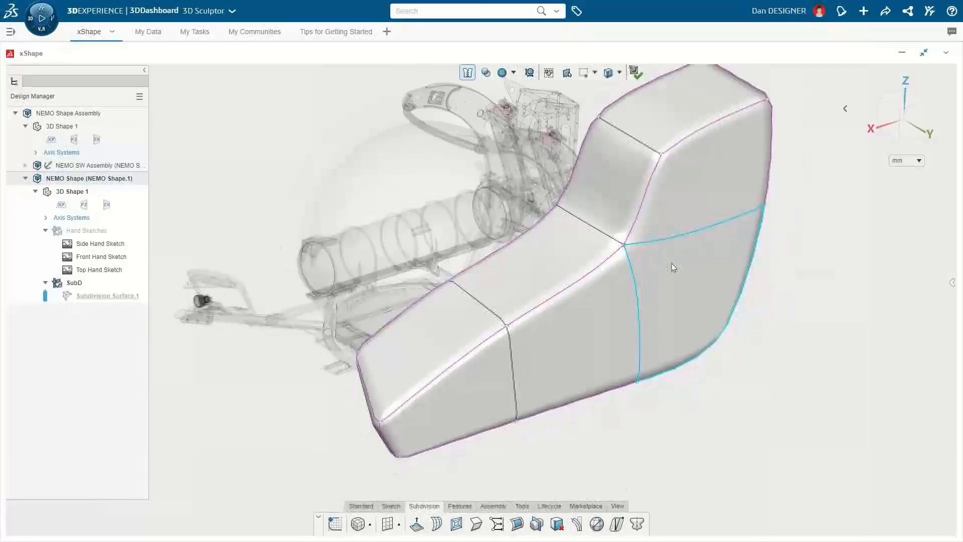
# Move the two inner rear faces toward the submarine's centre and mirror the body with Symmetry about the zx plane.
pyautogui.moveTo(672, 265); pyautogui.dragTo(516, 198, button='middle')
pyautogui.click(504, 248)
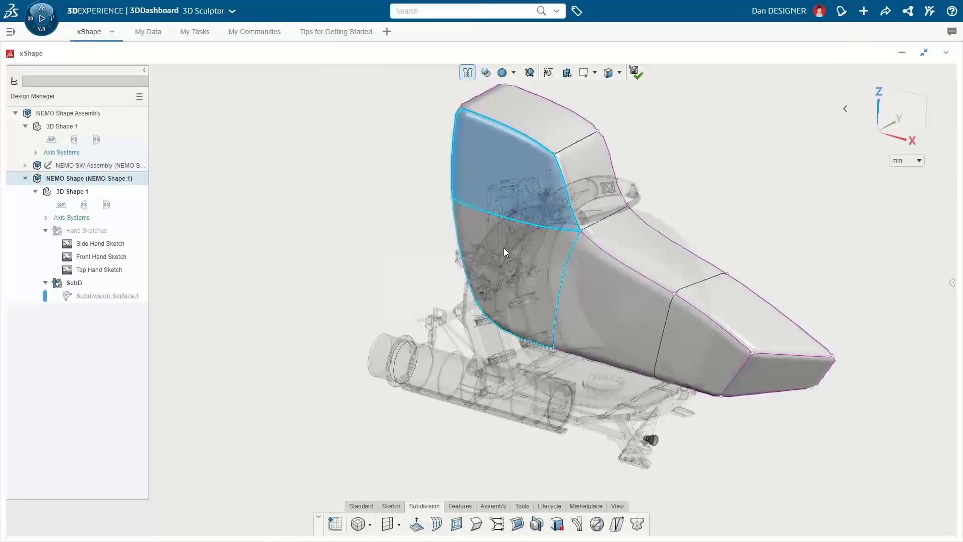
pyautogui.moveTo(519, 220); pyautogui.dragTo(453, 243)
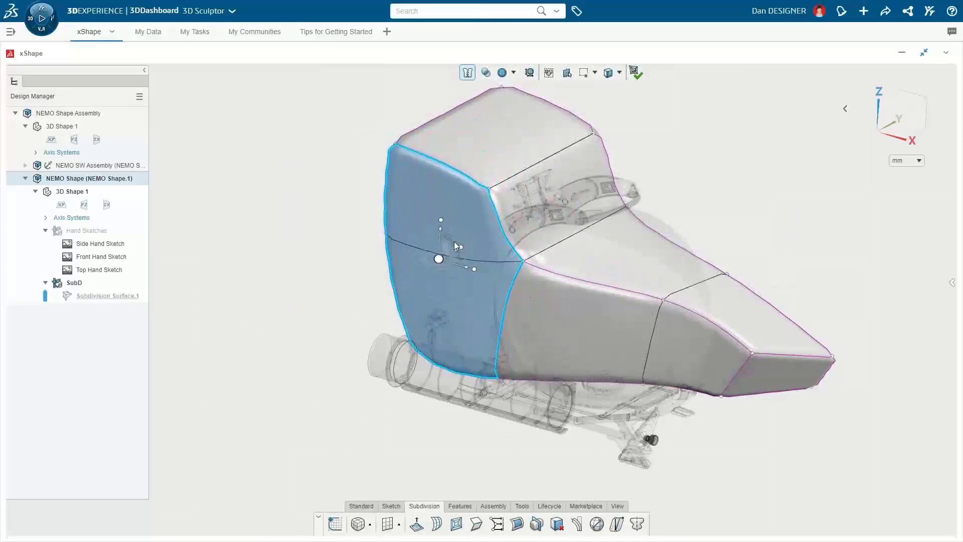
pyautogui.moveTo(632, 366); pyautogui.dragTo(552, 380, button='middle')
pyautogui.click(108, 208)
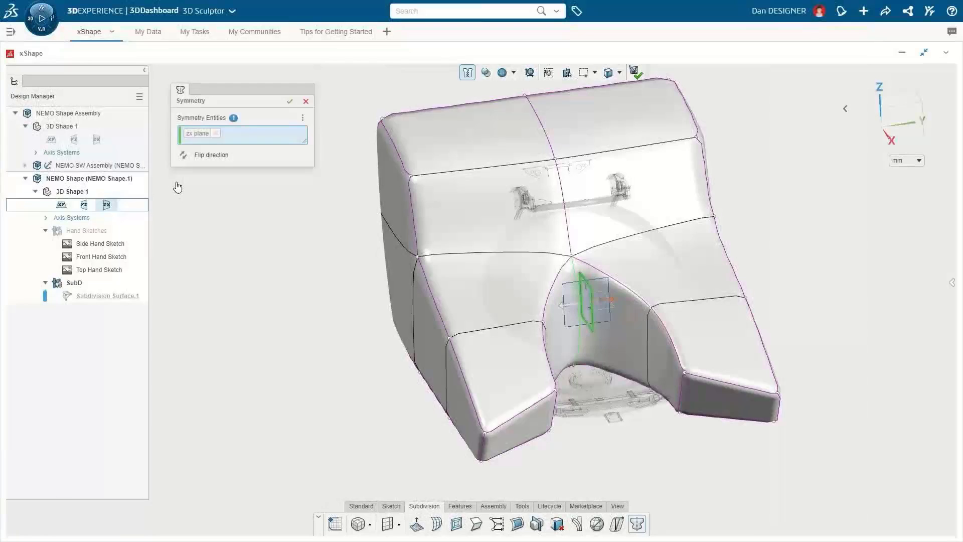
# Select the path of edges along the body's centre line and reduce its smooth crease weight to zero.
pyautogui.moveTo(627, 326); pyautogui.dragTo(715, 358, button='middle')
pyautogui.click(717, 355)
pyautogui.moveTo(723, 216); pyautogui.dragTo(797, 284, button='middle')
pyautogui.keyDown('shift'); pyautogui.click(633, 123); pyautogui.keyUp('shift')
pyautogui.keyDown('ctrl'); pyautogui.moveTo(654, 128); pyautogui.dragTo(633, 195, button='middle'); pyautogui.keyUp('ctrl')
pyautogui.click(476, 524)
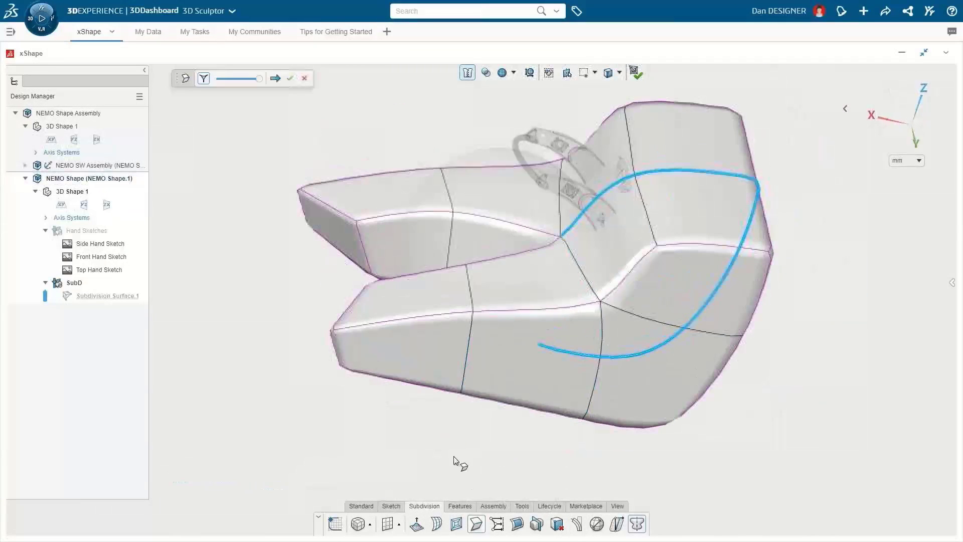
pyautogui.moveTo(259, 79); pyautogui.dragTo(216, 79)
pyautogui.click(276, 79)
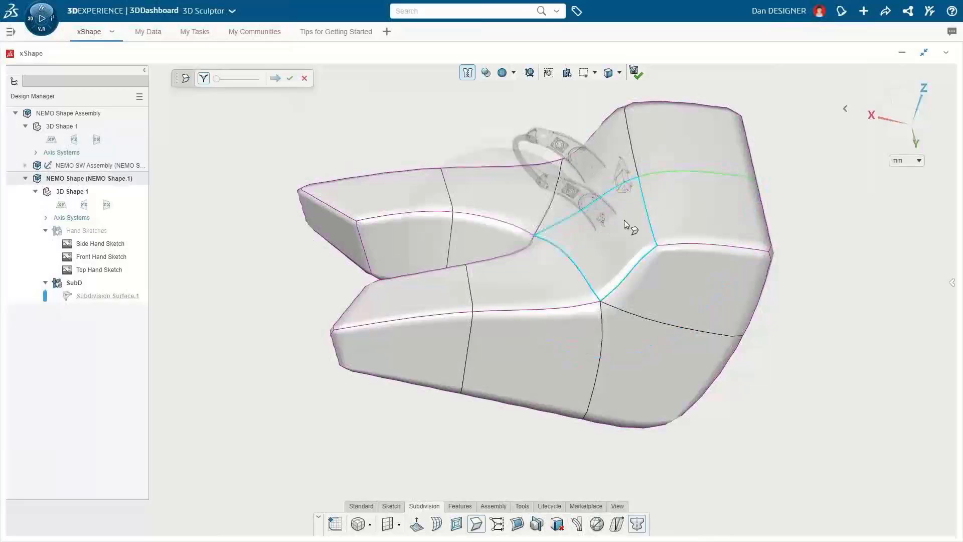
# Select the crosswise edges and side edge paths of the raised rear block and set their crease weight to maximum.
pyautogui.click(648, 210)
pyautogui.moveTo(803, 321); pyautogui.dragTo(756, 321, button='middle')
pyautogui.keyDown('shift'); pyautogui.click(774, 330); pyautogui.keyUp('shift')
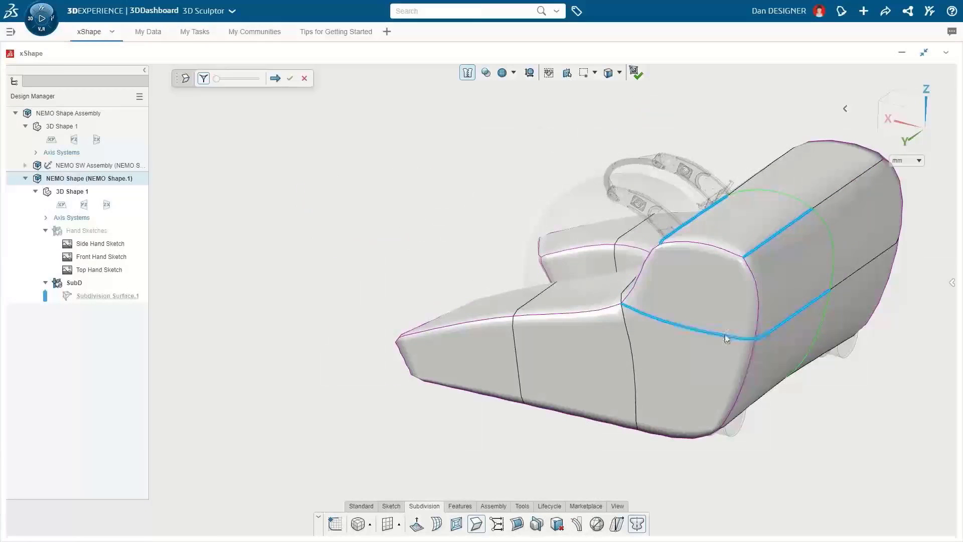
pyautogui.moveTo(216, 80); pyautogui.dragTo(259, 79)
pyautogui.click(290, 79)
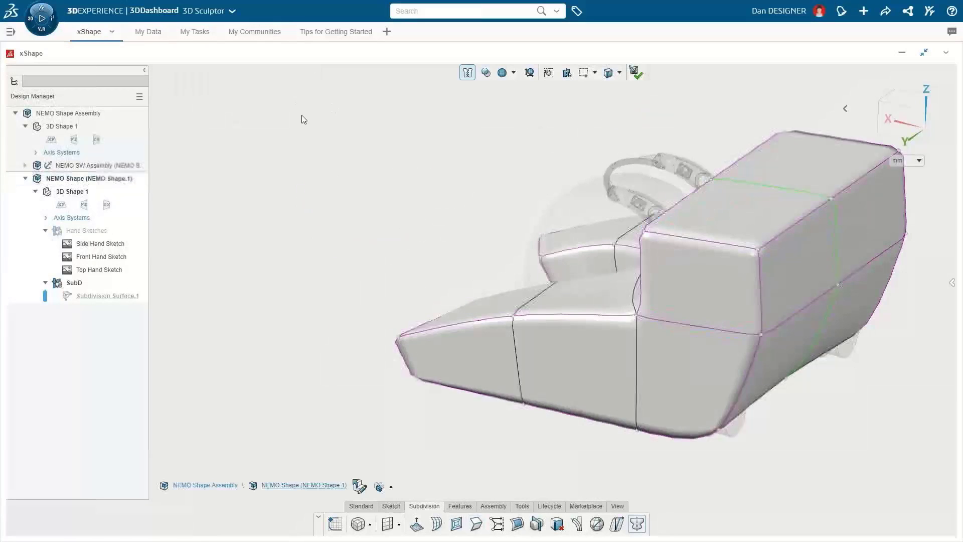
# In the side view, align the rear block's top vertices by line to the top edge of the side sketch outline.
pyautogui.scroll(2, 468, 275)
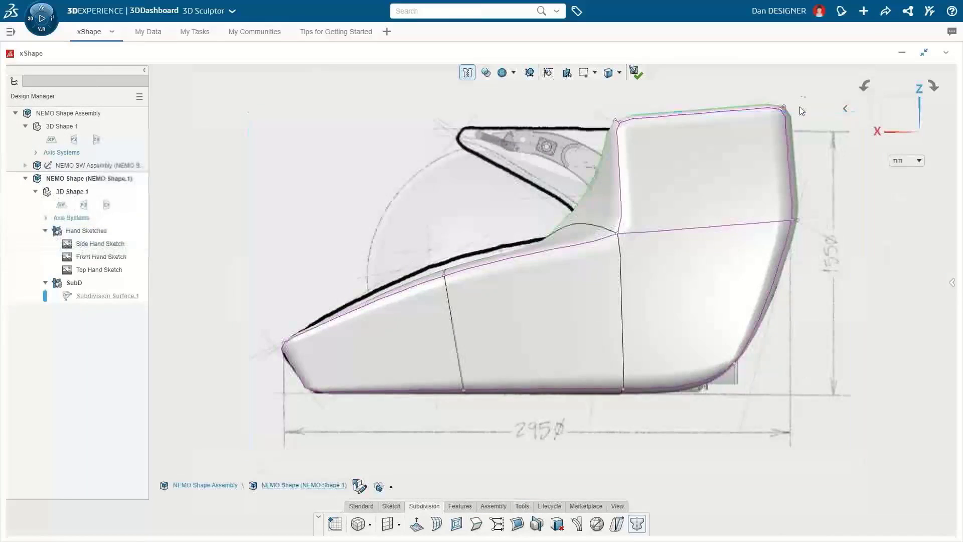
pyautogui.moveTo(803, 86); pyautogui.dragTo(584, 153)
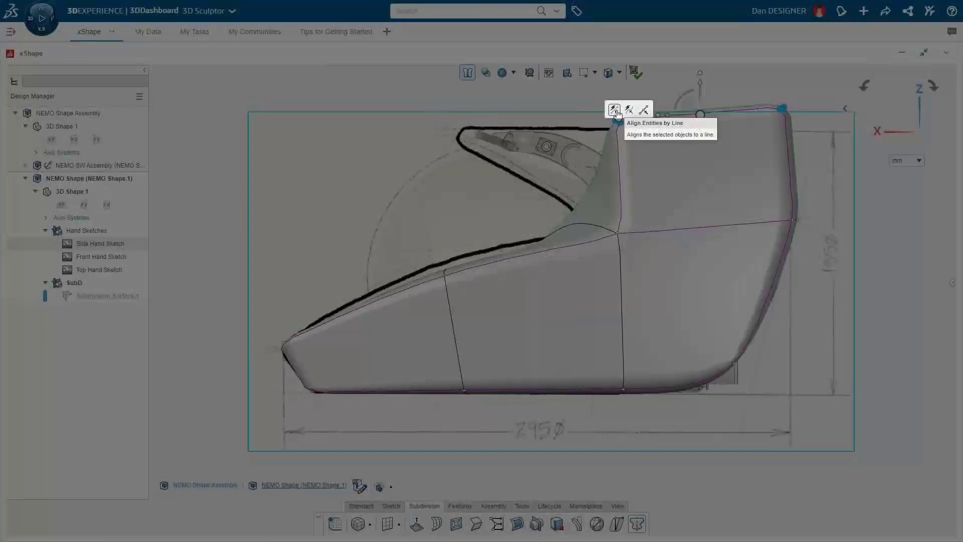
pyautogui.click(615, 110)
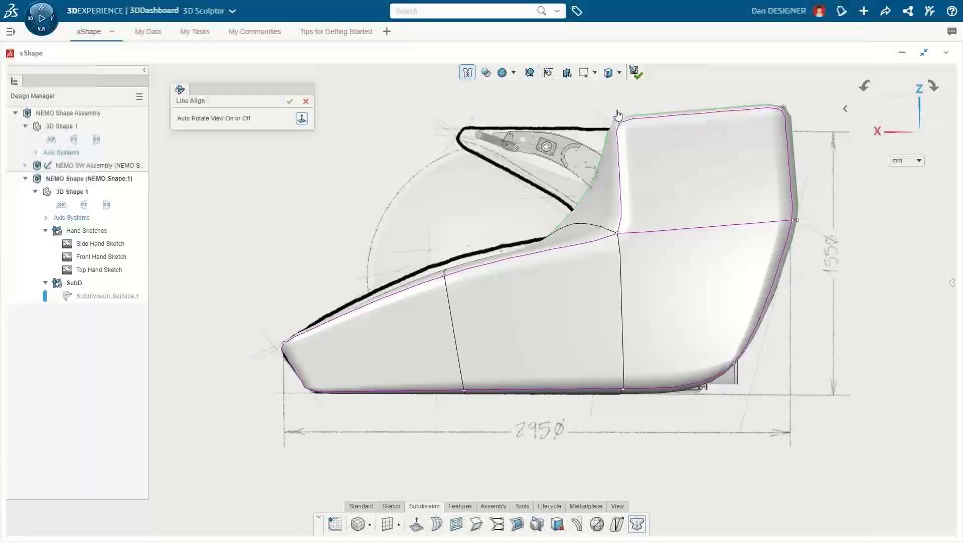
pyautogui.moveTo(613, 115); pyautogui.dragTo(464, 128)
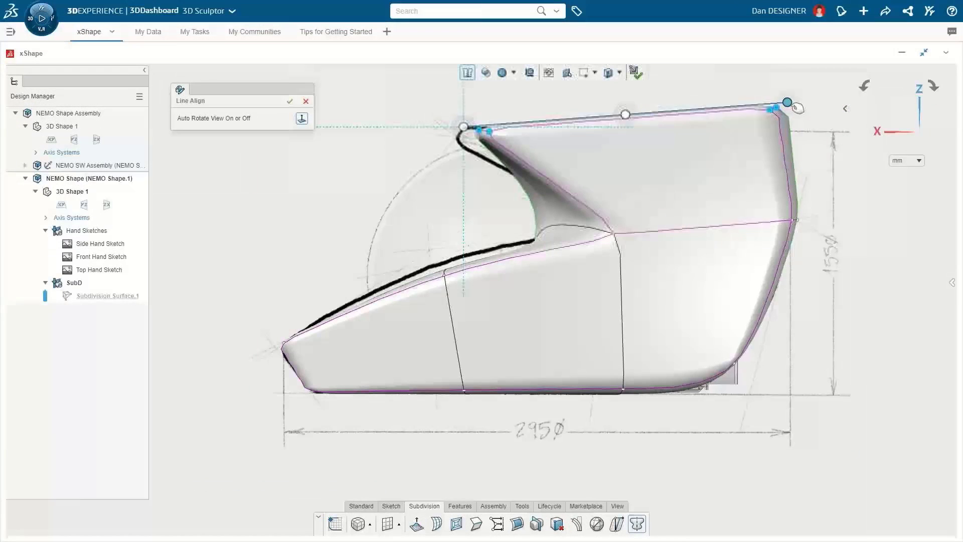
pyautogui.moveTo(790, 102); pyautogui.dragTo(625, 127)
pyautogui.click(290, 102)
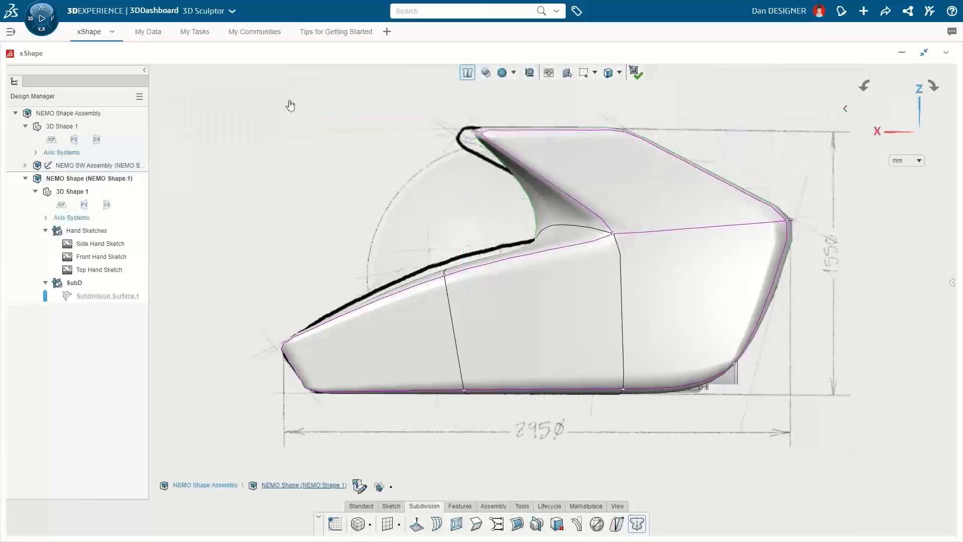
# In the front view, scale the top vertices symmetrically inward to match the width of the sketch's top edge.
pyautogui.hotkey('ctrl', '1')
pyautogui.moveTo(281, 105); pyautogui.dragTo(728, 176)
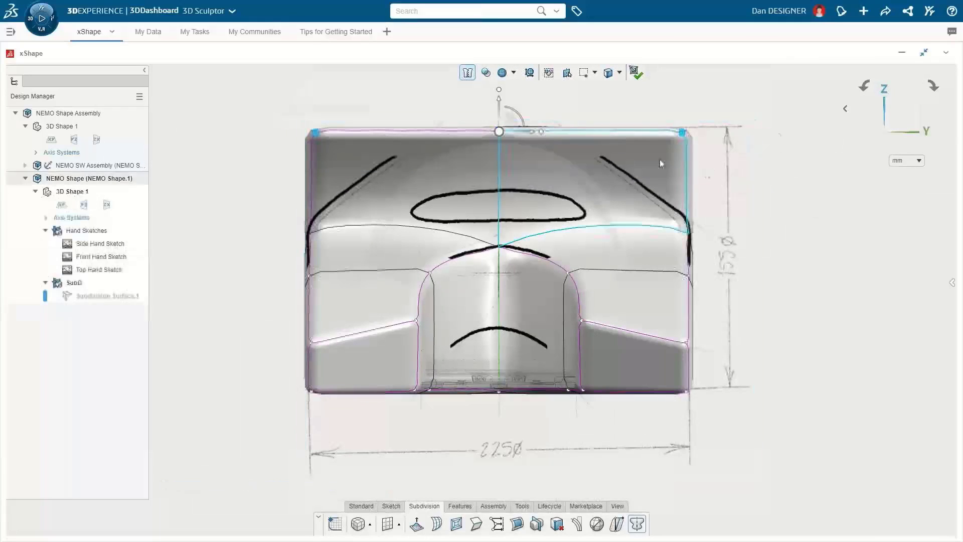
pyautogui.moveTo(542, 132); pyautogui.dragTo(513, 132)
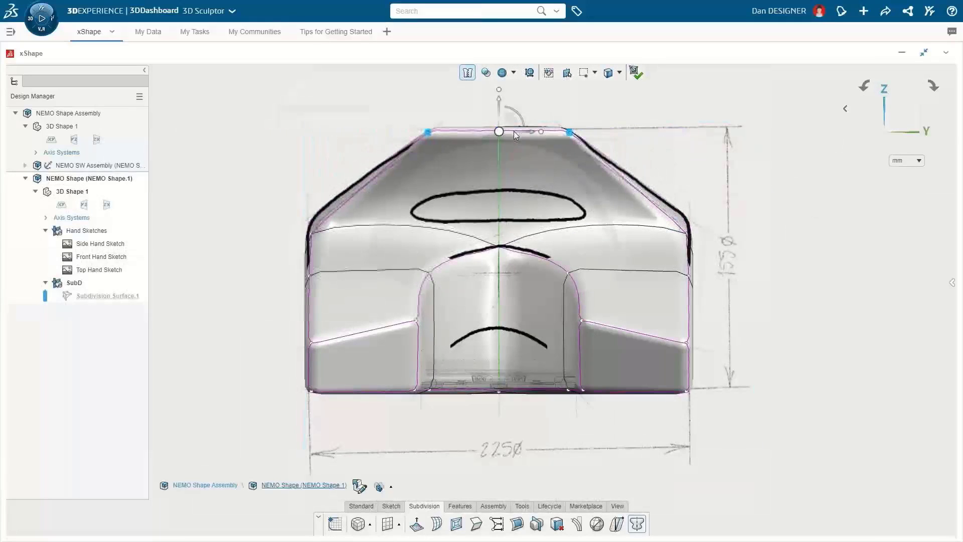
# Insert two mesh loops across the sloping upper side edge of the body.
pyautogui.click(609, 168)
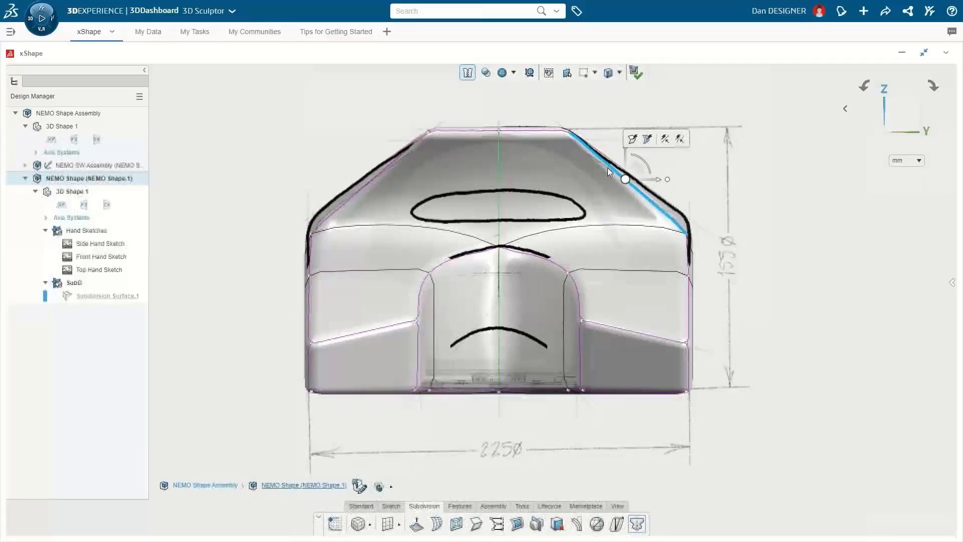
pyautogui.click(436, 524)
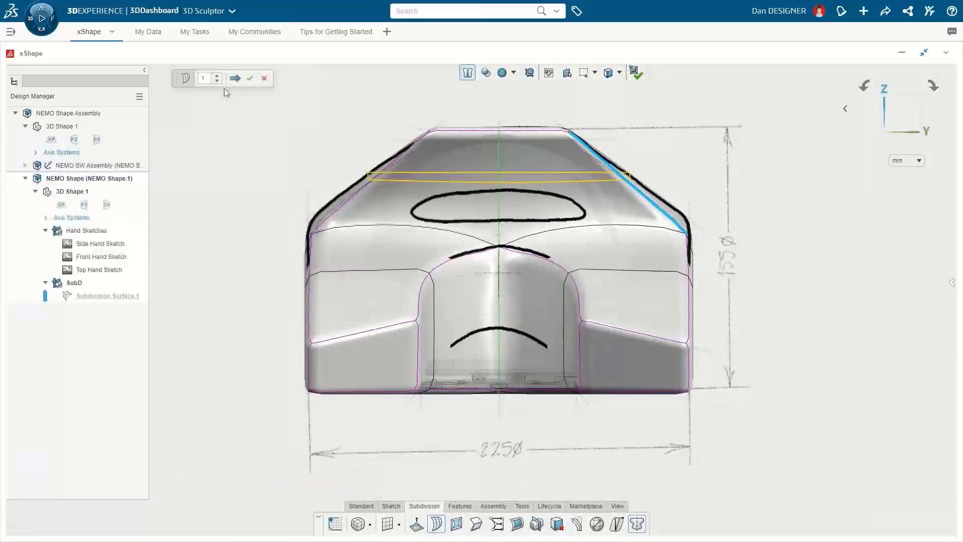
pyautogui.click(217, 75)
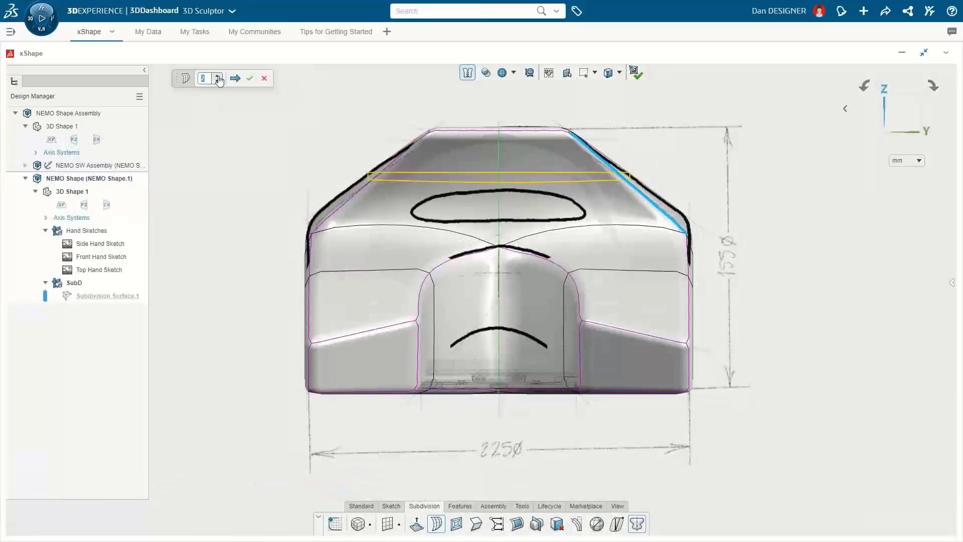
pyautogui.click(249, 79)
# Crease the upper inserted front edge at weight 100 and reduce the crease of the corner edge above it to zero.
pyautogui.click(523, 165)
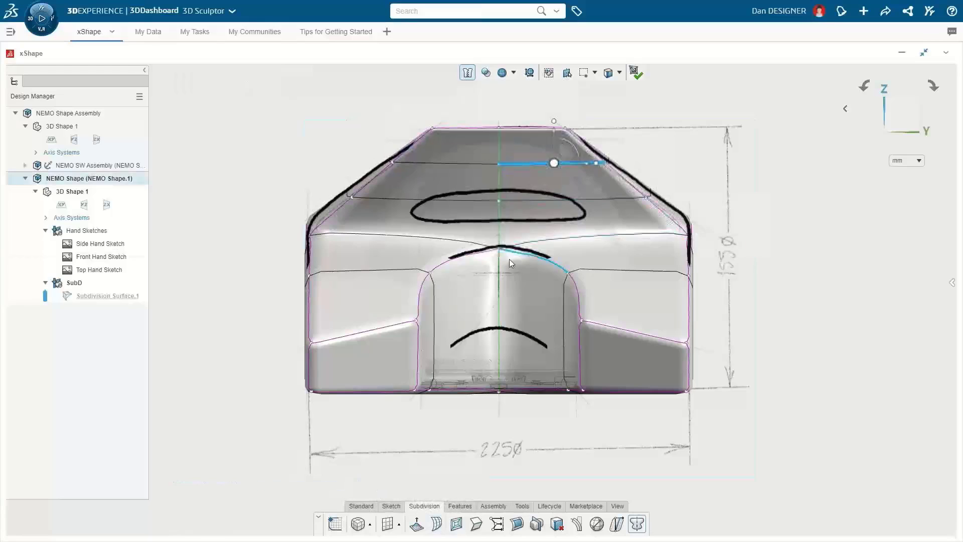
pyautogui.click(476, 524)
pyautogui.click(275, 79)
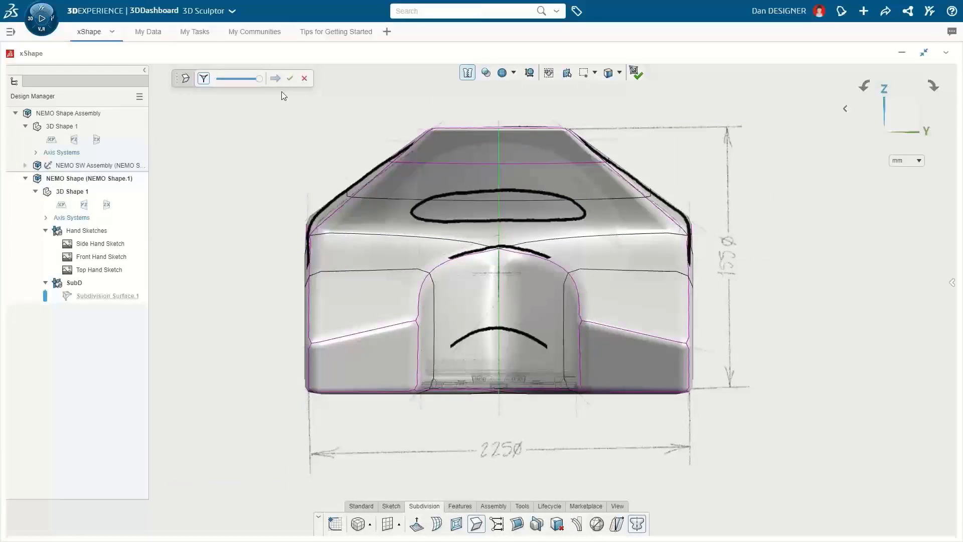
pyautogui.click(495, 145)
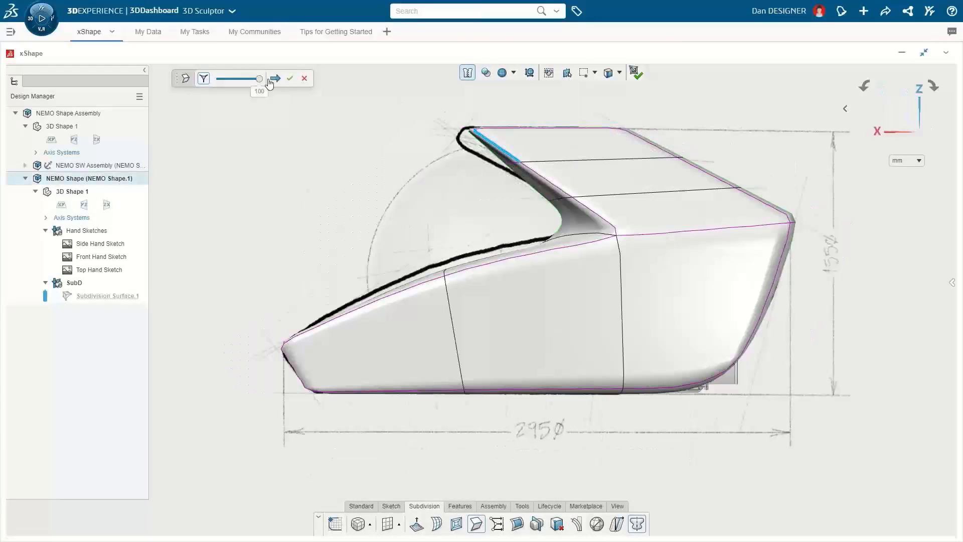
pyautogui.moveTo(259, 79); pyautogui.dragTo(215, 79)
pyautogui.click(290, 78)
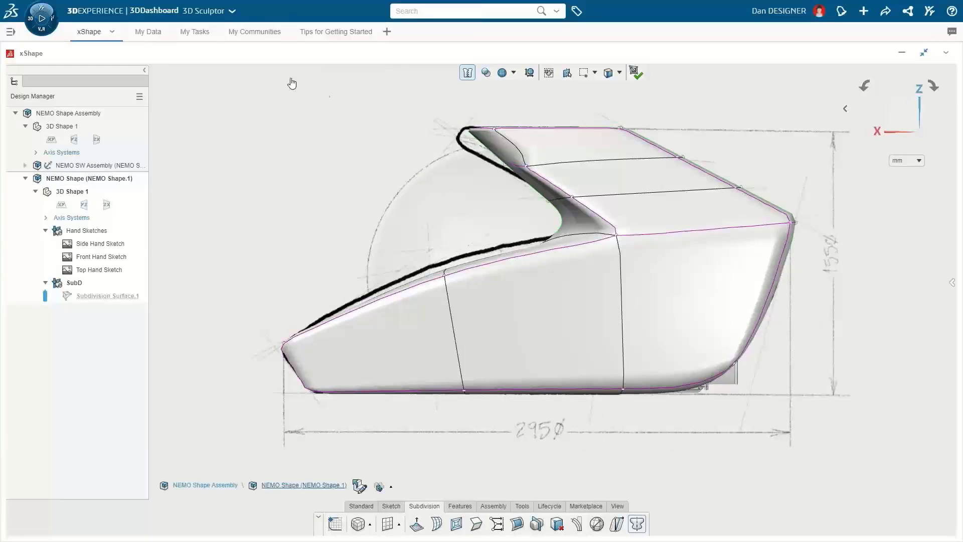
# Move the upper inserted front vertices forward to the side sketch outline and bring them inward in the front view.
pyautogui.click(518, 164)
pyautogui.moveTo(503, 158); pyautogui.dragTo(467, 139)
pyautogui.click(447, 128)
pyautogui.hotkey('ctrl', '1')
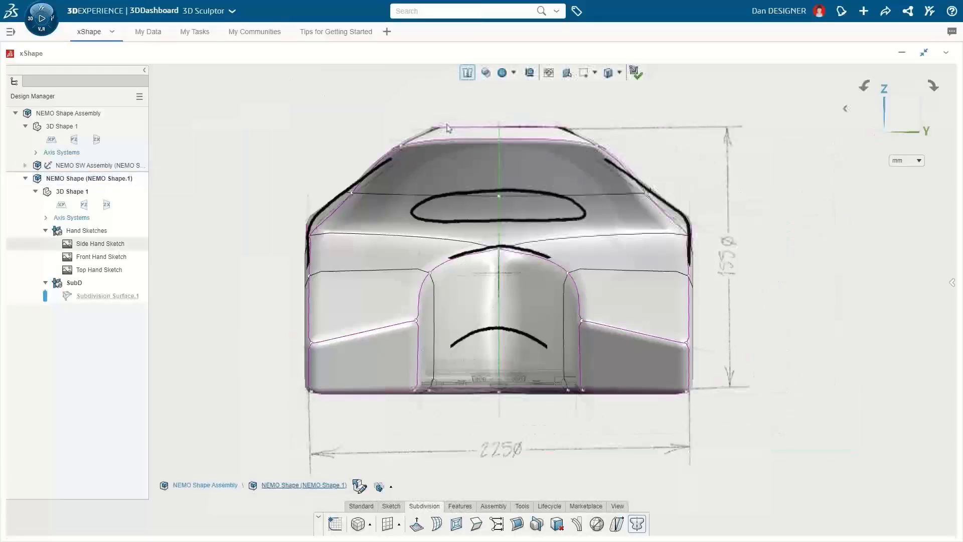
pyautogui.click(597, 146)
pyautogui.moveTo(627, 149); pyautogui.dragTo(603, 150)
pyautogui.click(596, 152)
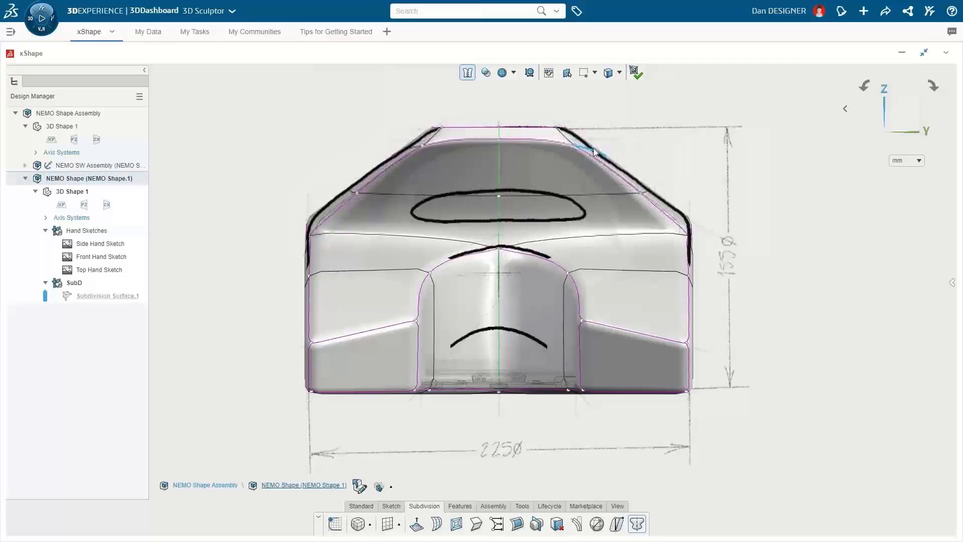
# In the rear view, insert a mesh loop through the body's lower rear edge.
pyautogui.hotkey('ctrl', '2')
pyautogui.click(370, 362)
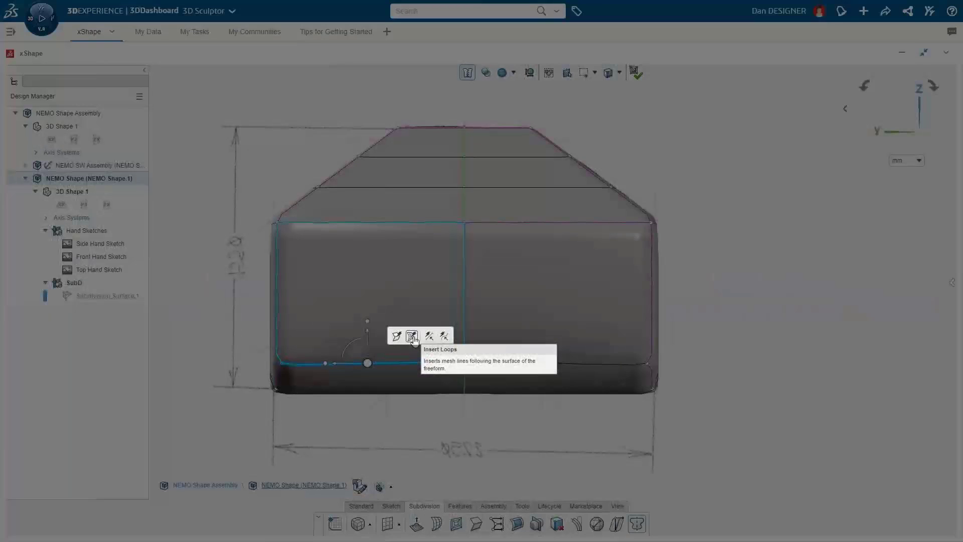
pyautogui.click(413, 337)
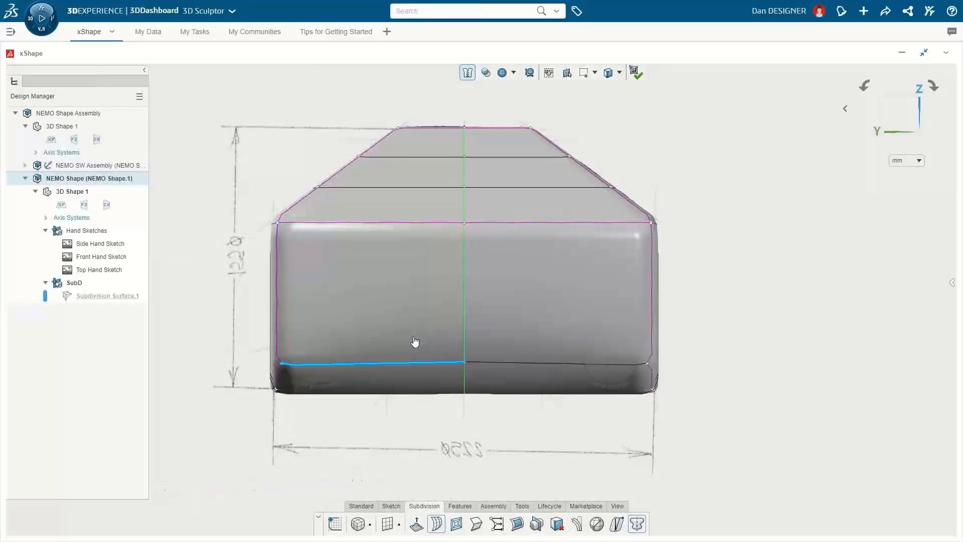
# With the body's transparency slider at 39, raise the lower centre edge to the sketched arch and turn off Symmetry.
pyautogui.click(486, 74)
pyautogui.moveTo(500, 92); pyautogui.dragTo(502, 91)
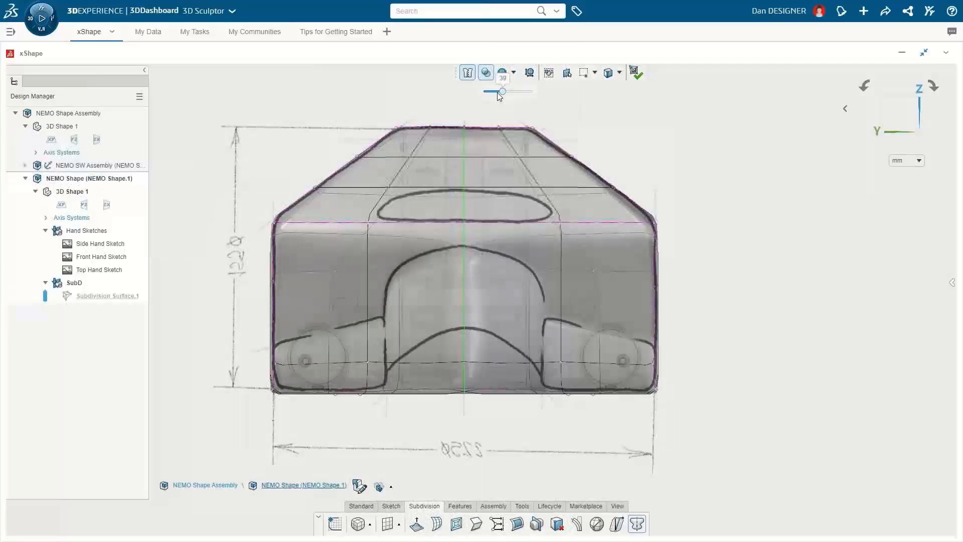
pyautogui.click(464, 372)
pyautogui.moveTo(466, 362); pyautogui.dragTo(466, 300)
pyautogui.click(638, 530)
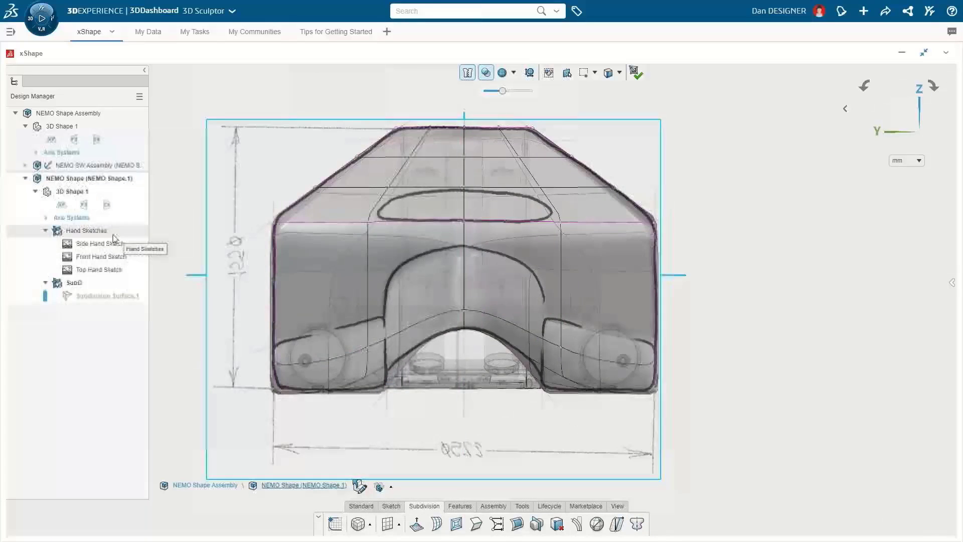
# Hide the Hand Sketches group and make the body fully opaque again.
pyautogui.click(112, 234)
pyautogui.click(126, 203)
pyautogui.moveTo(502, 92); pyautogui.dragTo(480, 92)
# Select the central upper rear faces and the opposing front faces for a window opening through the body.
pyautogui.click(445, 193)
pyautogui.keyDown('ctrl'); pyautogui.click(352, 209); pyautogui.keyUp('ctrl')
pyautogui.moveTo(248, 217); pyautogui.dragTo(451, 221, button='middle')
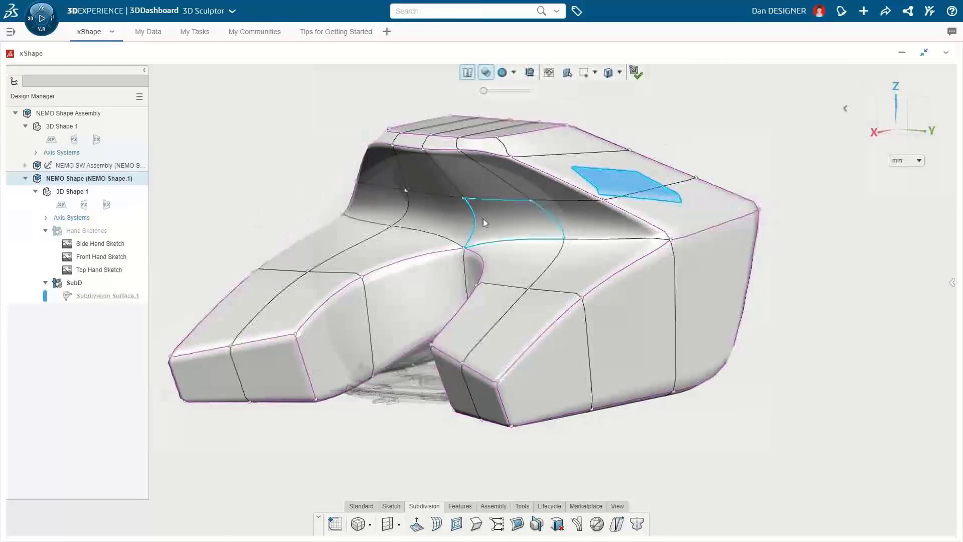
pyautogui.keyDown('ctrl'); pyautogui.click(521, 223); pyautogui.keyUp('ctrl')
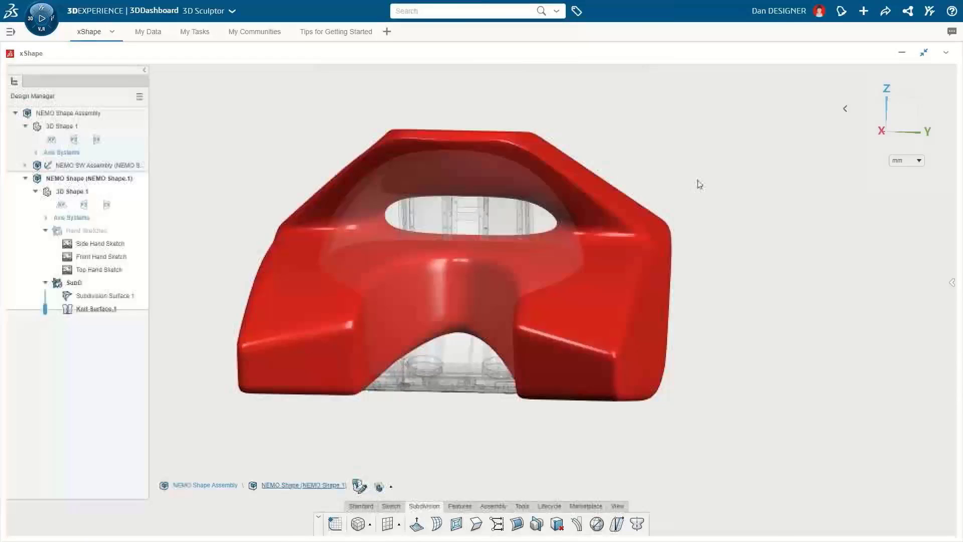
pyautogui.moveTo(699, 182)
pyautogui.mouseDown(button='middle')
pyautogui.moveTo(738, 198)
pyautogui.moveTo(532, 202)
pyautogui.moveTo(724, 286)
pyautogui.moveTo(496, 312)
pyautogui.mouseUp(button='middle')
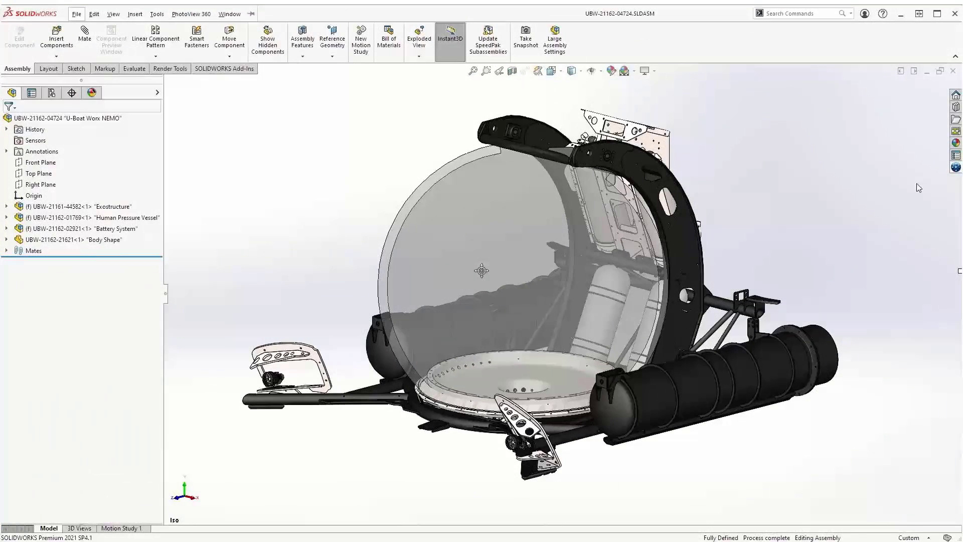
pyautogui.click(956, 167)
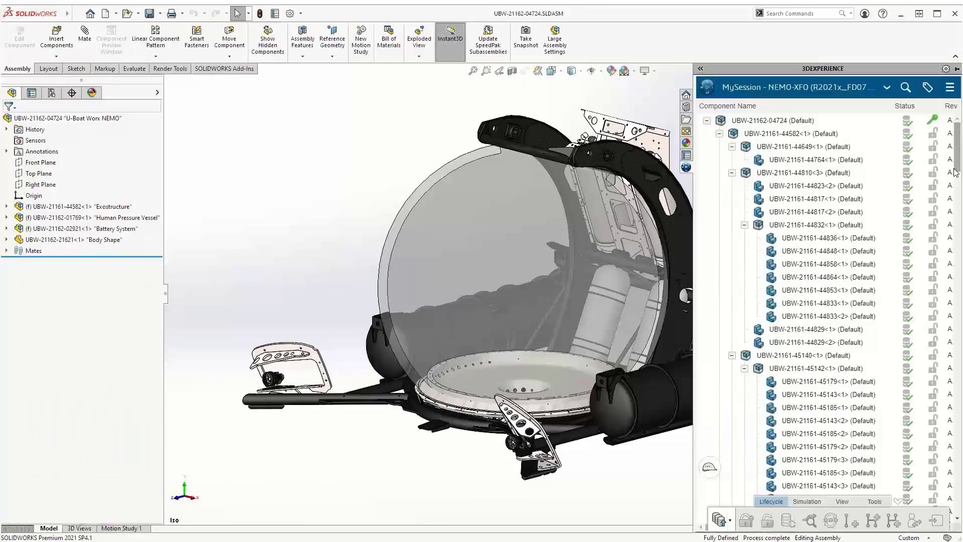
pyautogui.click(719, 134)
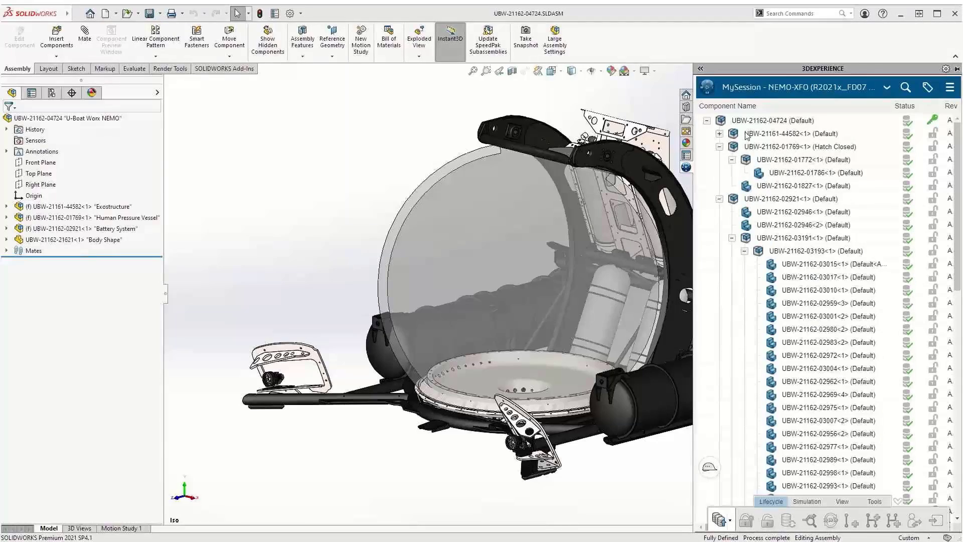
pyautogui.click(748, 134)
pyautogui.keyDown('ctrl'); pyautogui.click(762, 147); pyautogui.keyUp('ctrl')
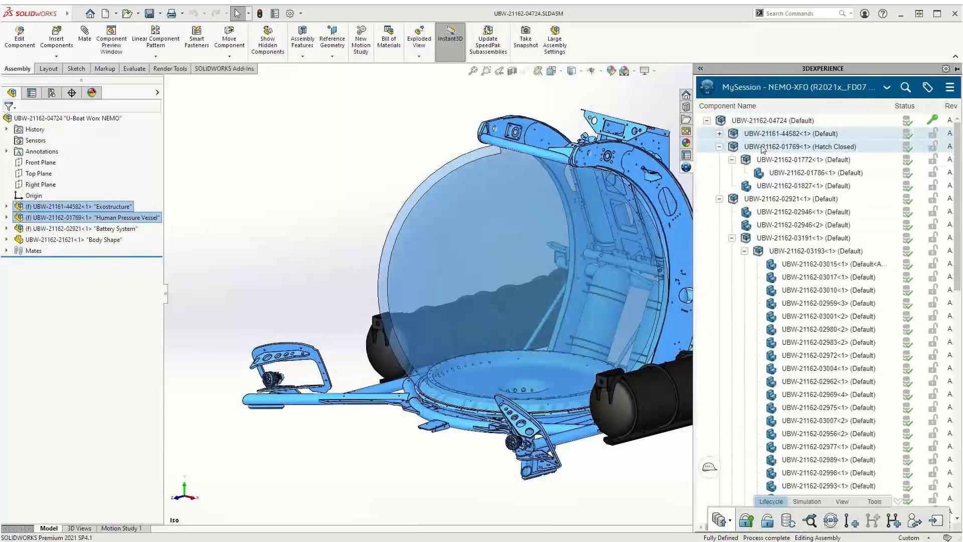
pyautogui.rightClick(763, 148)
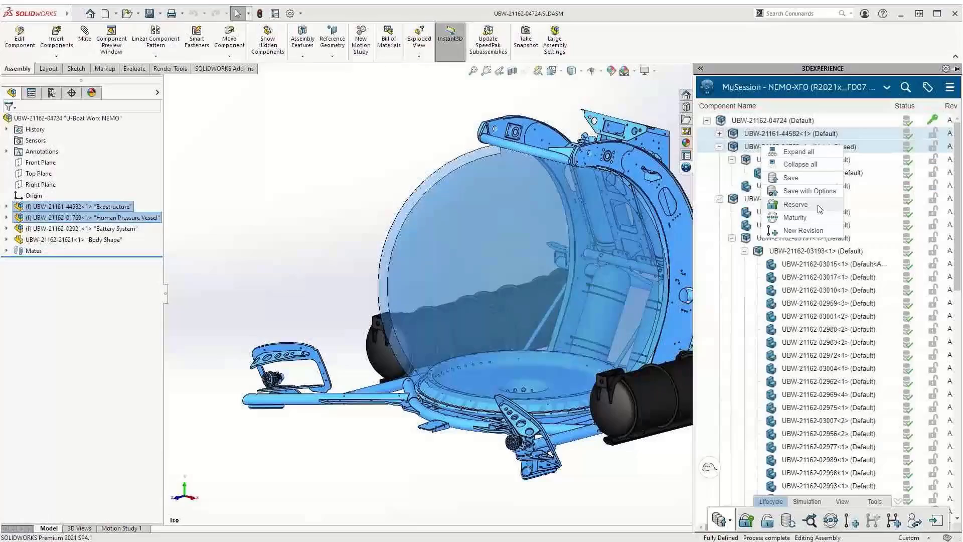
pyautogui.click(819, 207)
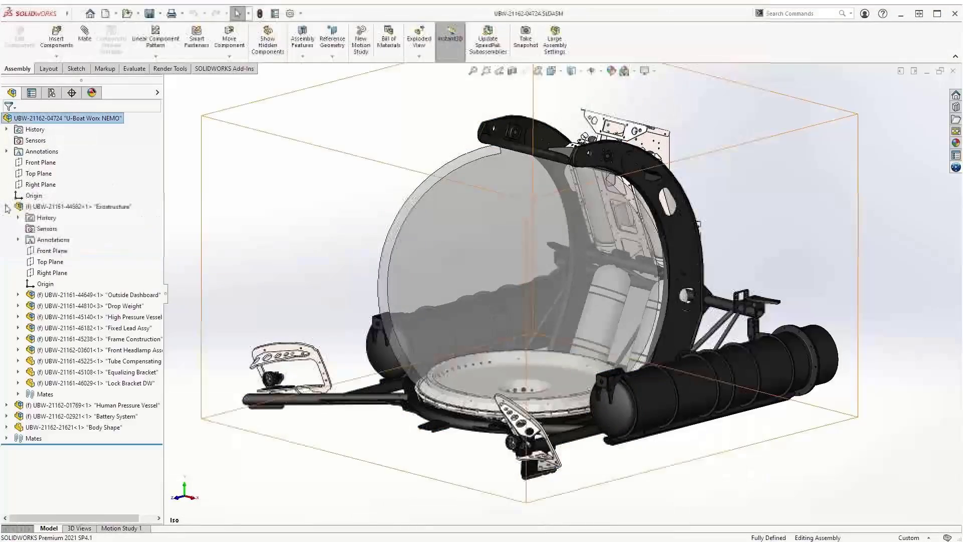
pyautogui.click(75, 207)
pyautogui.click(19, 38)
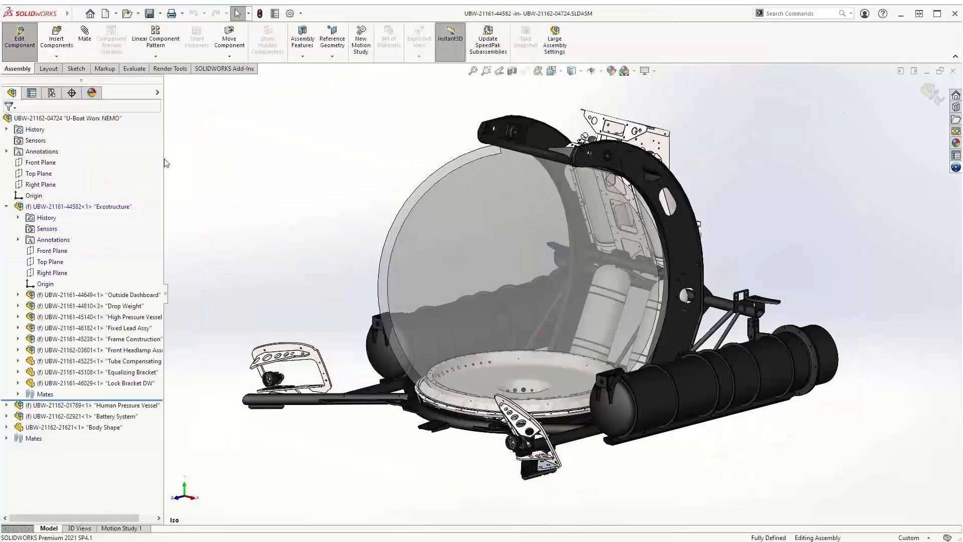
pyautogui.click(955, 167)
pyautogui.click(905, 88)
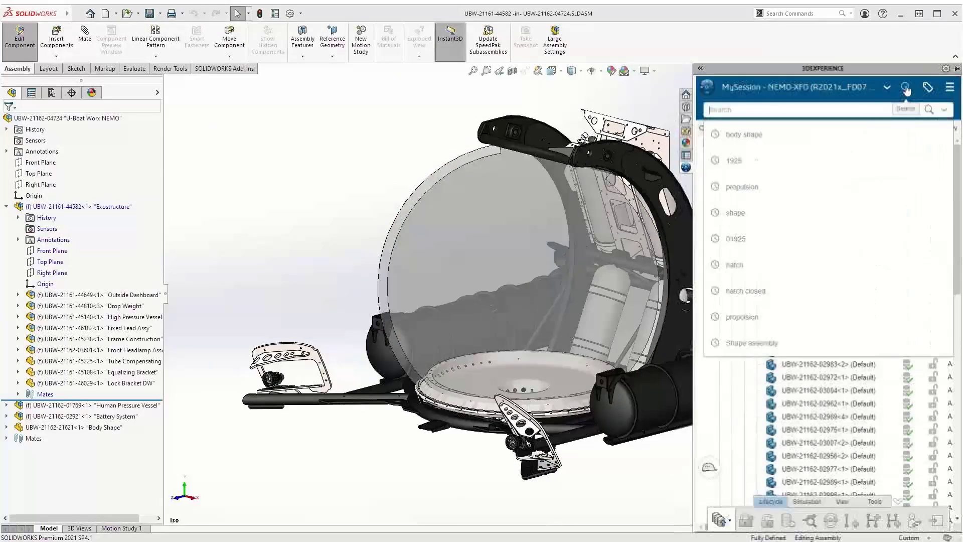
pyautogui.write('propulsion')
pyautogui.press('Return')
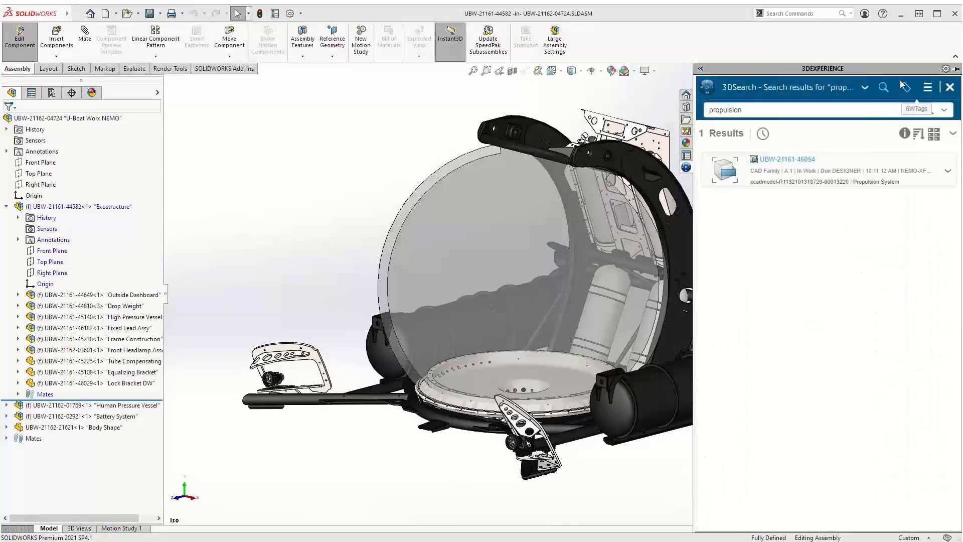
pyautogui.moveTo(796, 173); pyautogui.dragTo(324, 213)
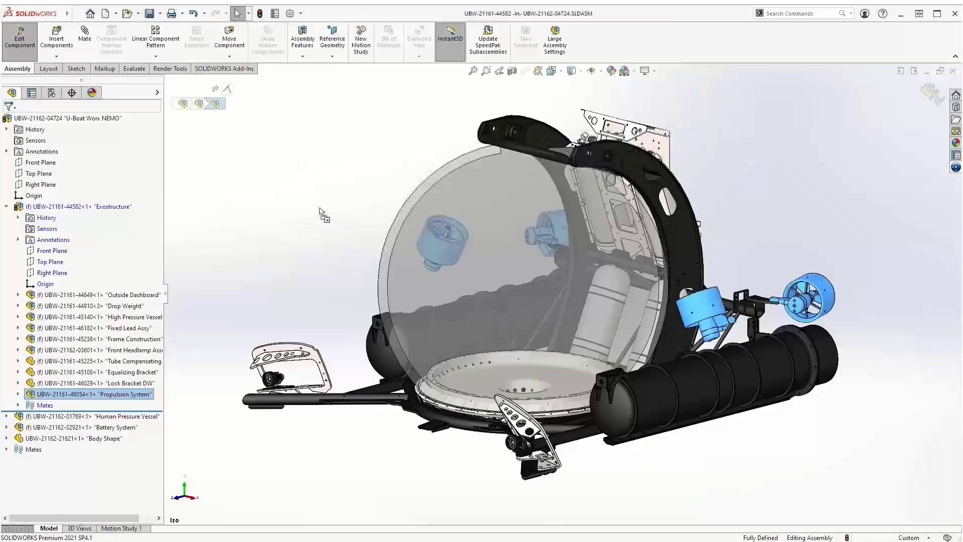
pyautogui.click(6, 206)
pyautogui.click(7, 217)
pyautogui.click(52, 218)
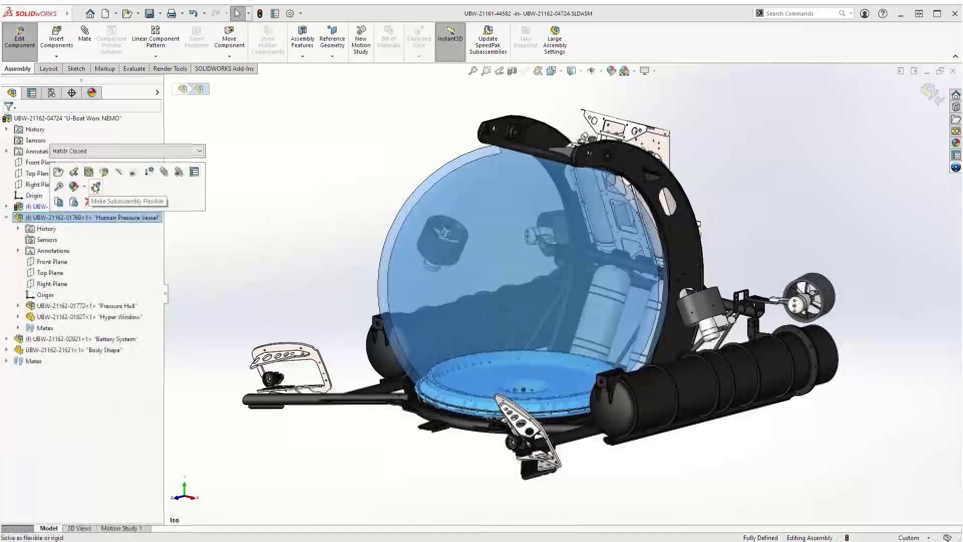
pyautogui.click(95, 186)
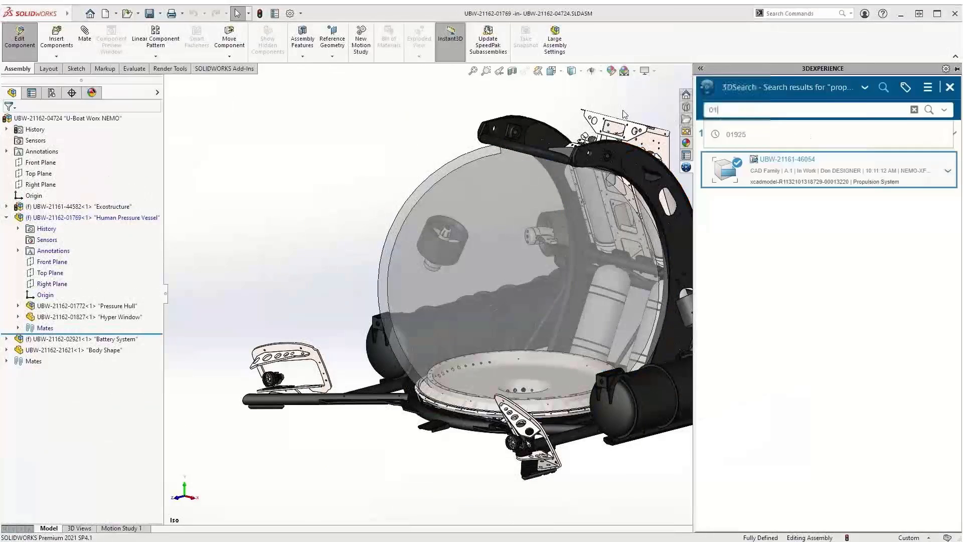
pyautogui.moveTo(727, 241); pyautogui.dragTo(354, 258)
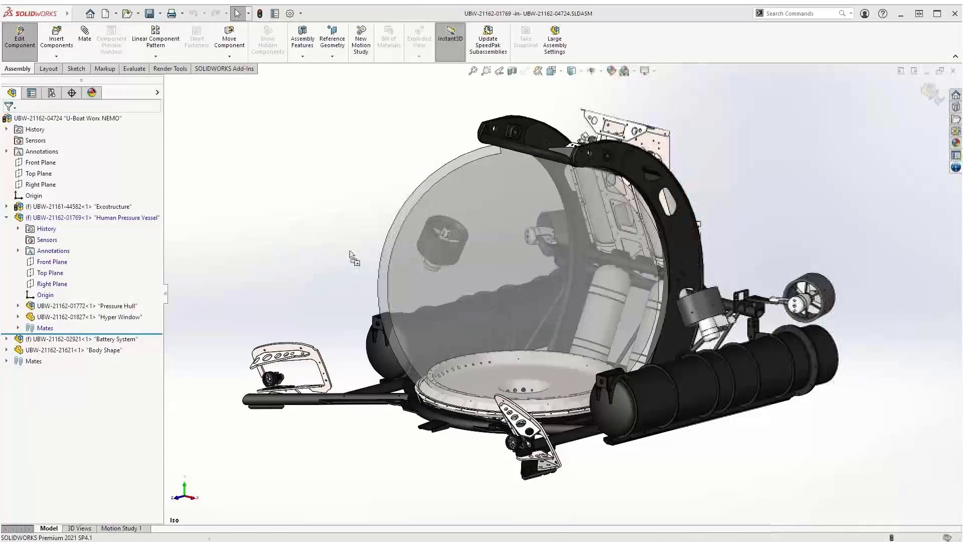
pyautogui.click(6, 217)
pyautogui.click(931, 95)
pyautogui.click(956, 167)
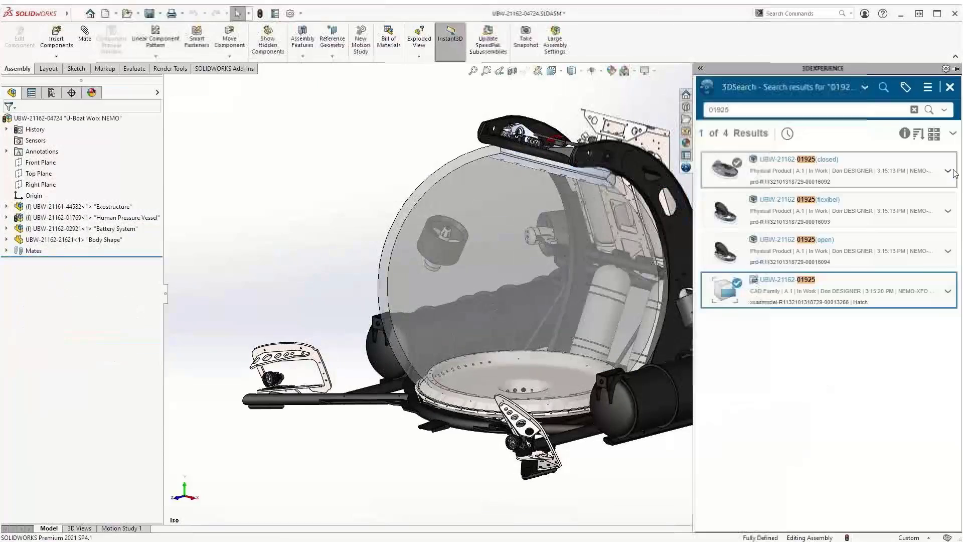
pyautogui.click(951, 89)
pyautogui.rightClick(805, 143)
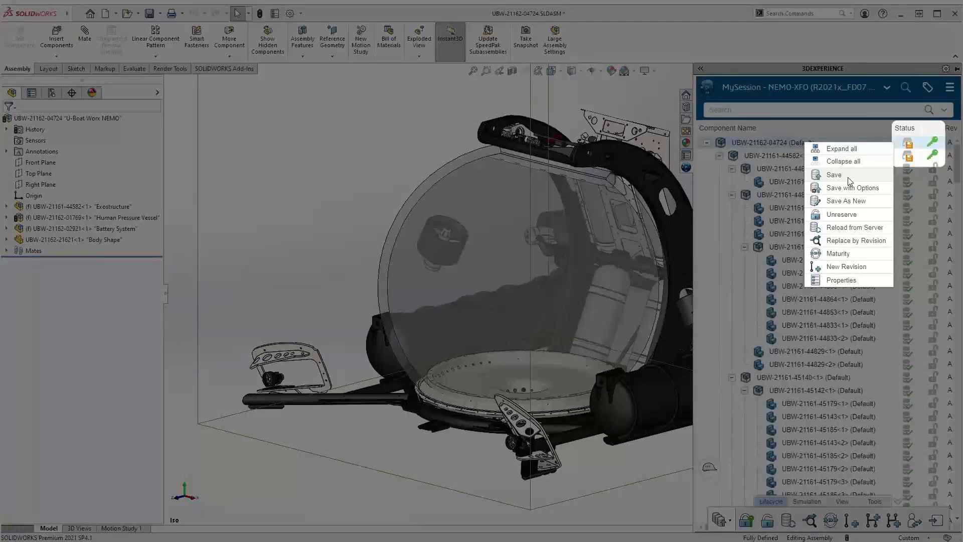
pyautogui.click(848, 176)
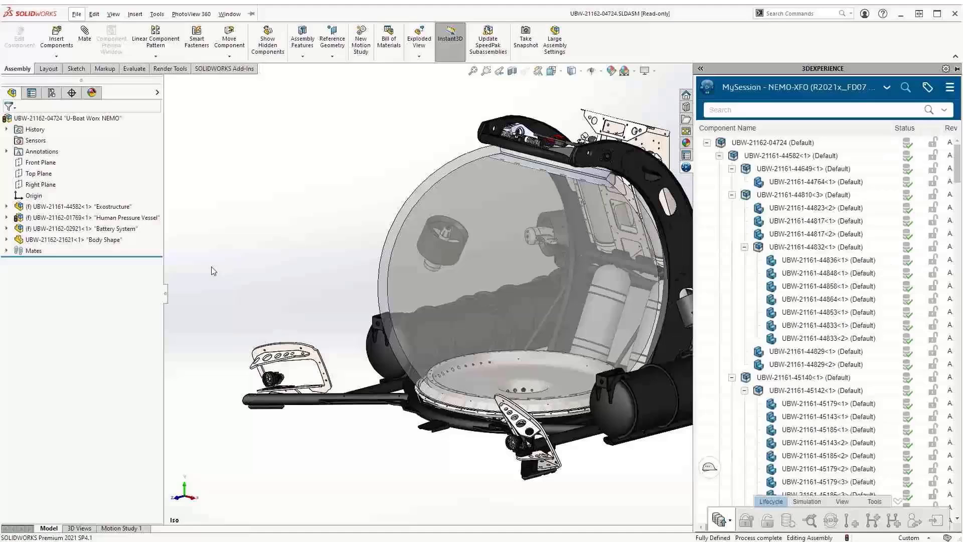
pyautogui.click(74, 239)
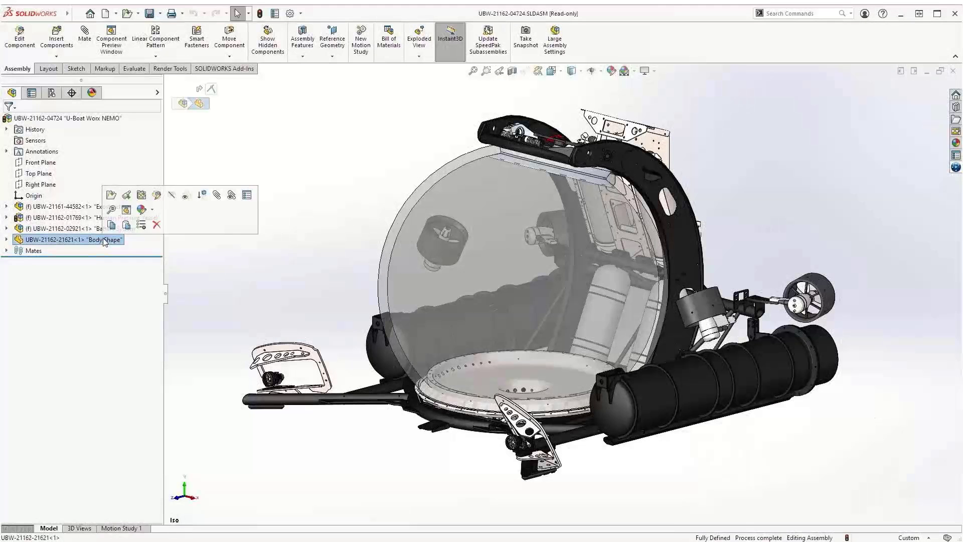
pyautogui.click(158, 195)
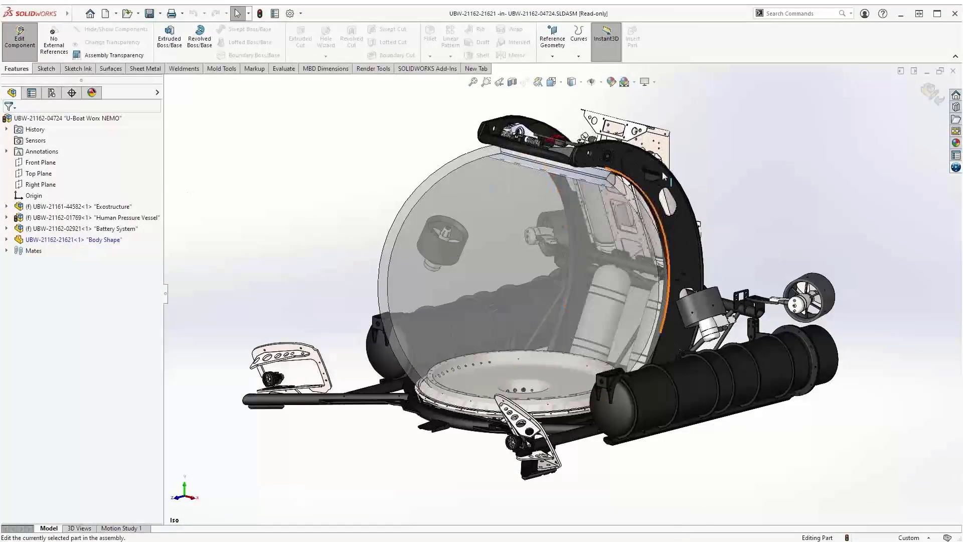
pyautogui.click(955, 168)
pyautogui.click(802, 109)
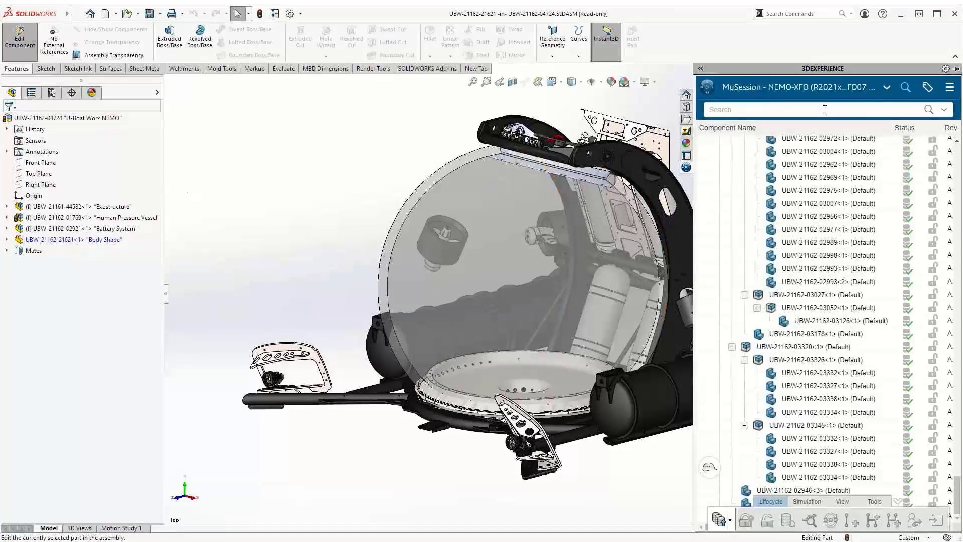
pyautogui.write('bod')
pyautogui.write('y shape')
pyautogui.press('Return')
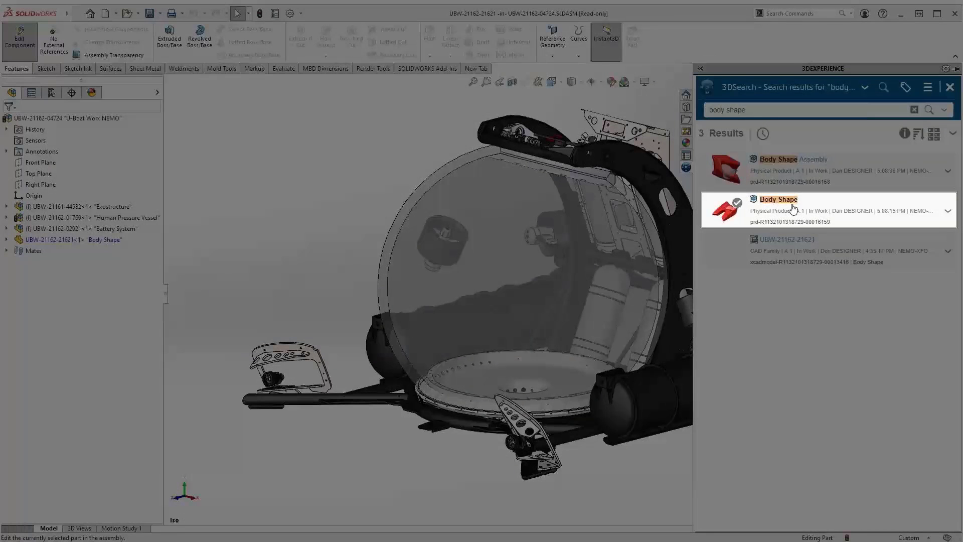
pyautogui.moveTo(793, 209); pyautogui.dragTo(323, 220)
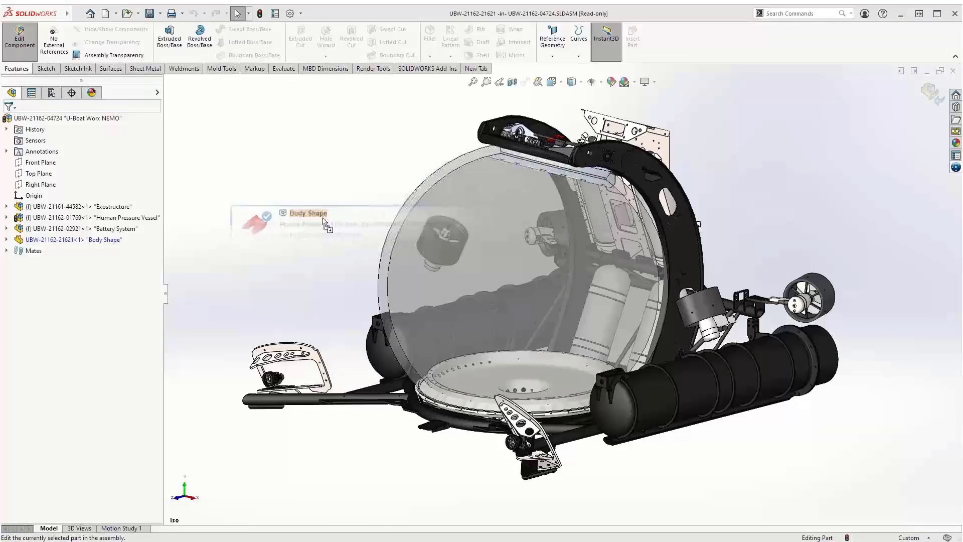
pyautogui.moveTo(324, 221); pyautogui.dragTo(324, 221)
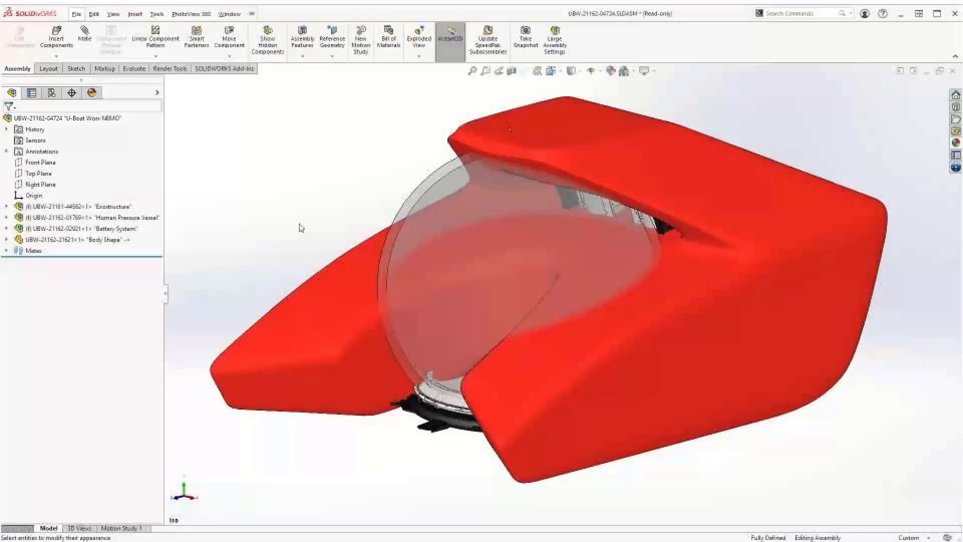
# Make the Body Shape part transparent, inspect how the components sit inside it, and restore the isometric view.
pyautogui.click(122, 238)
pyautogui.click(199, 197)
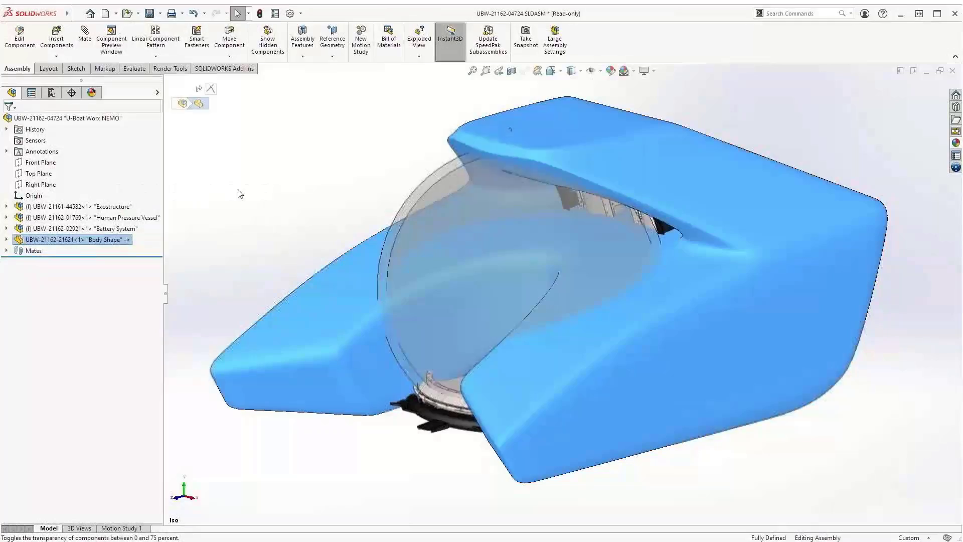
pyautogui.moveTo(382, 180); pyautogui.dragTo(3, 179, button='middle')
pyautogui.hotkey('ctrl', '7')
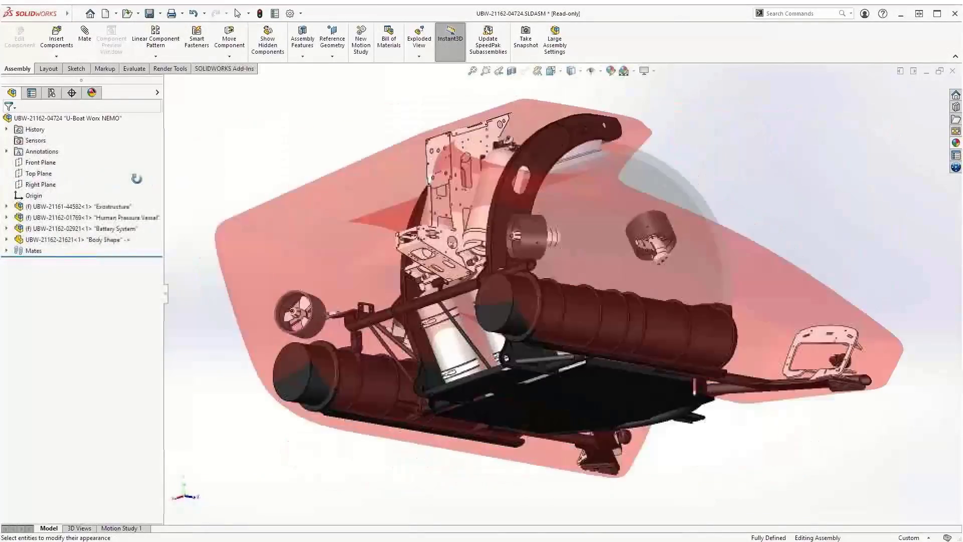
pyautogui.press('alt')
# Open the 3D preview of the Body Shape Assembly search result and widen the 3DEXPERIENCE pane.
pyautogui.click(956, 167)
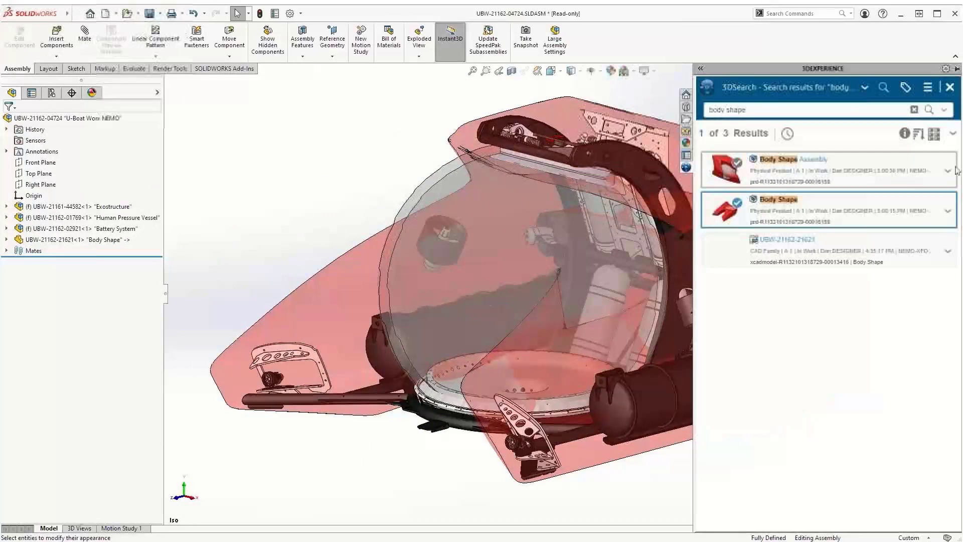
pyautogui.click(949, 176)
pyautogui.click(921, 243)
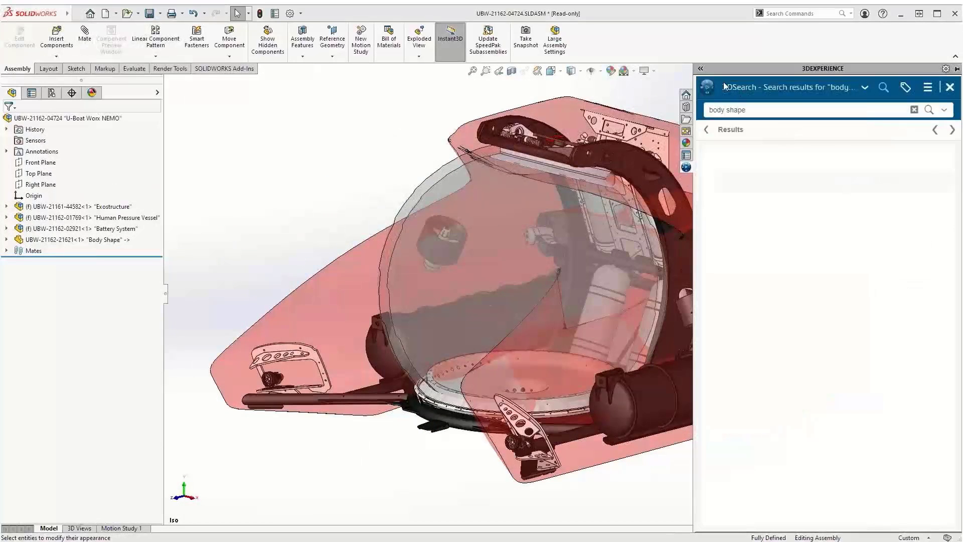
pyautogui.click(700, 69)
pyautogui.click(693, 360)
# Mark up the Body Shape Assembly preview with blue circles and strokes at the roof hatch area and the propeller locations.
pyautogui.click(701, 484)
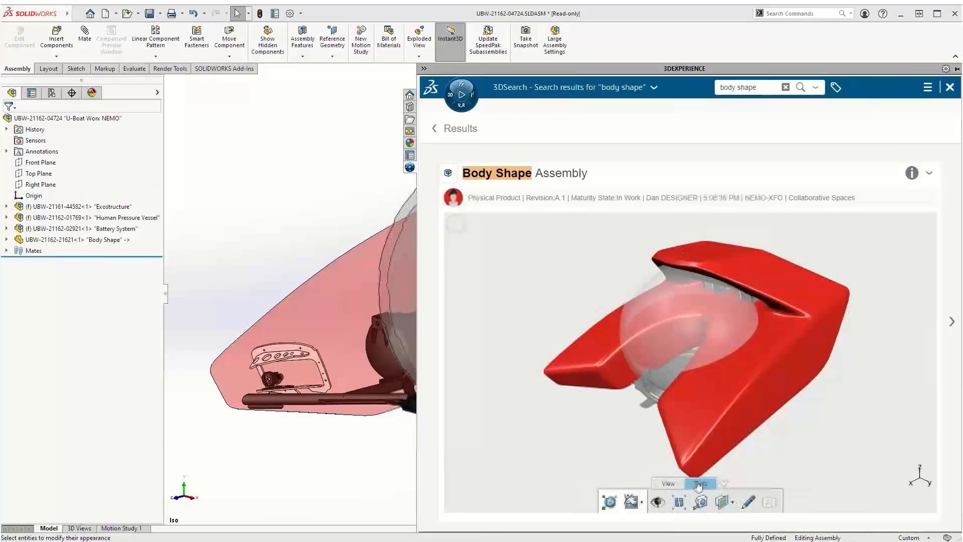
pyautogui.click(750, 504)
pyautogui.moveTo(729, 250)
pyautogui.mouseDown()
pyautogui.moveTo(719, 231)
pyautogui.moveTo(701, 256)
pyautogui.mouseUp()
pyautogui.moveTo(818, 317); pyautogui.dragTo(816, 318)
pyautogui.moveTo(748, 346); pyautogui.dragTo(746, 346)
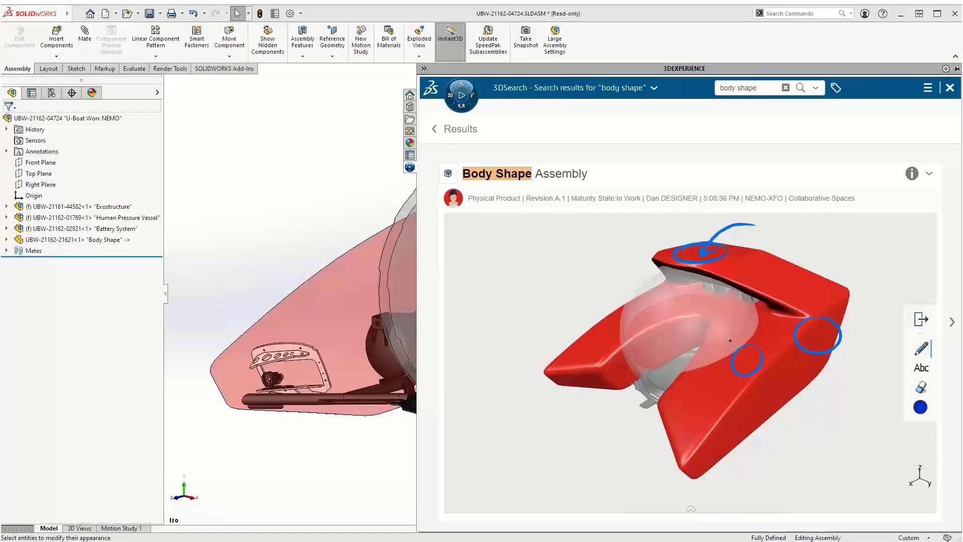
# Publish the marked-up image to the NEMO Design Team community as the post "Assembly Update", asking for the body to accommodate the new propellers and hatch.
pyautogui.click(691, 508)
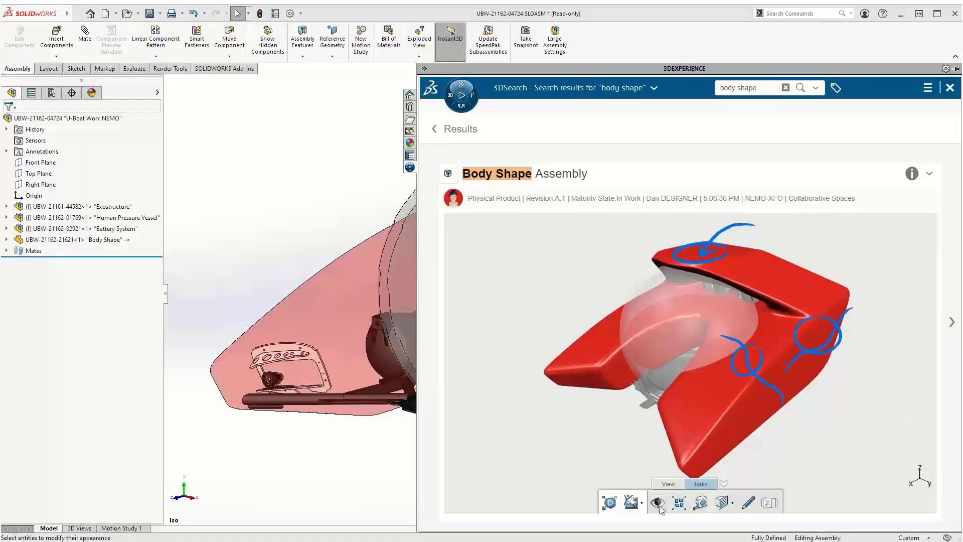
pyautogui.click(631, 504)
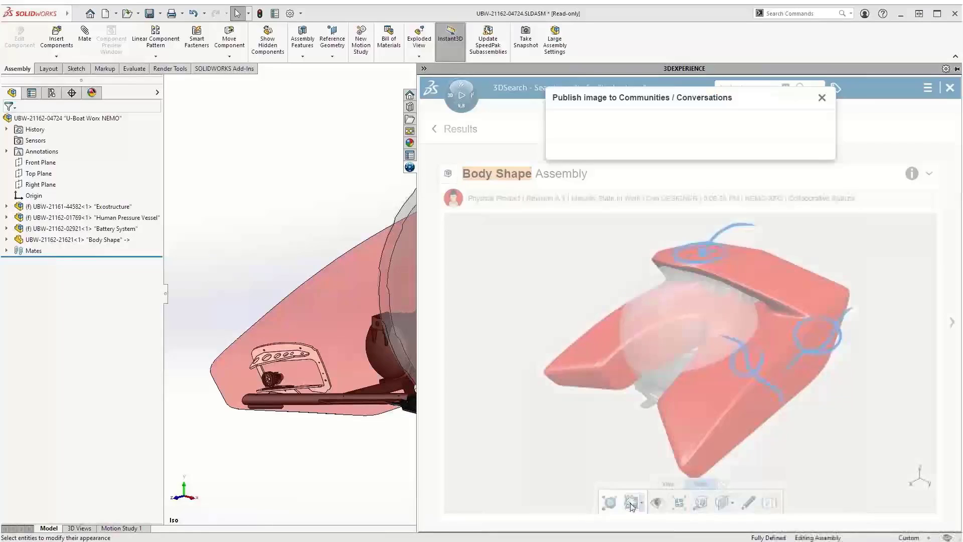
pyautogui.click(717, 204)
pyautogui.write('Assembly Update')
pyautogui.press('Tab')
pyautogui.write("I've updated the assembly to include the prope")
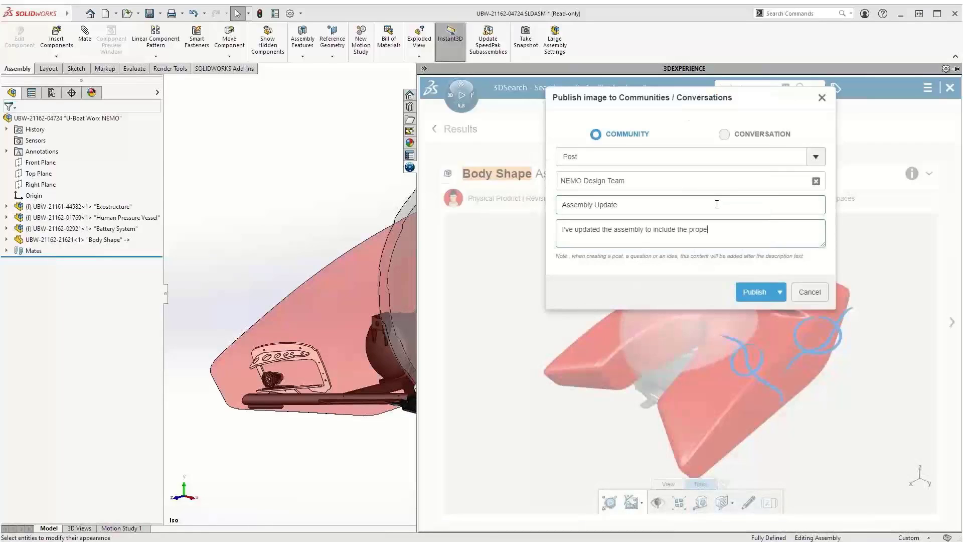
pyautogui.write('llers and tools. Please update your body to accommodate these new components. Thanks!')
pyautogui.click(763, 292)
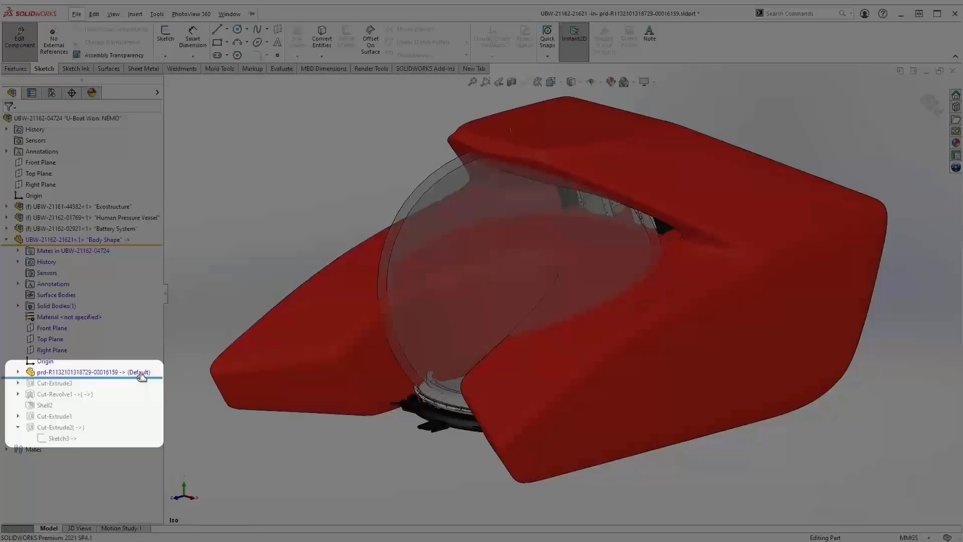
# Roll the Body Shape part's feature history forward past Cut-Extrude2 and its Sketch3.
pyautogui.moveTo(141, 377); pyautogui.dragTo(135, 443)
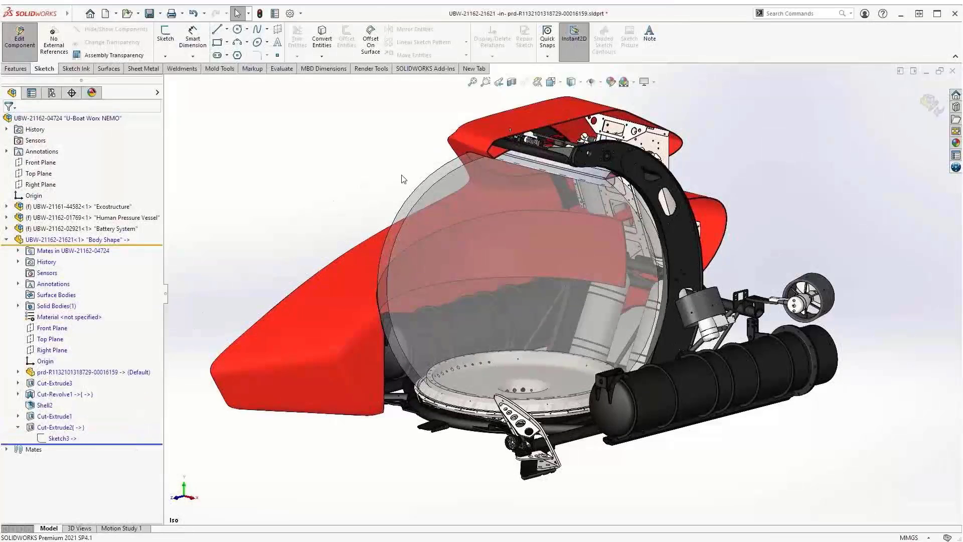
pyautogui.moveTo(403, 179)
pyautogui.mouseDown(button='middle')
pyautogui.moveTo(0, 151)
pyautogui.moveTo(210, 209)
pyautogui.moveTo(299, 217)
pyautogui.moveTo(396, 206)
pyautogui.moveTo(394, 185)
pyautogui.mouseUp(button='middle')
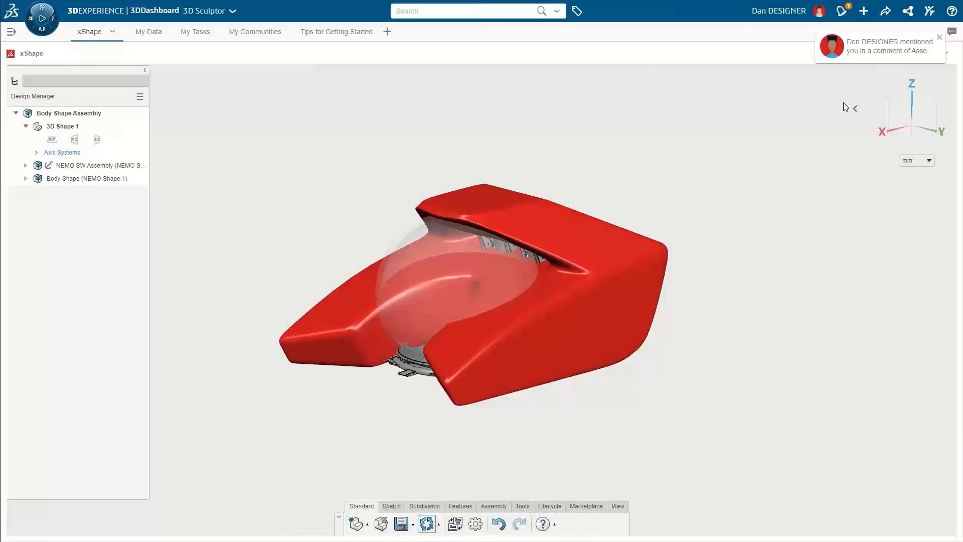
# In 3DDashboard, open the mention notification for the Assembly Update post and reply with the comment "On it!".
pyautogui.click(862, 48)
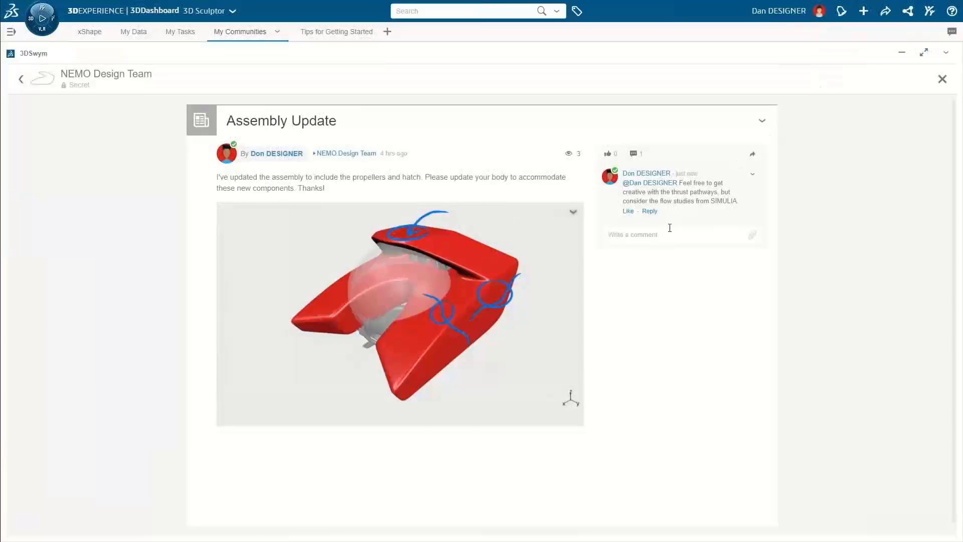
pyautogui.click(666, 234)
pyautogui.write('On it!')
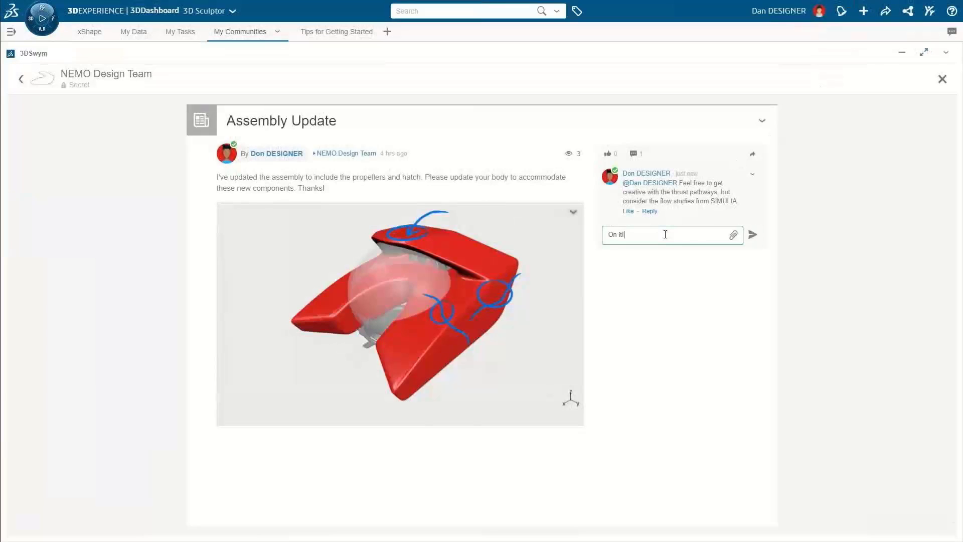
pyautogui.press('Return')
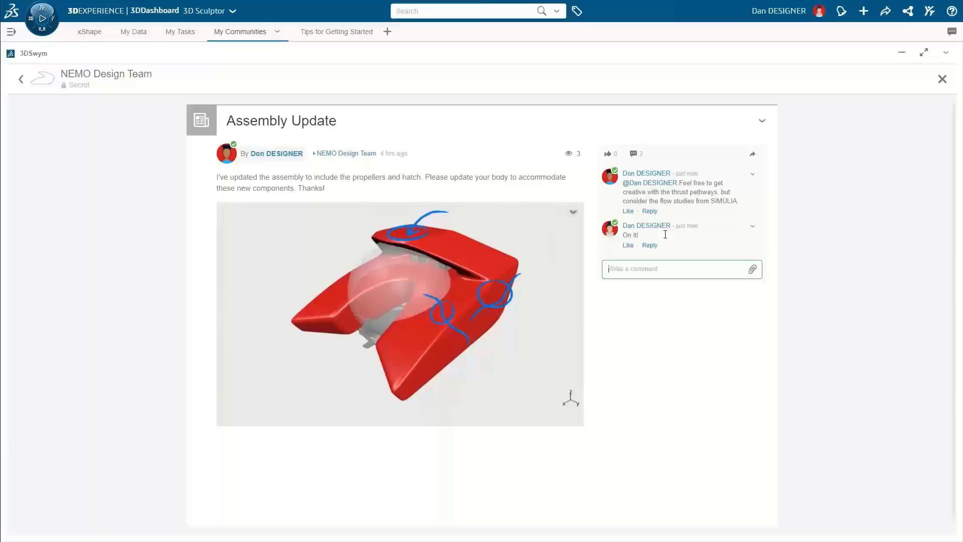
# Return to xShape and refresh the NEMO SW Assembly component with the latest changes from other users.
pyautogui.click(94, 35)
pyautogui.click(121, 166)
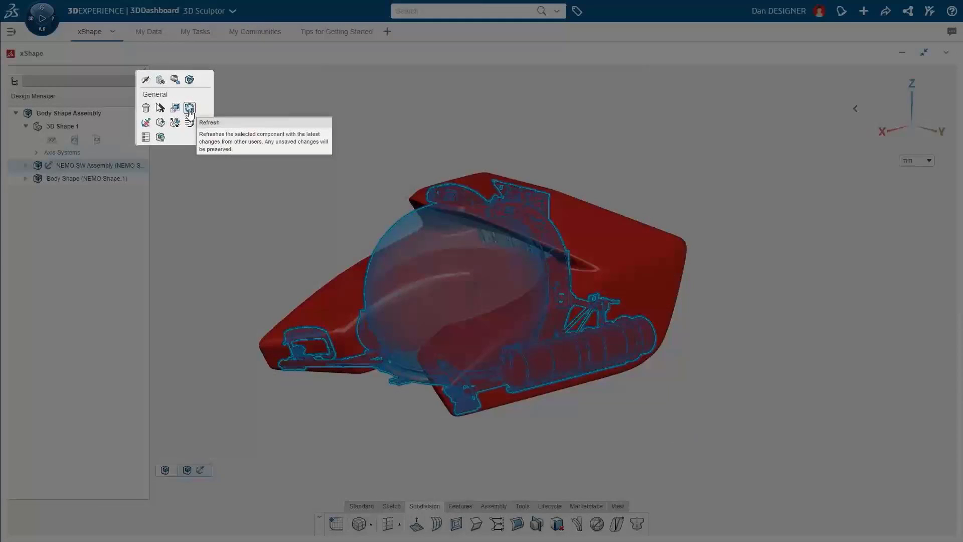
pyautogui.click(189, 108)
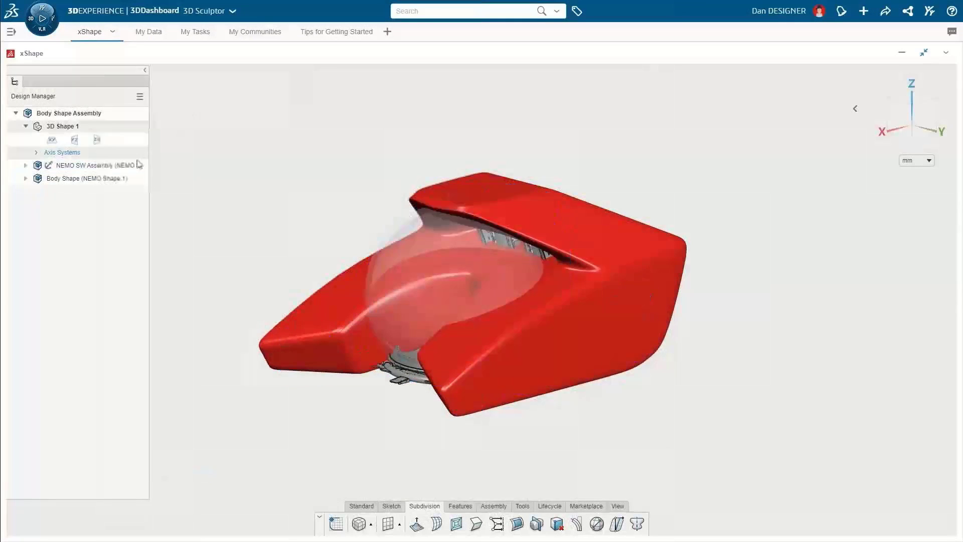
pyautogui.click(116, 180)
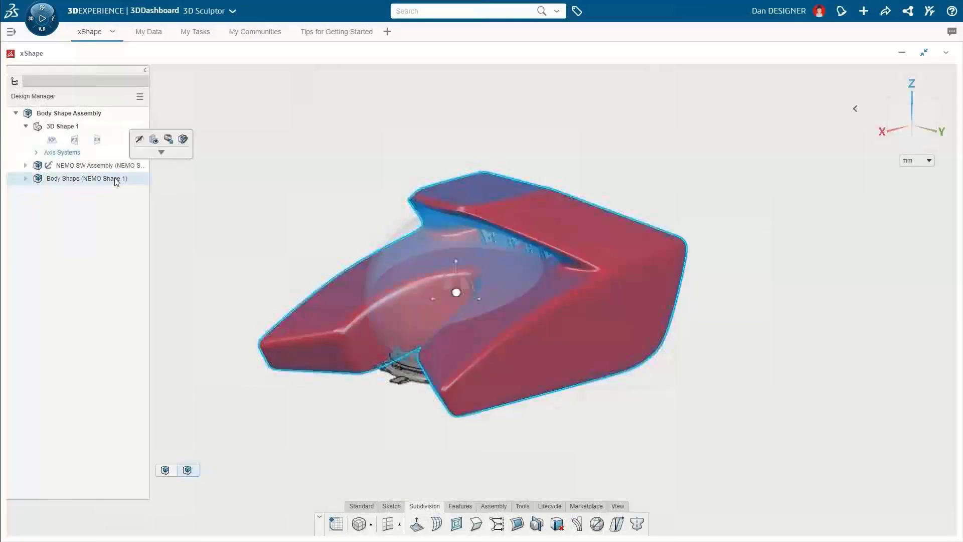
pyautogui.click(139, 141)
pyautogui.click(25, 167)
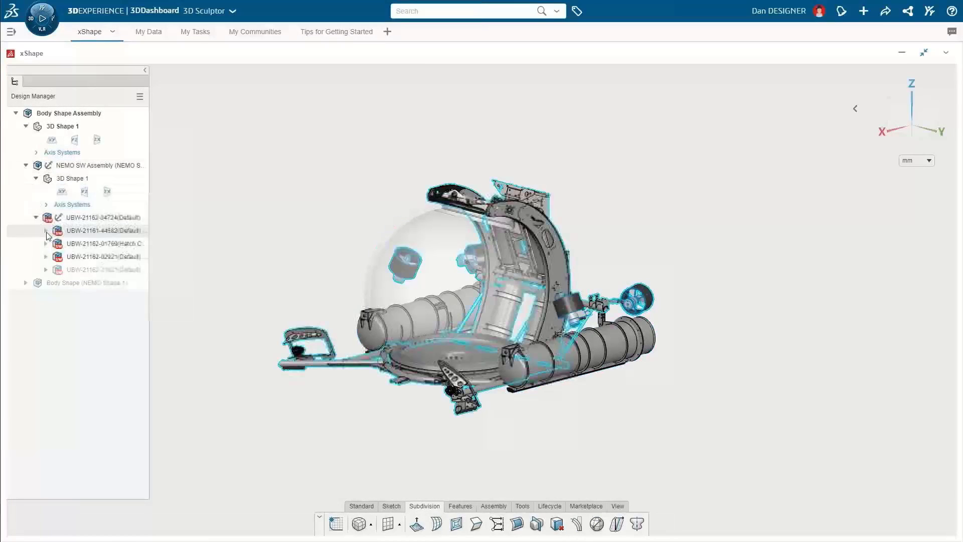
pyautogui.click(46, 231)
pyautogui.click(46, 374)
pyautogui.click(83, 414)
pyautogui.keyDown('ctrl'); pyautogui.click(105, 361); pyautogui.keyUp('ctrl')
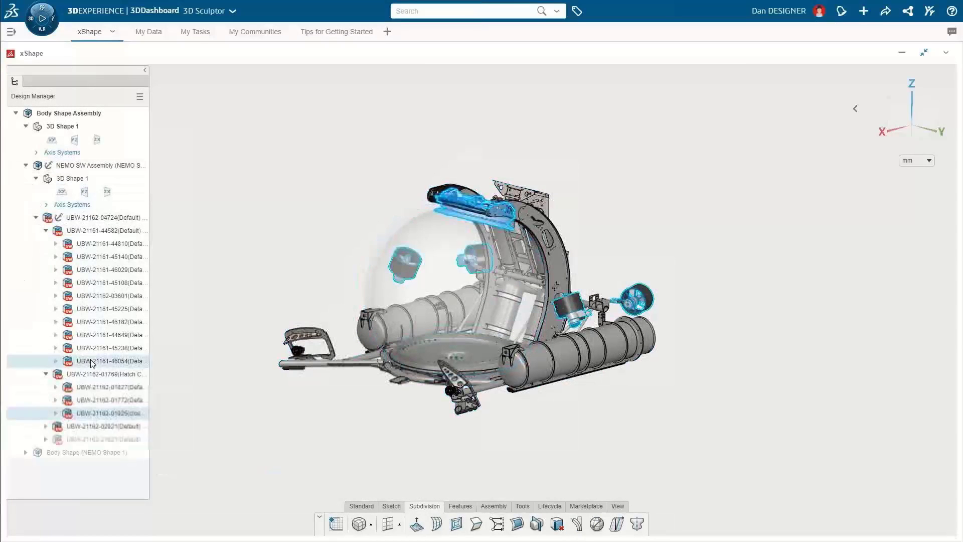
pyautogui.click(222, 263)
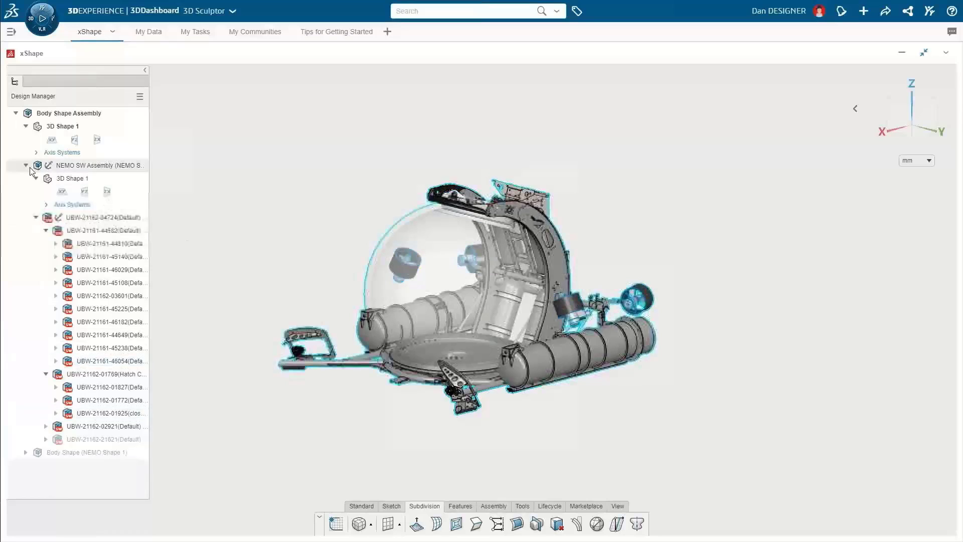
# Collapse the NEMO SW Assembly and add a geometrical set named "Reference Sketches" to the Body Shape's 3D Shape 1.
pyautogui.click(25, 165)
pyautogui.doubleClick(28, 176)
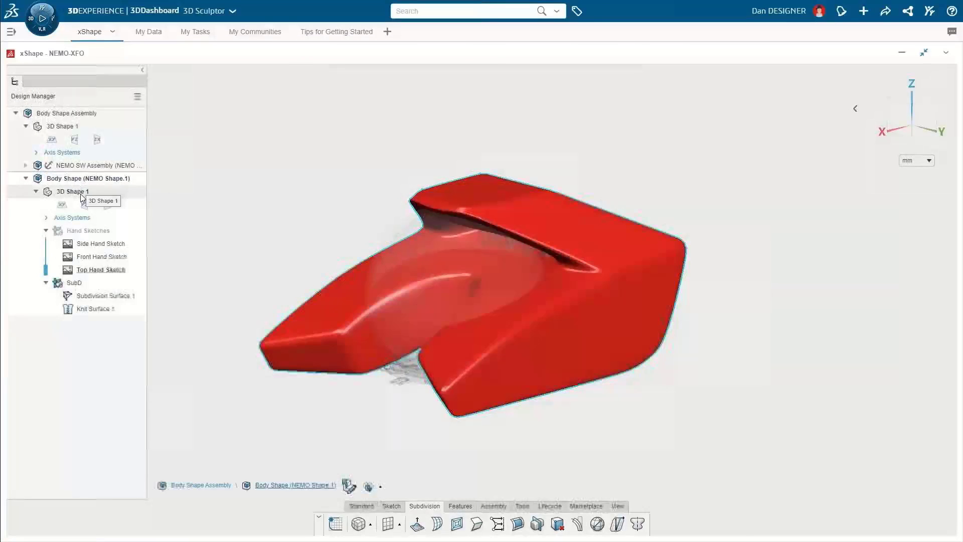
pyautogui.click(82, 195)
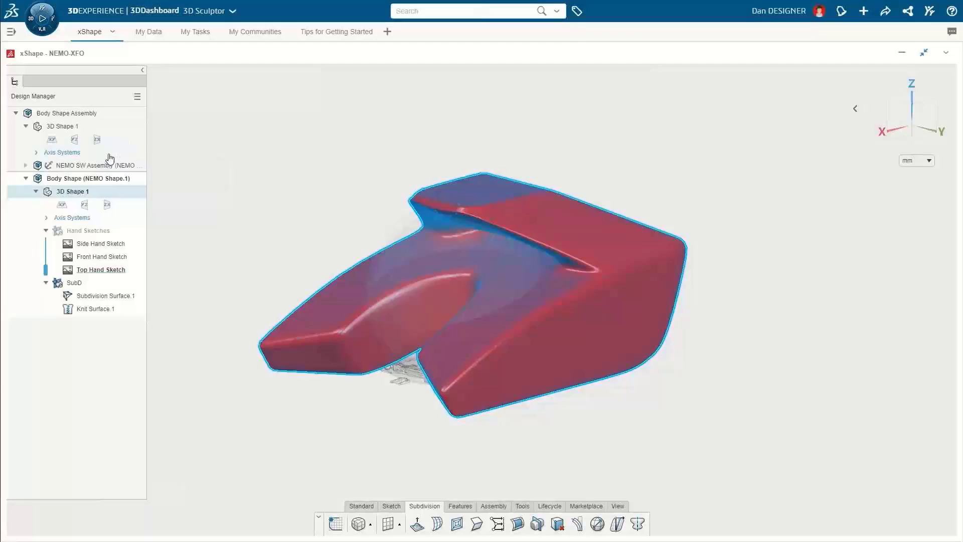
pyautogui.click(106, 153)
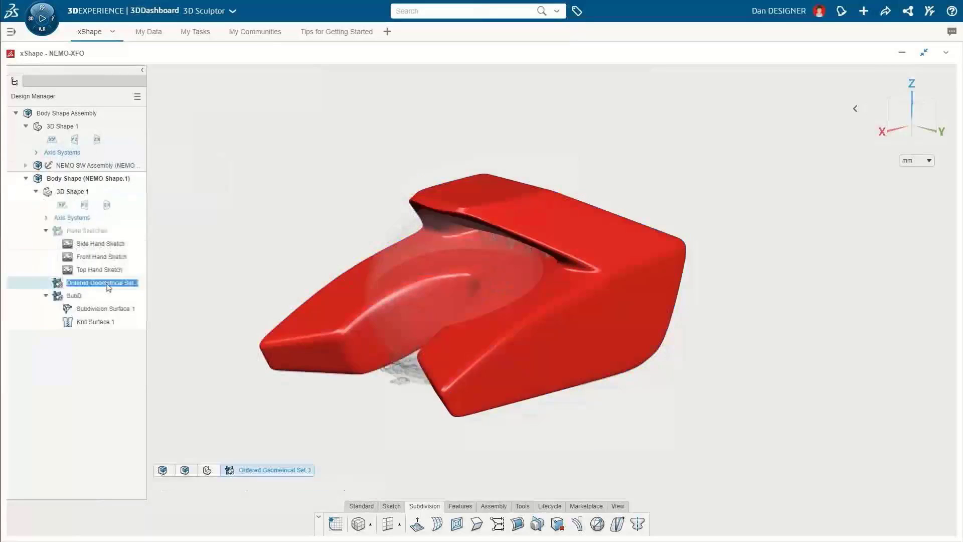
pyautogui.write('Reference Sketches')
pyautogui.press('Return')
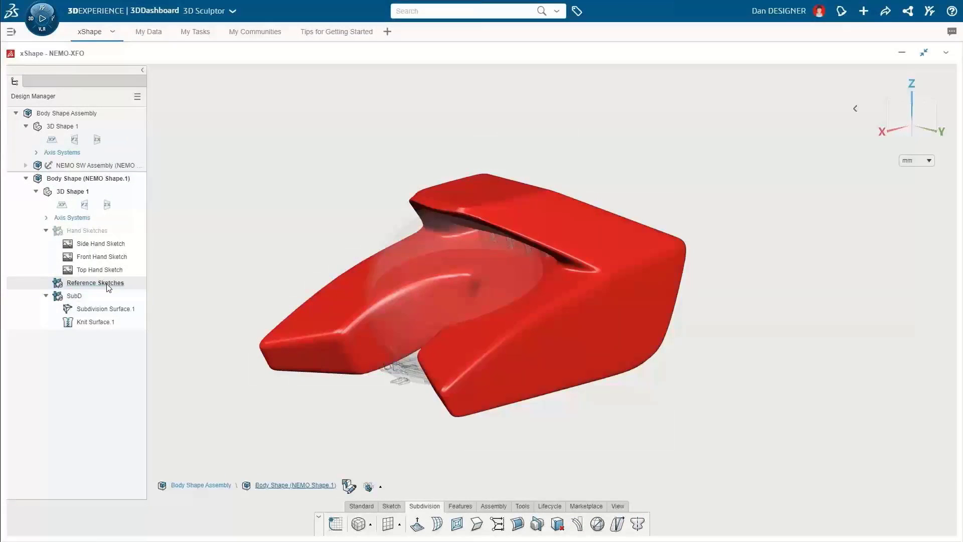
# Hide SubD and create a sketch on the hatch ring's face, converting the ring's edges into sketch geometry.
pyautogui.click(79, 300)
pyautogui.click(117, 260)
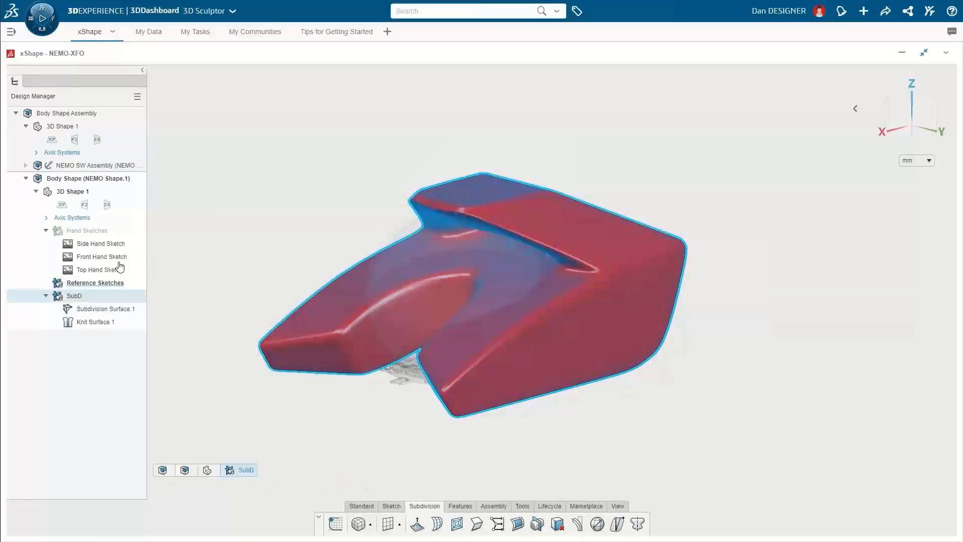
pyautogui.scroll(5, 470, 216)
pyautogui.moveTo(497, 214); pyautogui.dragTo(480, 256, button='middle')
pyautogui.click(414, 208)
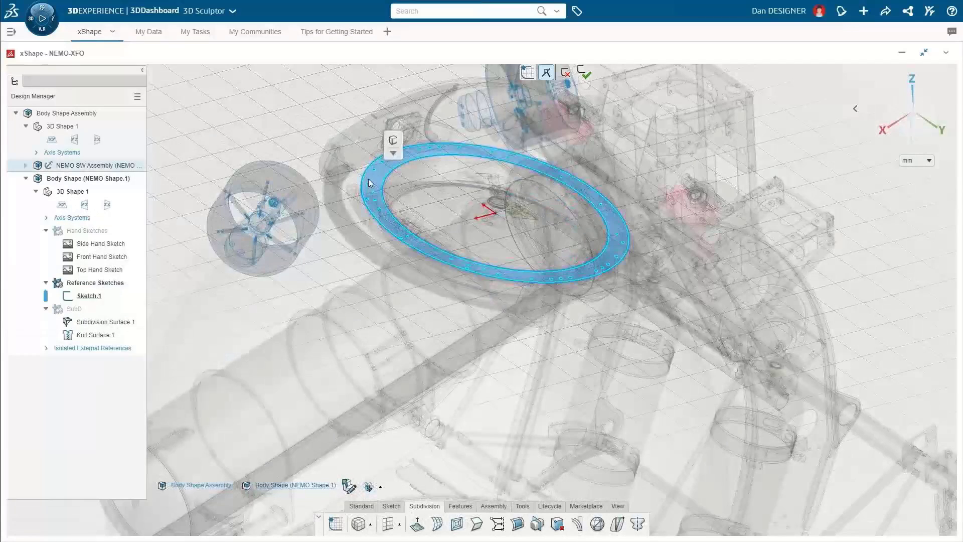
pyautogui.click(393, 141)
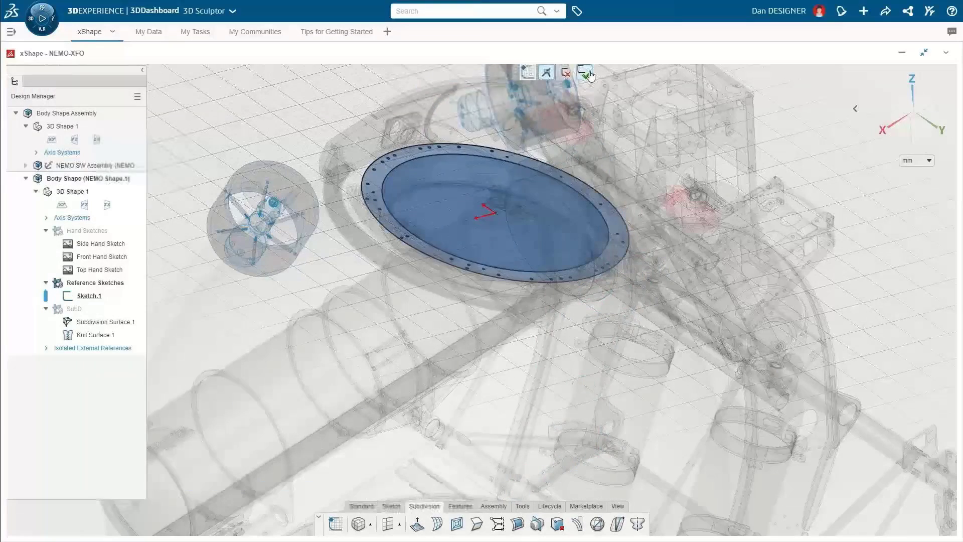
# Show SubD, edit its subdivision surface, and subdivide the roof faces above the hatch with Subdivide Faces.
pyautogui.click(74, 309)
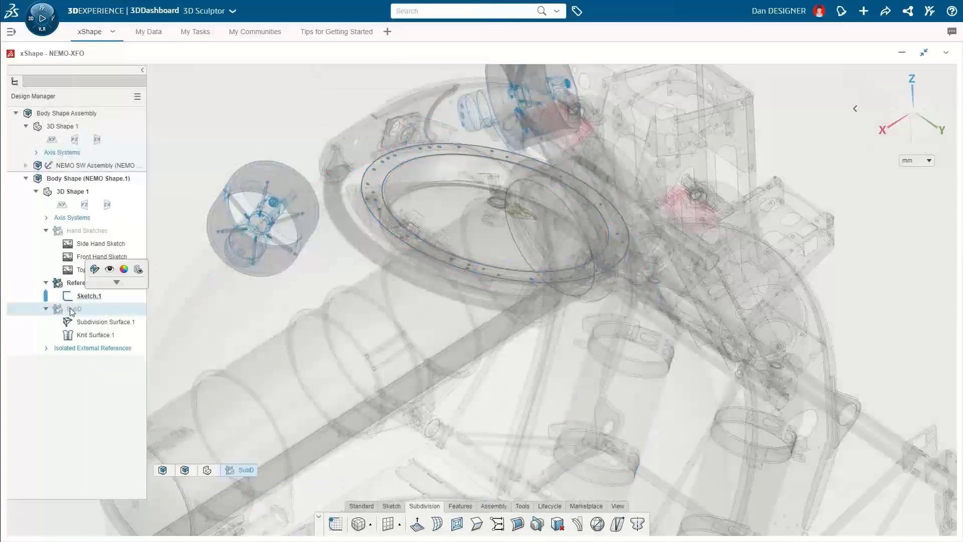
pyautogui.click(109, 269)
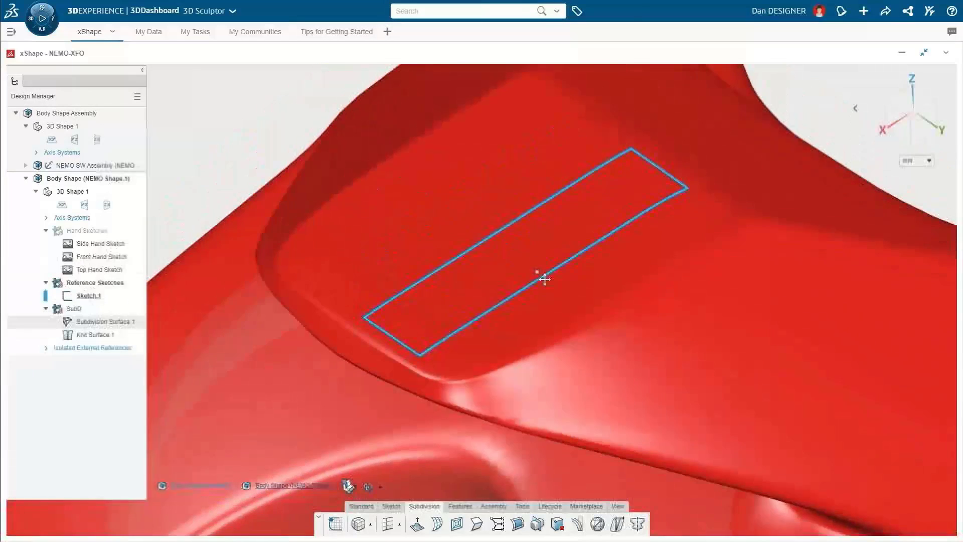
pyautogui.click(534, 314)
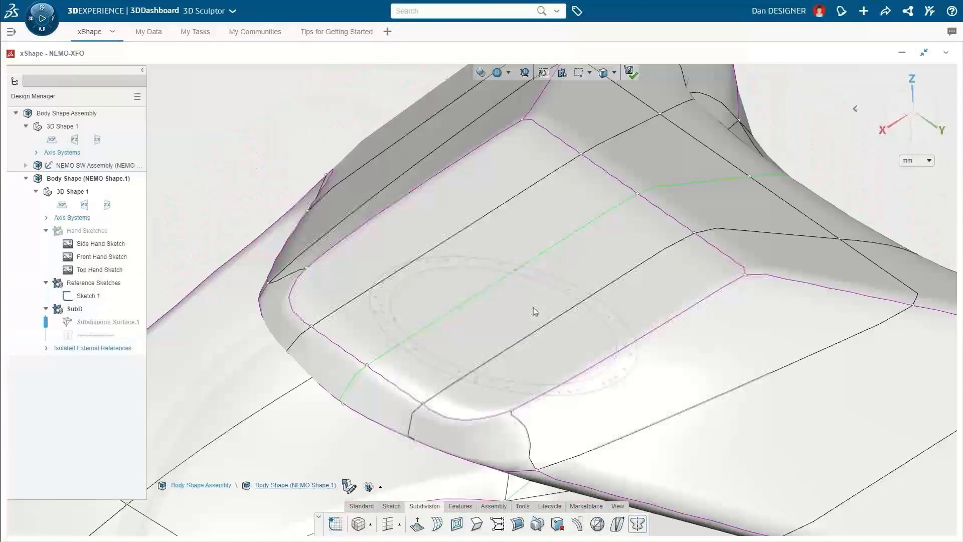
pyautogui.keyDown('ctrl'); pyautogui.click(565, 337); pyautogui.keyUp('ctrl')
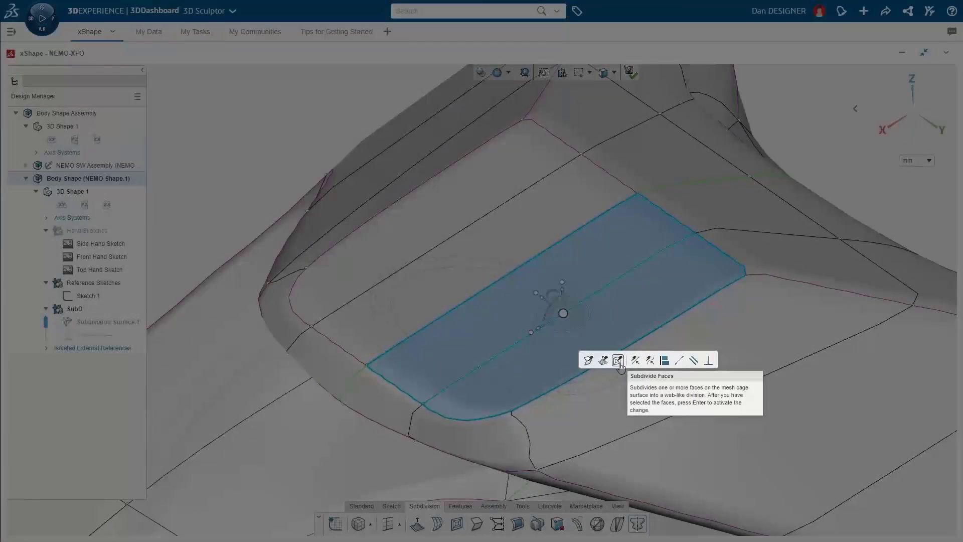
pyautogui.click(619, 361)
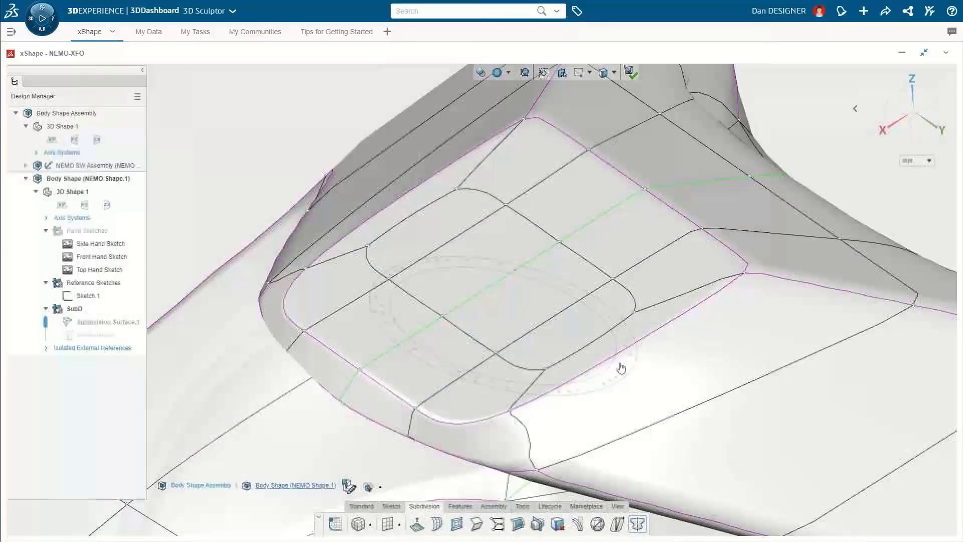
# Crease the border of the inner subdivided roof faces and align its edge loop to the hatch ring sketch.
pyautogui.keyDown('shift'); pyautogui.click(454, 232); pyautogui.keyUp('shift')
pyautogui.click(478, 205)
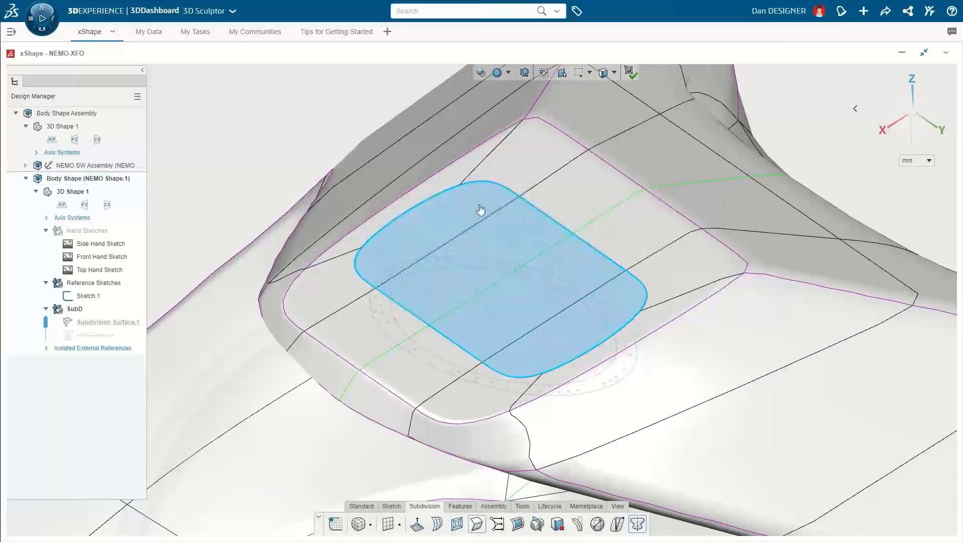
pyautogui.doubleClick(503, 190)
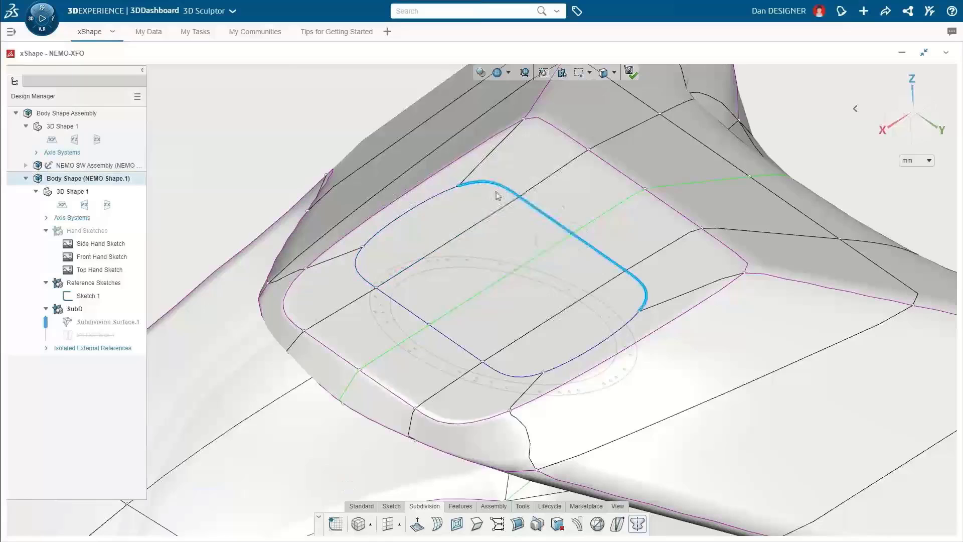
pyautogui.keyDown('ctrl'); pyautogui.click(426, 202); pyautogui.keyUp('ctrl')
pyautogui.keyDown('ctrl'); pyautogui.doubleClick(402, 306); pyautogui.keyUp('ctrl')
pyautogui.keyDown('ctrl'); pyautogui.click(577, 356); pyautogui.keyUp('ctrl')
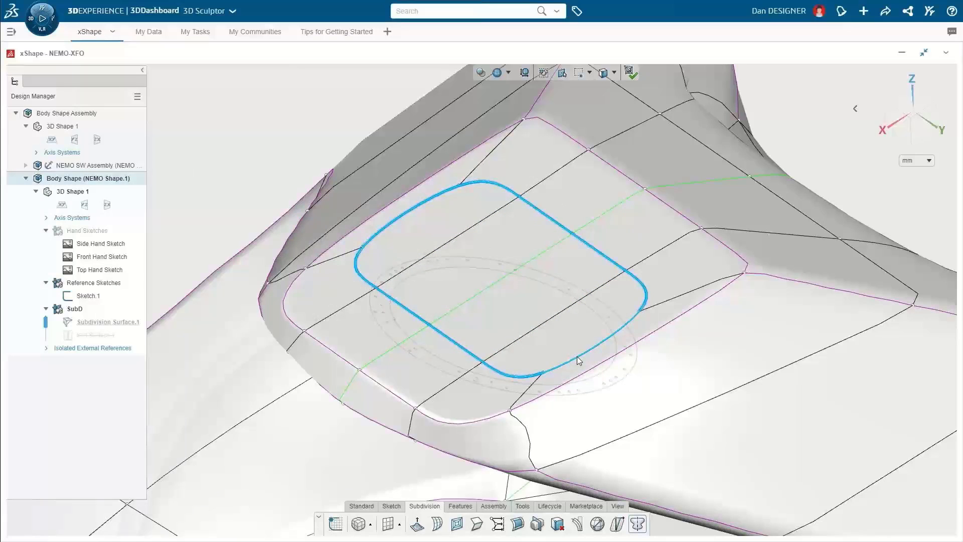
pyautogui.keyDown('ctrl'); pyautogui.click(539, 271); pyautogui.keyUp('ctrl')
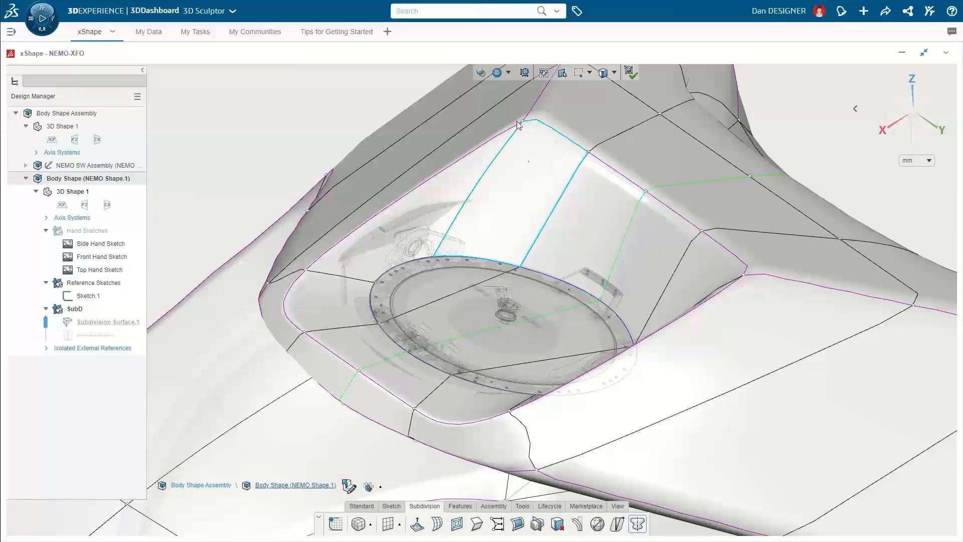
# Show the cage only and align the lower vertices along the roof overhang's front edge to each other.
pyautogui.click(507, 73)
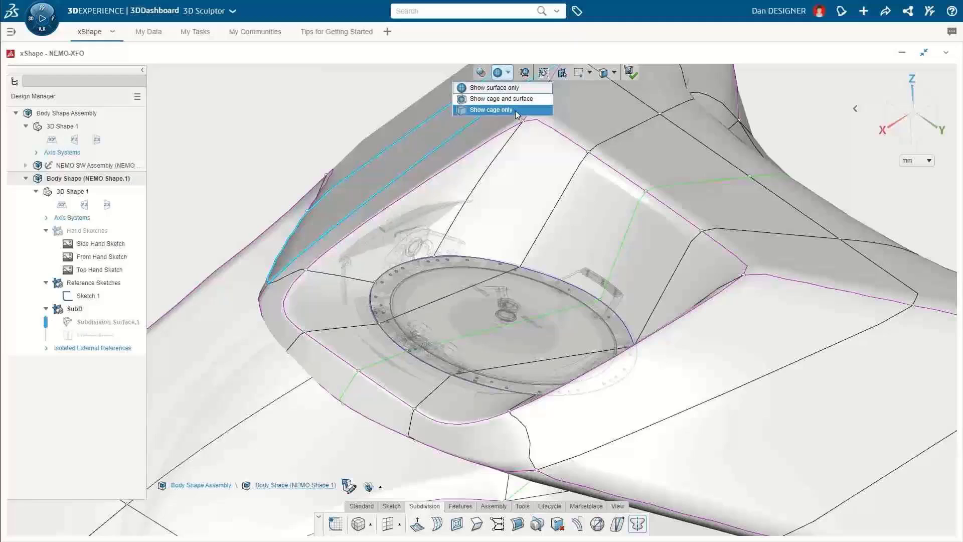
pyautogui.click(516, 111)
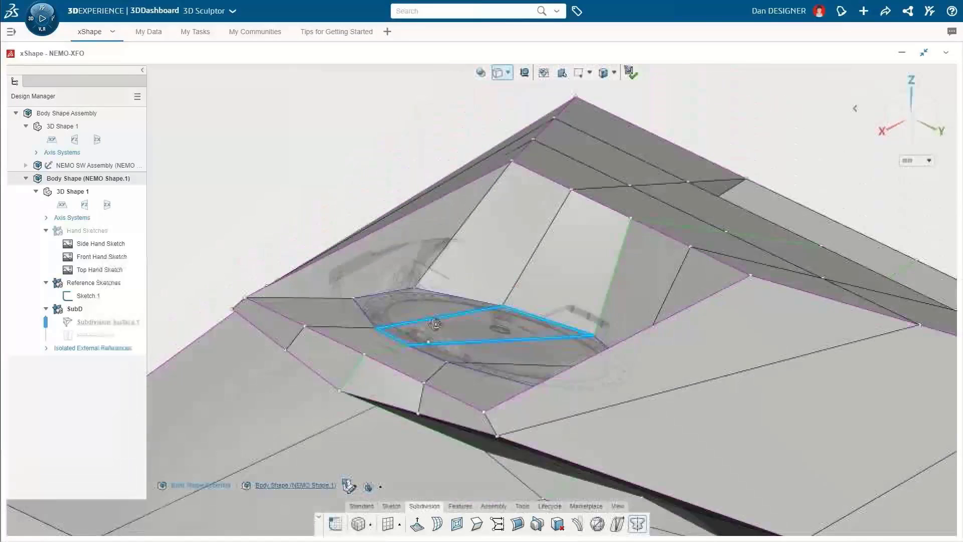
pyautogui.moveTo(435, 324); pyautogui.dragTo(491, 255, button='middle')
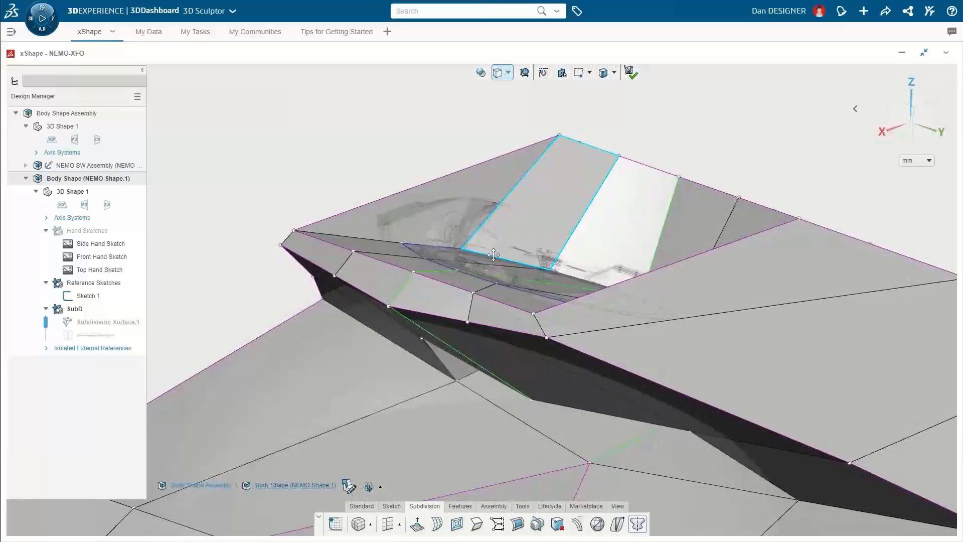
pyautogui.click(547, 337)
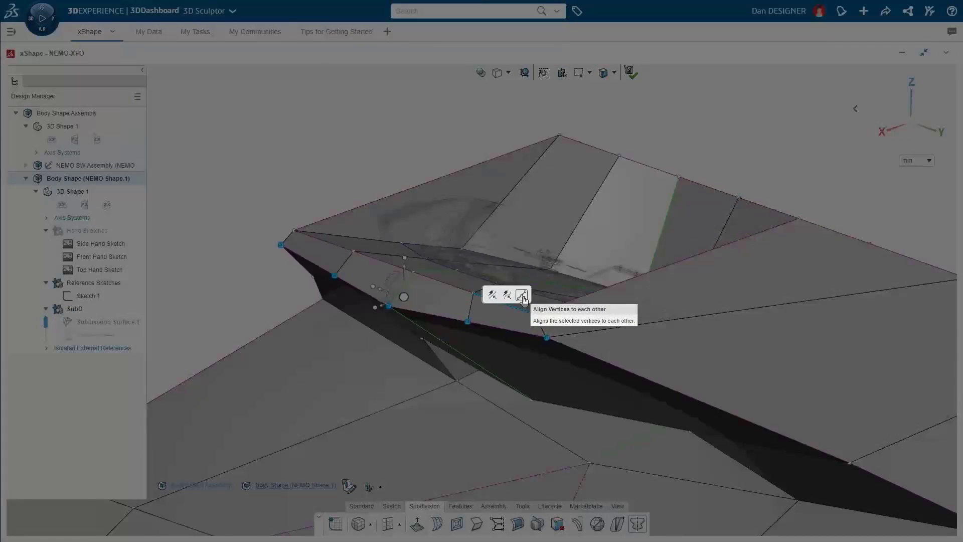
pyautogui.click(522, 296)
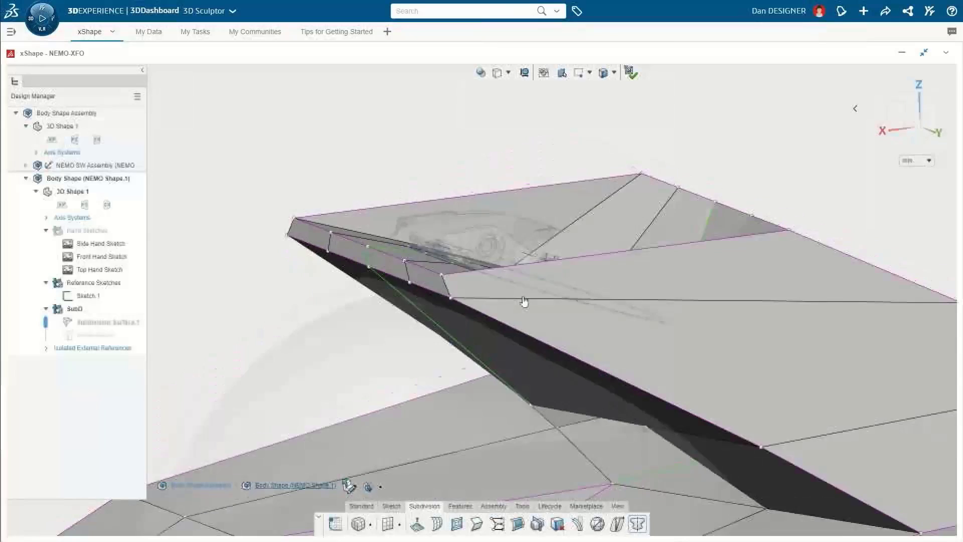
# In side view, move the overhang's lower front-edge vertices forward and slightly down.
pyautogui.moveTo(522, 301); pyautogui.dragTo(371, 223, button='middle')
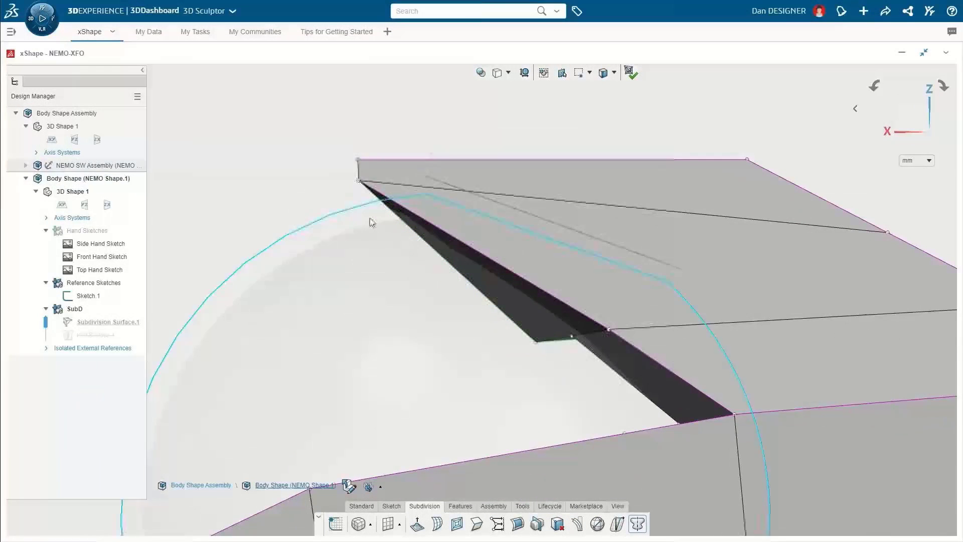
pyautogui.click(359, 181)
pyautogui.moveTo(349, 168); pyautogui.dragTo(308, 174)
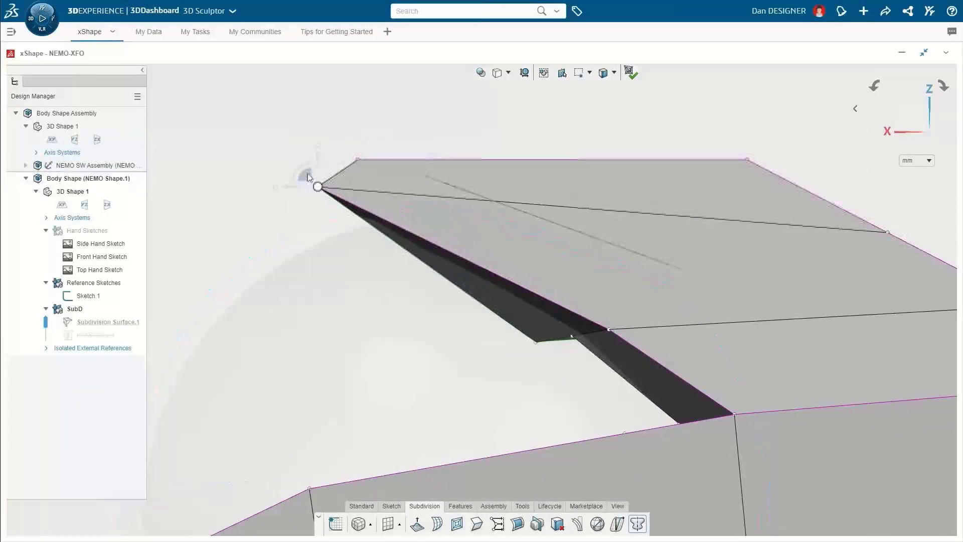
# Select the faces on the underside of the roof overhang and align them into one common plane.
pyautogui.click(630, 366)
pyautogui.moveTo(630, 366); pyautogui.dragTo(648, 384, button='middle')
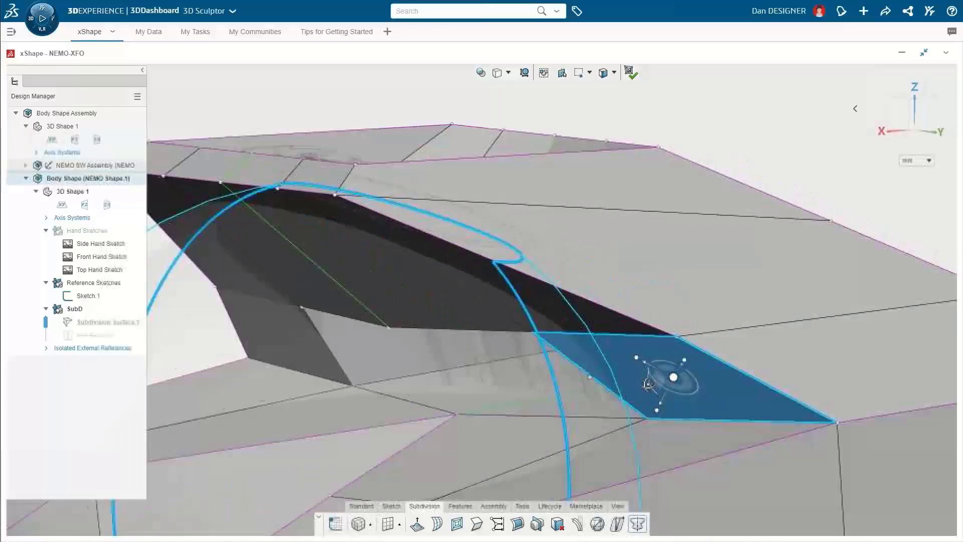
pyautogui.keyDown('ctrl'); pyautogui.moveTo(488, 351); pyautogui.dragTo(611, 351, button='middle'); pyautogui.keyUp('ctrl')
pyautogui.keyDown('ctrl'); pyautogui.click(623, 264); pyautogui.keyUp('ctrl')
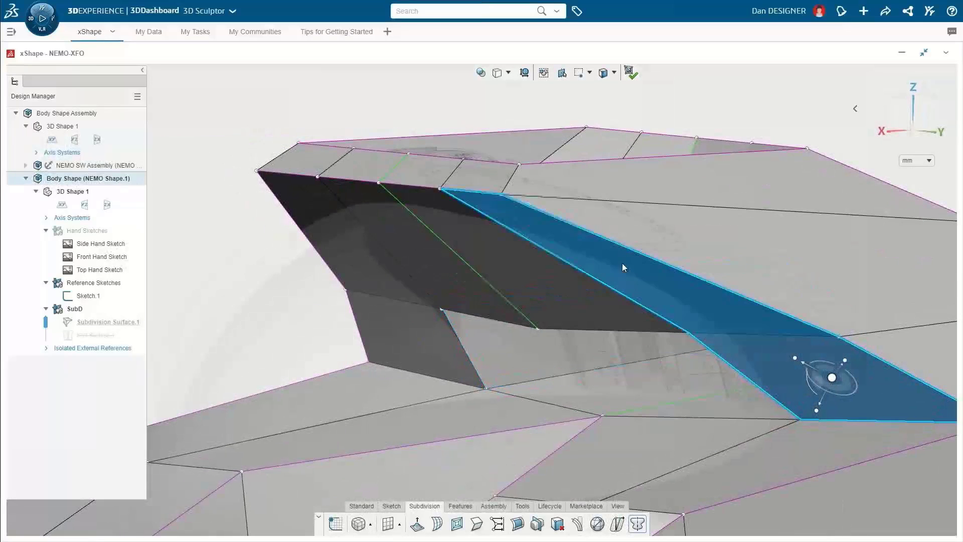
pyautogui.keyDown('ctrl'); pyautogui.click(383, 262); pyautogui.keyUp('ctrl')
pyautogui.keyDown('ctrl'); pyautogui.click(410, 321); pyautogui.keyUp('ctrl')
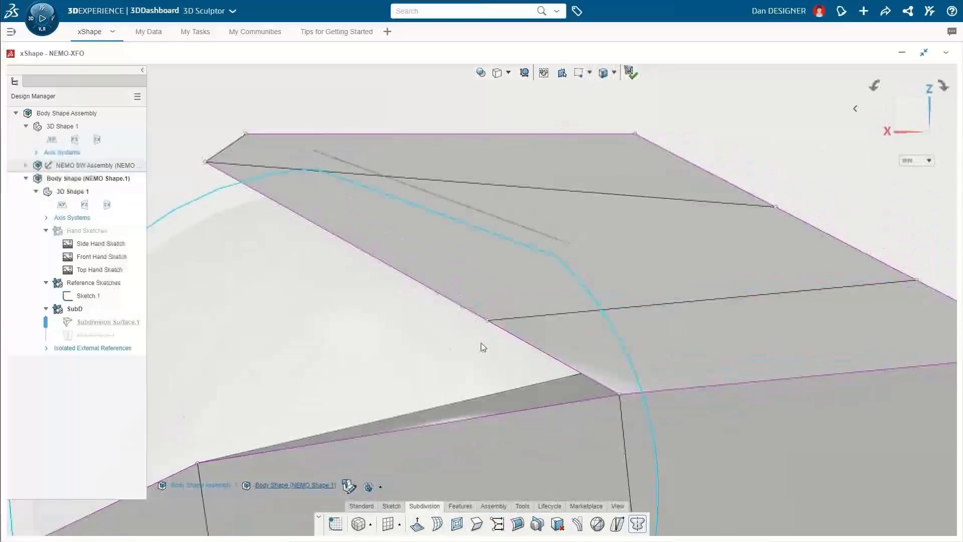
# Select all vertices along the overhang's underside and rotate them slightly about the rear corner where it meets the lower body.
pyautogui.moveTo(518, 331); pyautogui.dragTo(412, 312, button='middle')
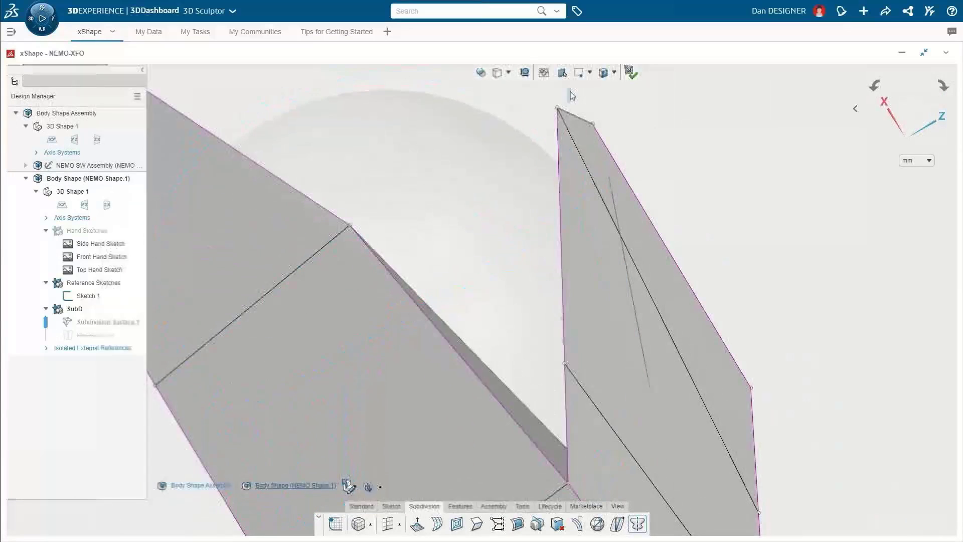
pyautogui.moveTo(570, 91); pyautogui.dragTo(540, 491)
pyautogui.hotkey('ctrl', '8')
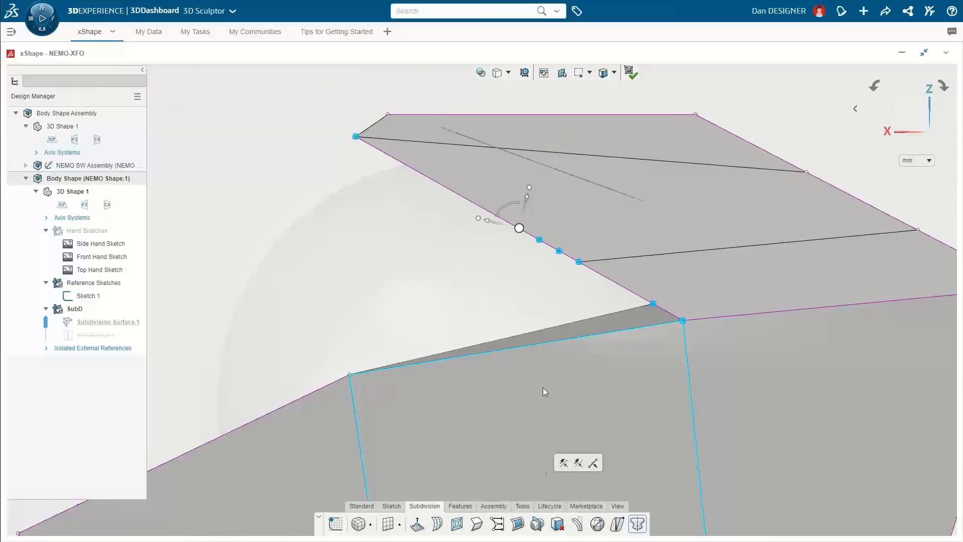
pyautogui.click(521, 228)
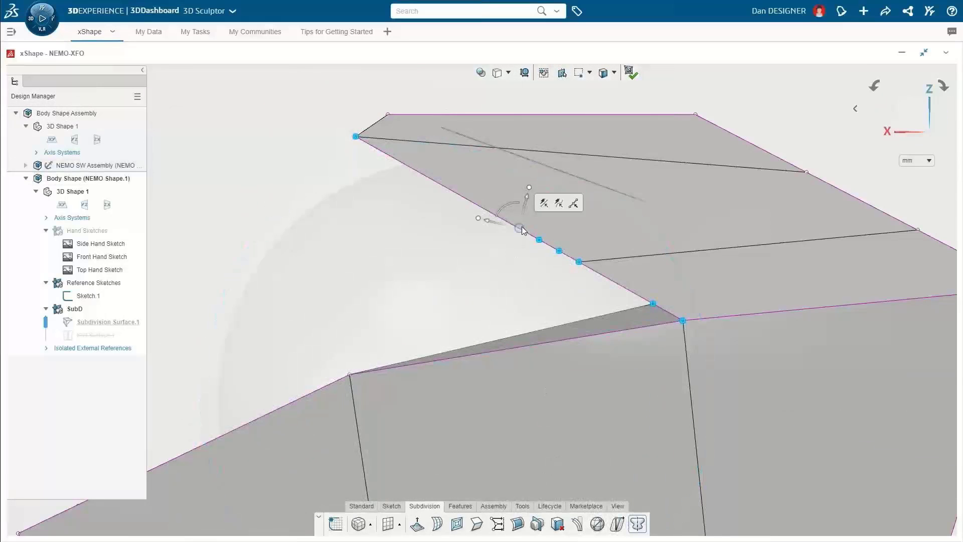
pyautogui.click(685, 323)
pyautogui.moveTo(680, 297)
pyautogui.mouseDown()
pyautogui.moveTo(681, 274)
pyautogui.moveTo(676, 280)
pyautogui.mouseUp()
pyautogui.press('Escape')
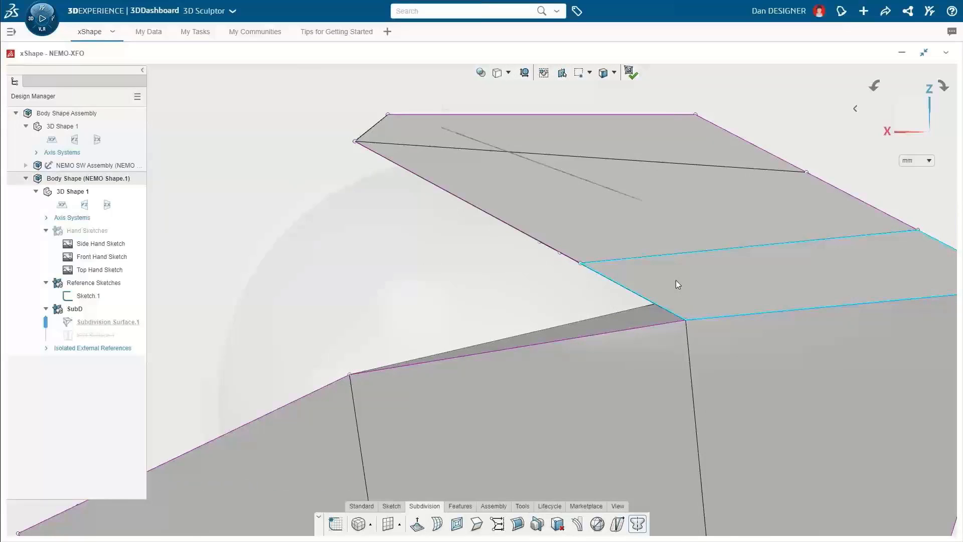
# In front view, move the overhang's lower front corner vertex outward and down along the sloping roof edge.
pyautogui.hotkey('ctrl', '1')
pyautogui.click(704, 157)
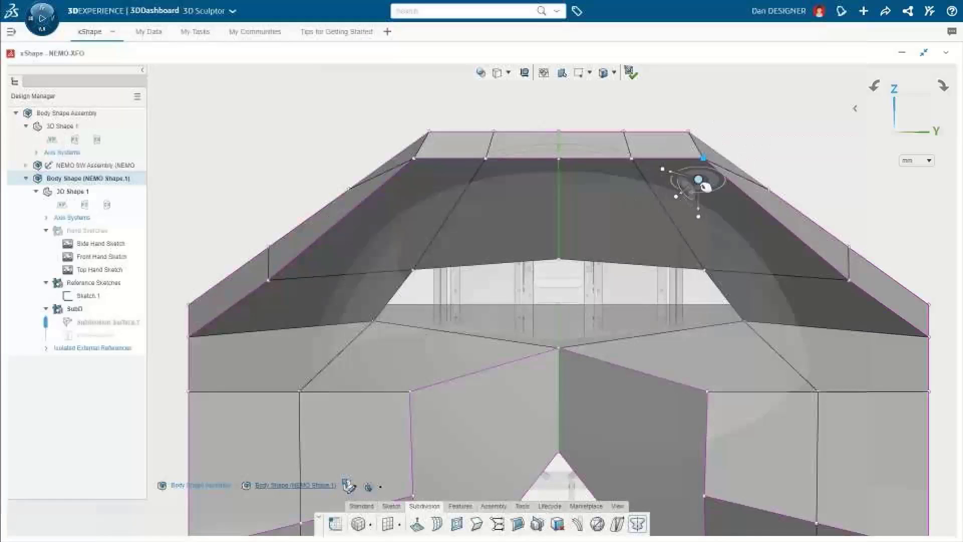
pyautogui.moveTo(705, 186); pyautogui.dragTo(720, 201)
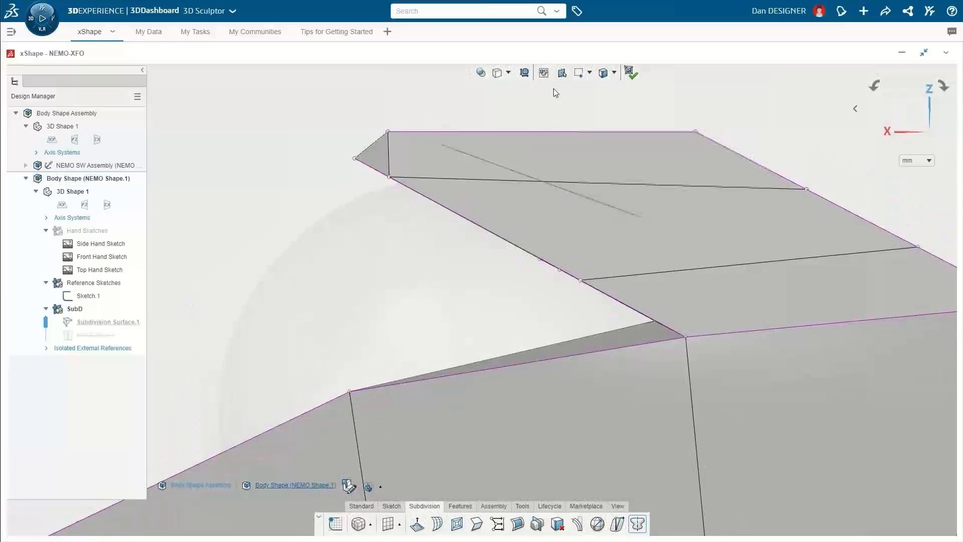
# Show the surface only and reshape the rim around the hatch by shifting its rear edge, front corner vertex and front edge.
pyautogui.click(508, 73)
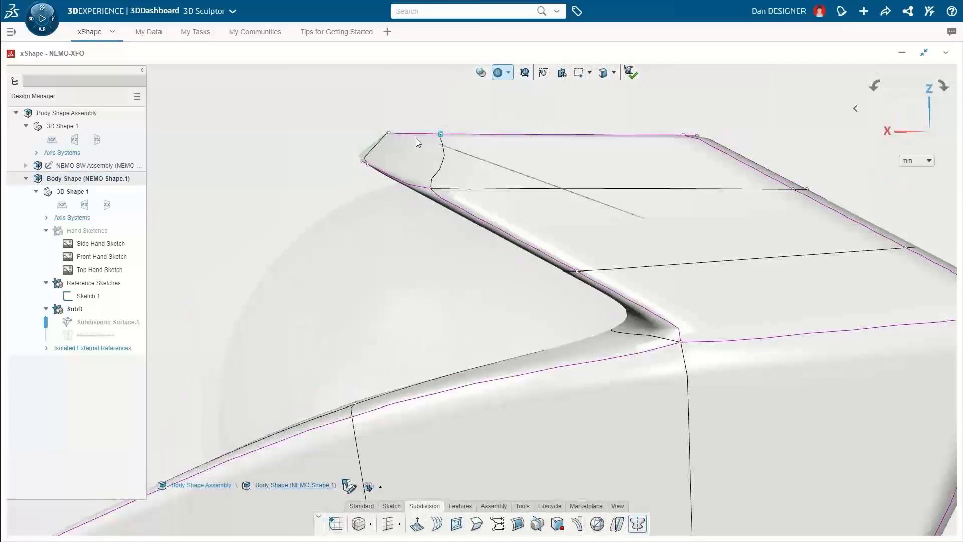
pyautogui.moveTo(415, 138); pyautogui.dragTo(506, 361, button='middle')
pyautogui.scroll(5, 504, 362)
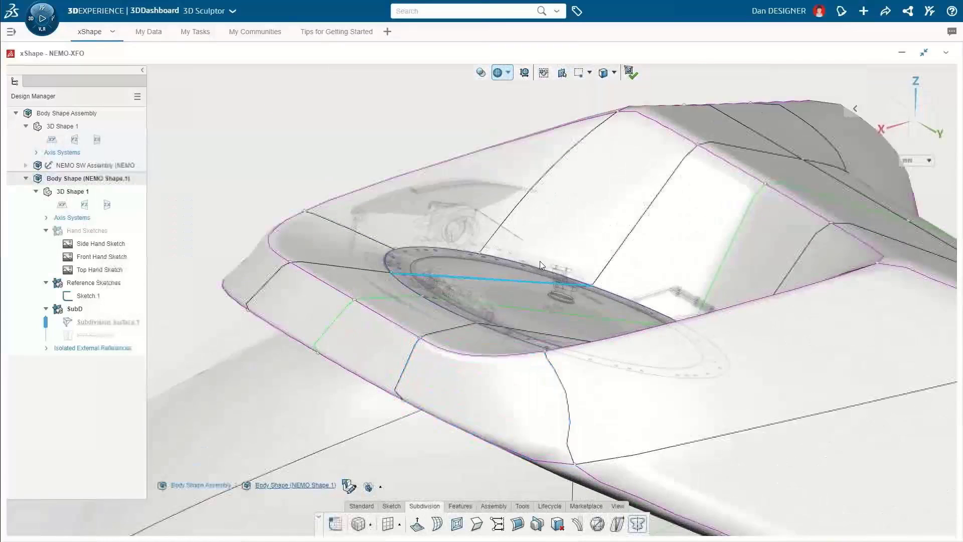
pyautogui.click(663, 125)
pyautogui.moveTo(683, 139); pyautogui.dragTo(710, 155)
pyautogui.click(306, 211)
pyautogui.moveTo(282, 219); pyautogui.dragTo(343, 216)
pyautogui.click(322, 281)
pyautogui.moveTo(297, 289); pyautogui.dragTo(318, 286)
pyautogui.press('Escape')
pyautogui.hotkey('ctrl', '4')
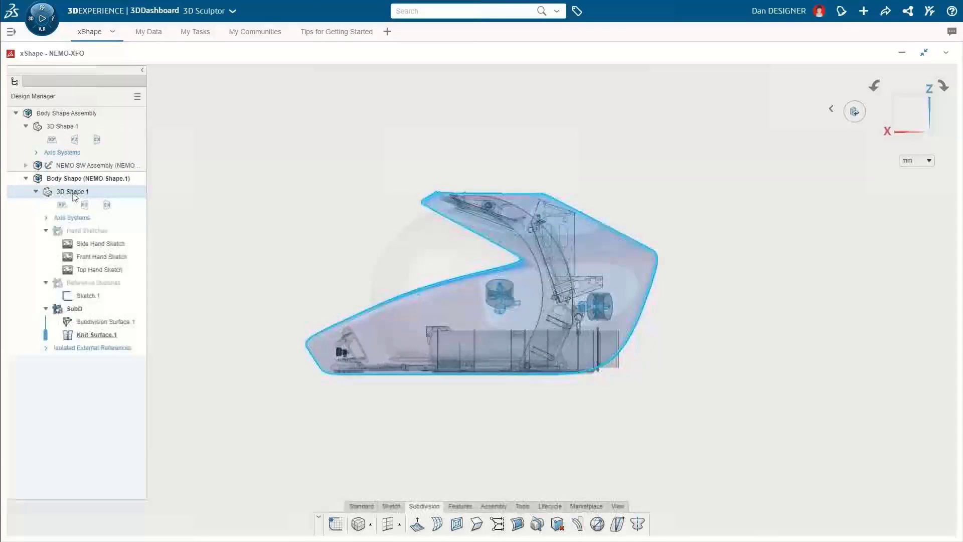
# Add two ordered geometrical sets under the body's 3D Shape 1, naming them Vert Thruster and Horz Thruster.
pyautogui.click(75, 193)
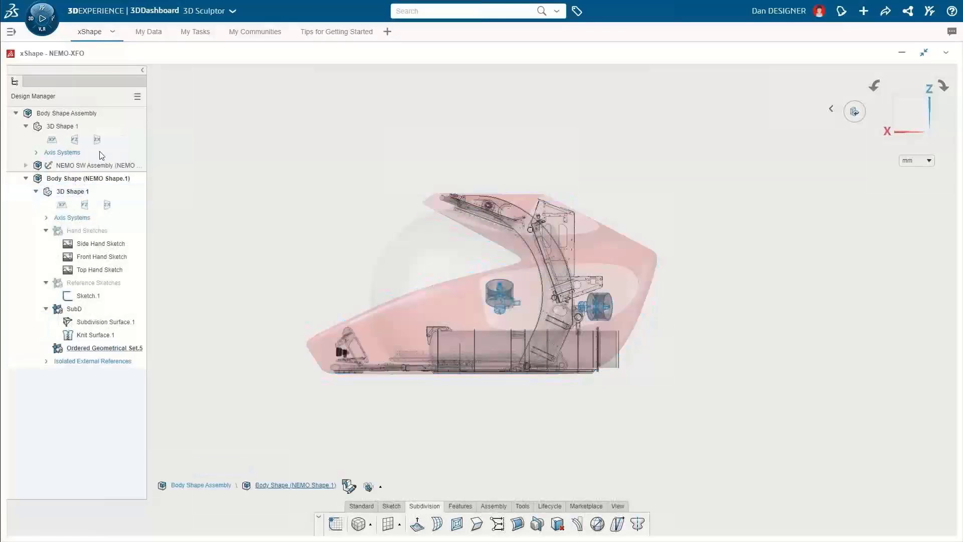
pyautogui.click(83, 192)
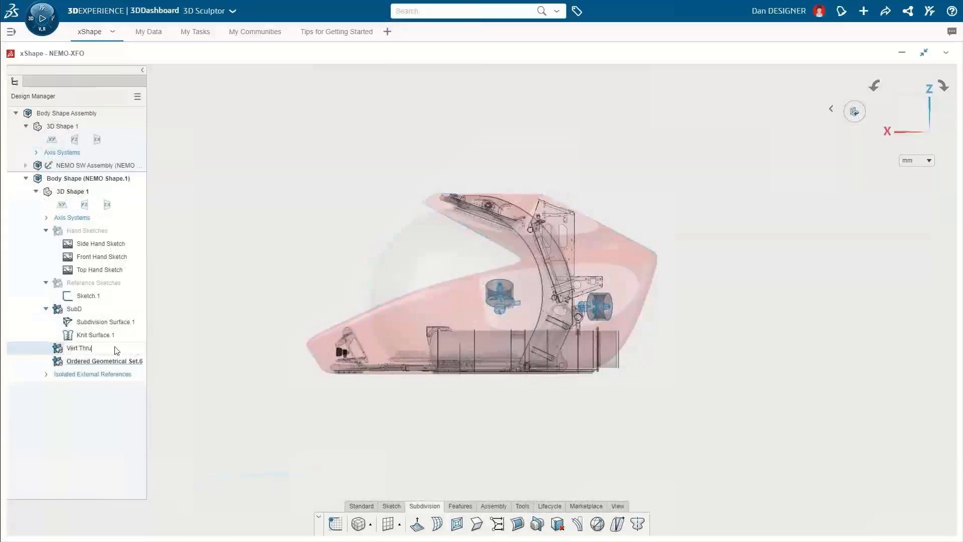
pyautogui.doubleClick(116, 362)
pyautogui.write('Horz Thruster')
pyautogui.press('Return')
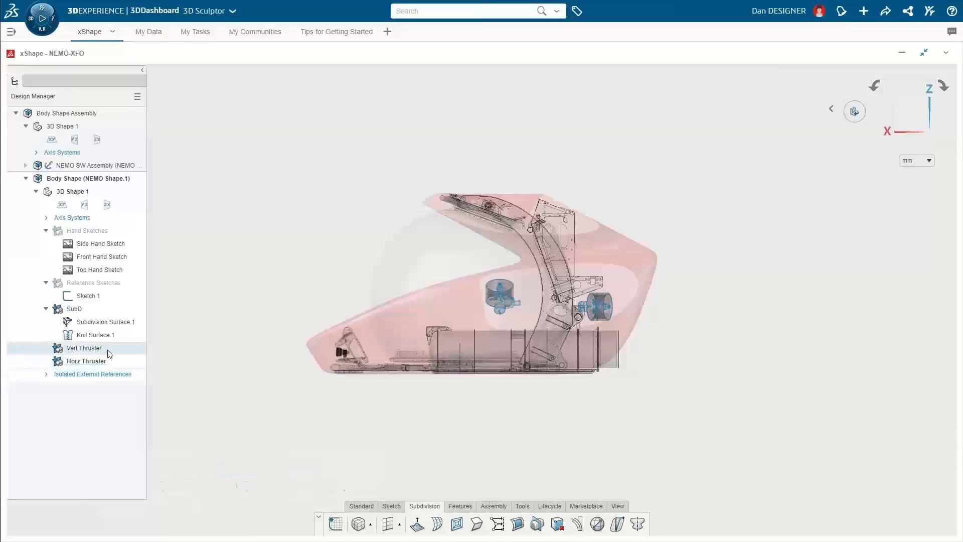
# Insert a subdivision cylinder in the Vert Thruster set, shrink it uniformly and move it over the vertical thruster in side view.
pyautogui.click(370, 524)
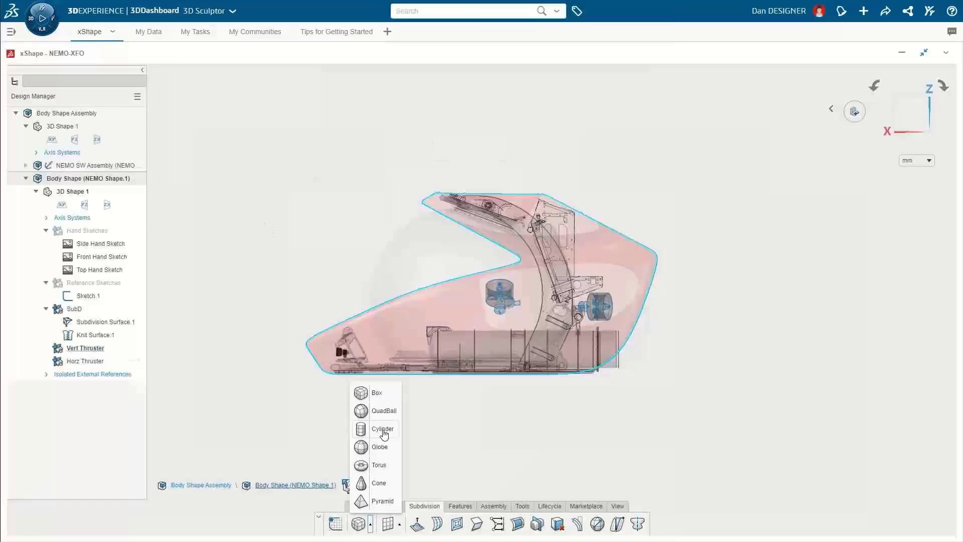
pyautogui.click(383, 429)
pyautogui.click(291, 80)
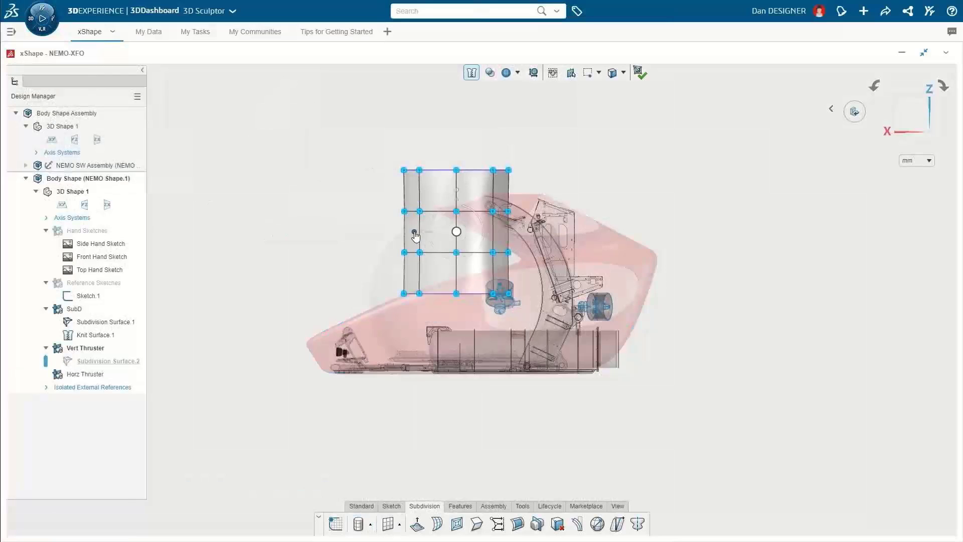
pyautogui.moveTo(414, 233); pyautogui.dragTo(444, 232)
pyautogui.moveTo(456, 231); pyautogui.dragTo(499, 279)
# Move the cylinder's vertex rows downward one after another to lengthen and space out the thruster duct.
pyautogui.keyDown('shift'); pyautogui.moveTo(522, 284); pyautogui.dragTo(546, 167, button='middle'); pyautogui.keyUp('shift')
pyautogui.moveTo(604, 313); pyautogui.dragTo(466, 209)
pyautogui.moveTo(535, 217); pyautogui.dragTo(535, 244)
pyautogui.moveTo(604, 346); pyautogui.dragTo(467, 279)
pyautogui.moveTo(535, 269); pyautogui.dragTo(535, 306)
pyautogui.moveTo(605, 384); pyautogui.dragTo(466, 351)
pyautogui.moveTo(536, 324); pyautogui.dragTo(535, 365)
# In front view, move the whole cylinder sideways onto the outboard vertical thruster and tilt it slightly.
pyautogui.moveTo(567, 353); pyautogui.dragTo(665, 355, button='middle')
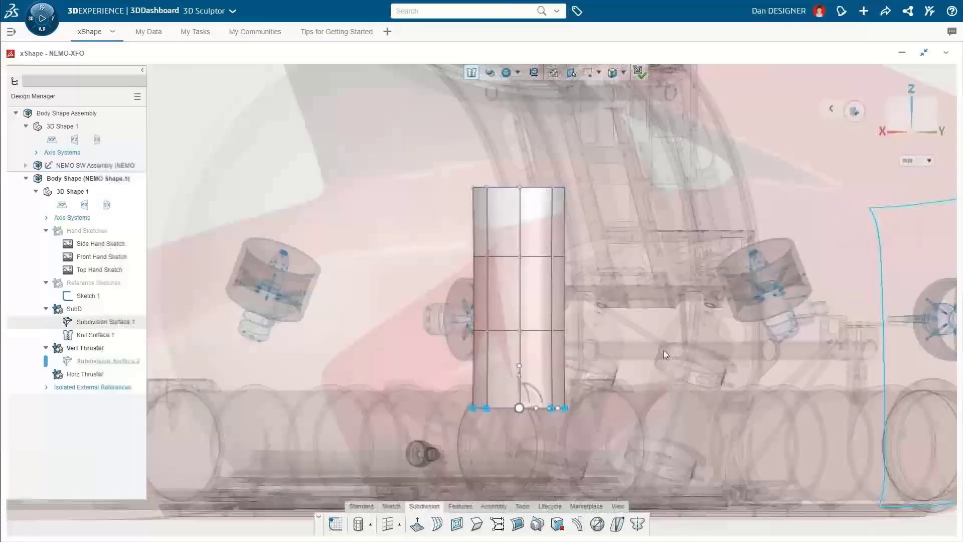
pyautogui.moveTo(587, 432); pyautogui.dragTo(431, 176)
pyautogui.moveTo(522, 319); pyautogui.dragTo(627, 319)
pyautogui.moveTo(634, 294); pyautogui.dragTo(623, 289)
# Reposition the cylinder's top and second vertex rows, shift its lower end outward, and finish the subdivision surface.
pyautogui.moveTo(627, 173); pyautogui.dragTo(516, 233)
pyautogui.moveTo(581, 184); pyautogui.dragTo(574, 151)
pyautogui.moveTo(662, 231); pyautogui.dragTo(542, 288)
pyautogui.moveTo(616, 238); pyautogui.dragTo(620, 243)
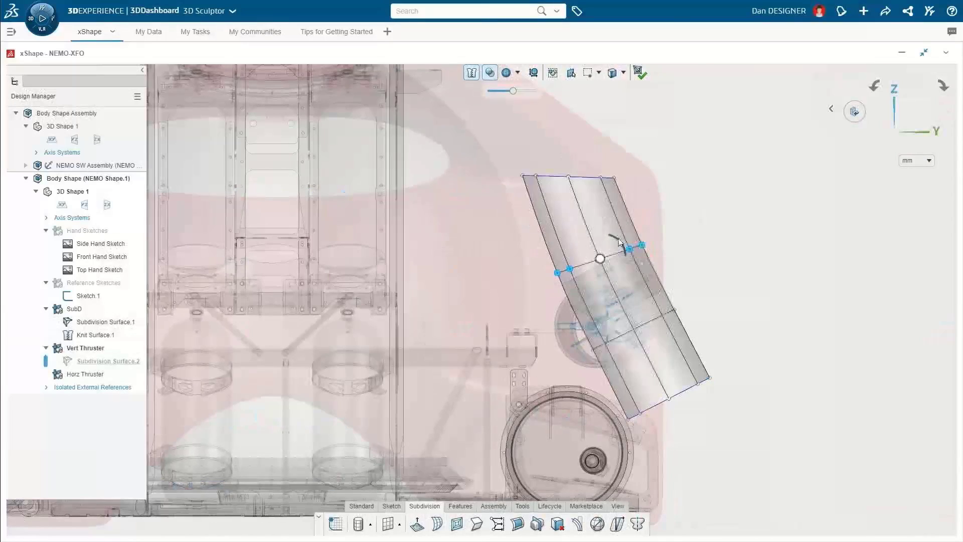
pyautogui.moveTo(727, 364); pyautogui.dragTo(619, 431)
pyautogui.moveTo(688, 386); pyautogui.dragTo(743, 396)
pyautogui.click(641, 73)
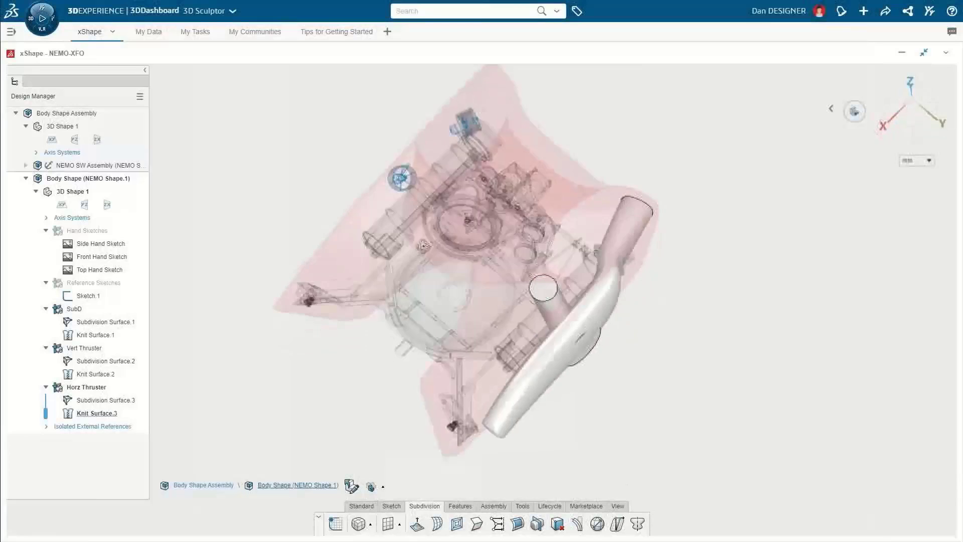
# Combine the bodies with Subtract, using the main body as target and the vertical and horizontal thruster bodies as tools.
pyautogui.moveTo(424, 246); pyautogui.dragTo(423, 175, button='middle')
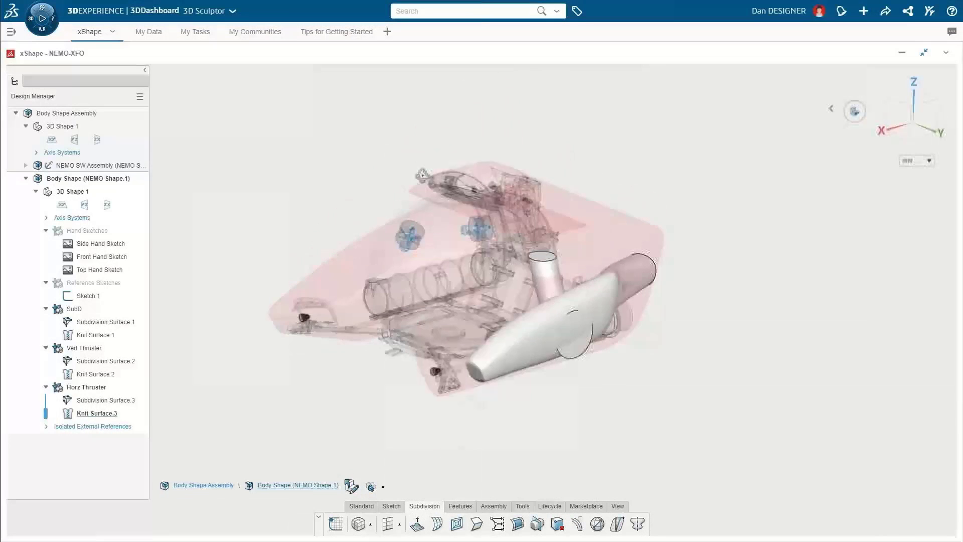
pyautogui.scroll(5, 415, 273)
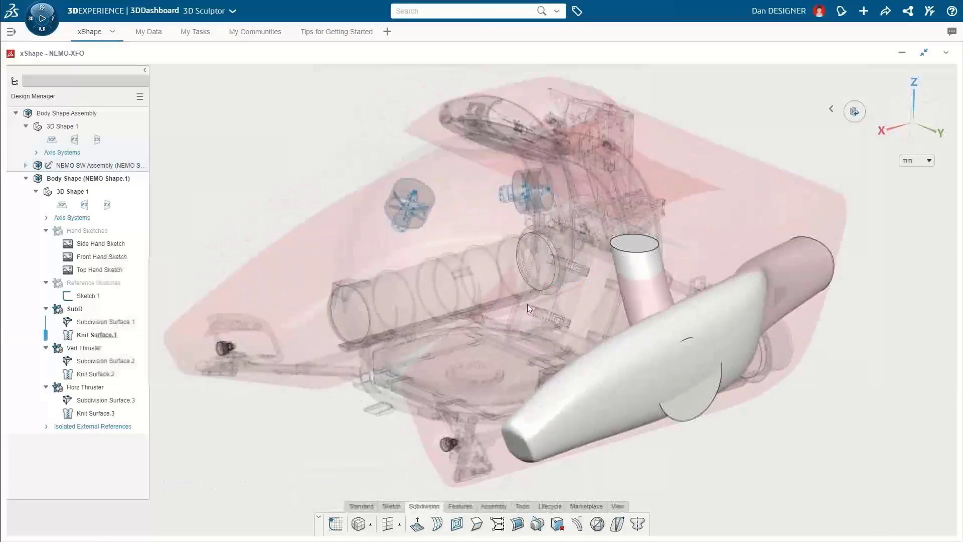
pyautogui.click(460, 506)
pyautogui.click(447, 525)
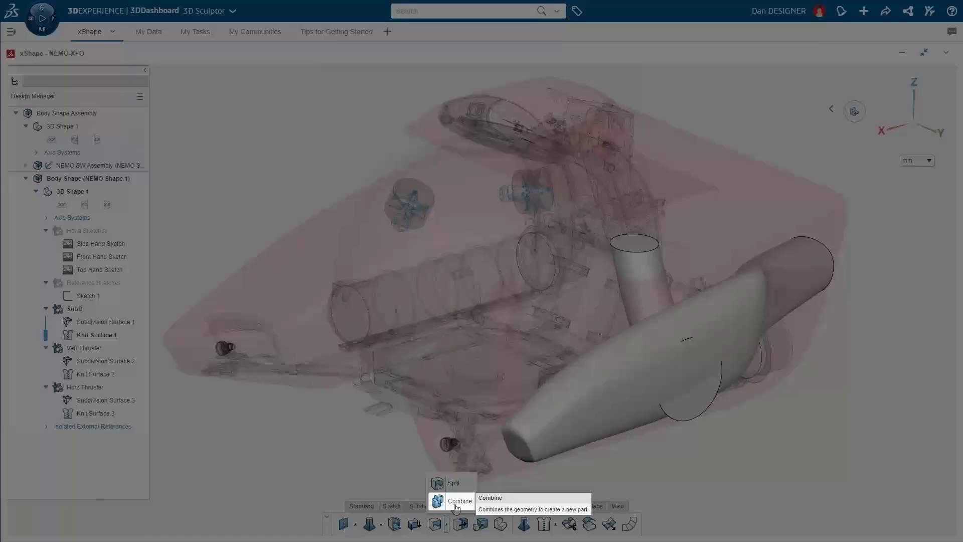
pyautogui.click(456, 504)
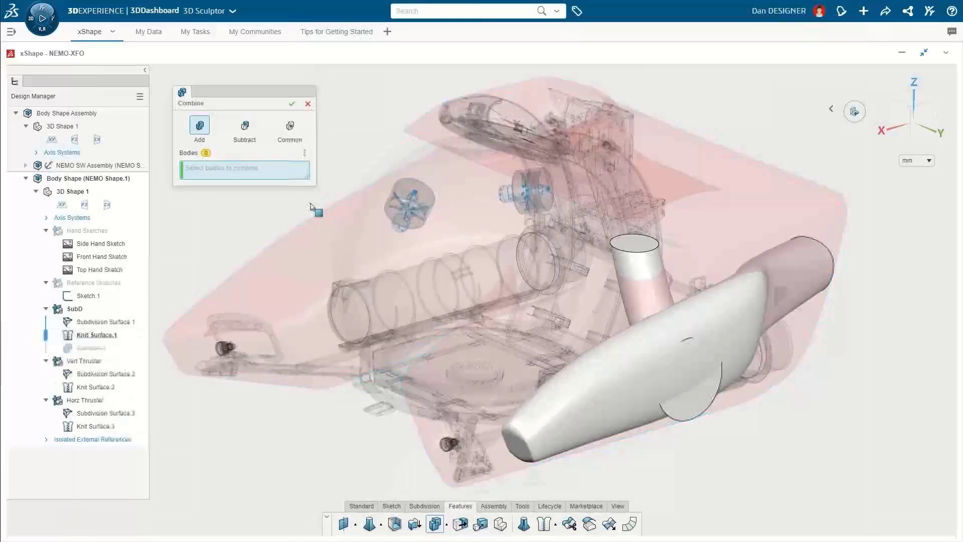
pyautogui.click(245, 127)
pyautogui.click(343, 208)
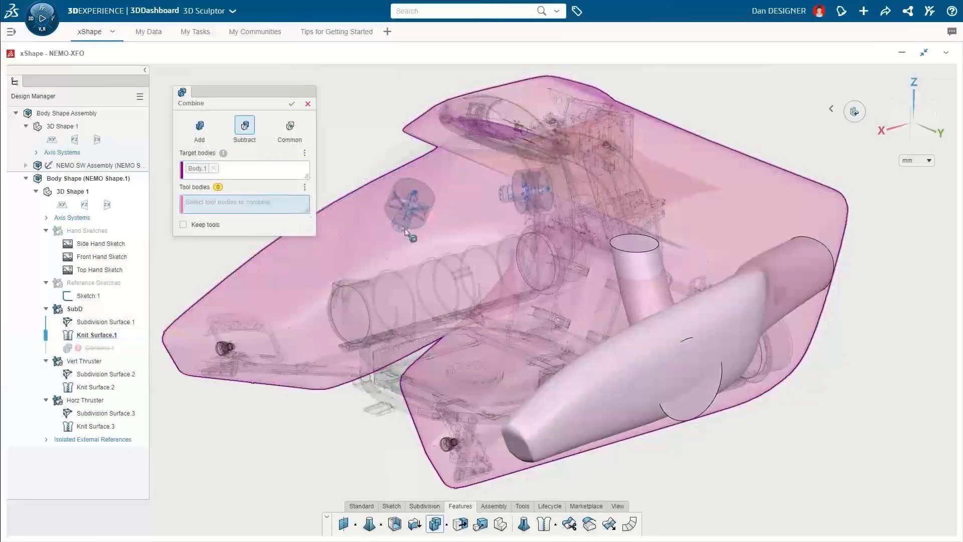
pyautogui.click(712, 314)
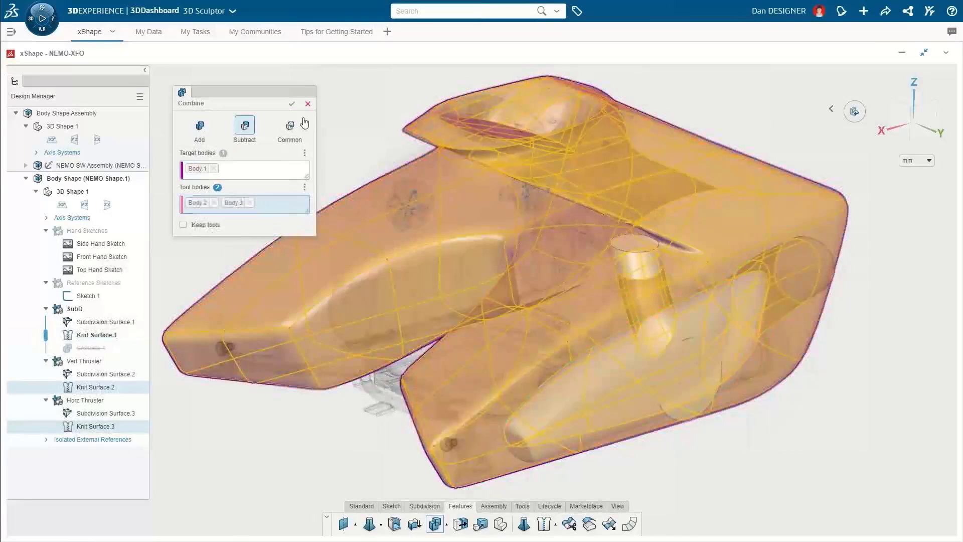
pyautogui.click(292, 103)
pyautogui.moveTo(710, 412)
pyautogui.mouseDown(button='middle')
pyautogui.moveTo(724, 389)
pyautogui.moveTo(753, 383)
pyautogui.moveTo(478, 381)
pyautogui.moveTo(692, 378)
pyautogui.moveTo(712, 397)
pyautogui.mouseUp(button='middle')
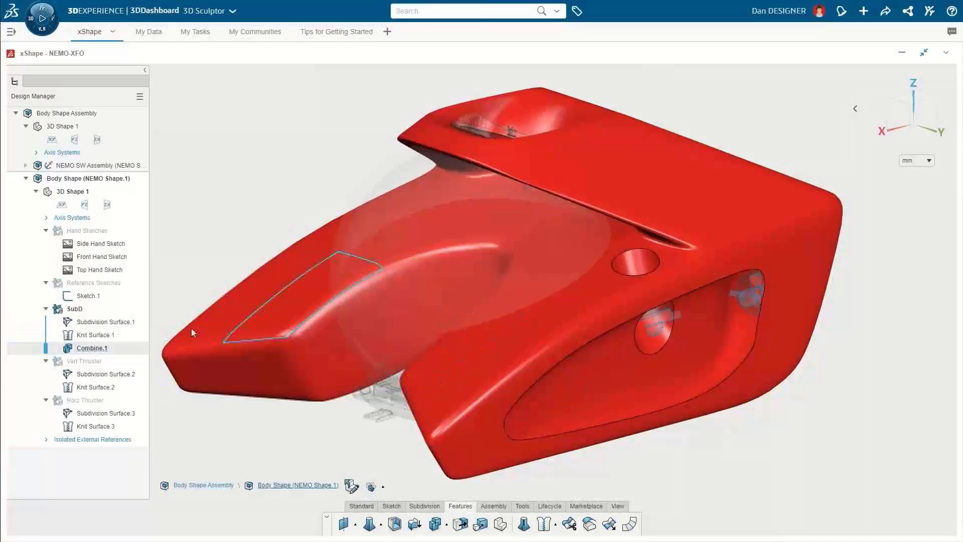
# Hide the combined SubD body and show the Vert Thruster and Horz Thruster sets.
pyautogui.click(76, 309)
pyautogui.click(144, 270)
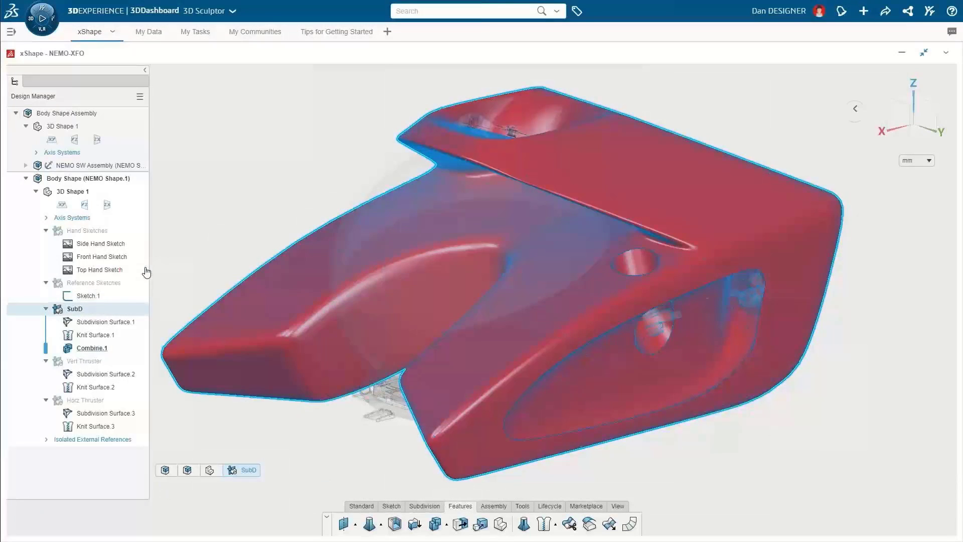
pyautogui.click(97, 365)
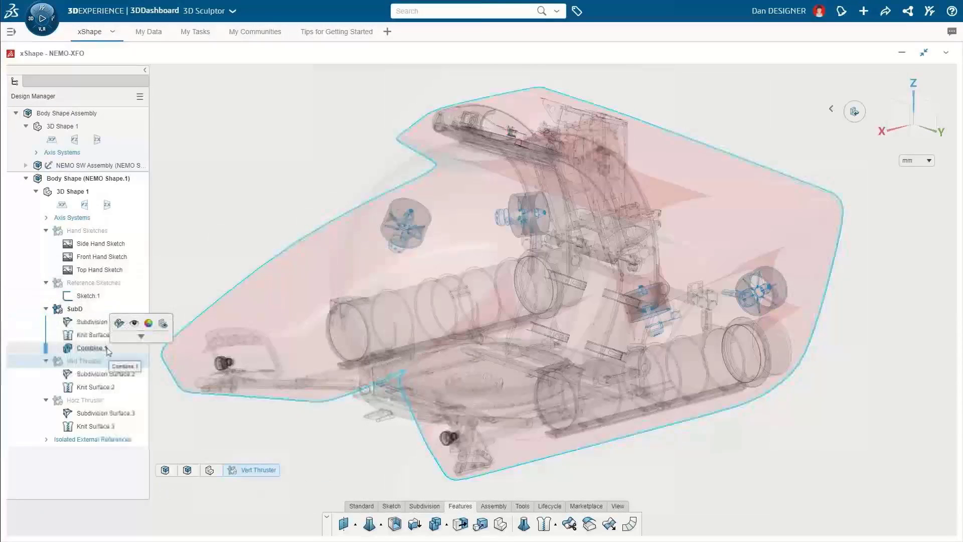
pyautogui.click(125, 324)
pyautogui.click(85, 400)
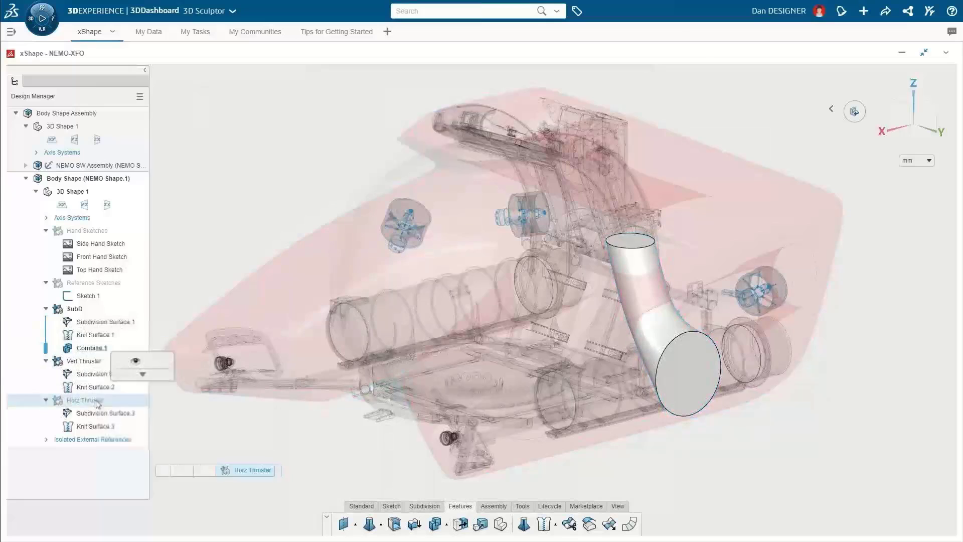
pyautogui.click(128, 359)
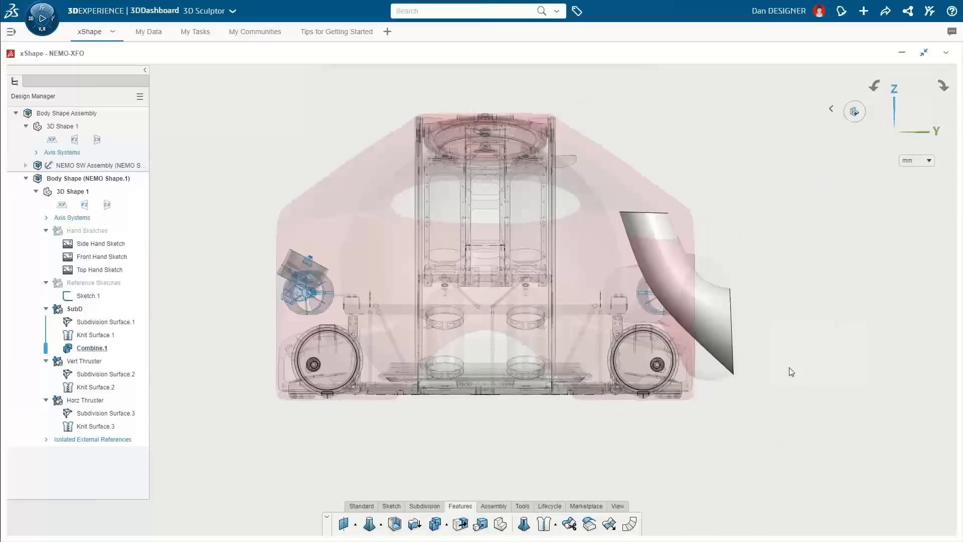
# Edit the Vert Thruster subdivision surface in front view, moving the duct's lower outlet end outward and upward.
pyautogui.scroll(5, 472, 303)
pyautogui.doubleClick(795, 289)
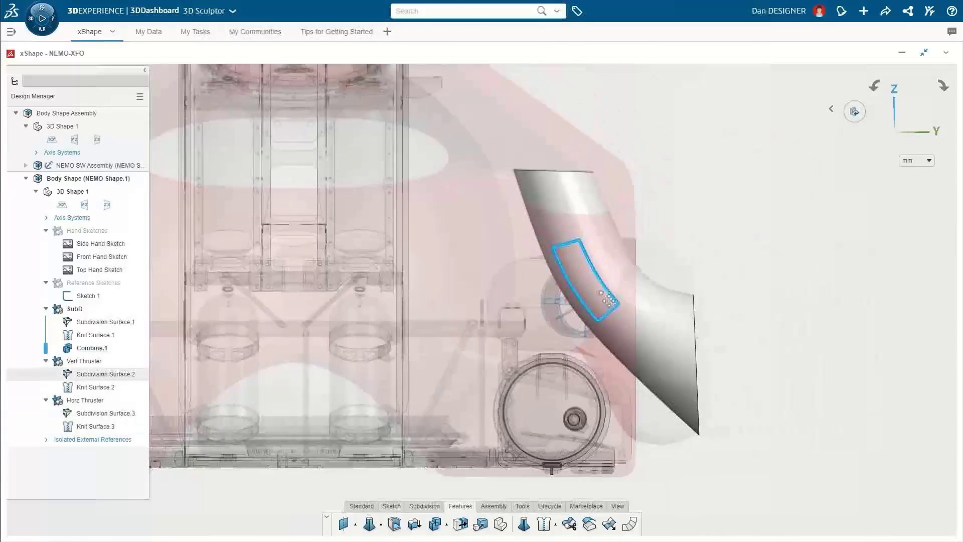
pyautogui.moveTo(776, 465); pyautogui.dragTo(772, 412, button='middle')
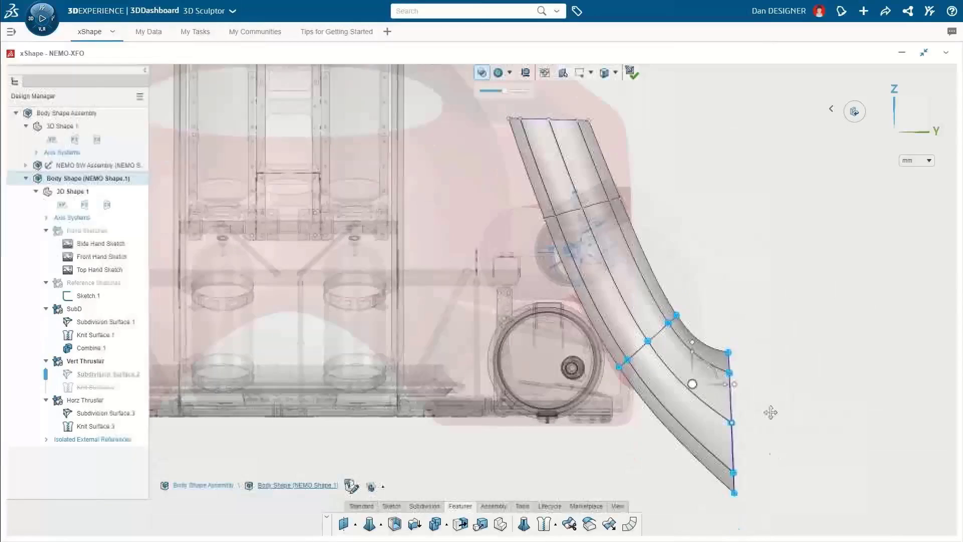
pyautogui.moveTo(772, 413); pyautogui.dragTo(769, 401, button='middle')
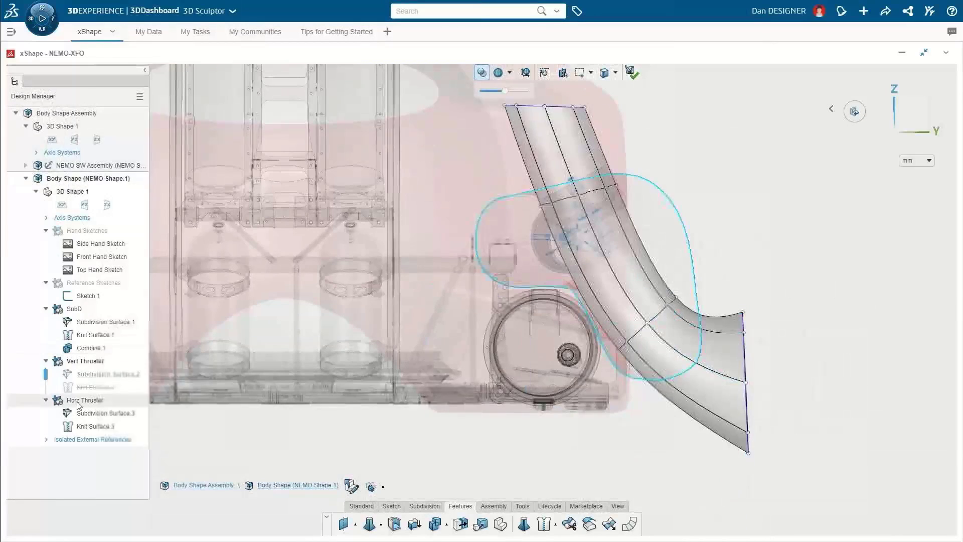
# Display the Horz Thruster shape beside the vertical duct, finish editing the duct's surface and look over the body.
pyautogui.click(77, 402)
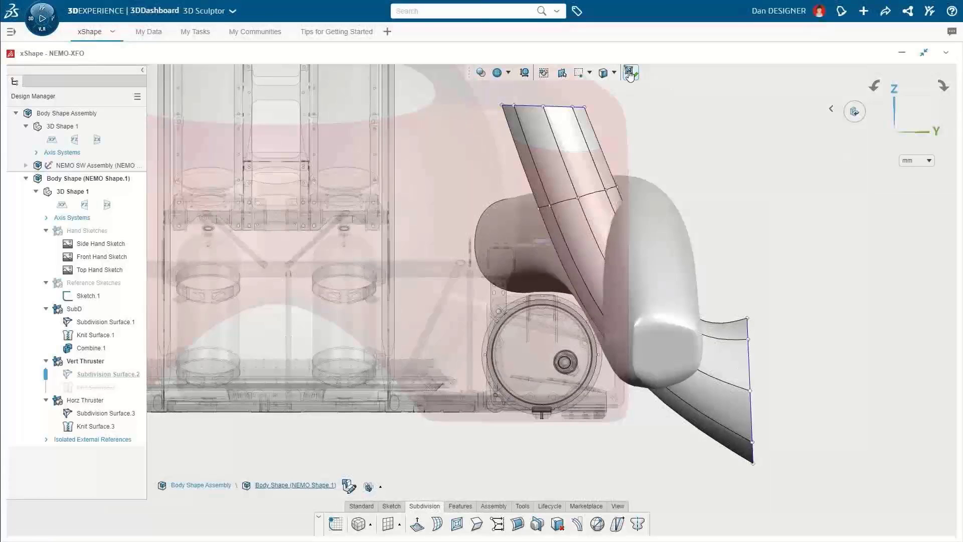
pyautogui.click(630, 75)
pyautogui.moveTo(791, 221); pyautogui.dragTo(719, 236, button='middle')
pyautogui.keyDown('ctrl'); pyautogui.moveTo(648, 255); pyautogui.dragTo(623, 366, button='middle'); pyautogui.keyUp('ctrl')
pyautogui.moveTo(548, 365)
pyautogui.mouseDown(button='middle')
pyautogui.moveTo(610, 353)
pyautogui.moveTo(409, 321)
pyautogui.moveTo(542, 374)
pyautogui.mouseUp(button='middle')
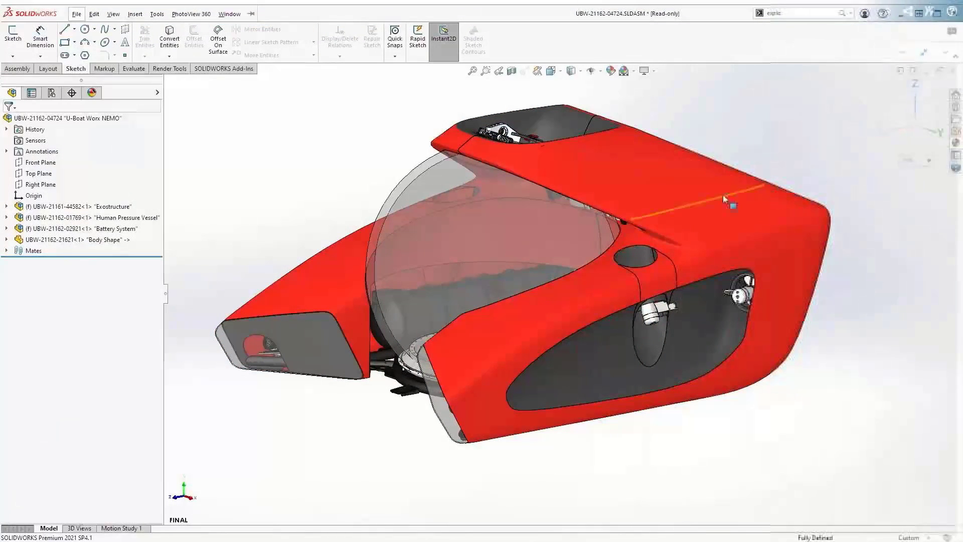
# In SOLIDWORKS, open the Body Shape part from the NEMO assembly, activate Exploded View1 and collapse the tree pane.
pyautogui.click(724, 200)
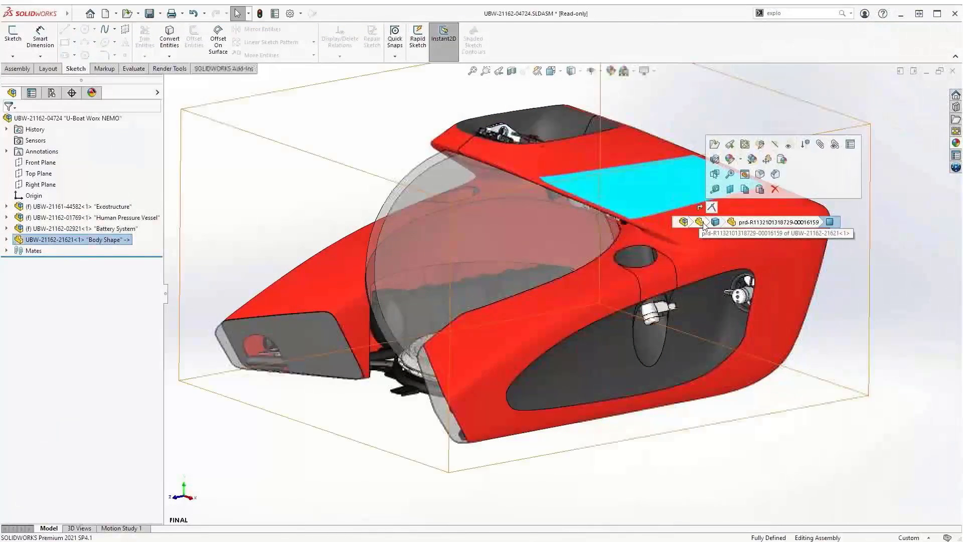
pyautogui.click(715, 159)
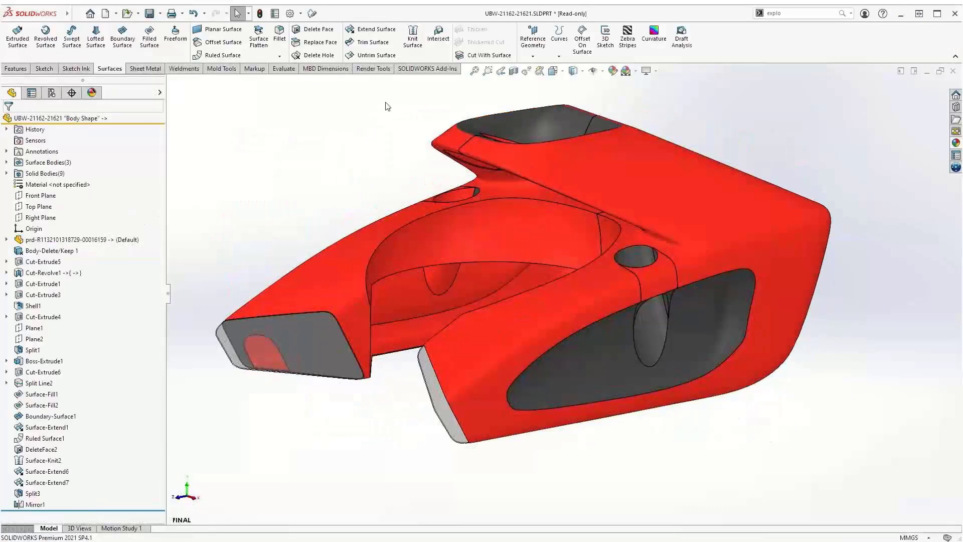
pyautogui.click(51, 93)
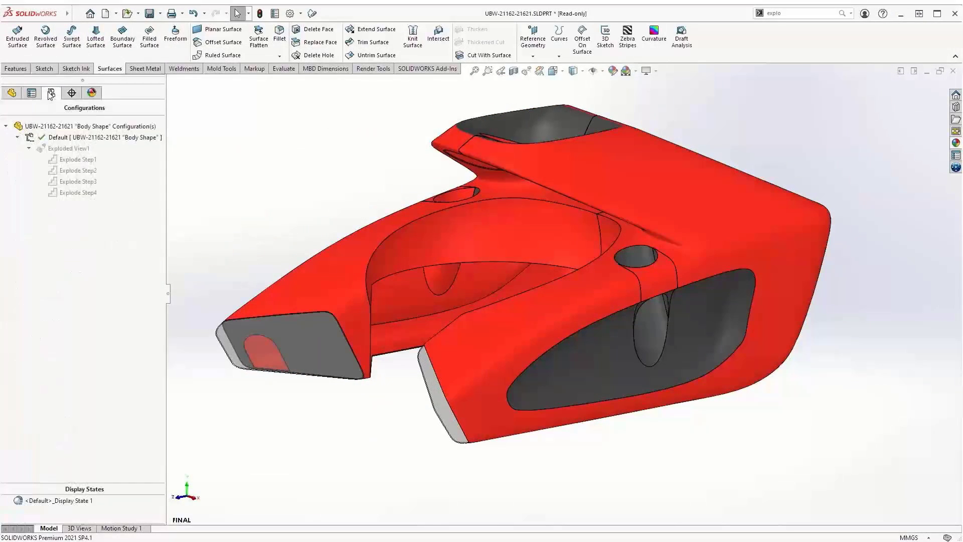
pyautogui.doubleClick(65, 148)
pyautogui.click(168, 293)
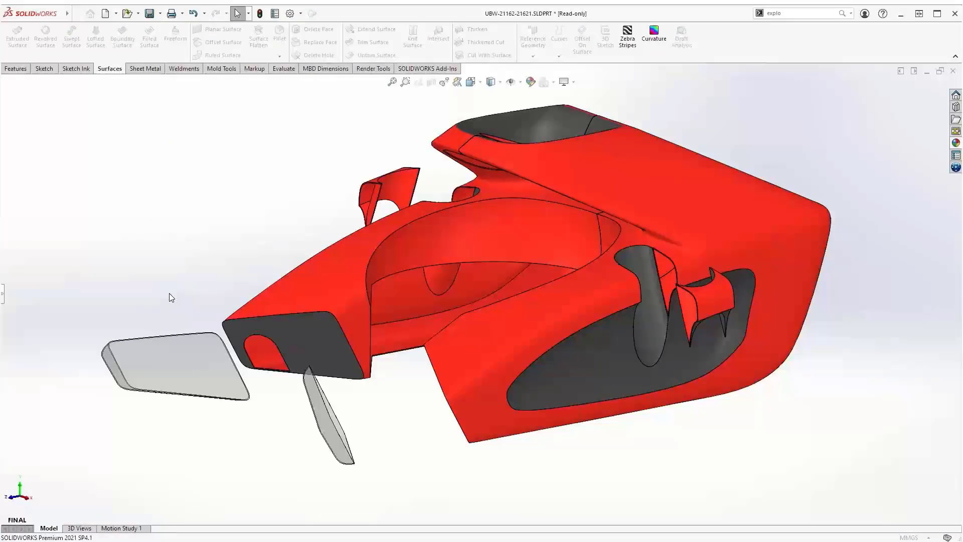